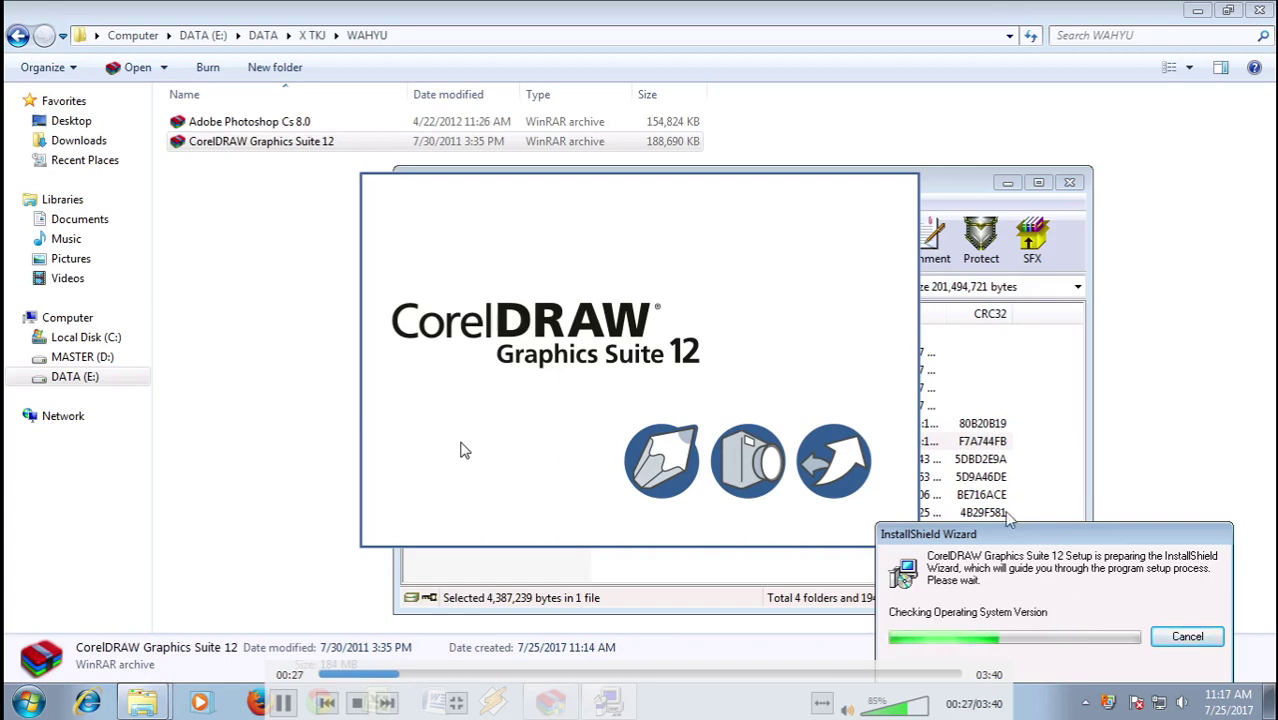
pyautogui.doubleClick(1008, 518)
pyautogui.click(1092, 708)
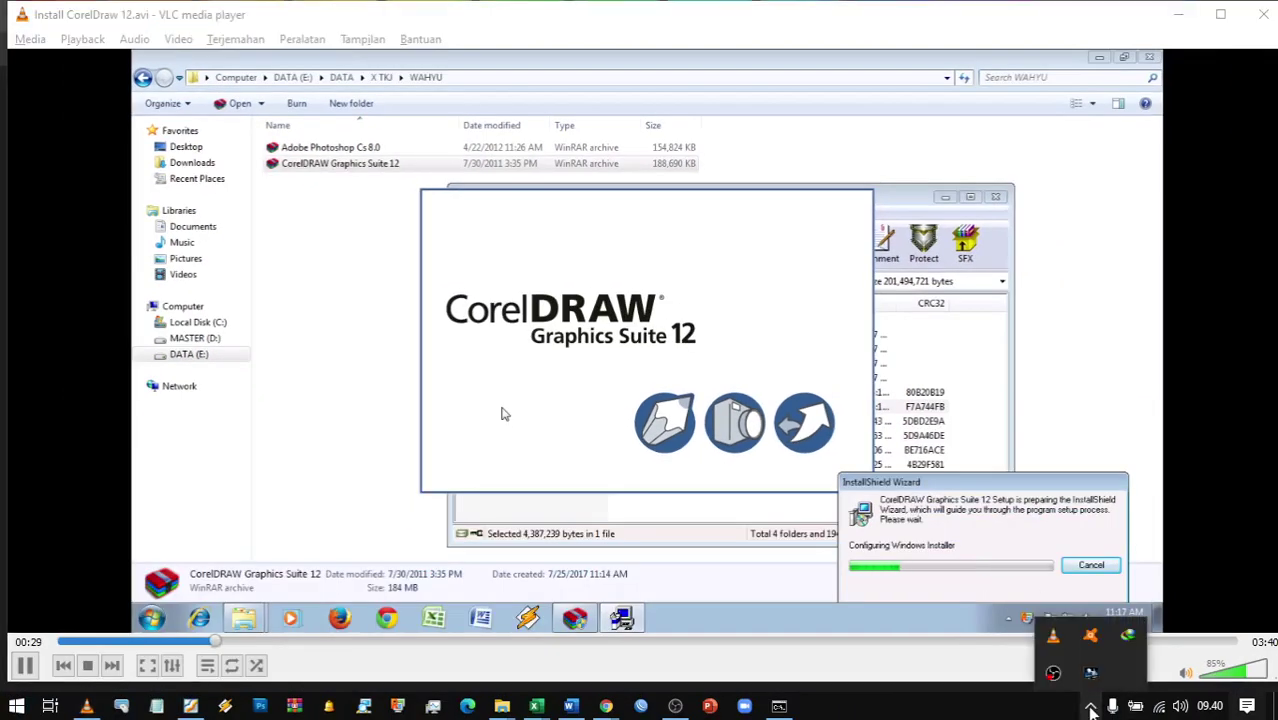
pyautogui.click(1092, 708)
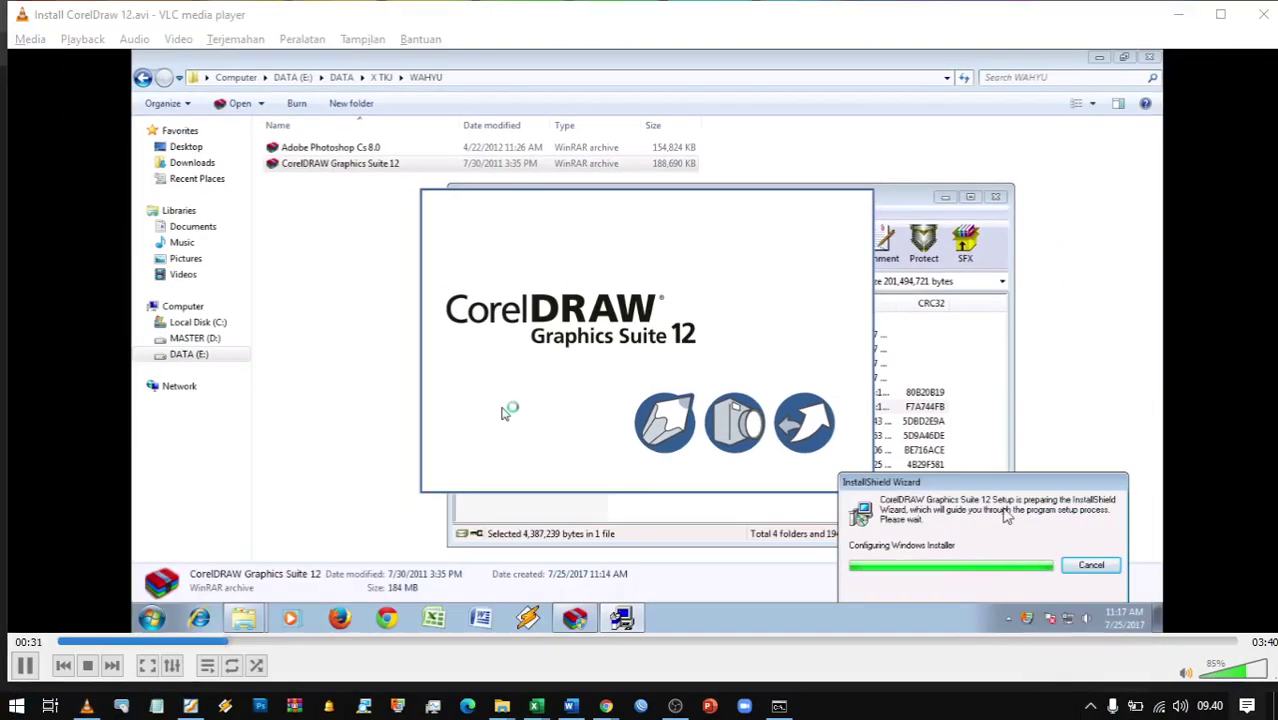
pyautogui.doubleClick(1008, 515)
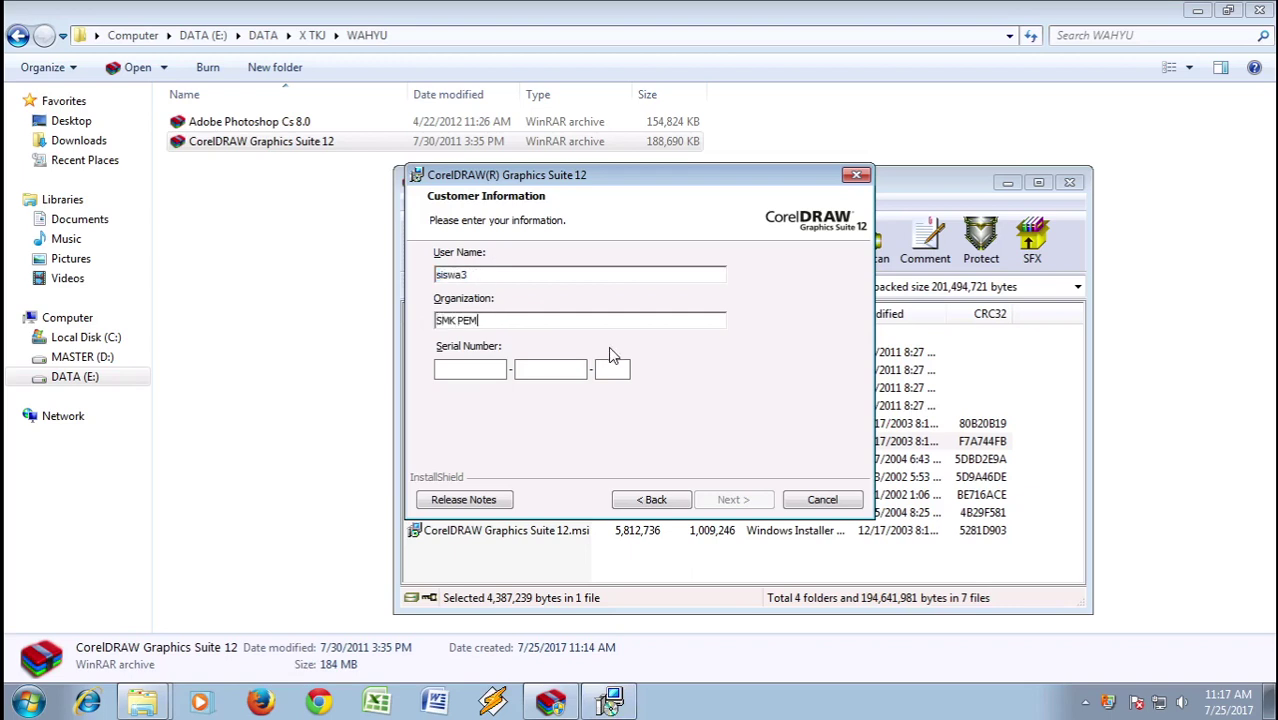
# Enter SMK PEMBANGUNAN CANDIPURO as the organization and open SERIAL.txt from the CorelDRAW Graphics Suite 12 archive
pyautogui.write('UNAN CANDIPURO')
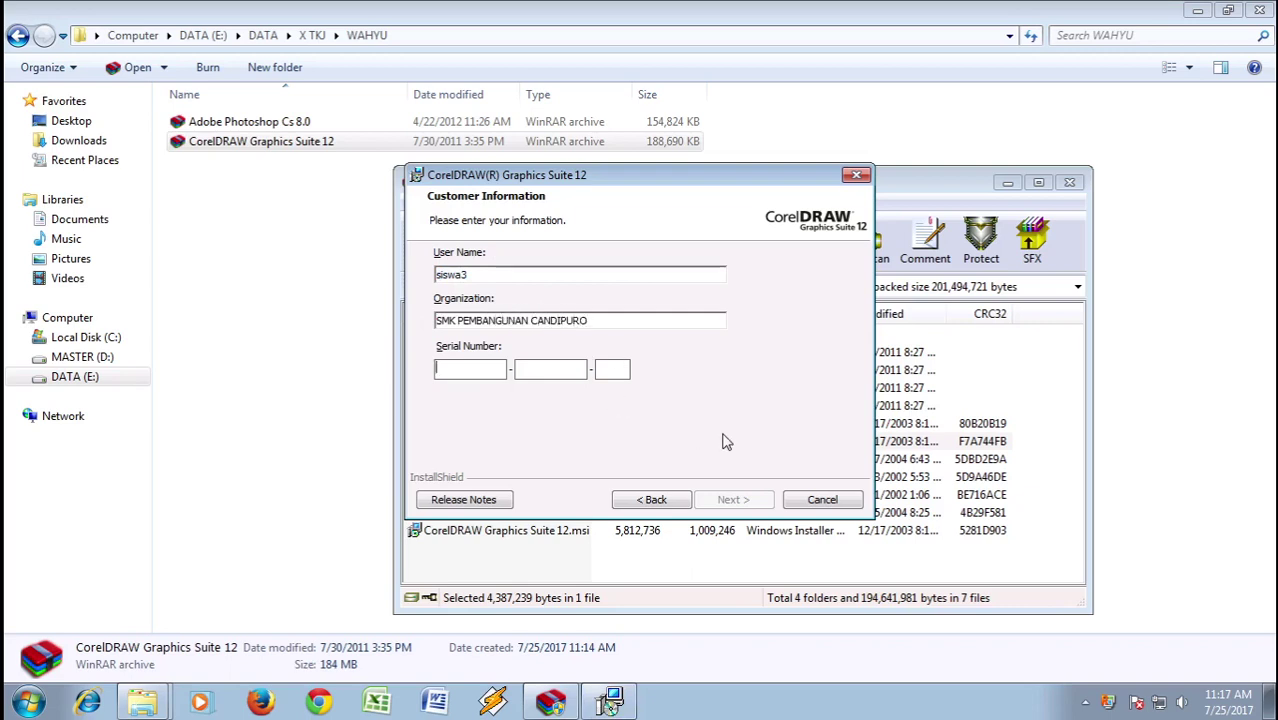
pyautogui.click(918, 183)
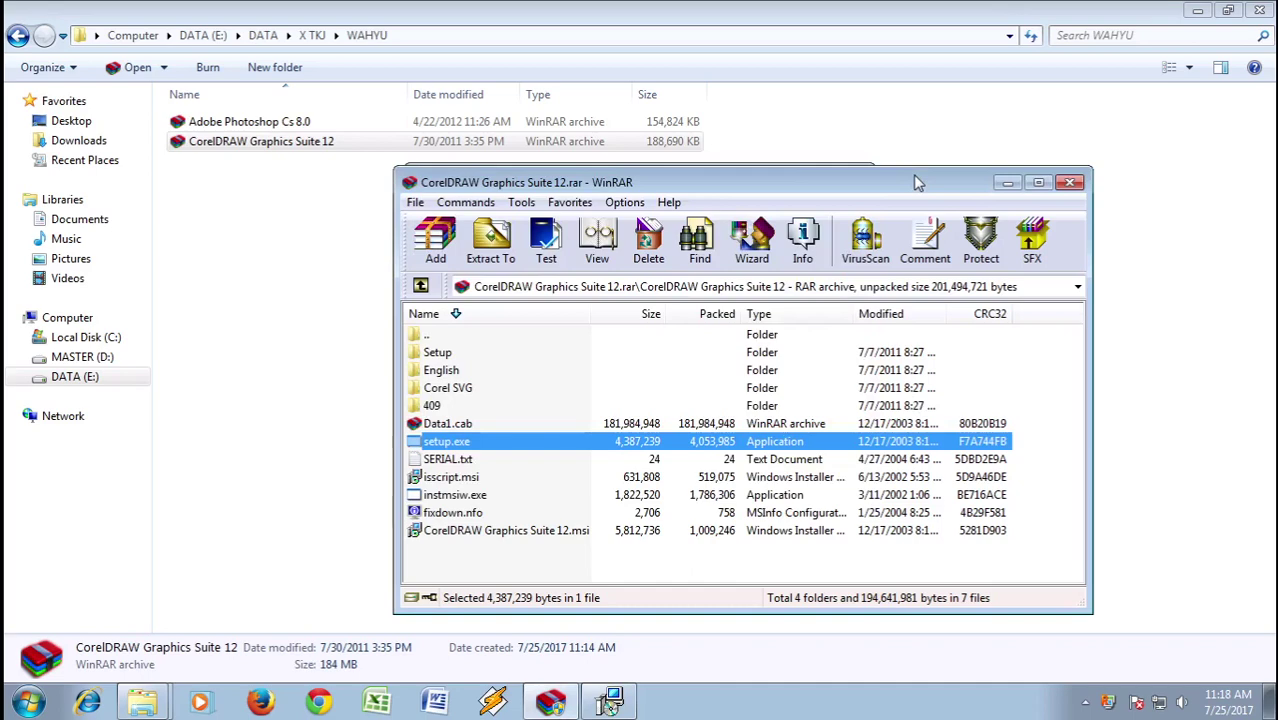
pyautogui.moveTo(918, 183); pyautogui.dragTo(716, 85)
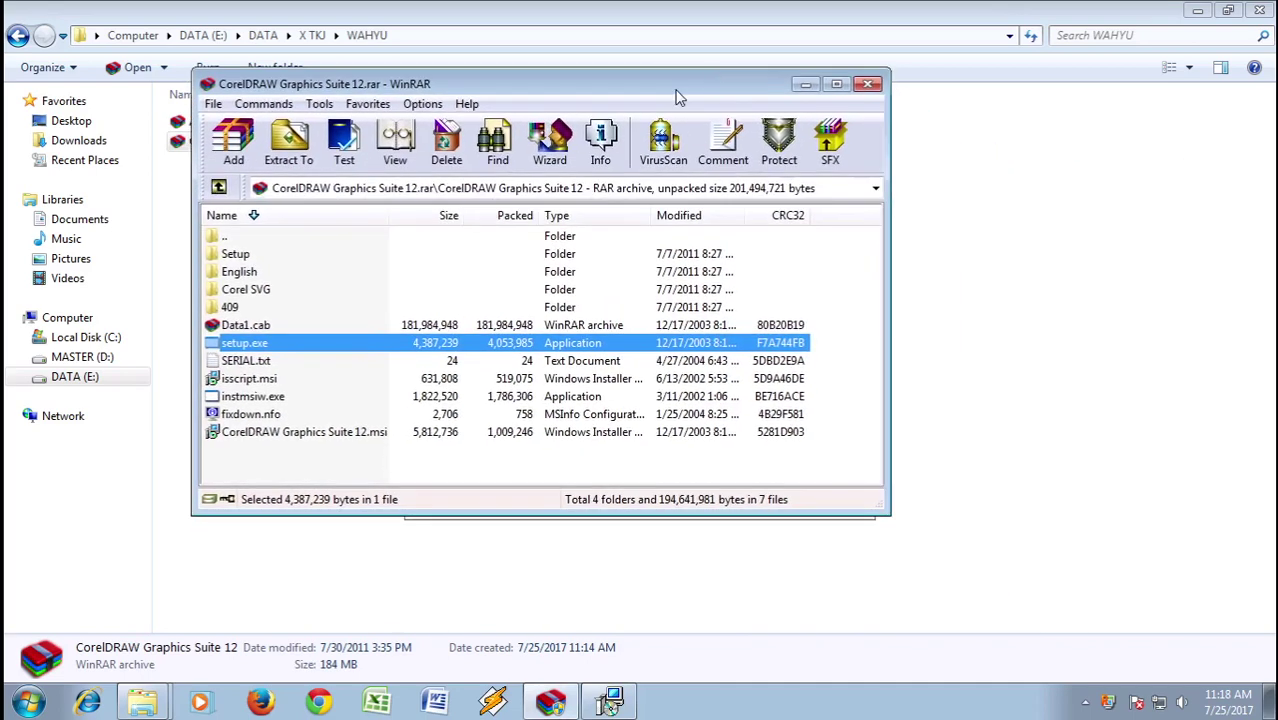
pyautogui.doubleClick(244, 361)
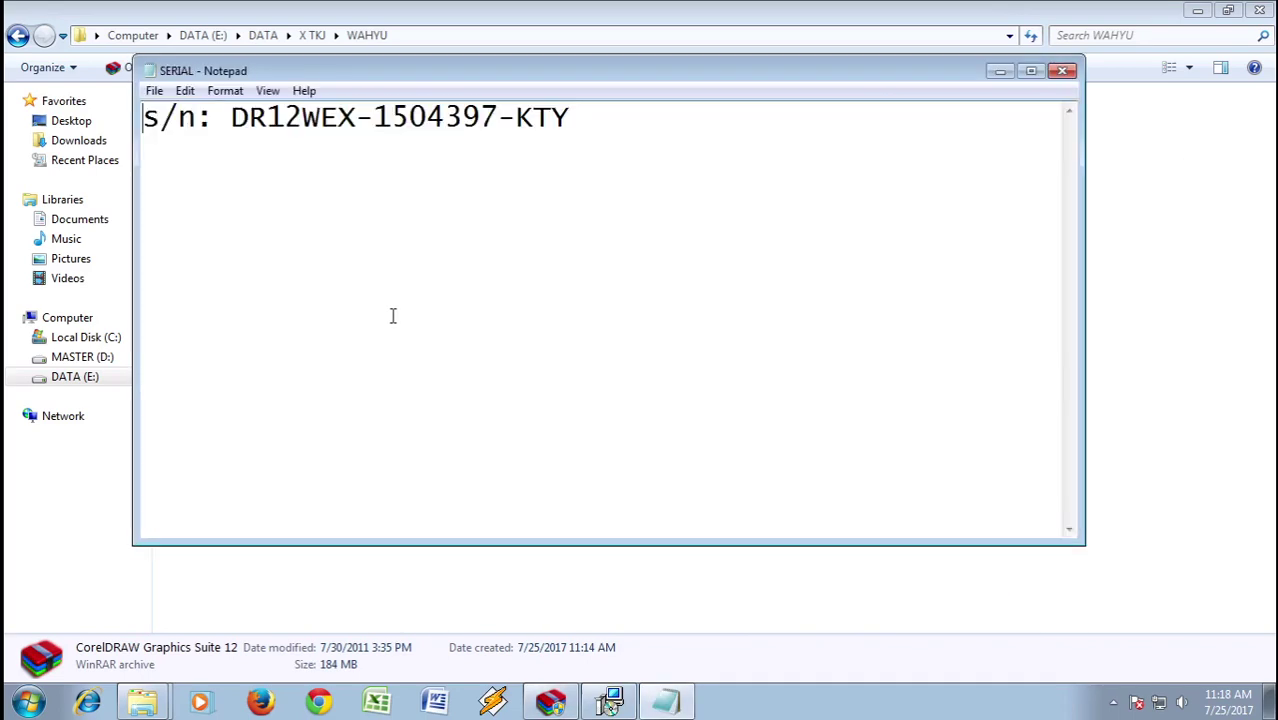
# Copy the first part of the serial number from the text file into the installer's first Serial Number box
pyautogui.moveTo(232, 118); pyautogui.dragTo(358, 117)
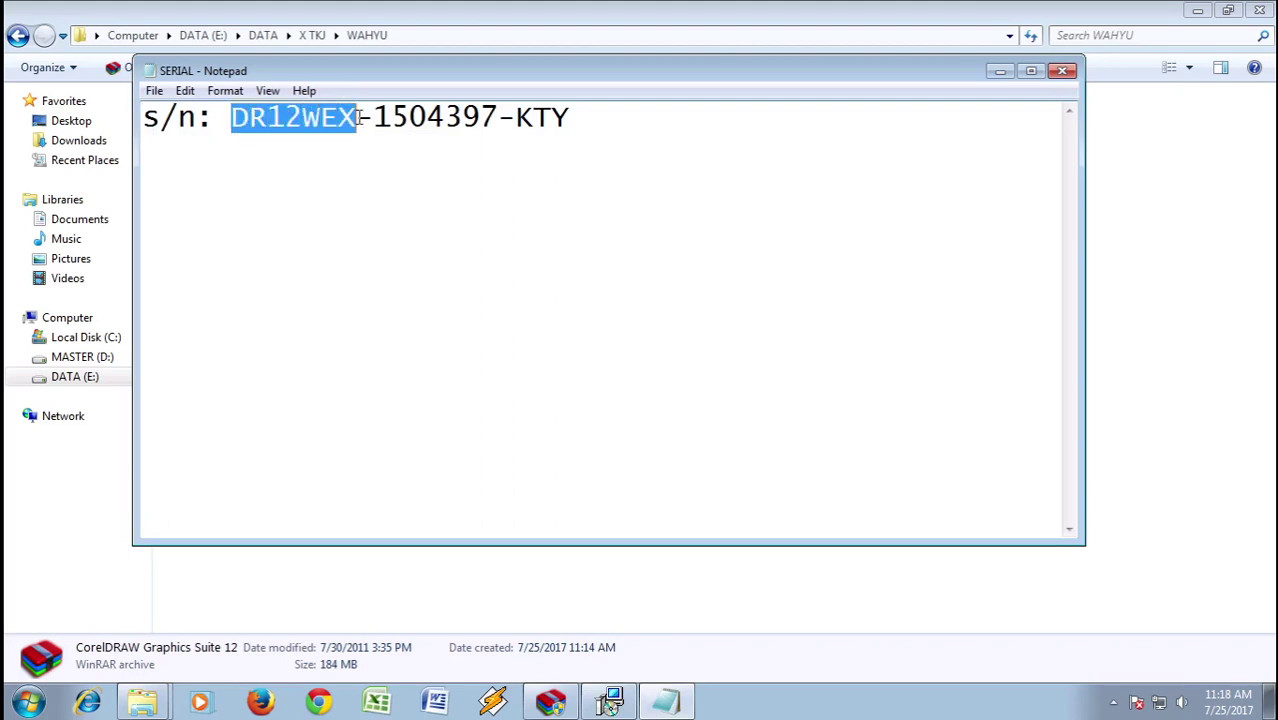
pyautogui.rightClick(326, 117)
pyautogui.click(368, 175)
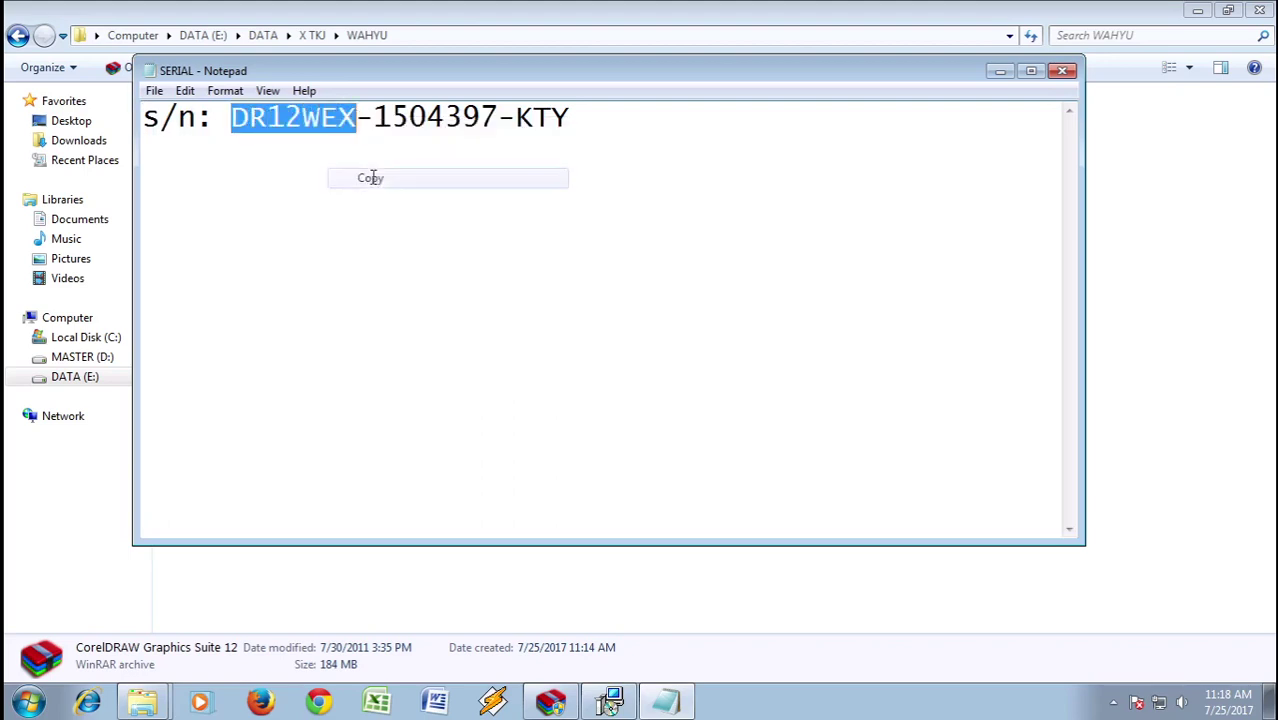
pyautogui.click(596, 697)
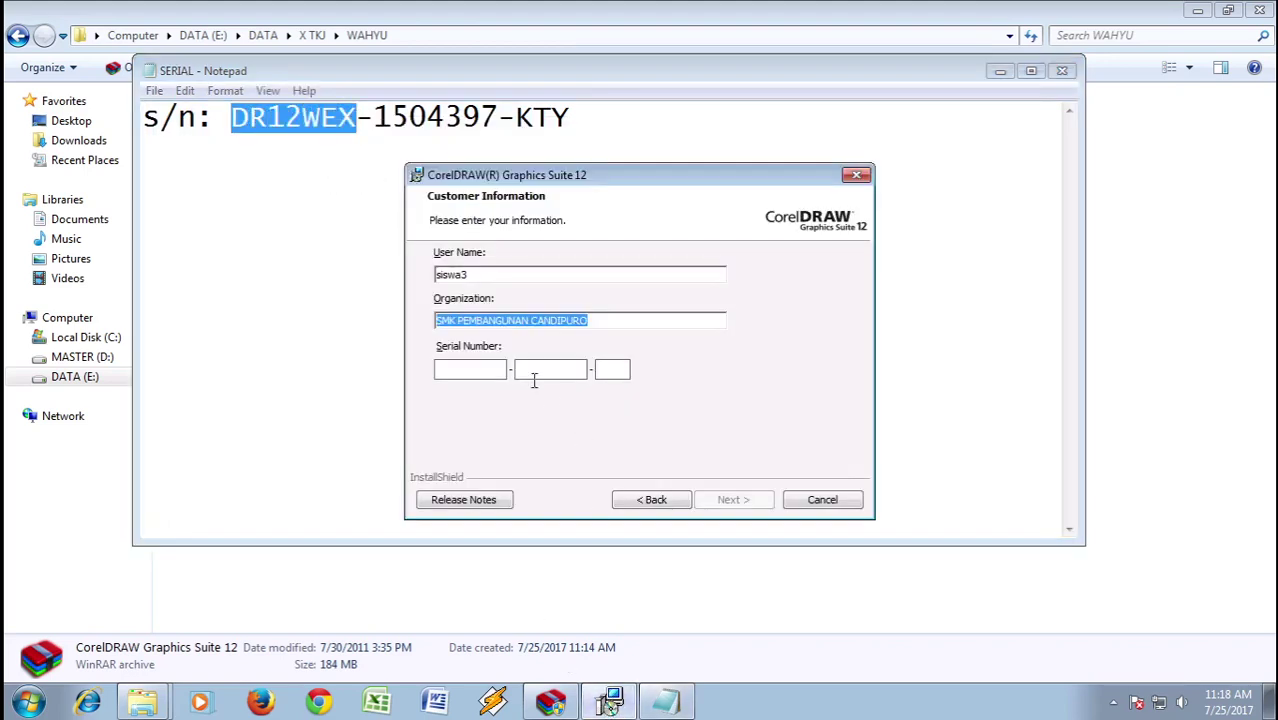
pyautogui.rightClick(489, 368)
pyautogui.click(549, 446)
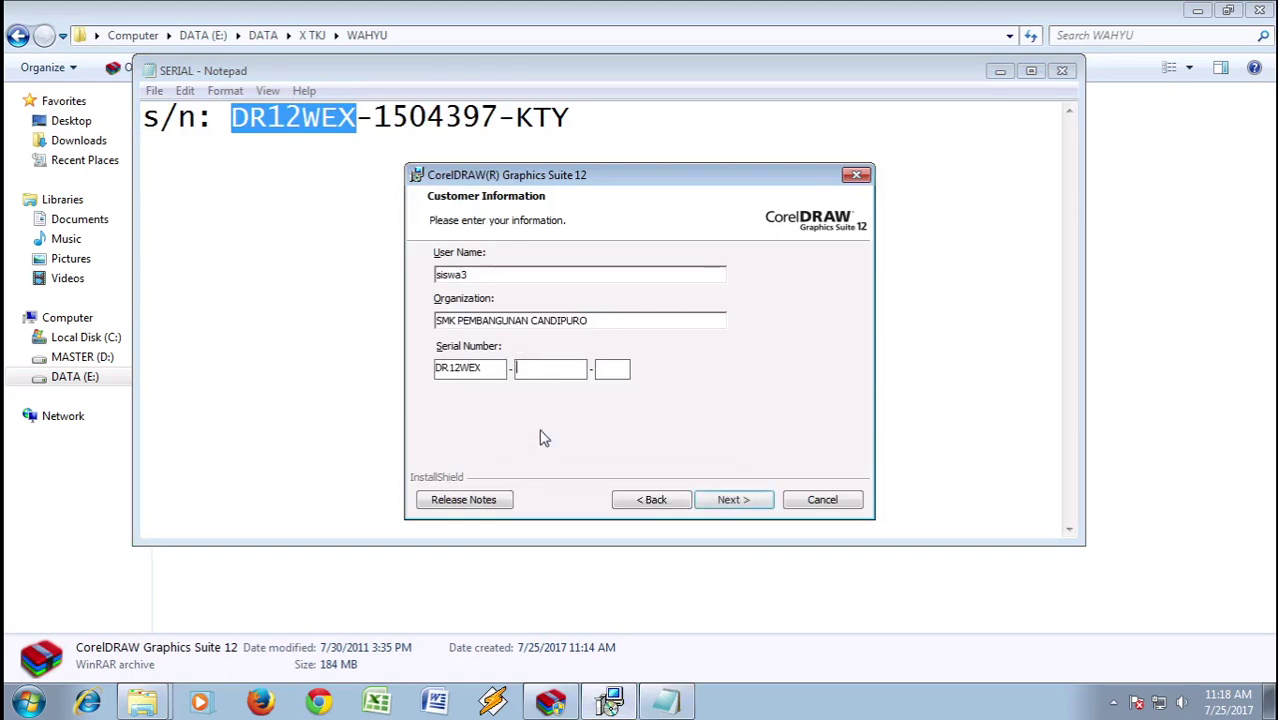
# Copy the middle part of the serial number from the text file into the second Serial Number box
pyautogui.moveTo(373, 117); pyautogui.dragTo(498, 117)
pyautogui.rightClick(490, 114)
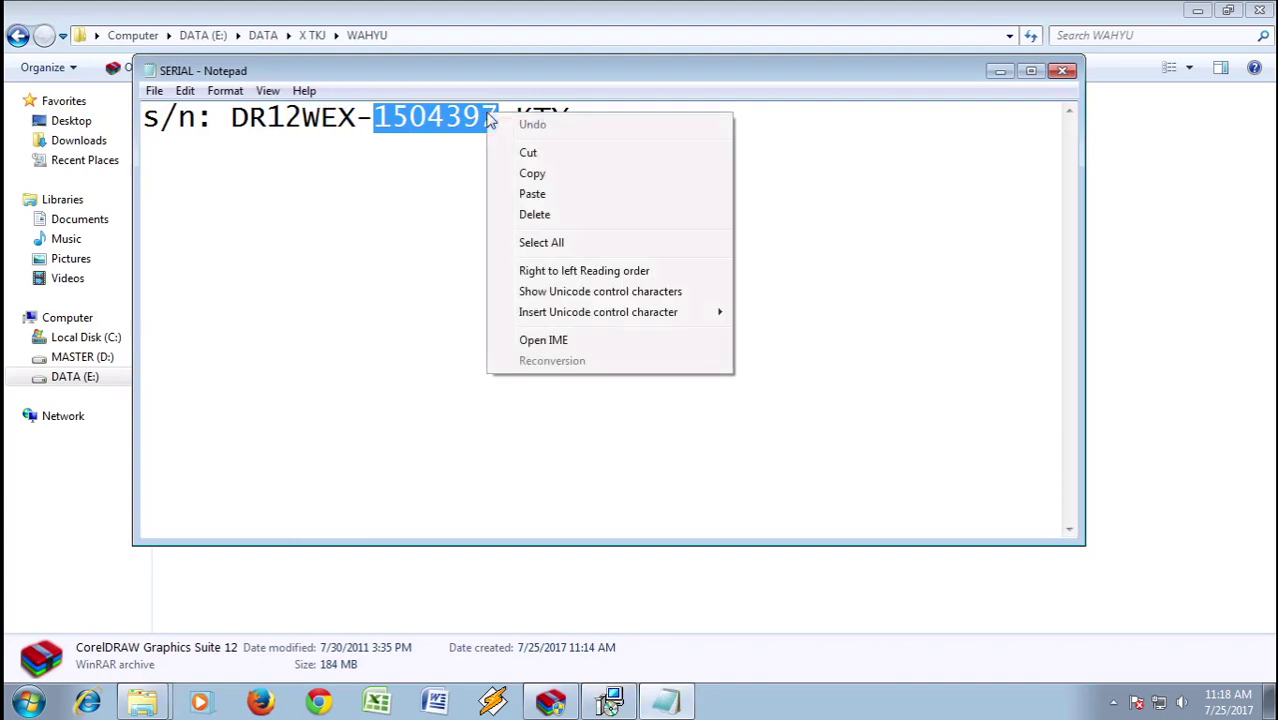
pyautogui.click(536, 172)
pyautogui.click(609, 702)
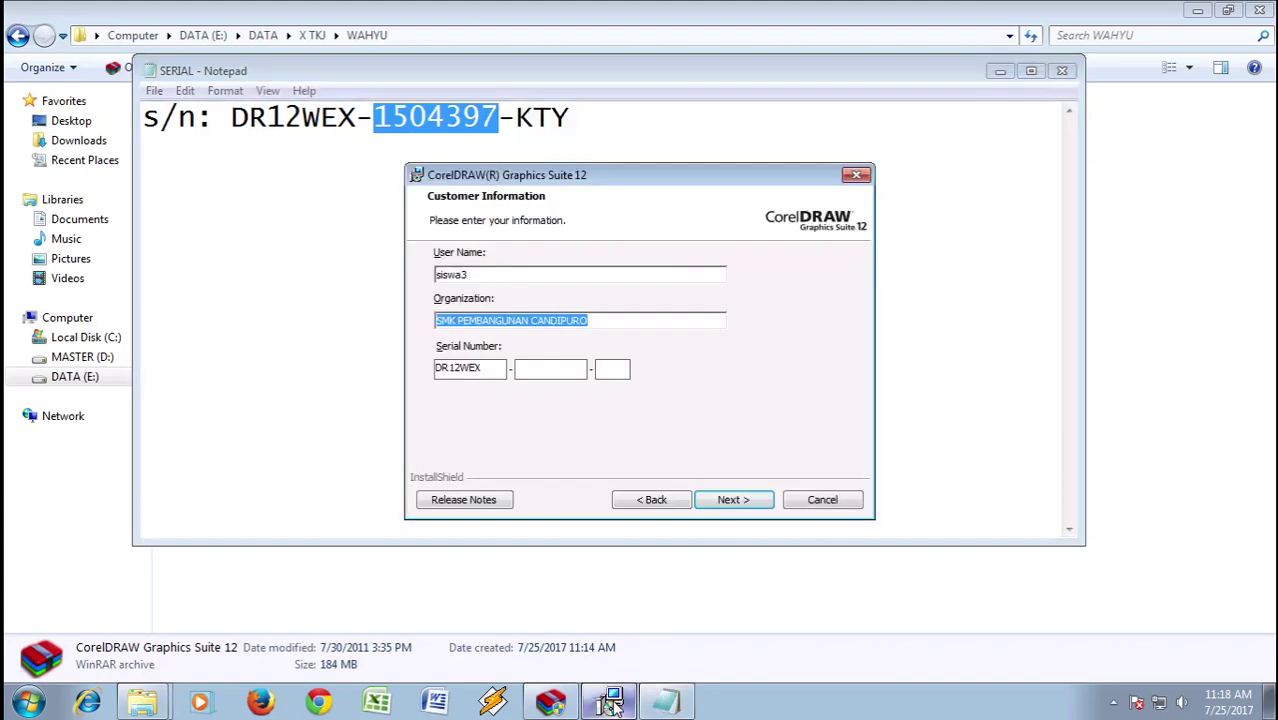
pyautogui.rightClick(571, 369)
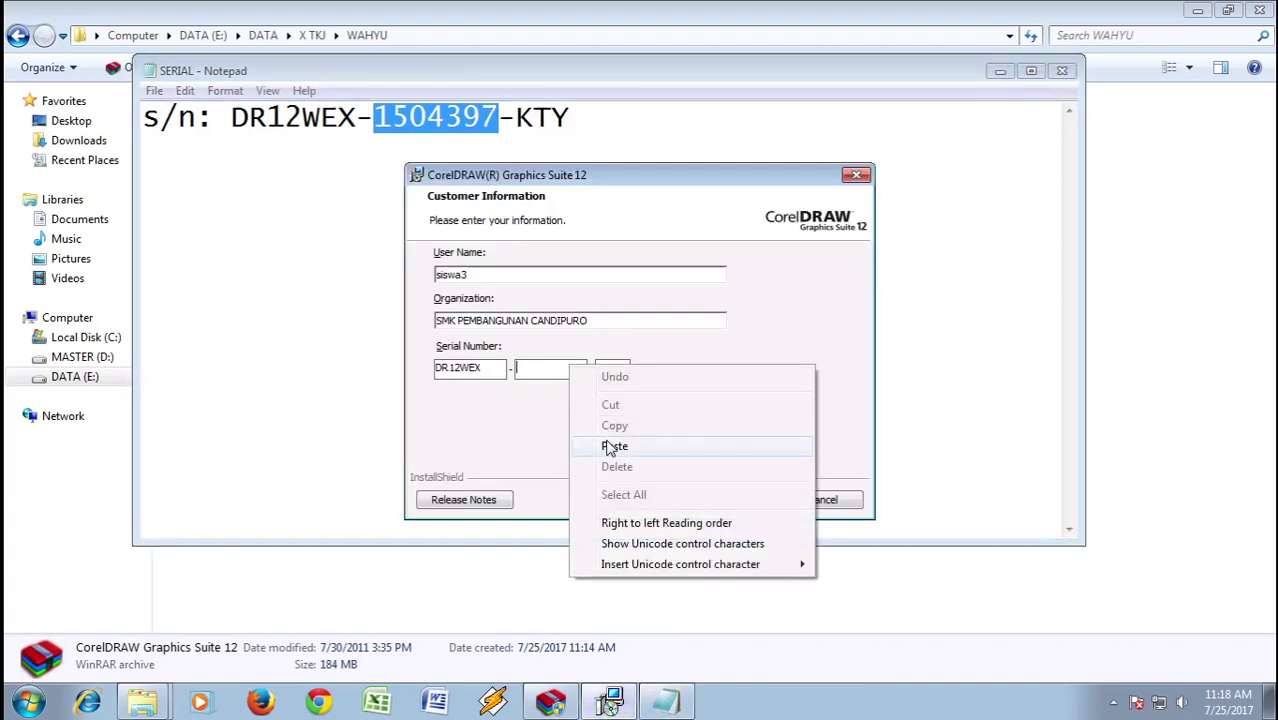
pyautogui.click(614, 447)
# Copy the last part of the serial number into the third Serial Number box and proceed to the custom setup
pyautogui.moveTo(515, 118); pyautogui.dragTo(570, 118)
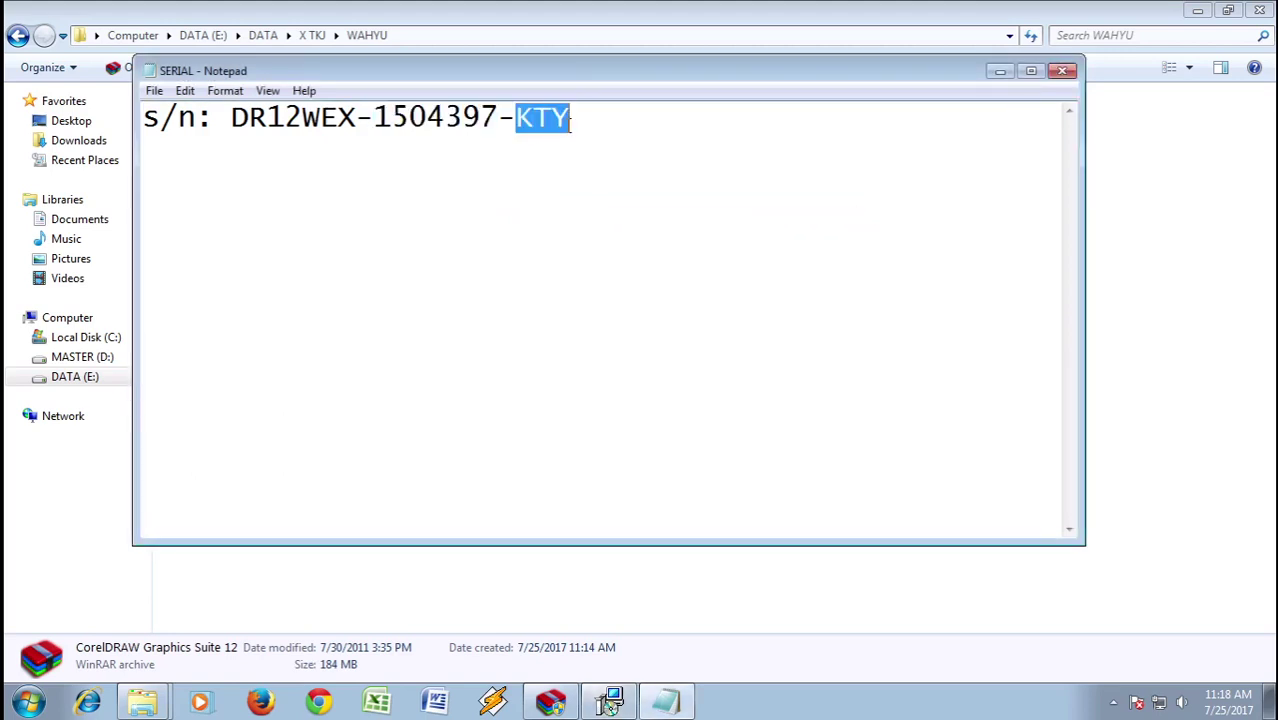
pyautogui.rightClick(549, 119)
pyautogui.click(612, 184)
pyautogui.click(609, 702)
pyautogui.click(612, 368)
pyautogui.rightClick(619, 372)
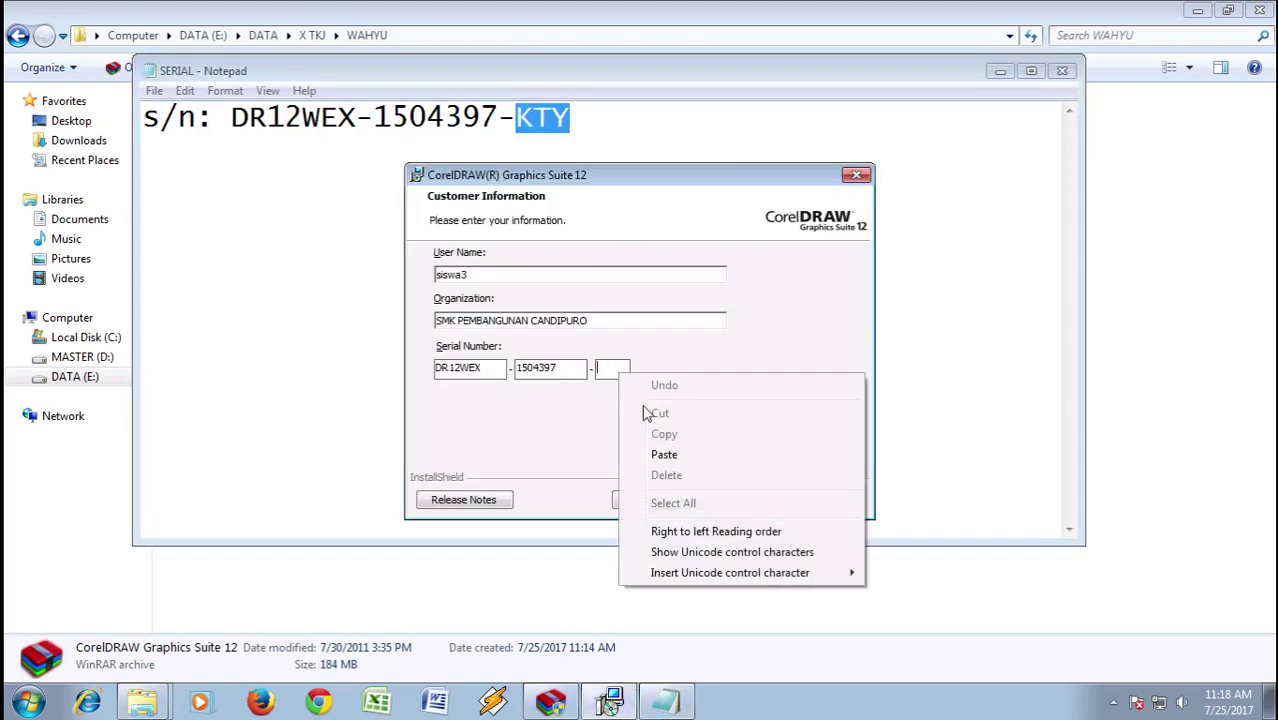
pyautogui.click(683, 458)
pyautogui.click(760, 503)
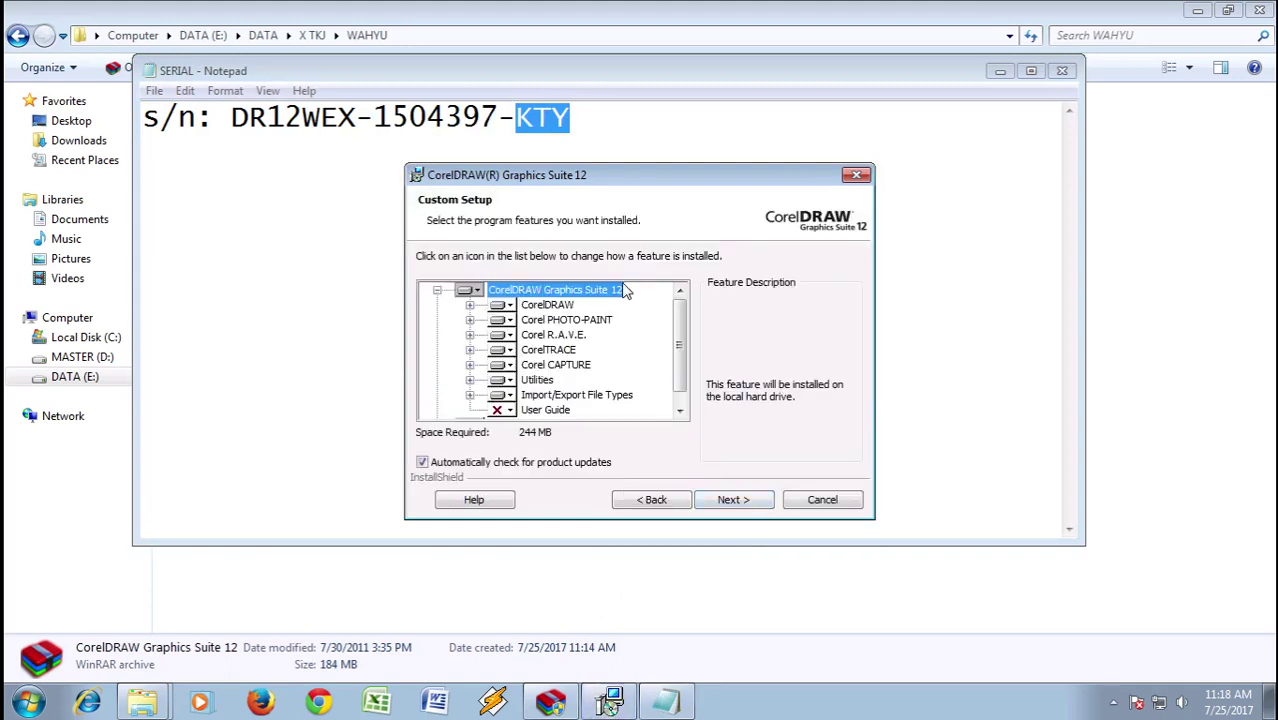
# Exclude Corel PHOTO-PAINT, Corel R.A.V.E., CorelTRACE and Corel CAPTURE from the features to install
pyautogui.click(509, 322)
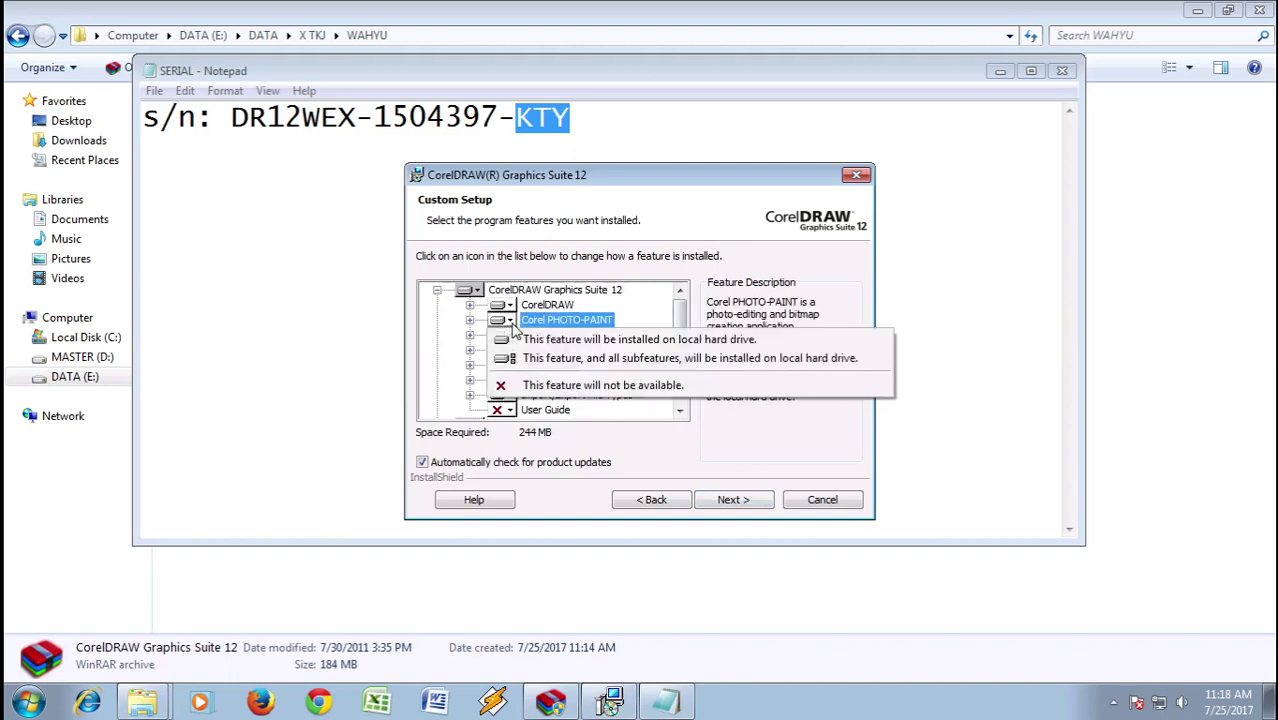
pyautogui.click(506, 376)
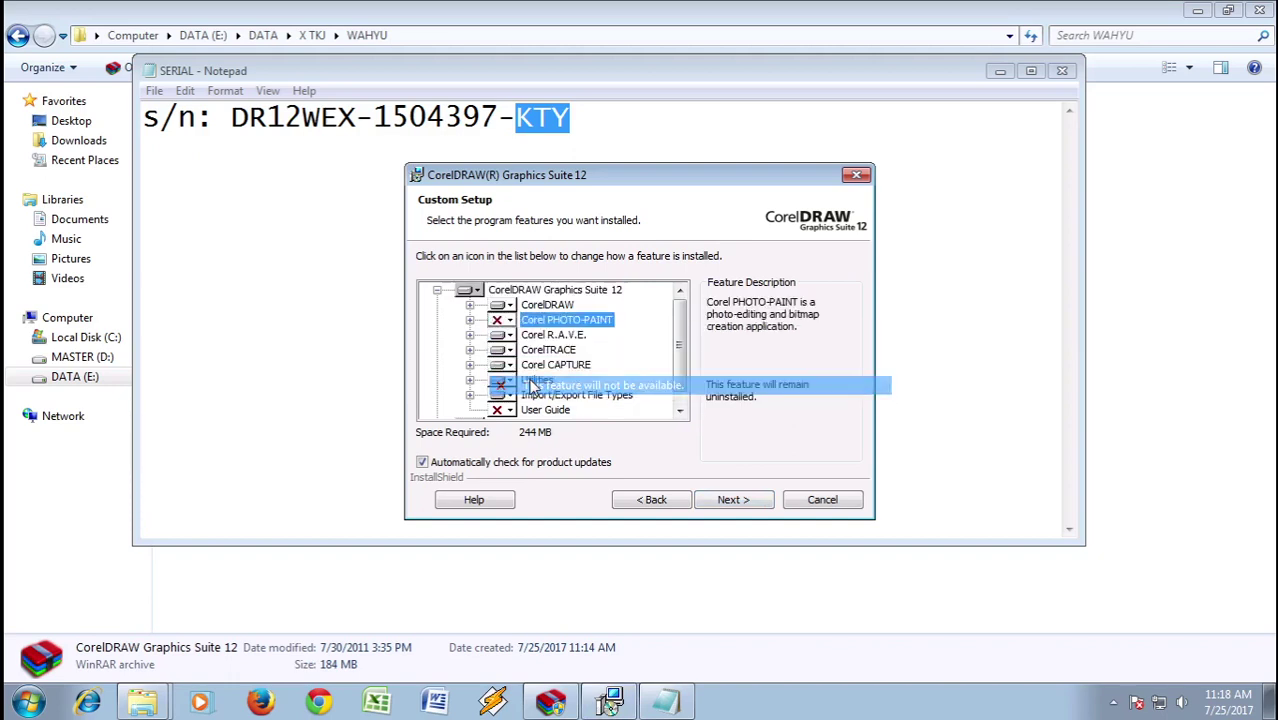
pyautogui.click(507, 337)
pyautogui.click(533, 400)
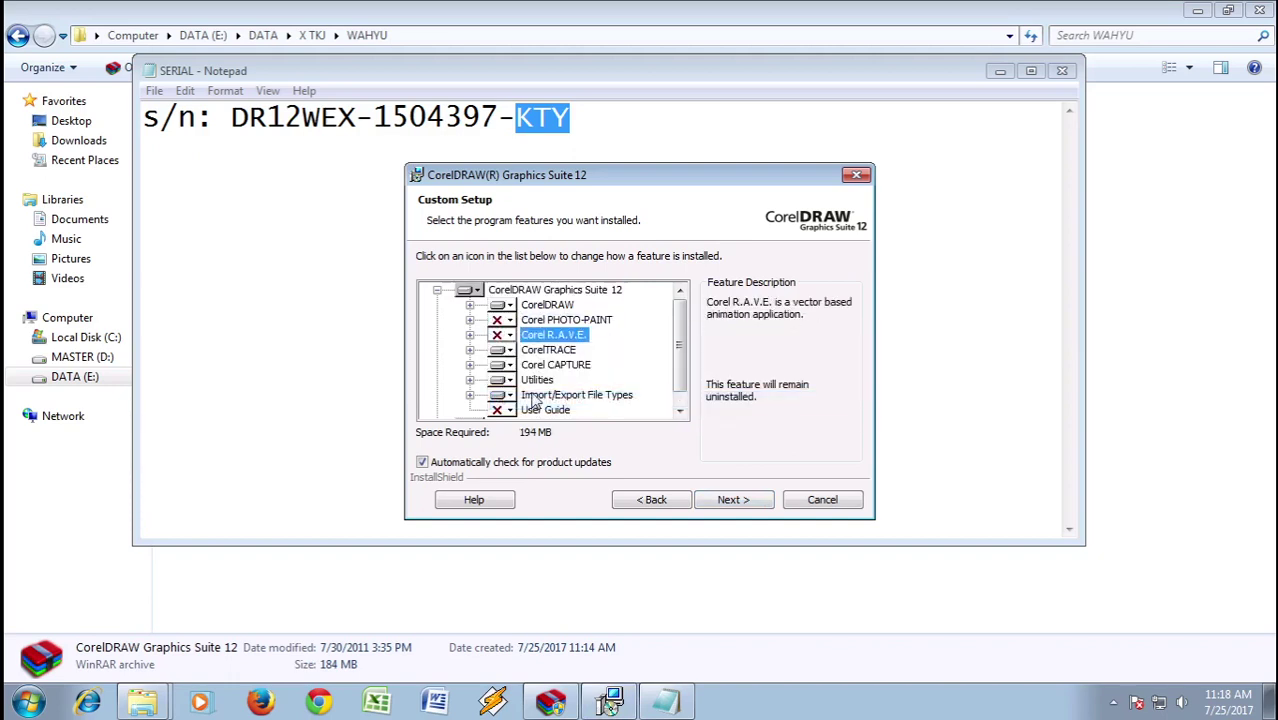
pyautogui.click(510, 352)
pyautogui.click(545, 412)
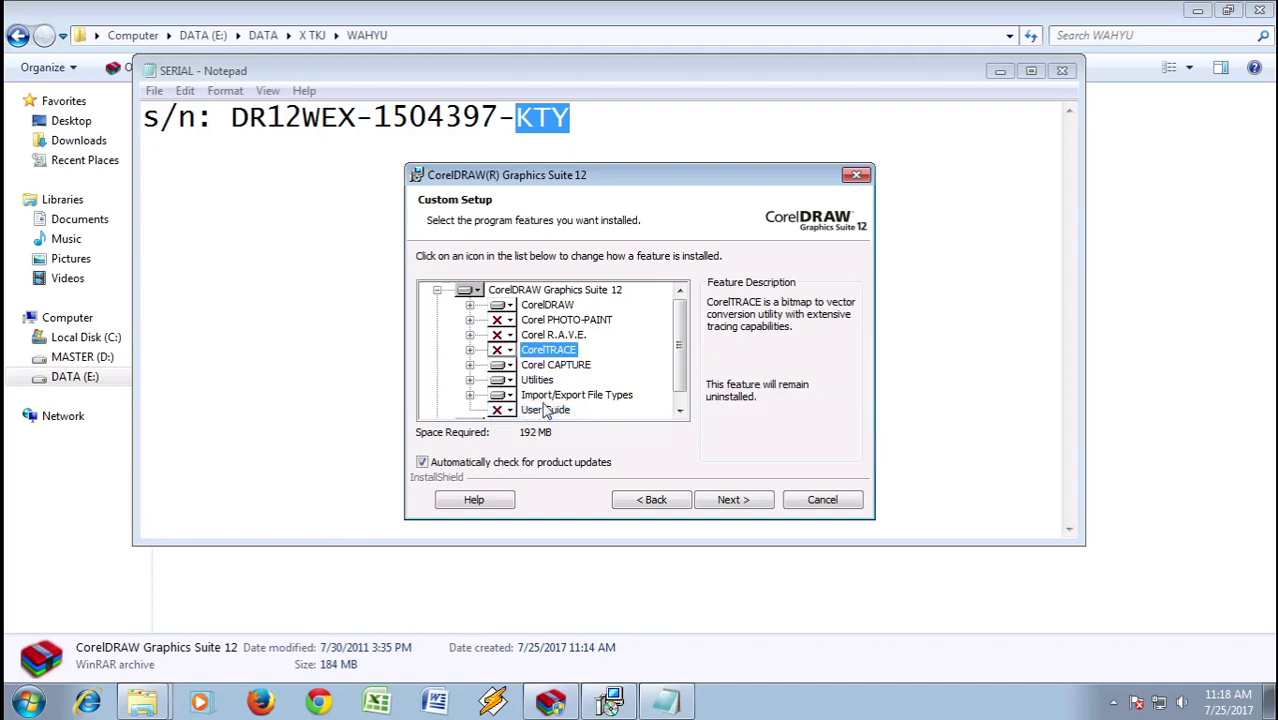
pyautogui.click(510, 366)
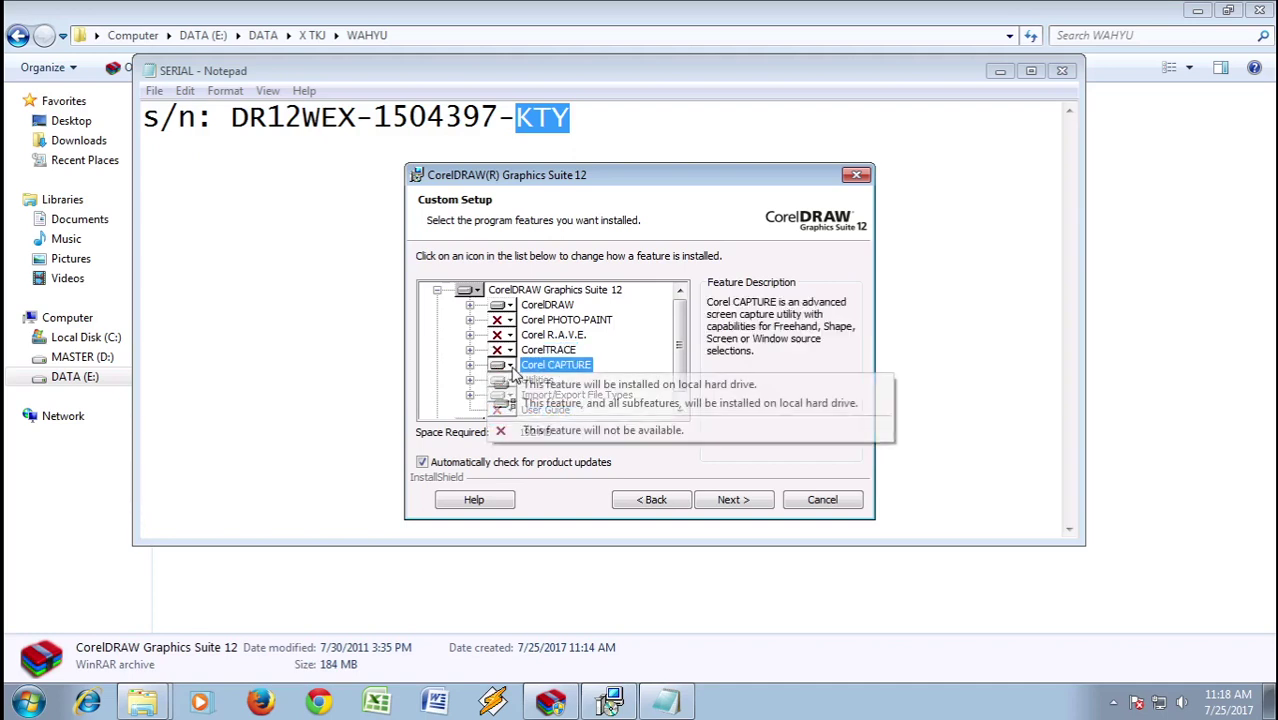
pyautogui.click(540, 432)
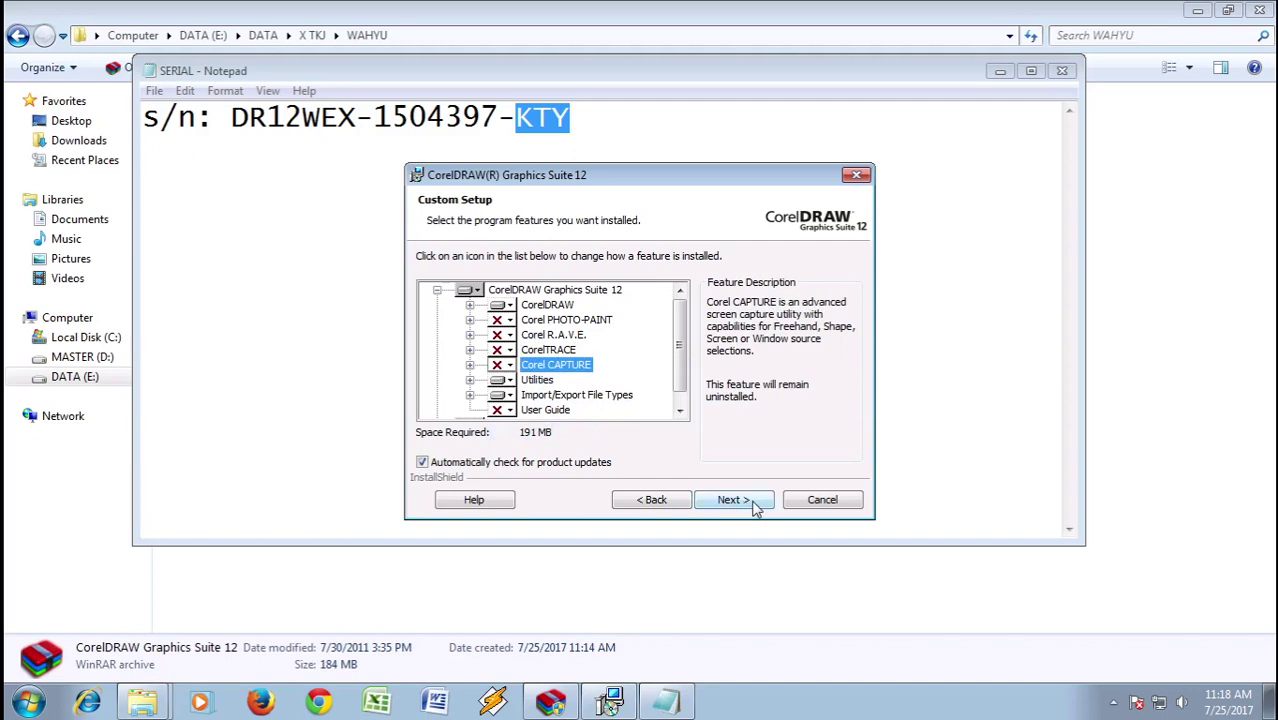
# Turn off automatic checks for product updates and start the installation in C:\Program Files\Corel\Corel Graphics 12\
pyautogui.click(422, 463)
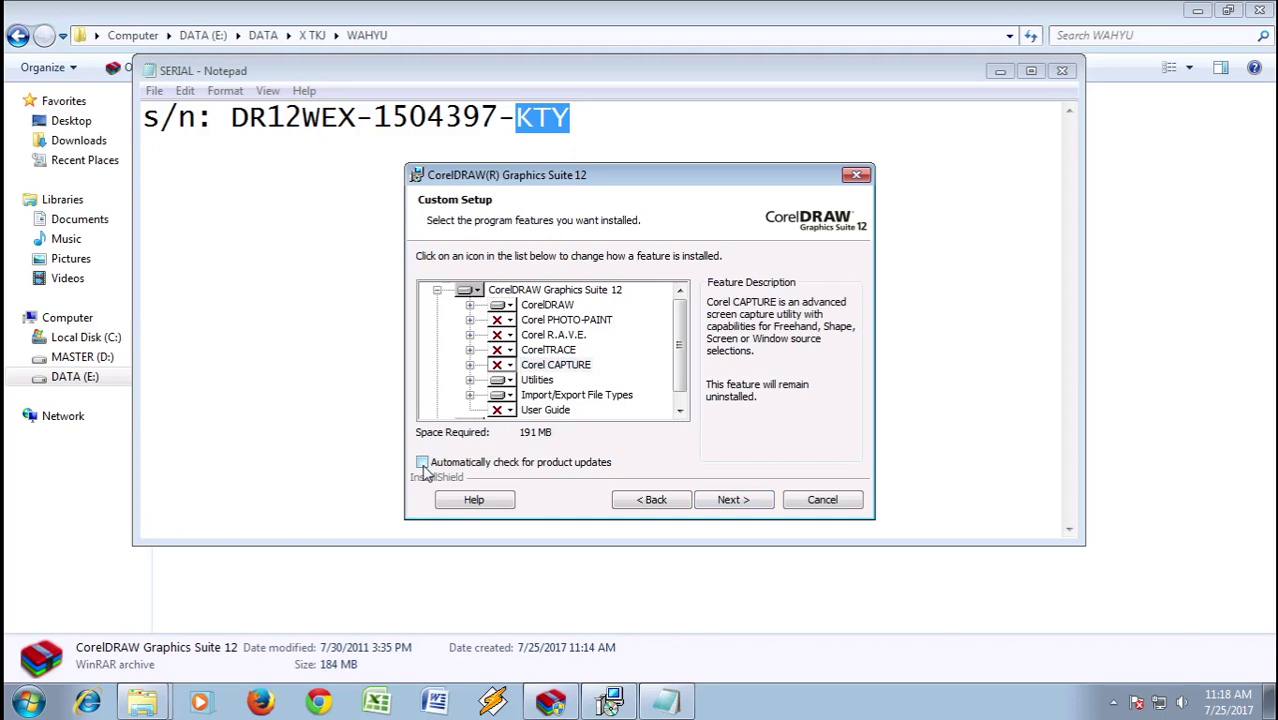
pyautogui.click(760, 508)
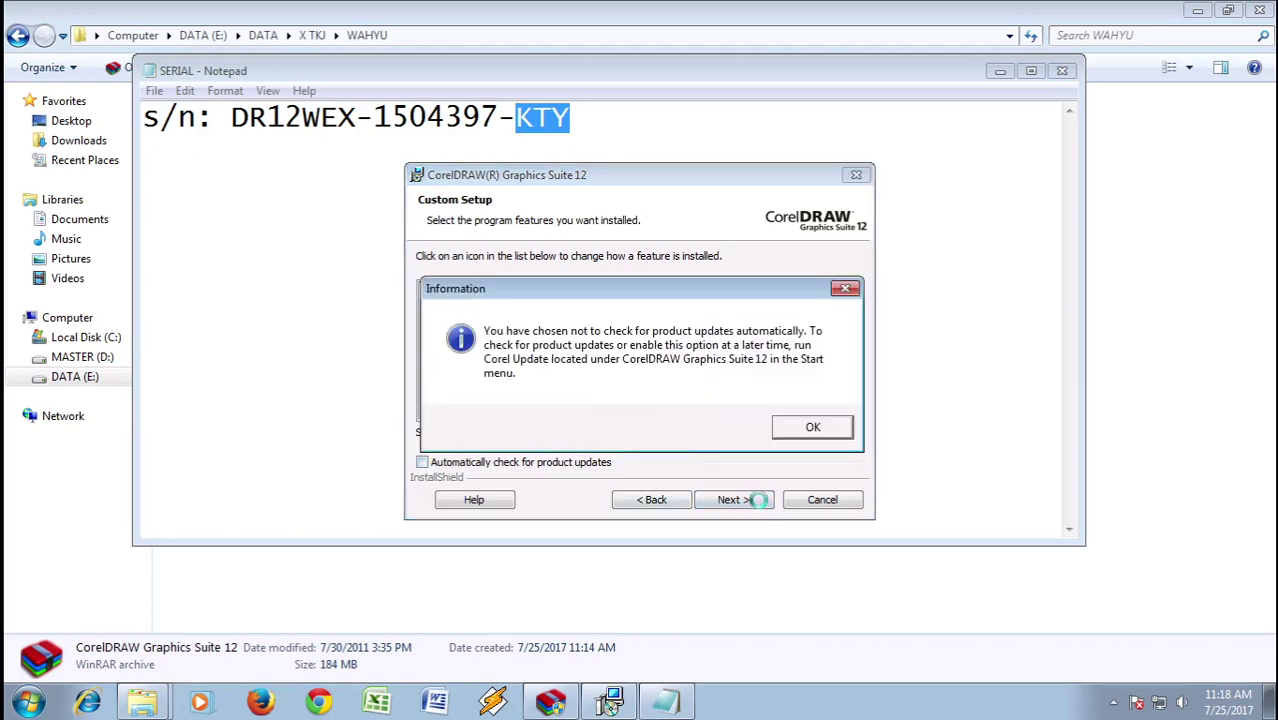
pyautogui.click(813, 428)
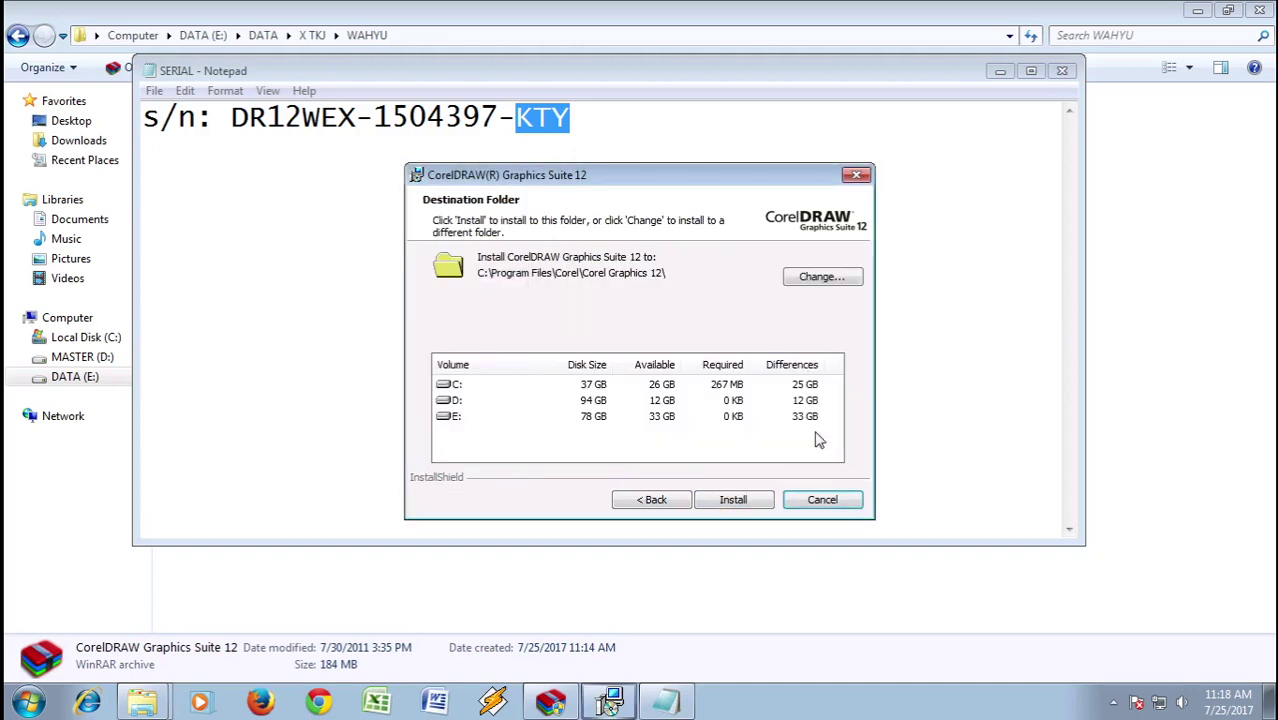
pyautogui.click(756, 506)
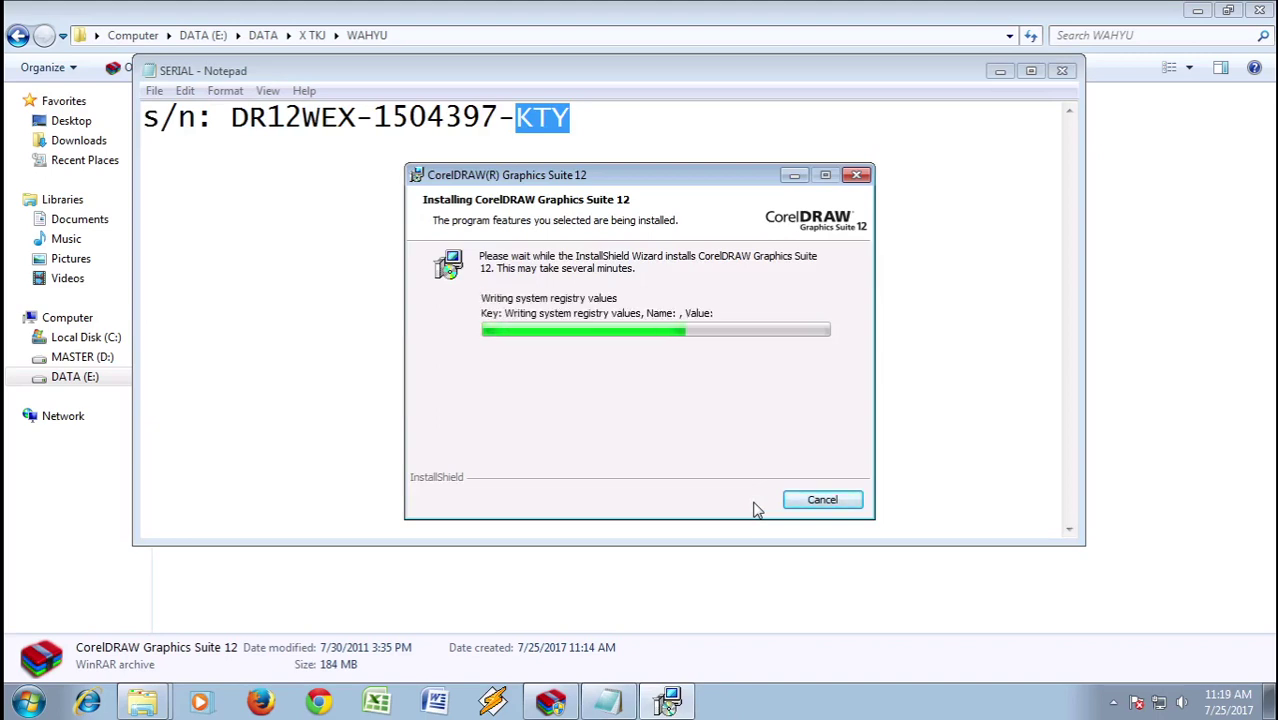
# Close the serial number text file and shift the installer window slightly down and to the right
pyautogui.click(1062, 70)
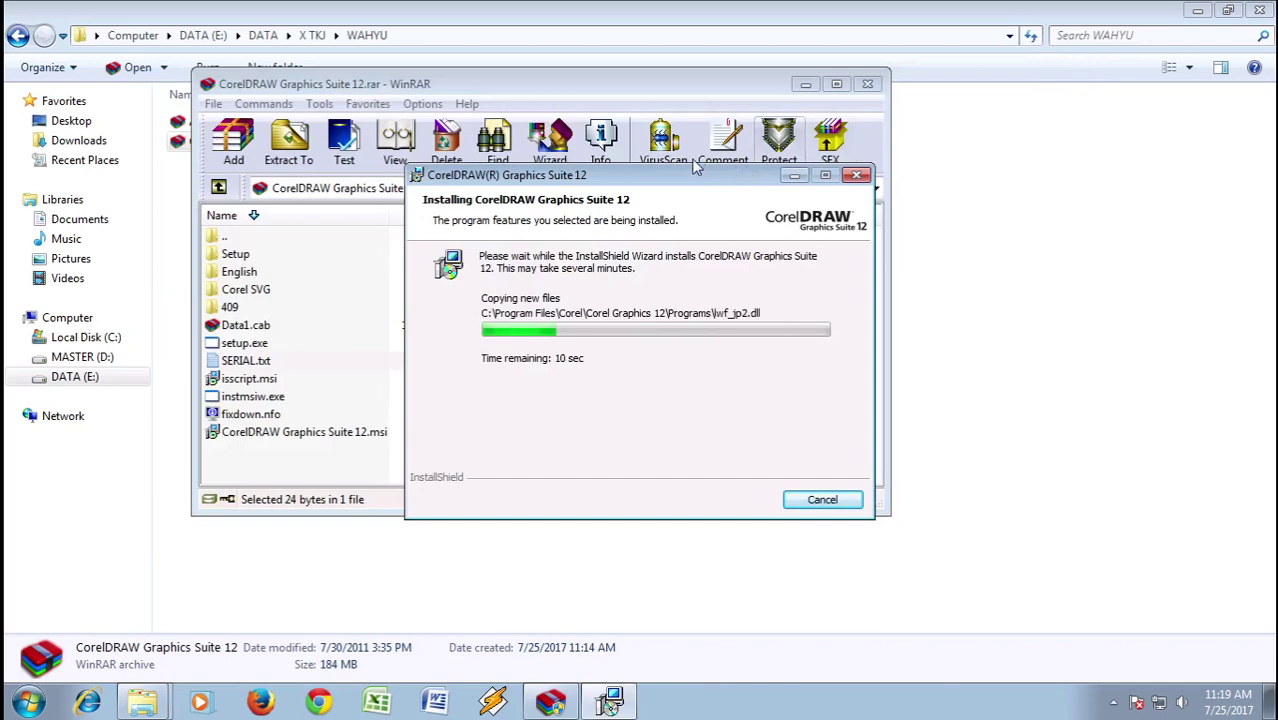
pyautogui.moveTo(652, 177); pyautogui.dragTo(671, 211)
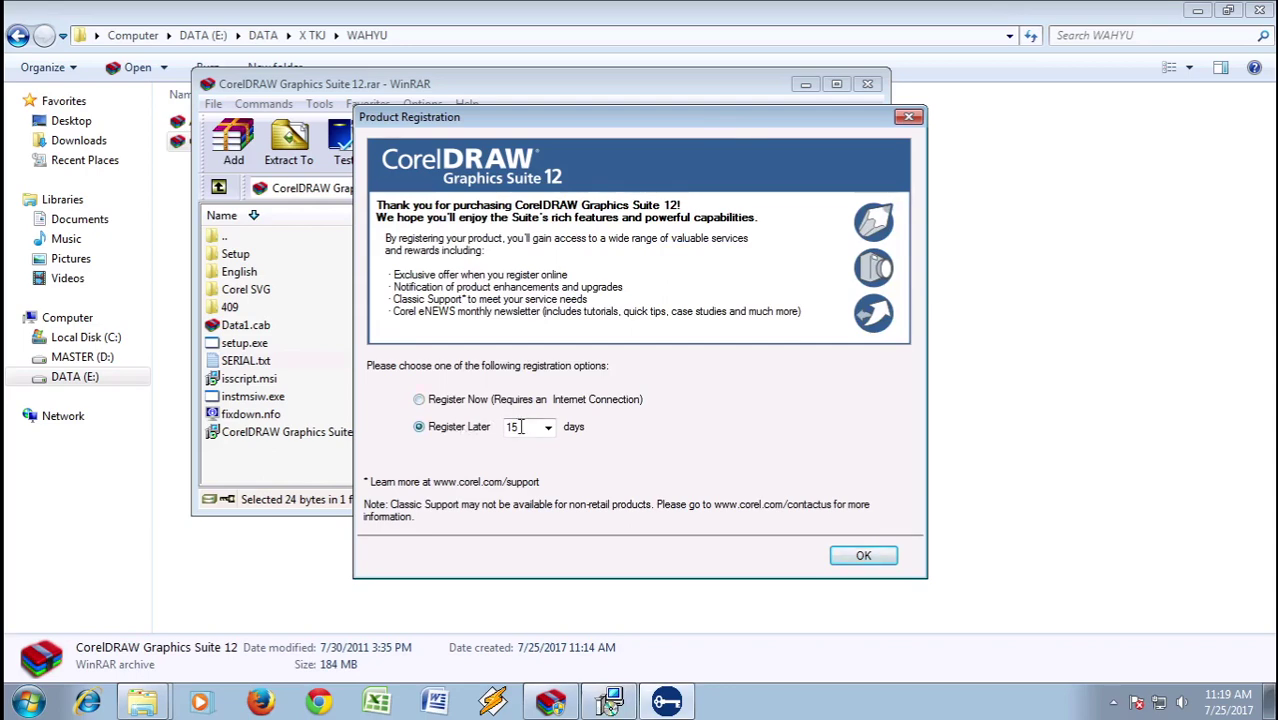
# Postpone the product registration by 15 days and finish the installation wizard
pyautogui.click(856, 555)
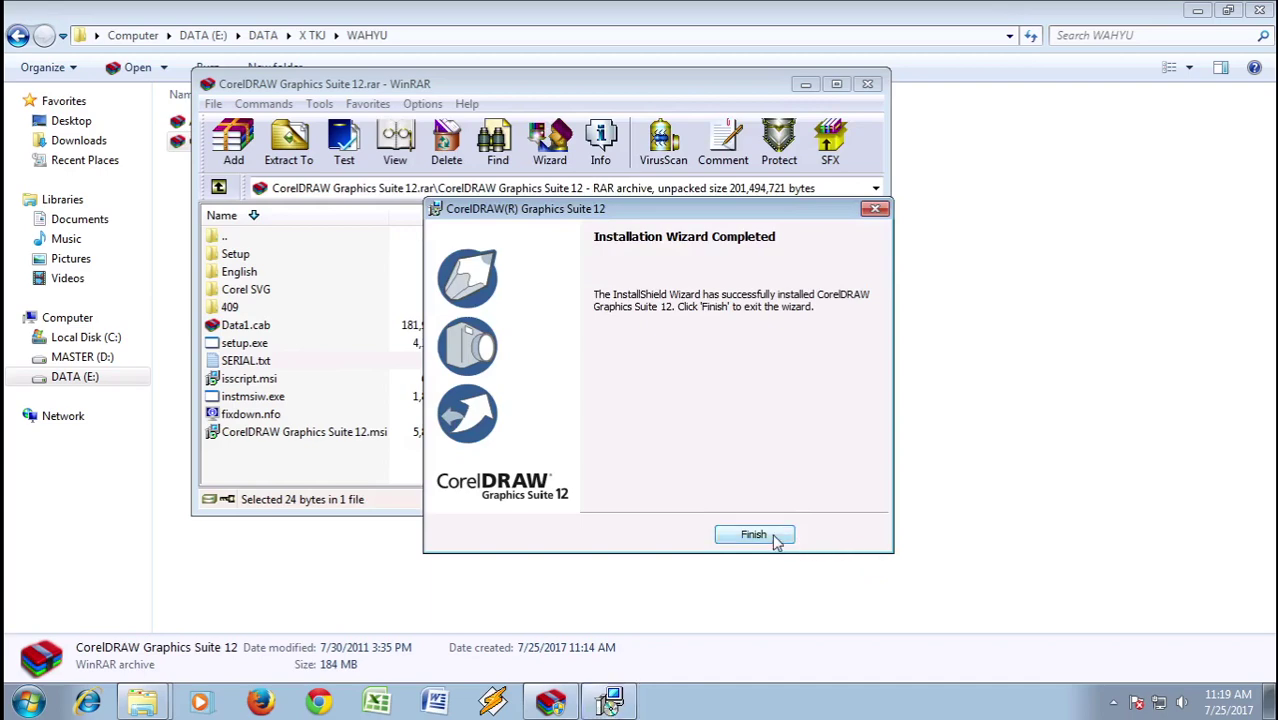
pyautogui.click(755, 535)
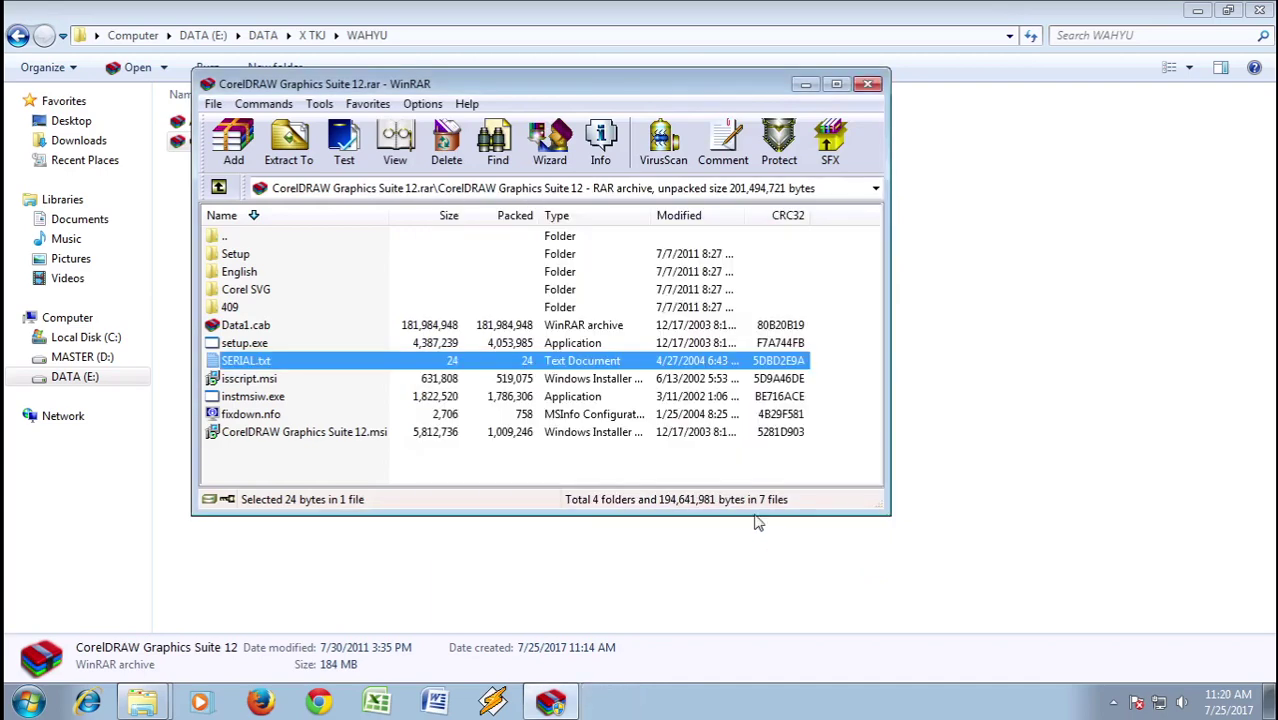
# Close the archive window and launch CorelDRAW 12 from the CorelDRAW Graphics Suite 12 program group
pyautogui.click(868, 84)
pyautogui.click(940, 312)
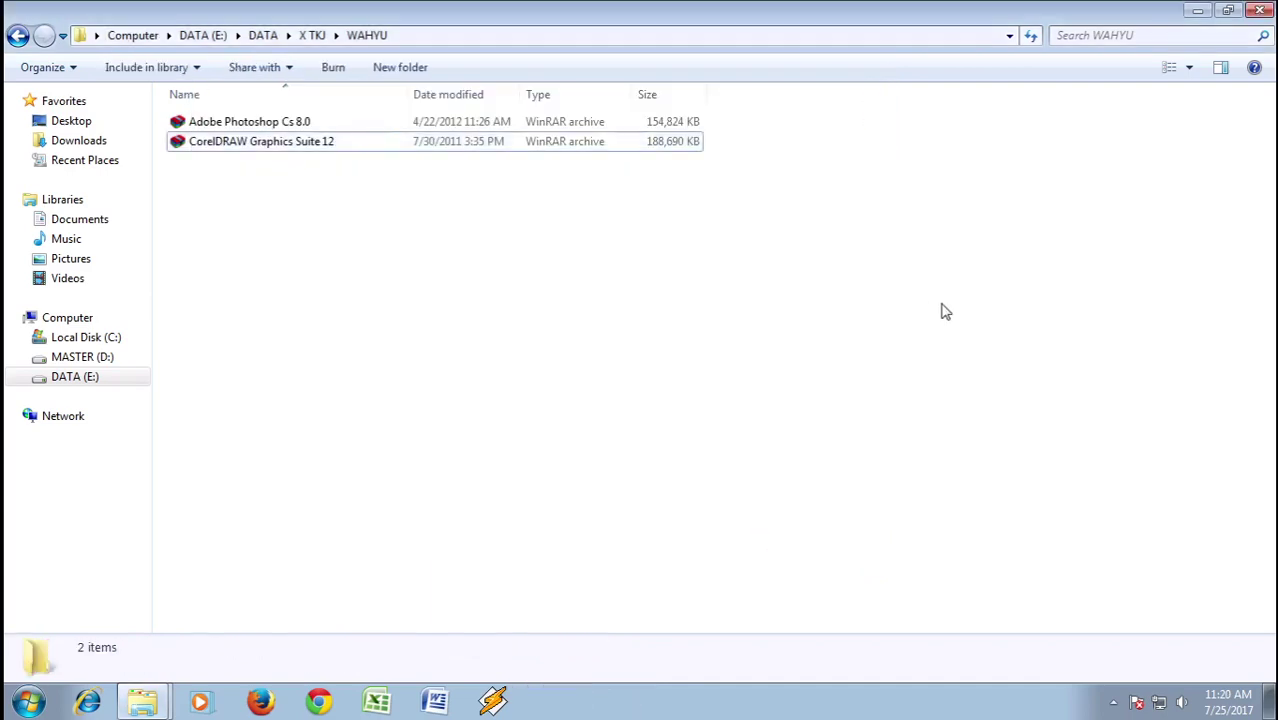
pyautogui.click(28, 702)
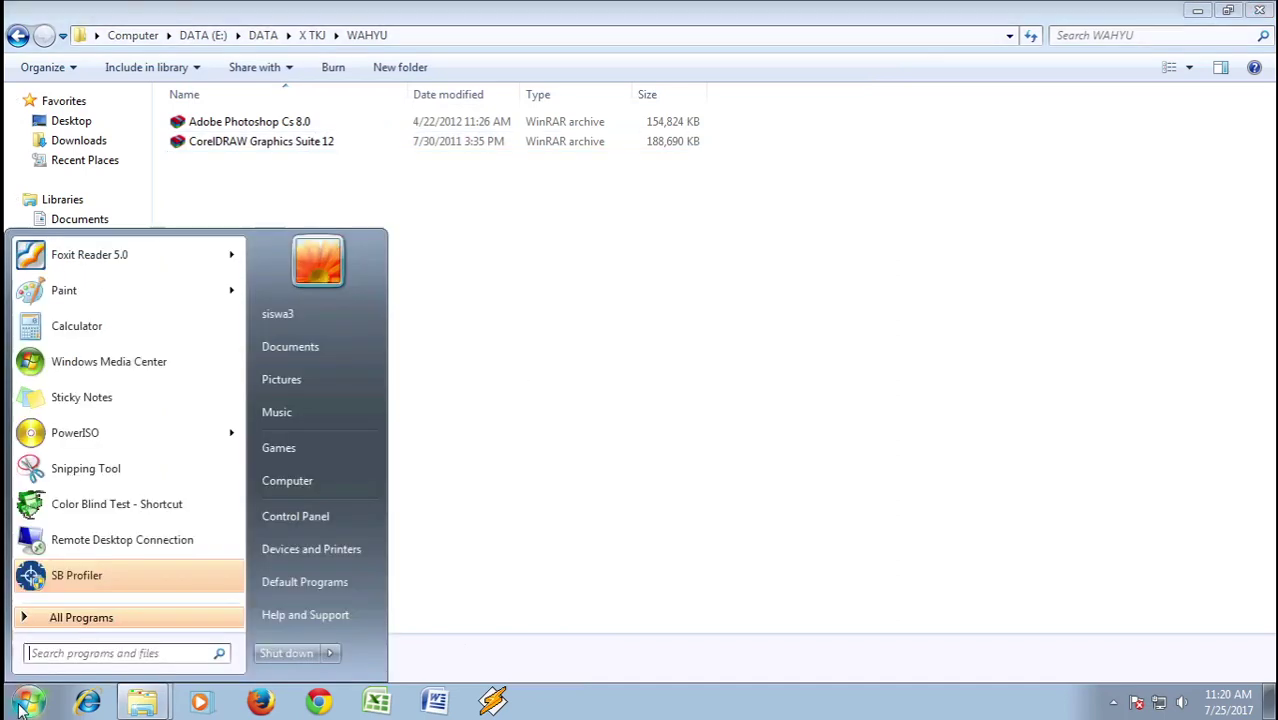
pyautogui.click(86, 617)
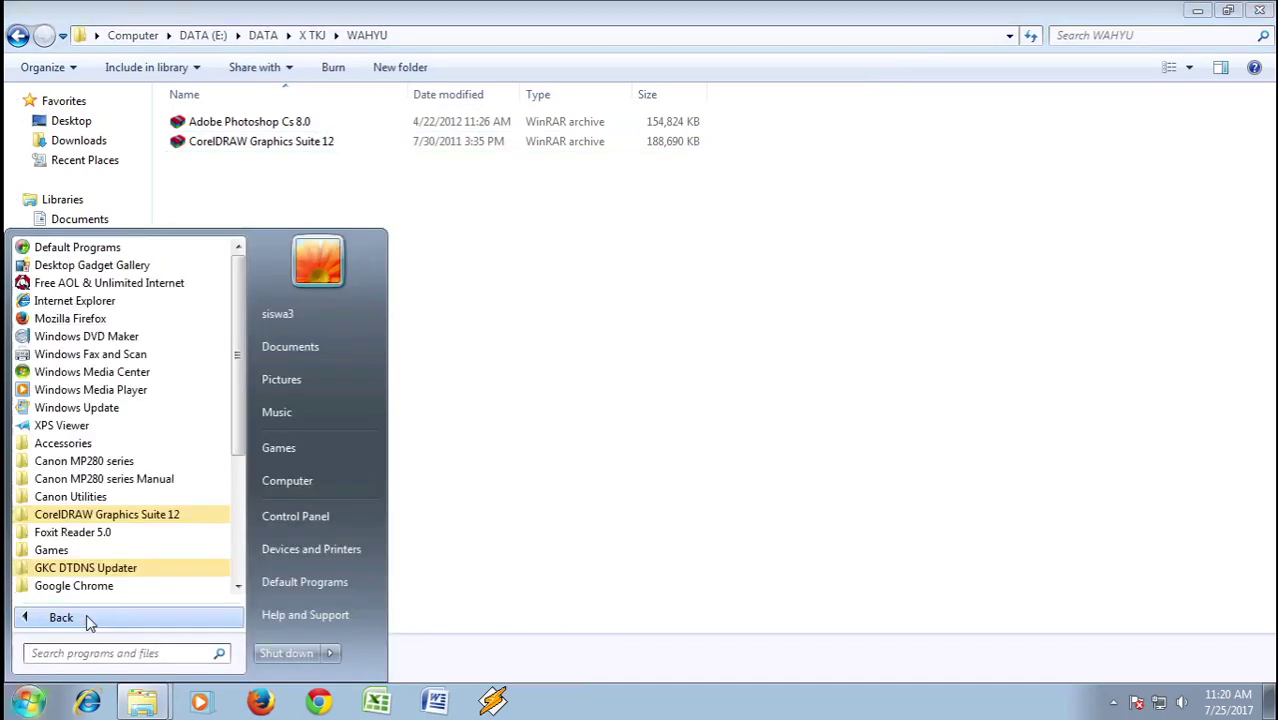
pyautogui.click(160, 517)
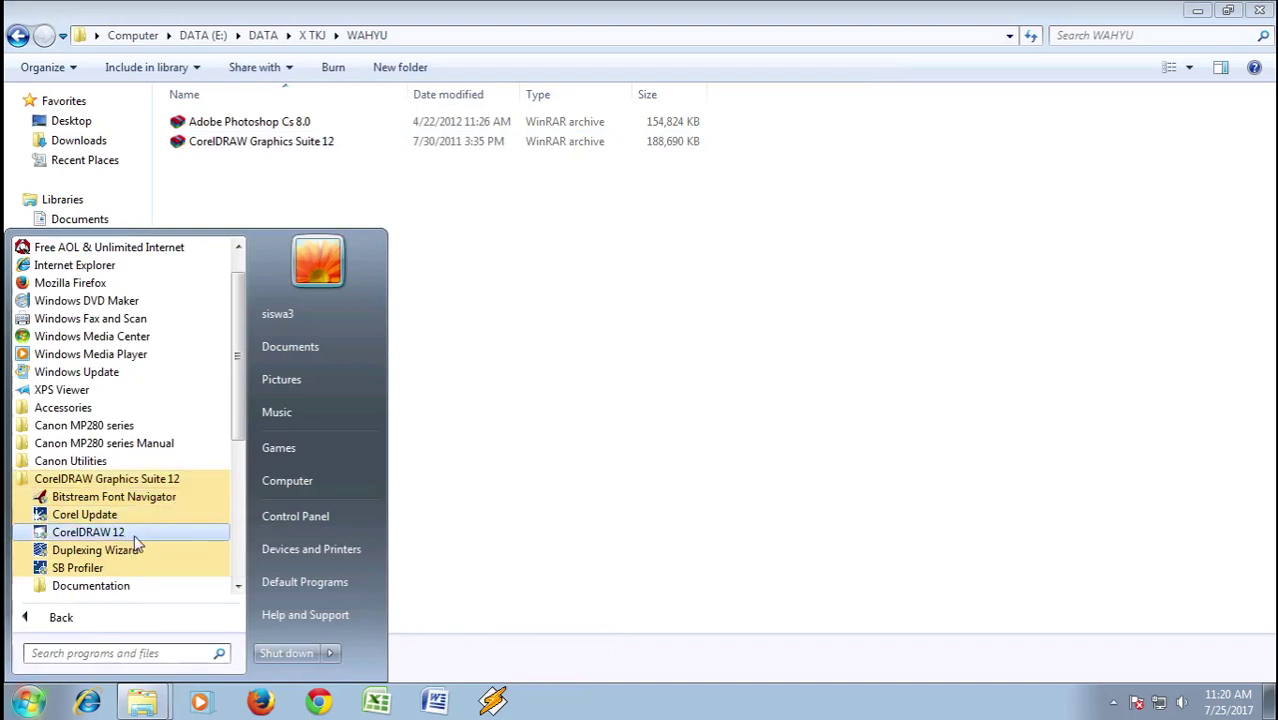
pyautogui.click(137, 538)
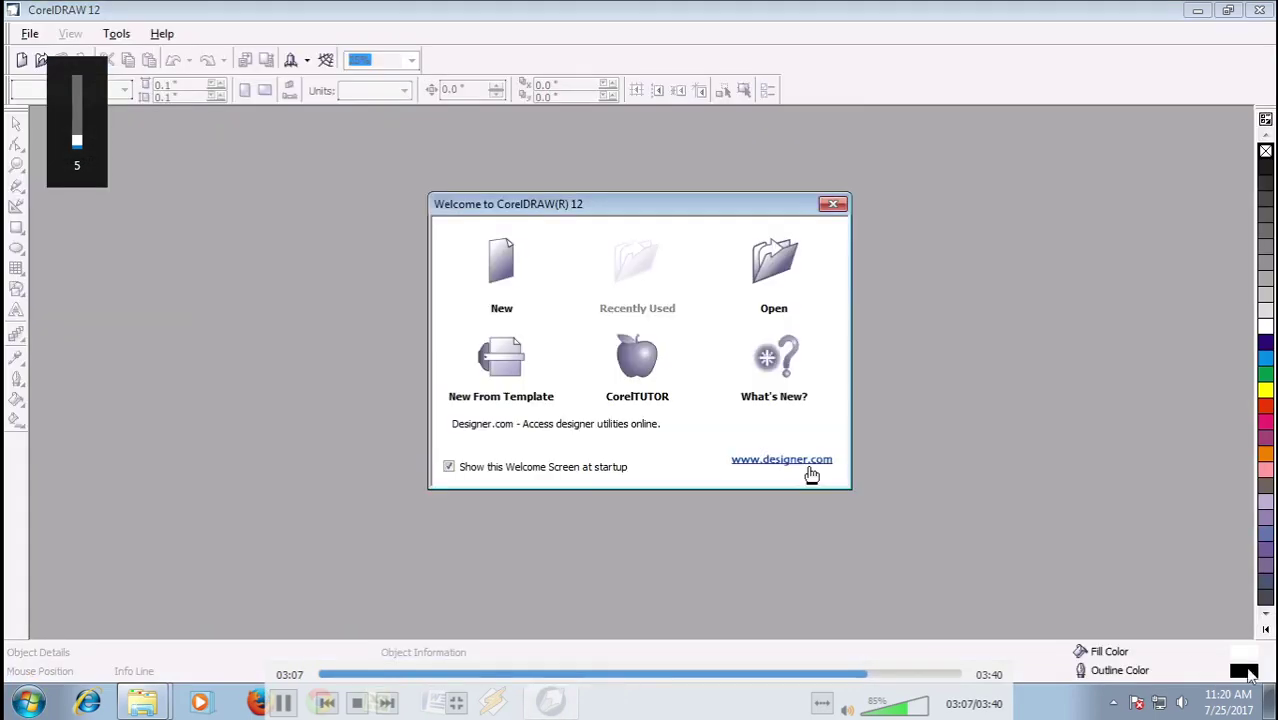
# Exit full-screen playback of the installation video and lower the system volume to 77
pyautogui.doubleClick(888, 525)
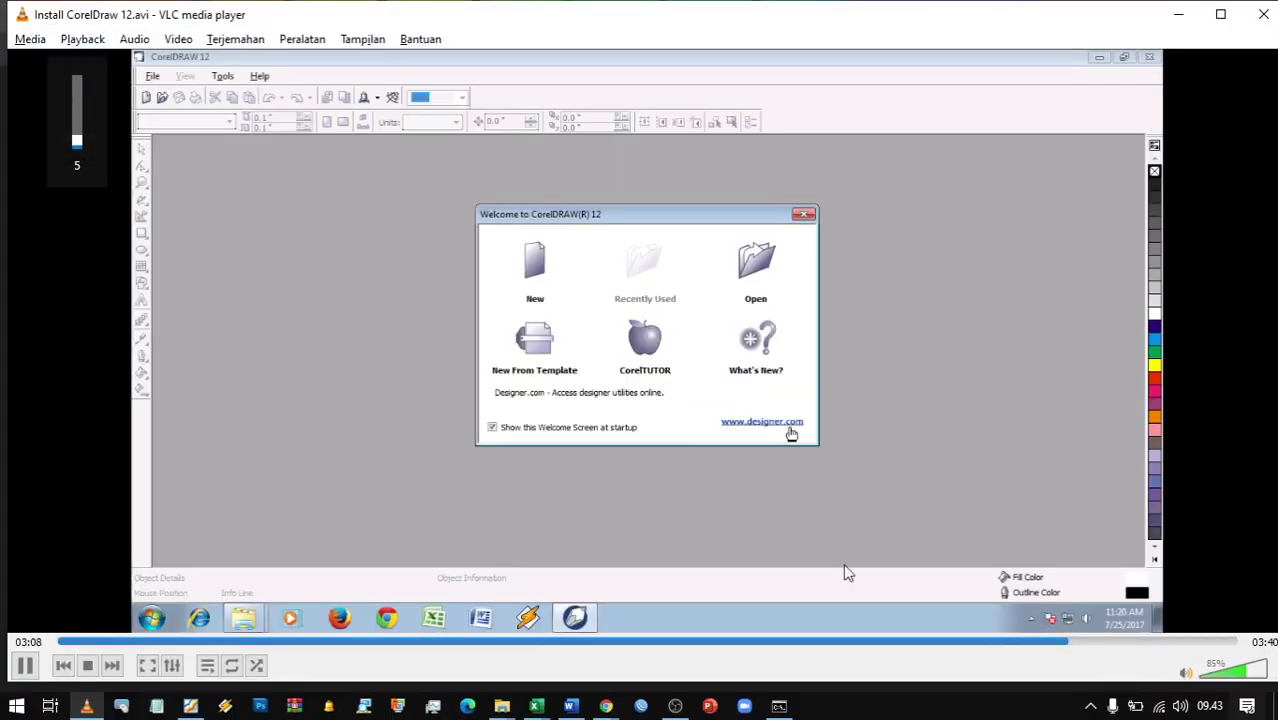
pyautogui.click(1180, 706)
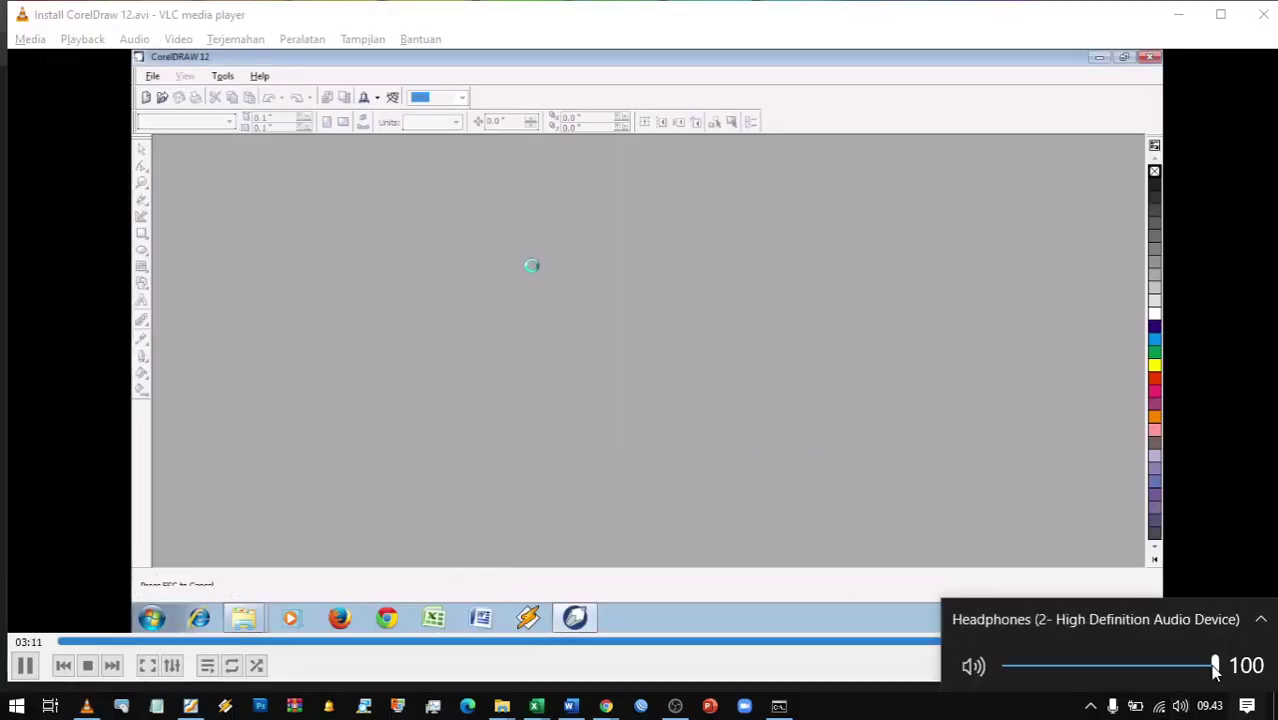
pyautogui.moveTo(1214, 668); pyautogui.dragTo(1166, 668)
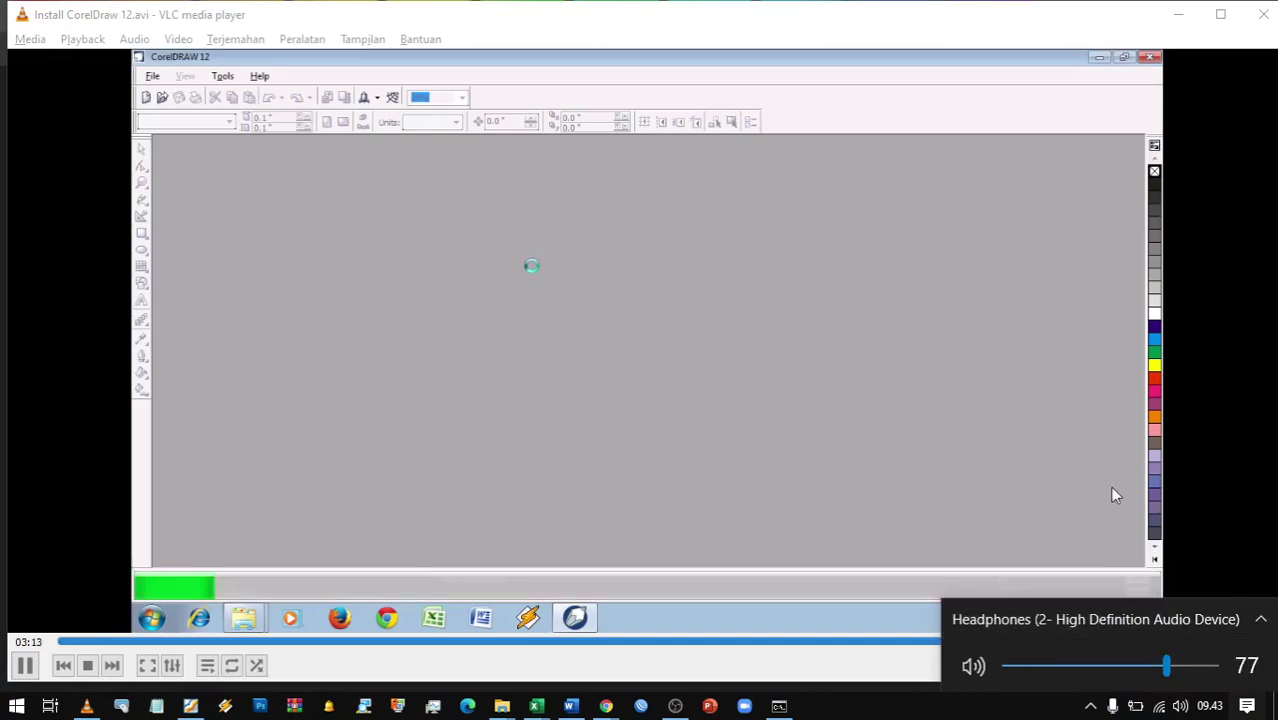
pyautogui.click(974, 345)
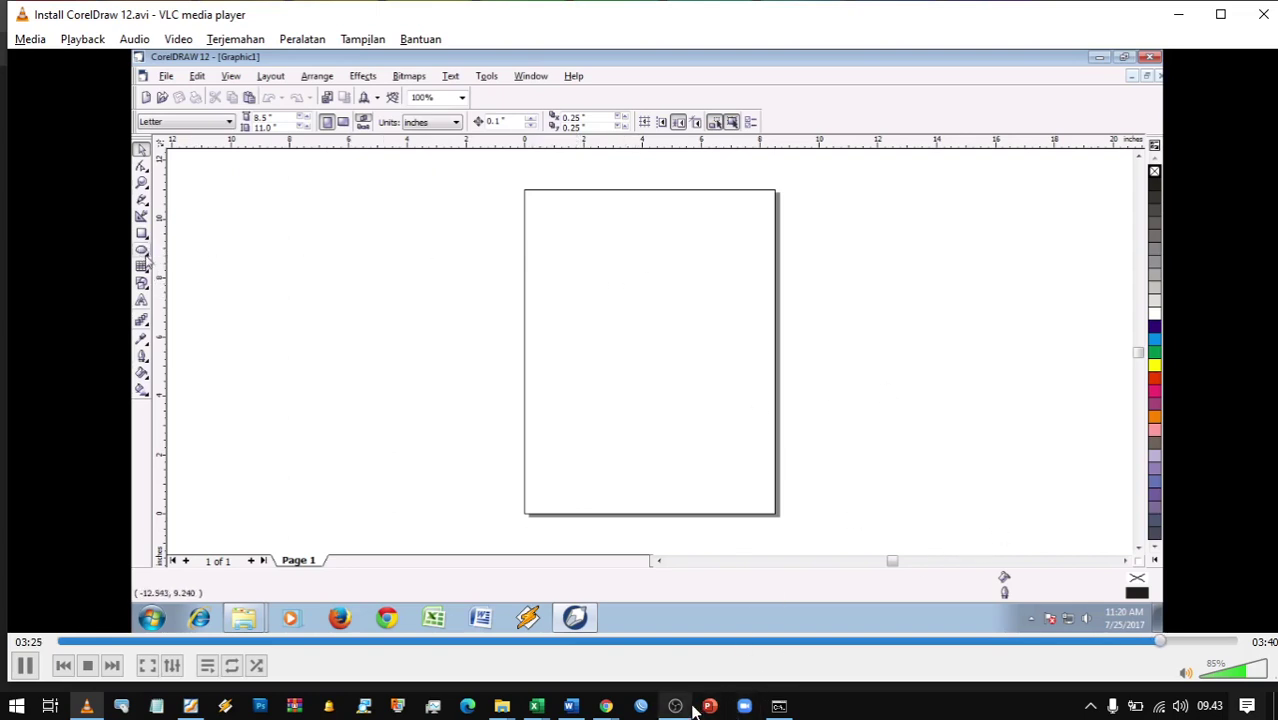
# Pause the installation video near its end and check the Google Meet call window
pyautogui.moveTo(692, 706)
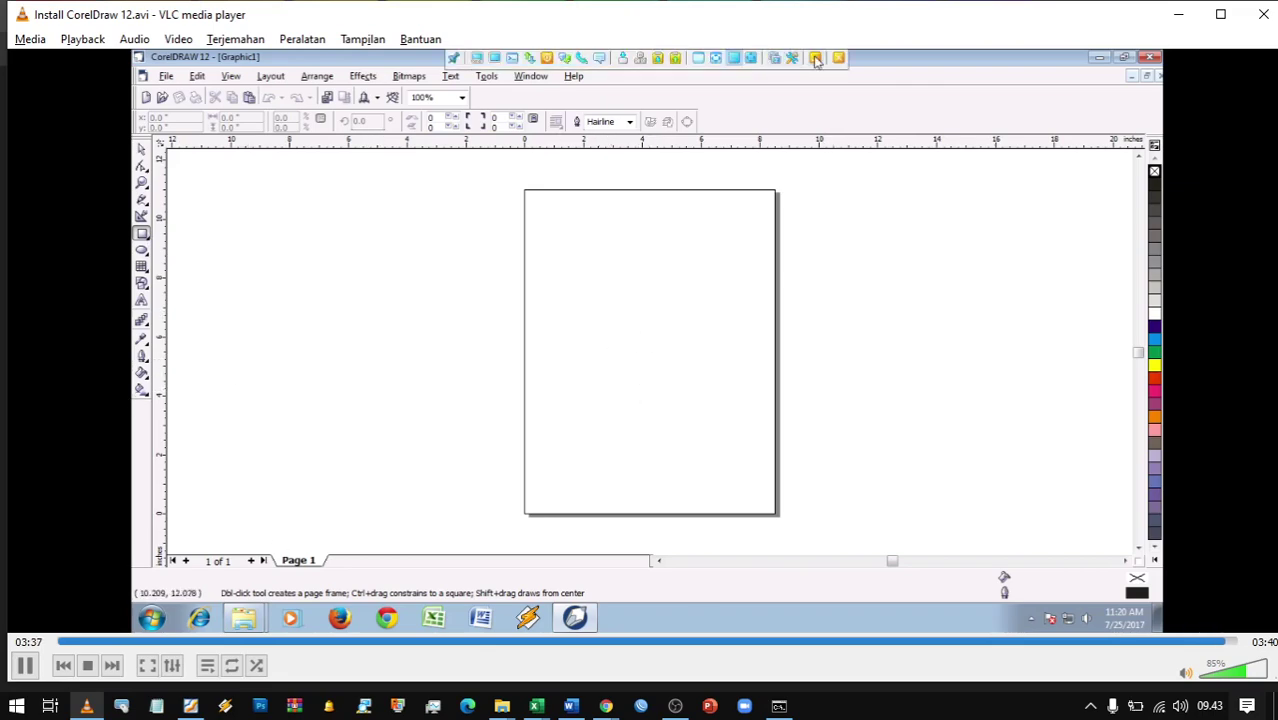
pyautogui.press('space')
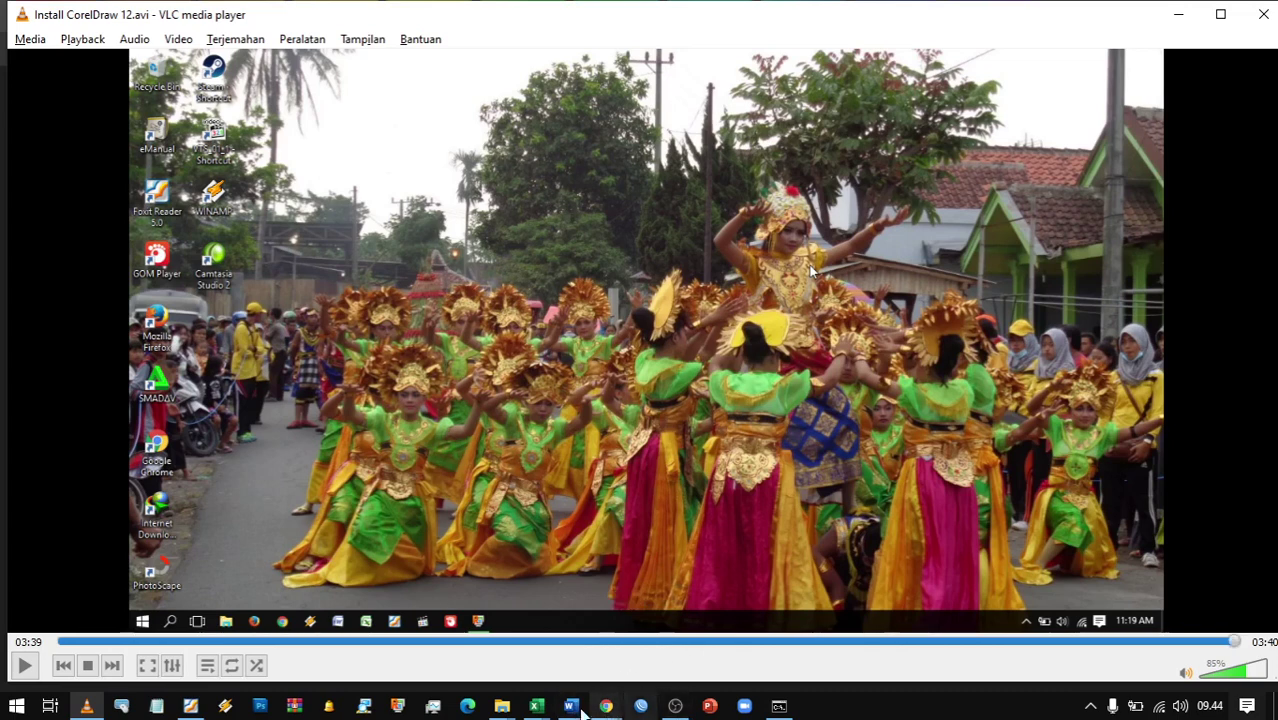
pyautogui.moveTo(605, 706)
pyautogui.click(484, 614)
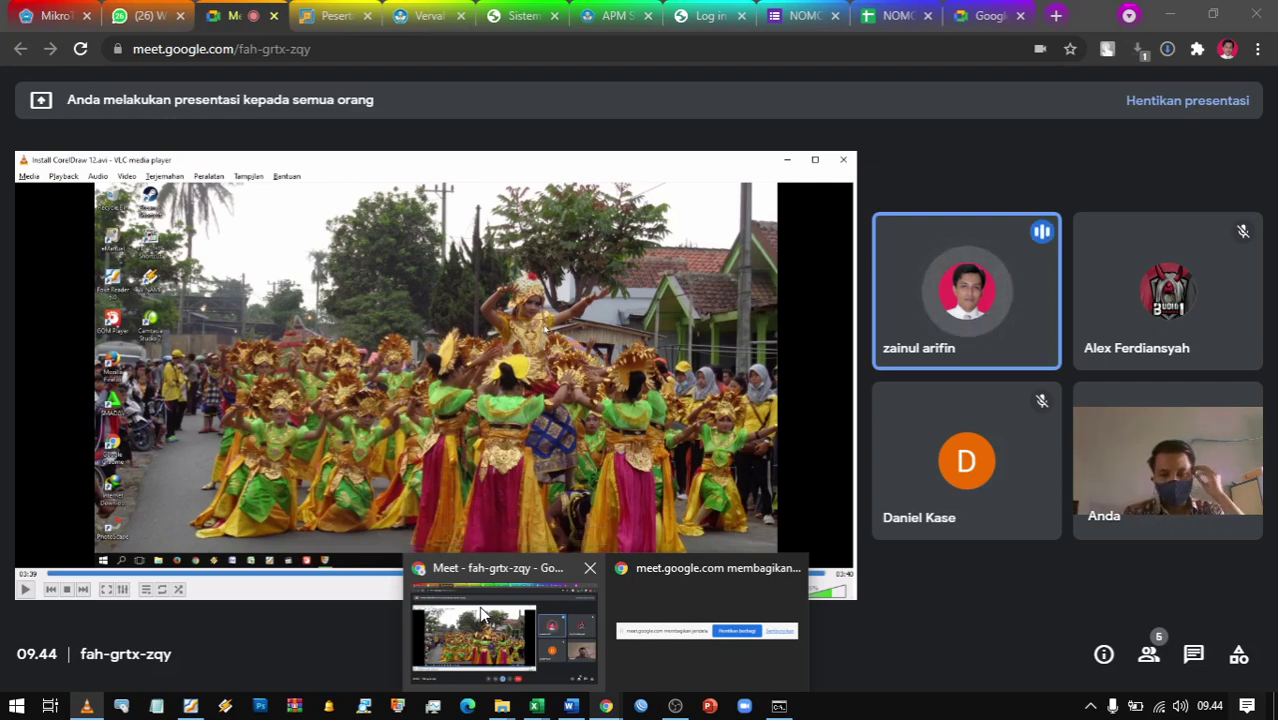
pyautogui.click(482, 614)
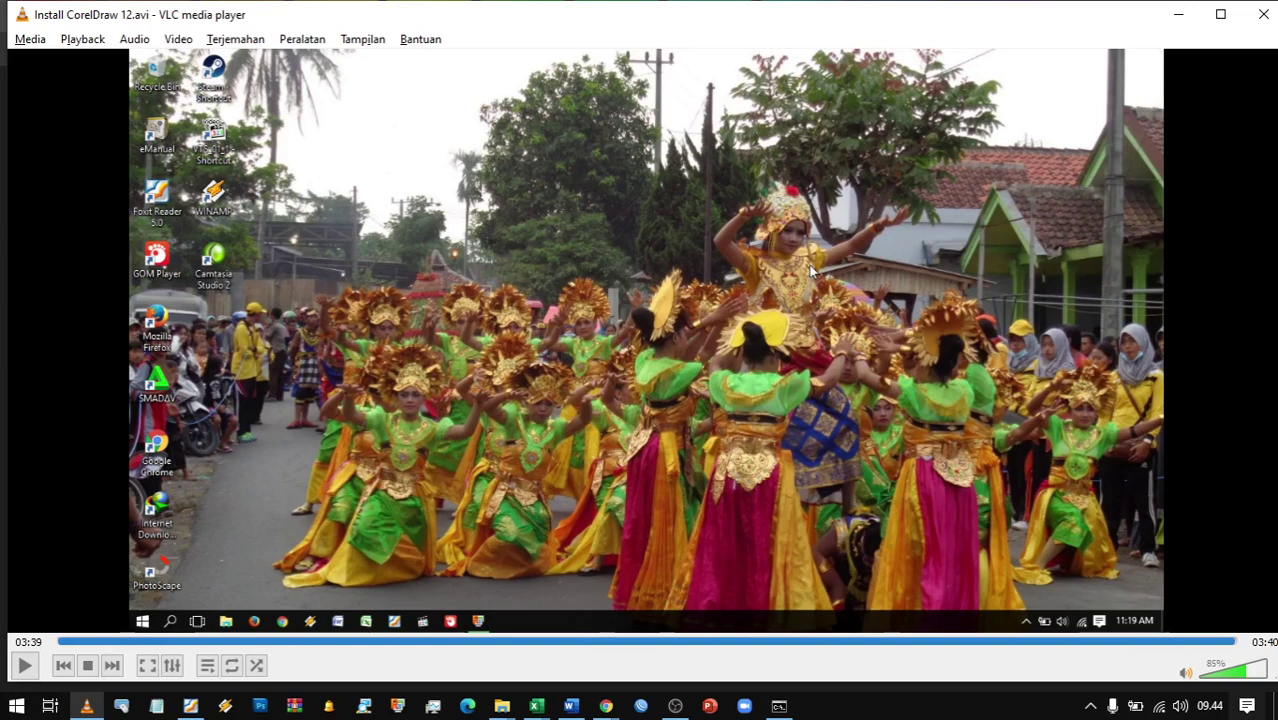
# Close the video player and share the BelajarCoreldraw.pdf window in the Google Meet call
pyautogui.click(1264, 14)
pyautogui.click(628, 655)
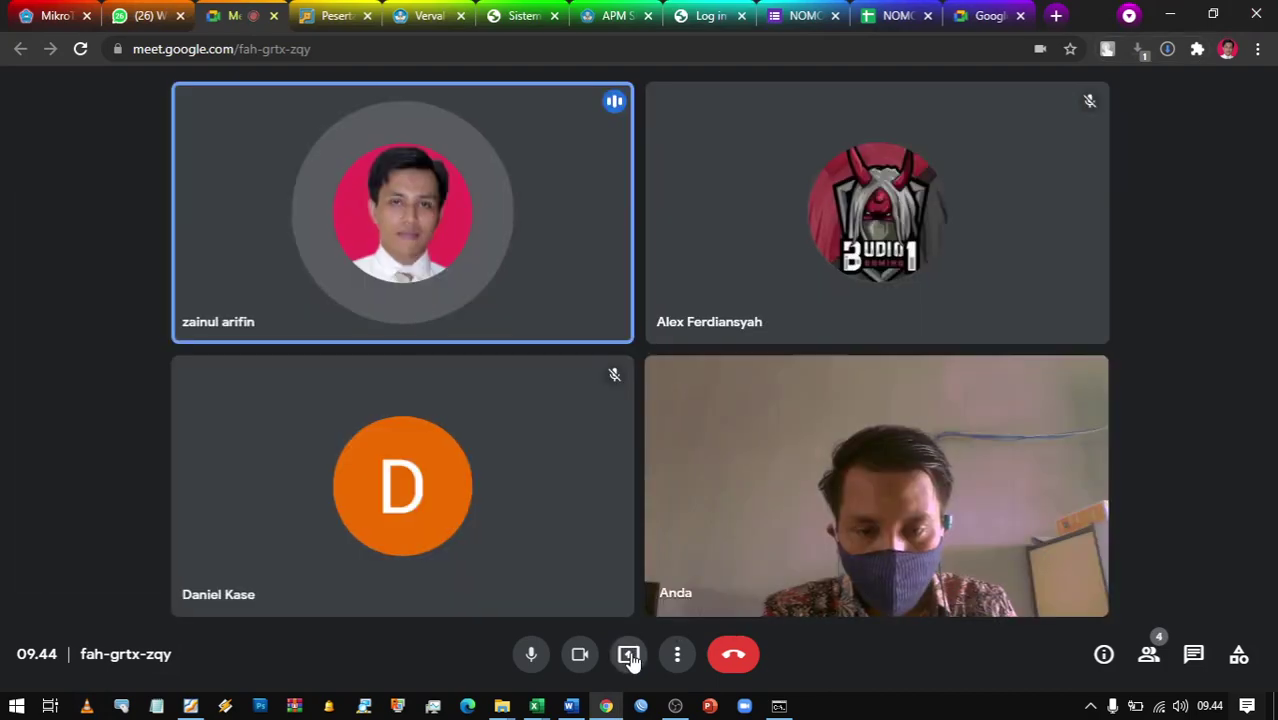
pyautogui.click(628, 655)
pyautogui.click(720, 566)
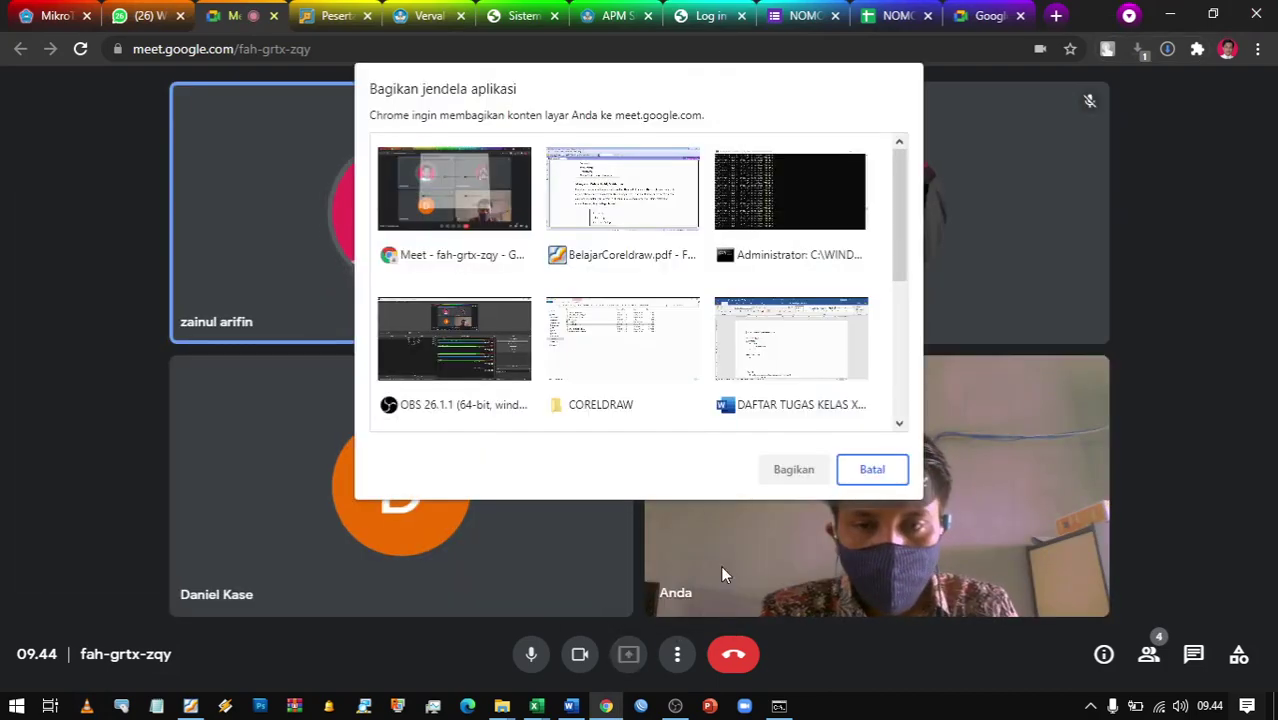
pyautogui.click(640, 212)
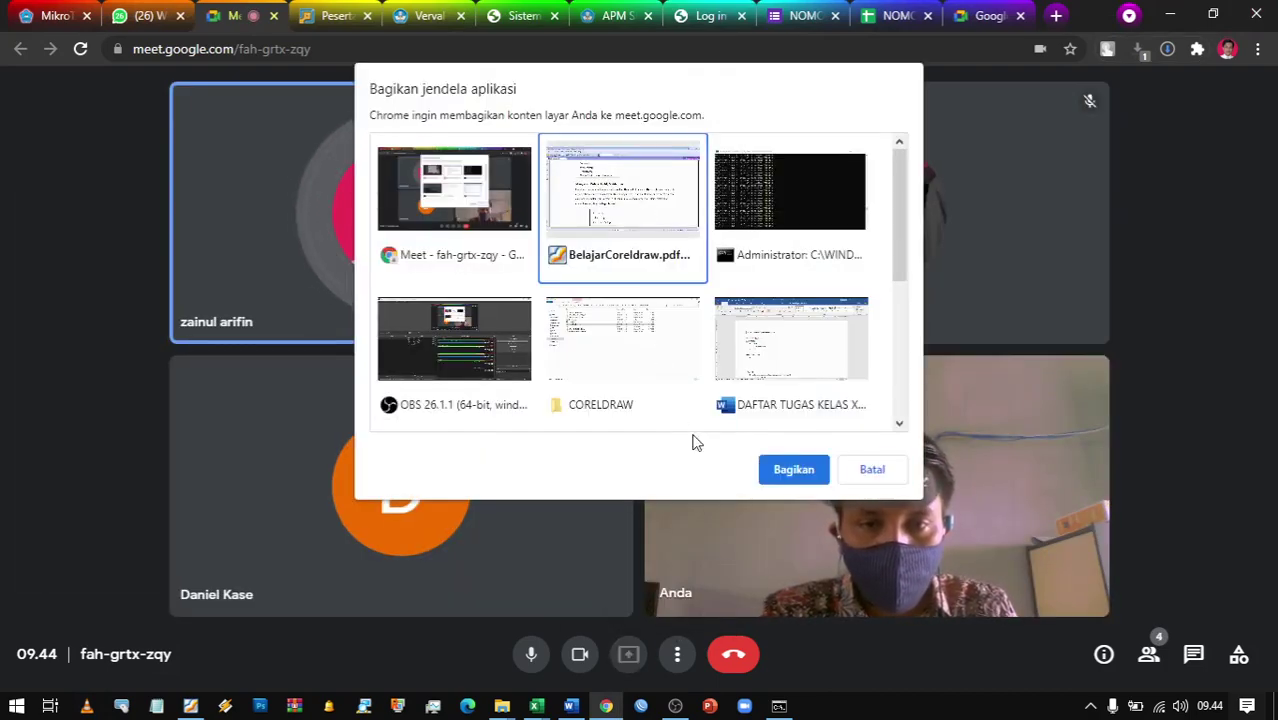
pyautogui.click(793, 470)
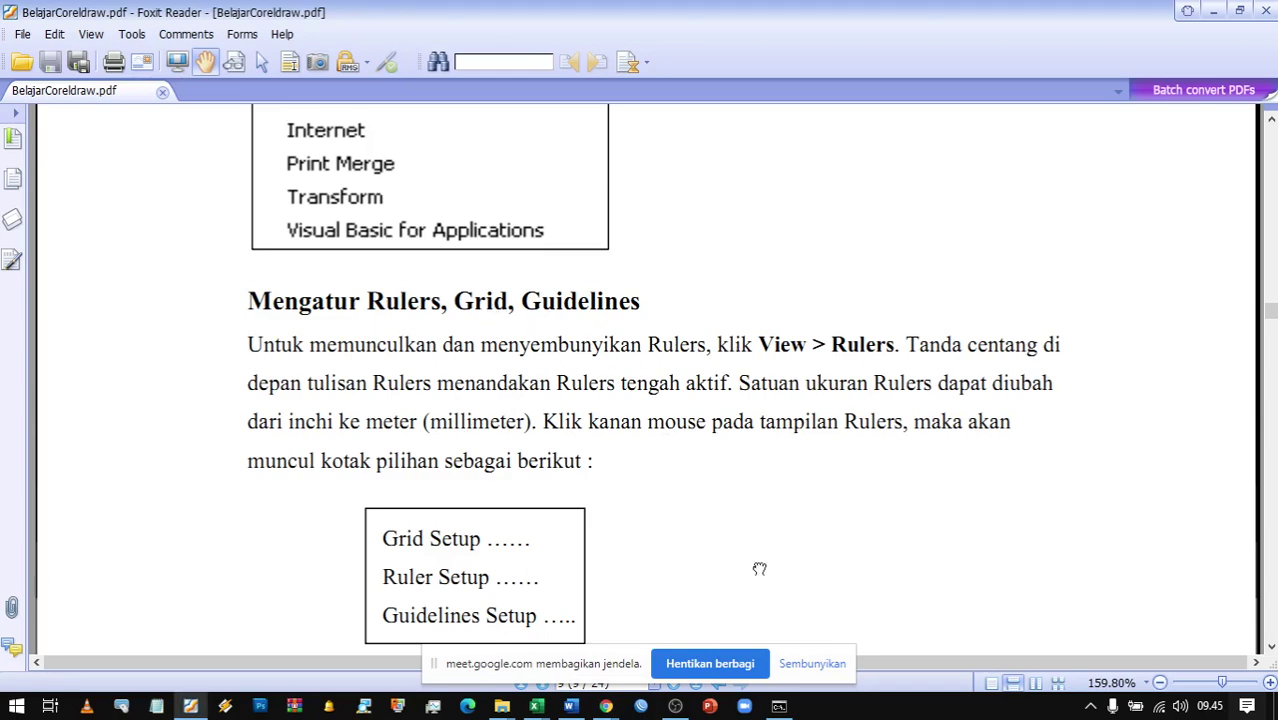
# Hide the screen-sharing notice and read the PDF section on setting up rulers, grid and guidelines
pyautogui.moveTo(759, 568); pyautogui.dragTo(714, 261)
pyautogui.click(812, 663)
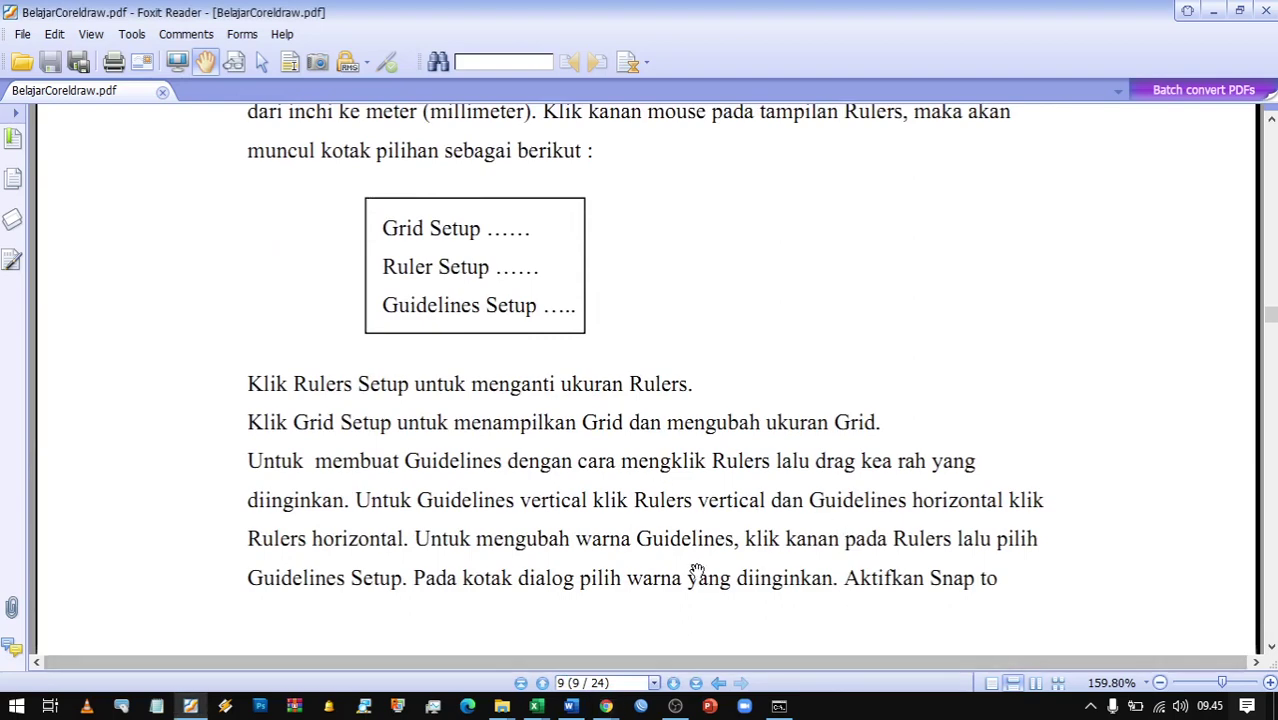
pyautogui.scroll(-3, 785, 517)
pyautogui.scroll(-2, 769, 398)
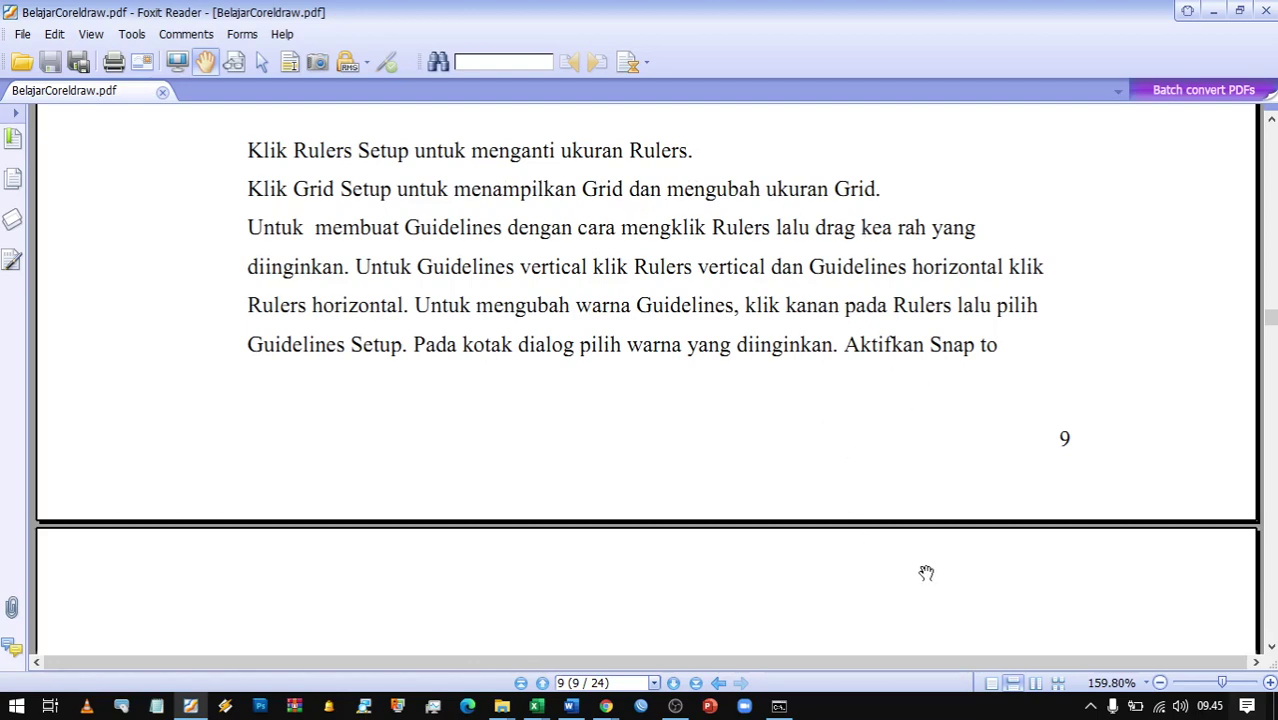
pyautogui.scroll(-6, 905, 330)
pyautogui.scroll(-3, 894, 318)
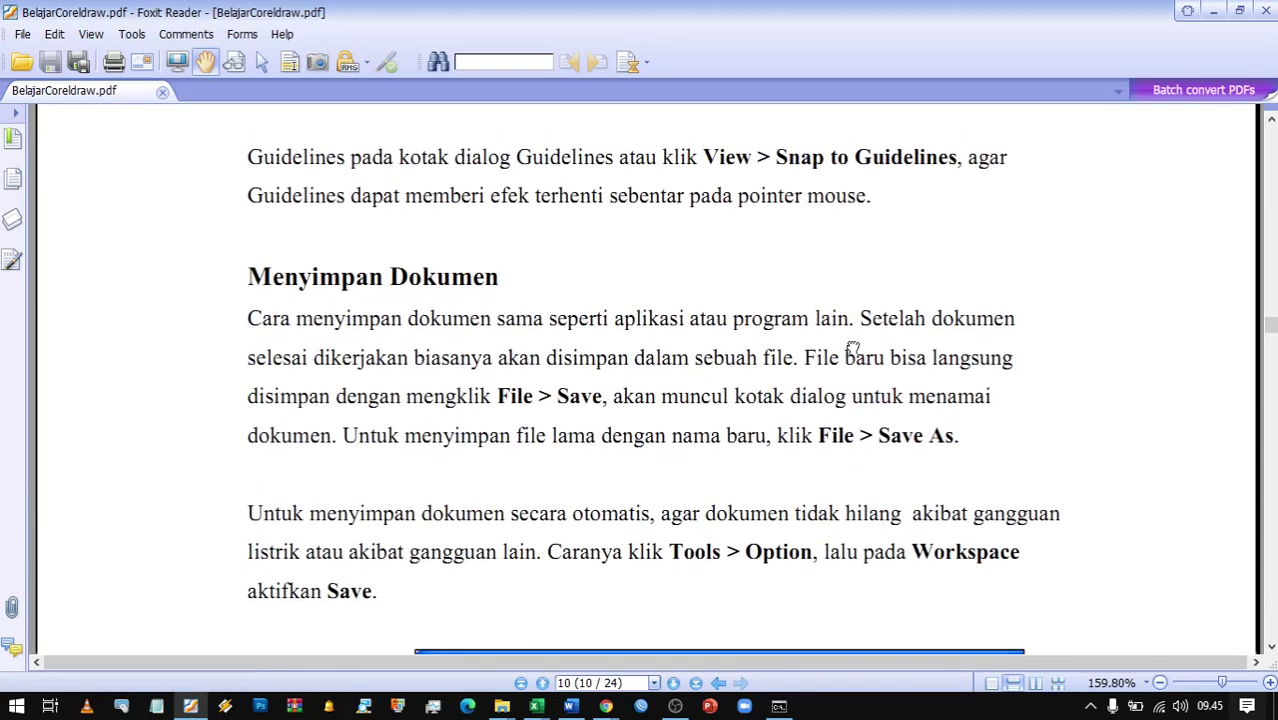
# Examine the PDF sections on saving documents, auto-backup and exiting Corel Draw 12, continuing to chapter II on making designs
pyautogui.scroll(-3, 496, 464)
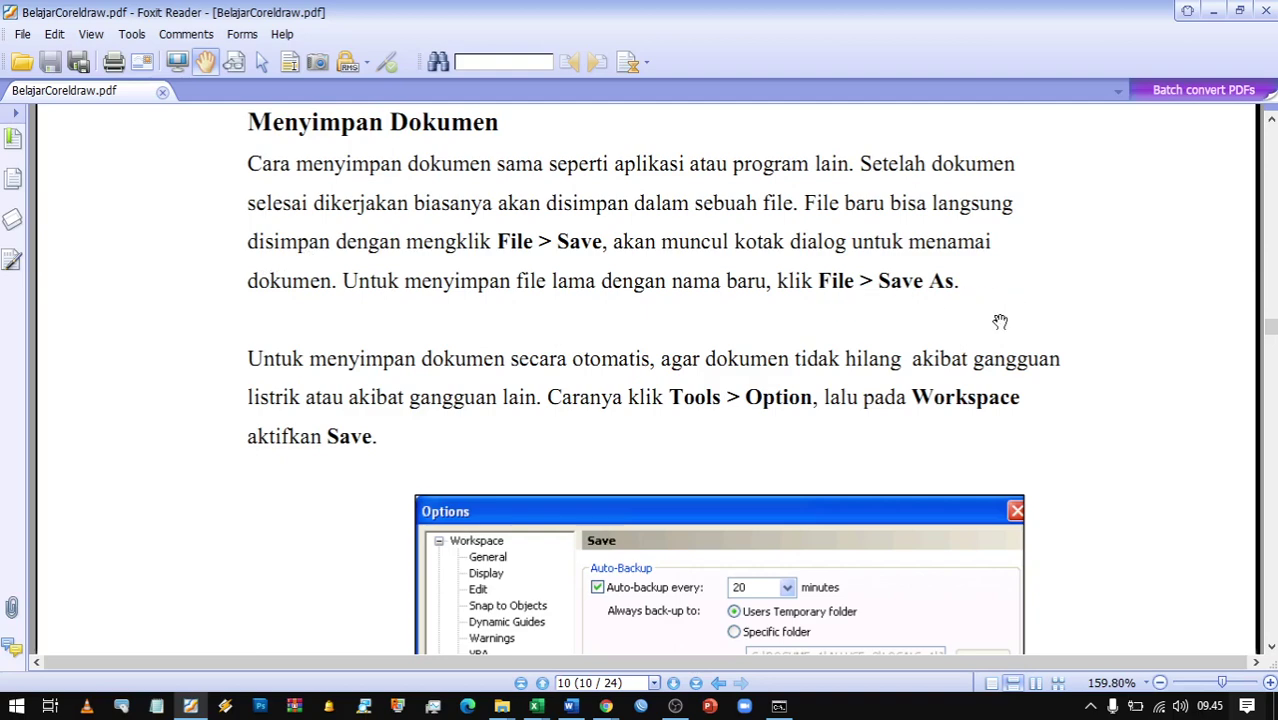
pyautogui.moveTo(919, 513); pyautogui.dragTo(868, 274)
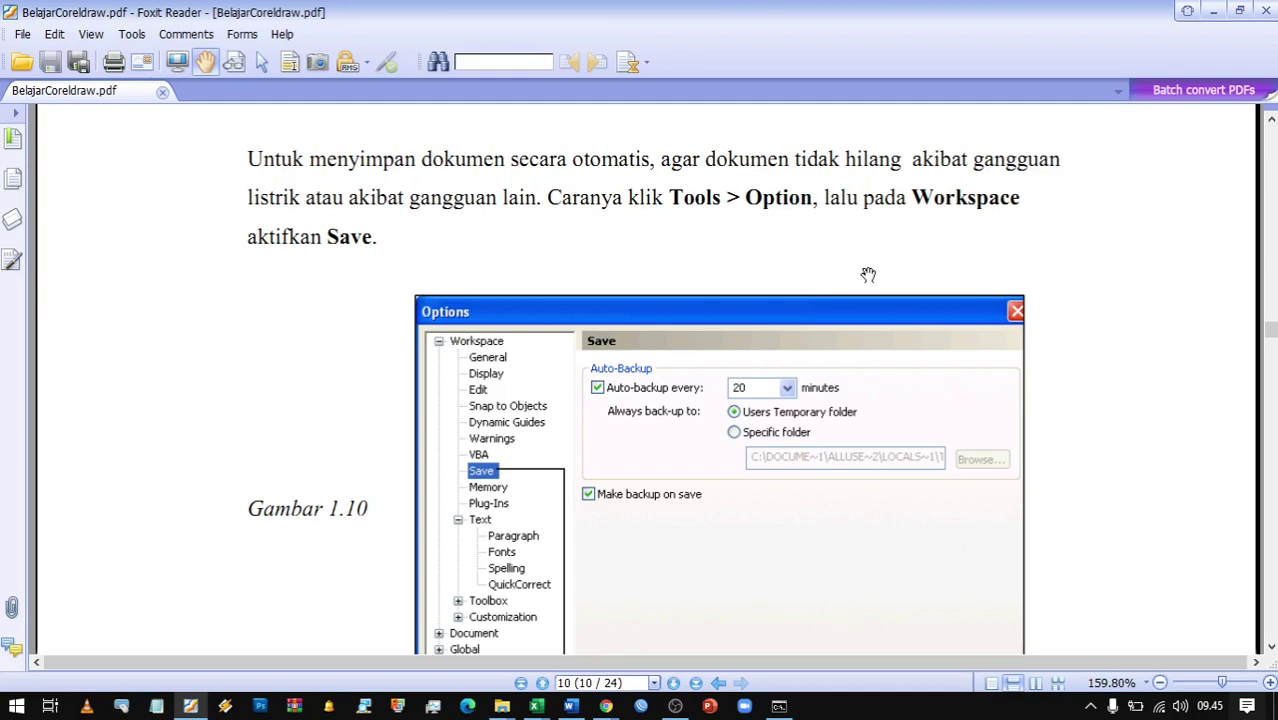
pyautogui.scroll(-3, 753, 519)
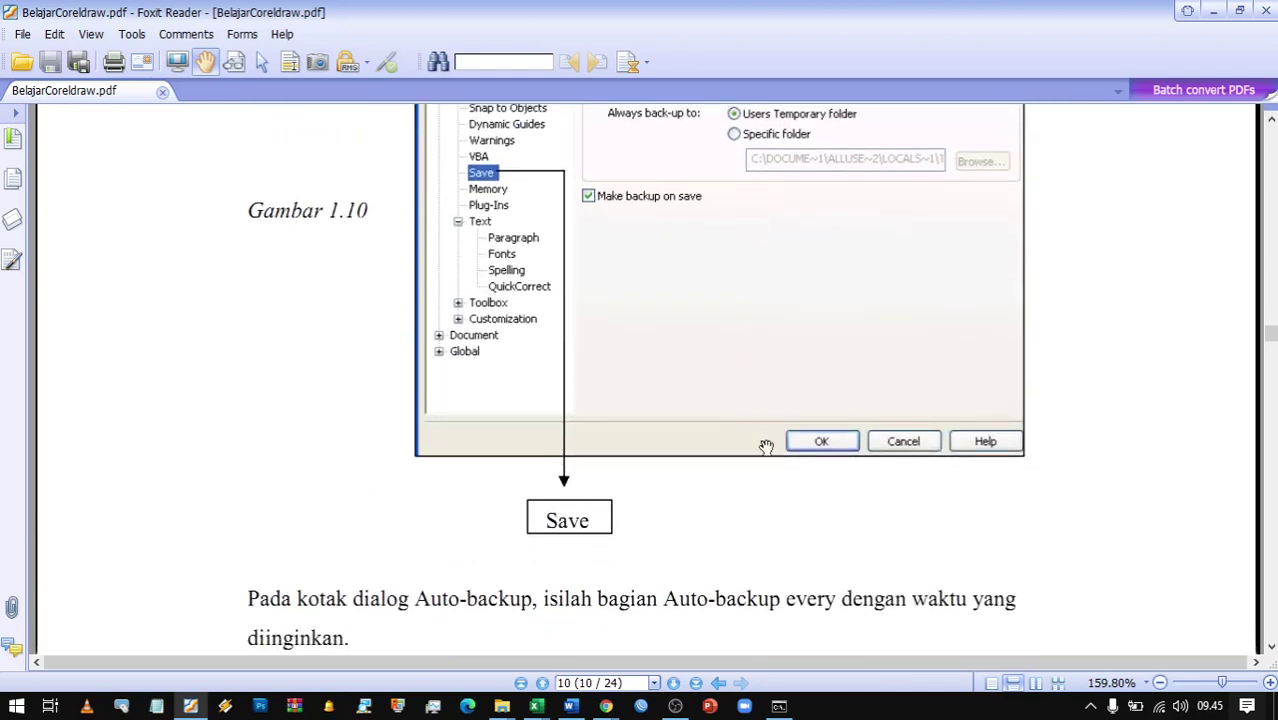
pyautogui.moveTo(710, 605); pyautogui.dragTo(705, 202)
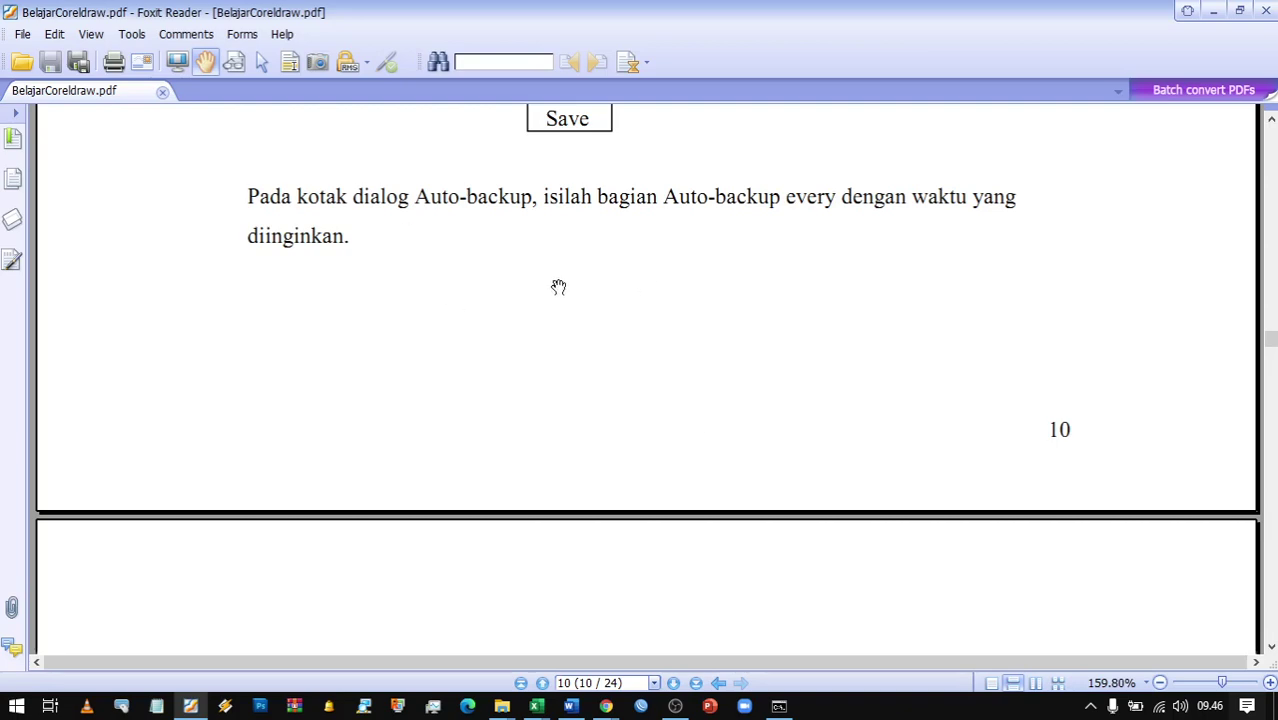
pyautogui.scroll(-5, 551, 262)
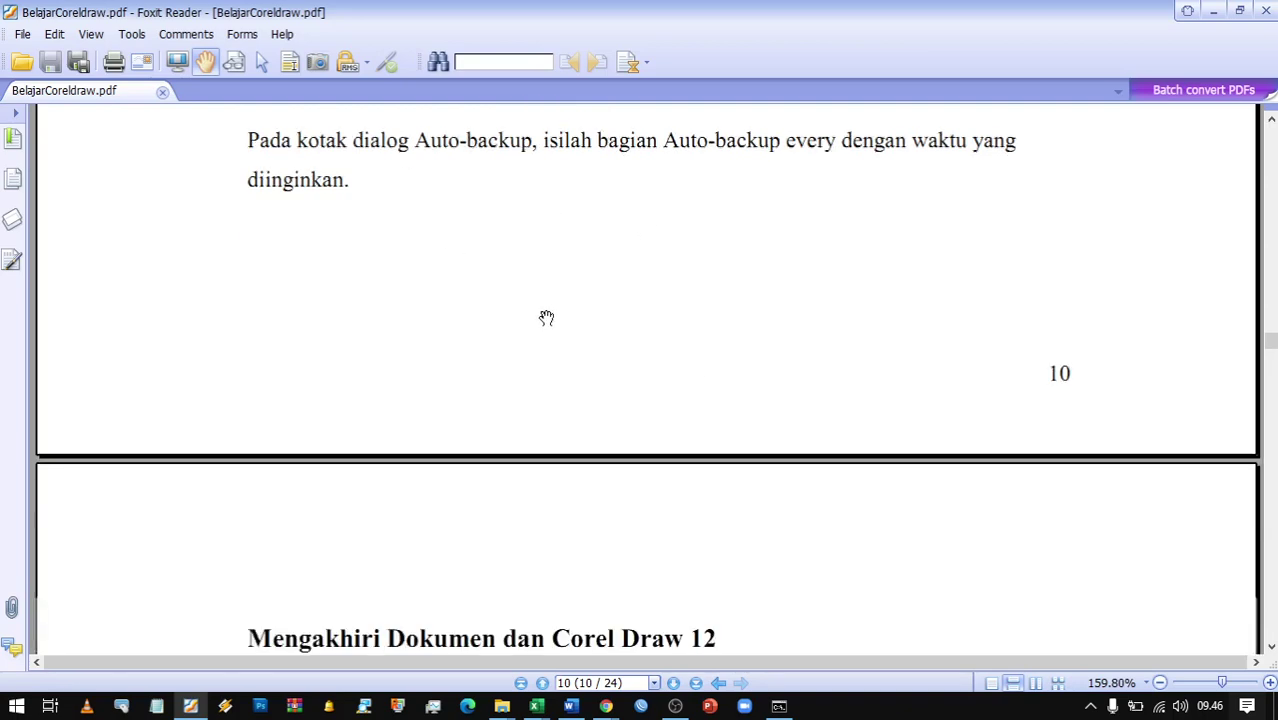
pyautogui.scroll(-1, 772, 493)
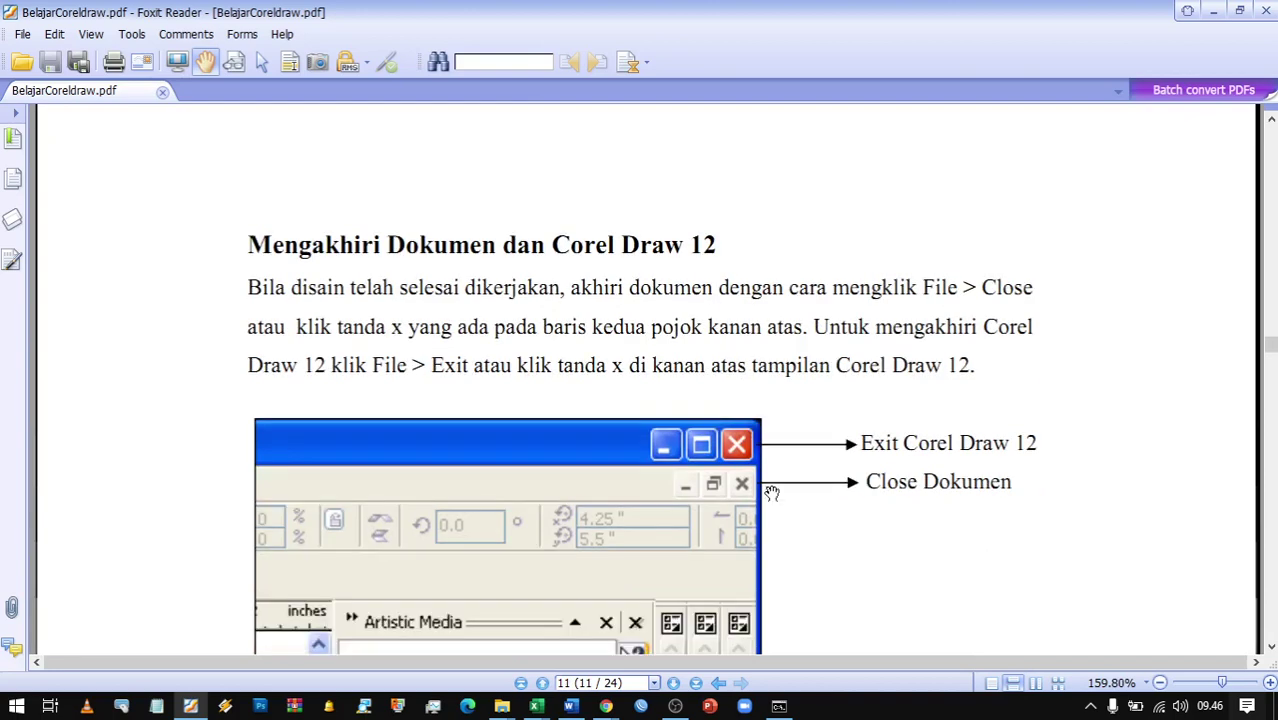
pyautogui.scroll(-3, 785, 513)
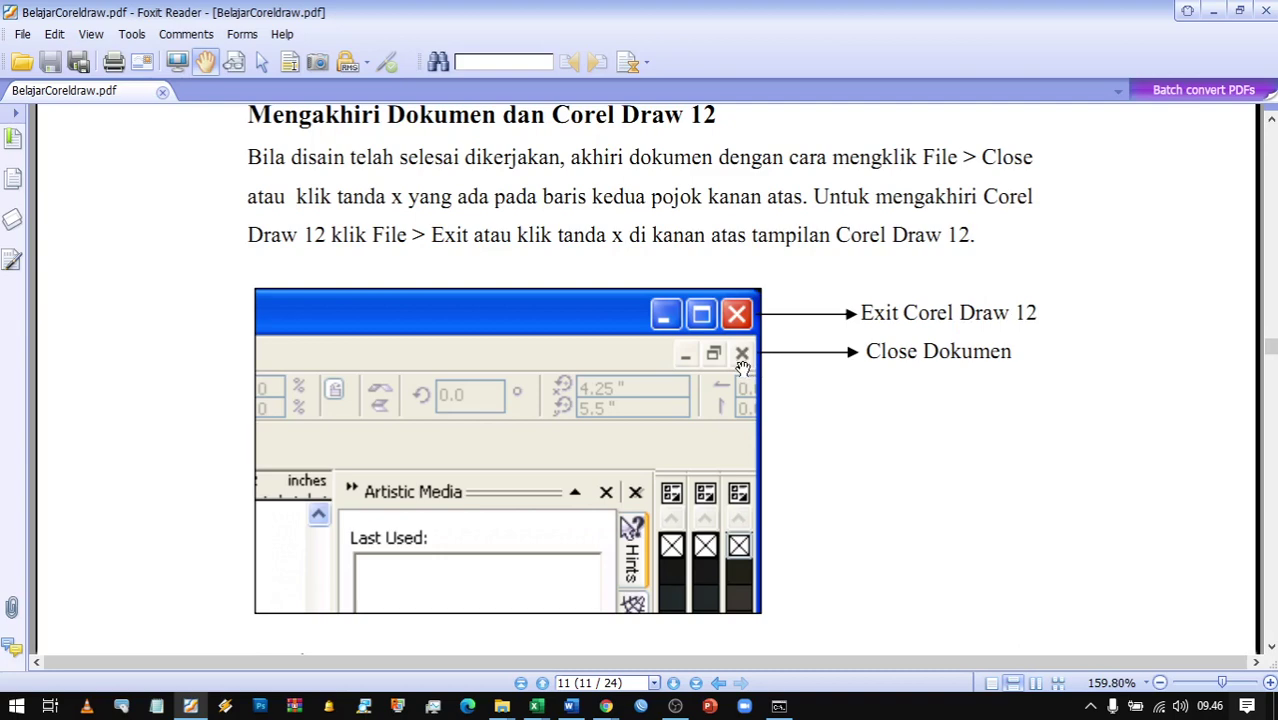
pyautogui.scroll(-5, 845, 432)
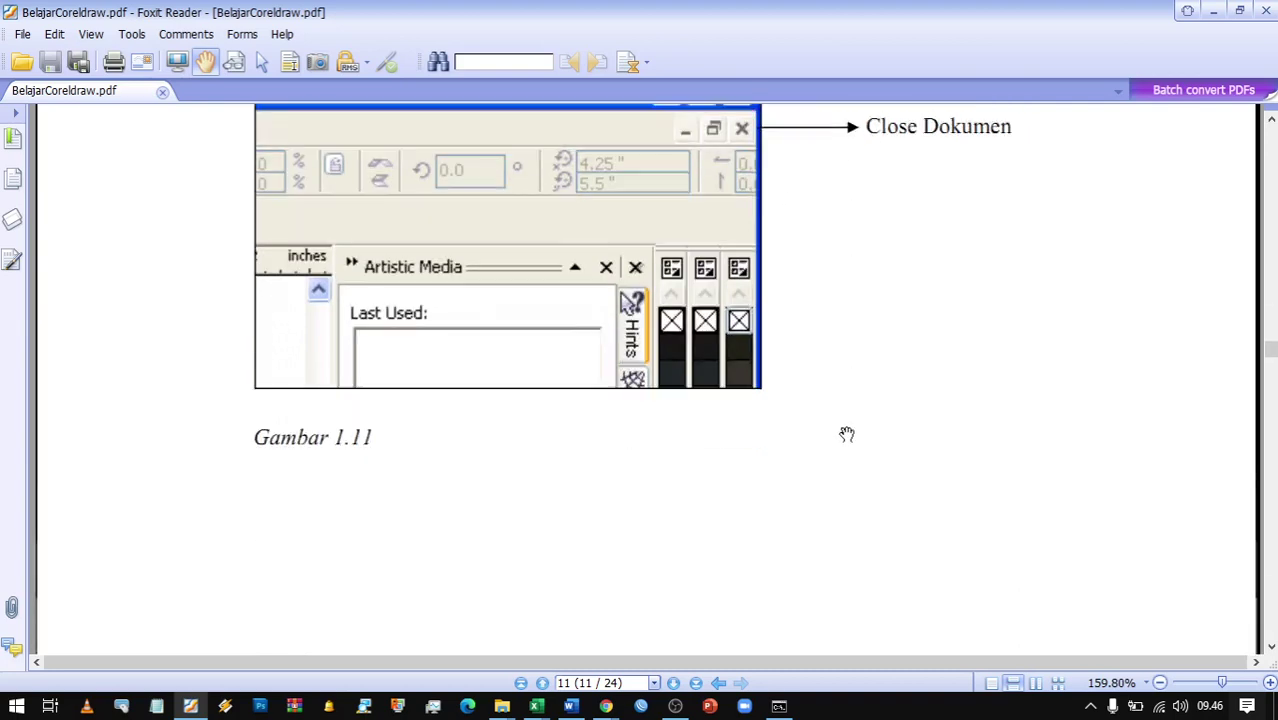
pyautogui.scroll(-6, 846, 433)
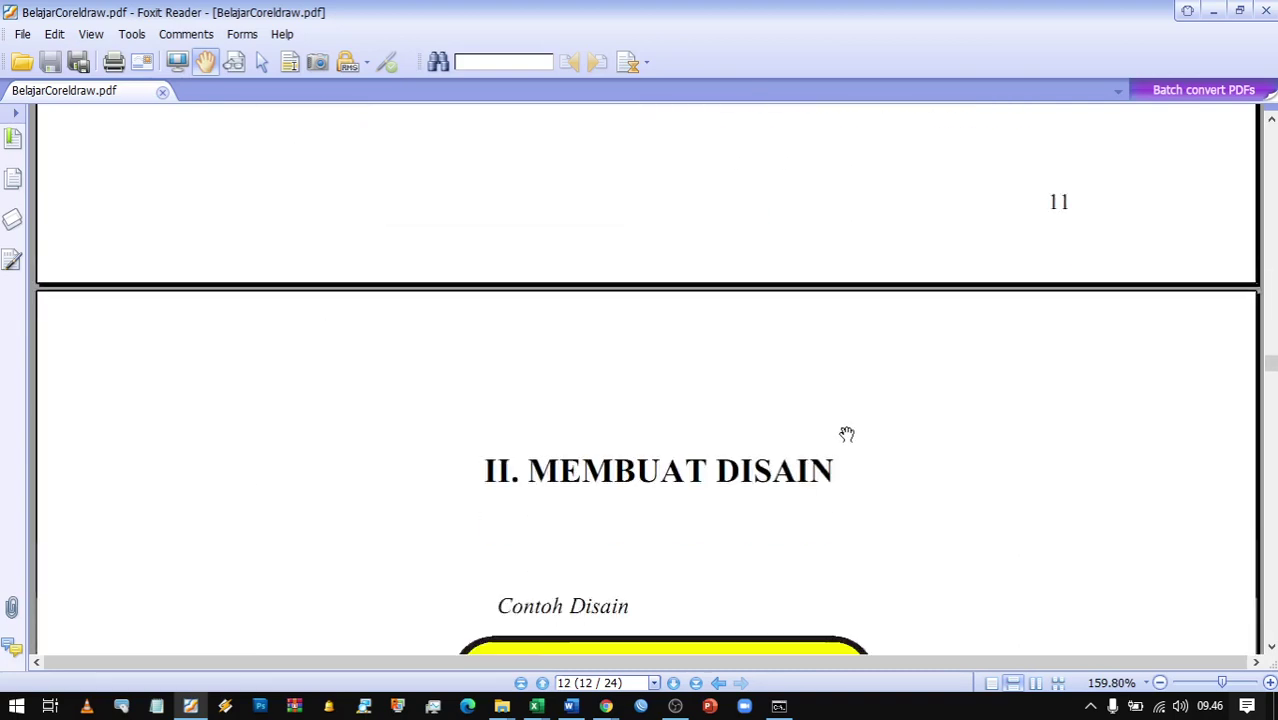
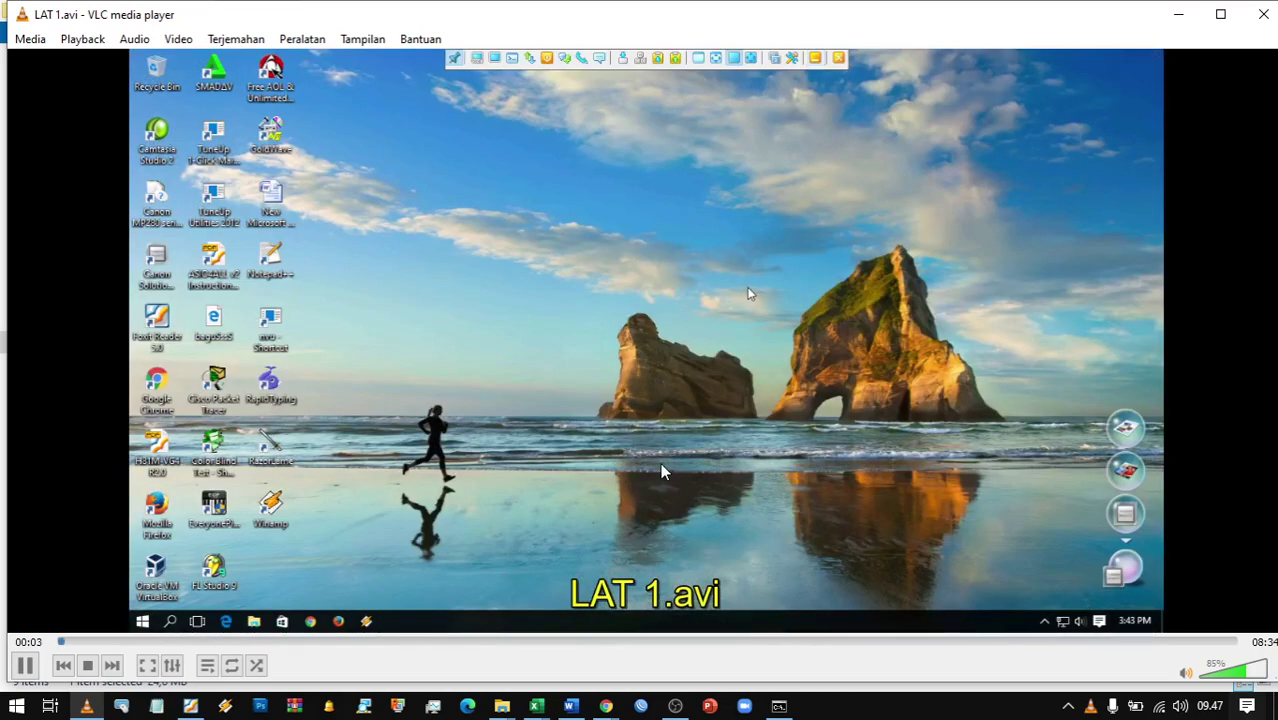
# Pause LAT 1.avi and skip forward through the exercise to preview it up to about 04:04
pyautogui.press('space')
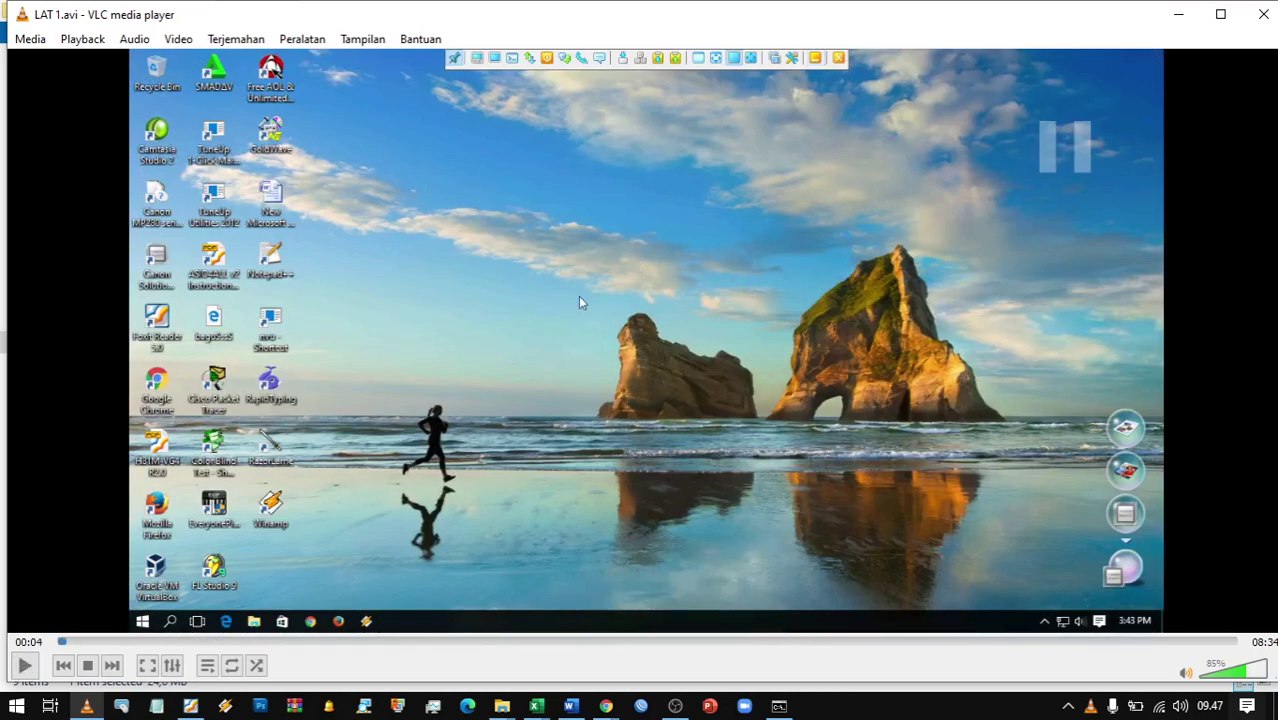
pyautogui.press('Right')
pyautogui.press('Right')
pyautogui.press('Right')
pyautogui.press('Right')
pyautogui.press('Right')
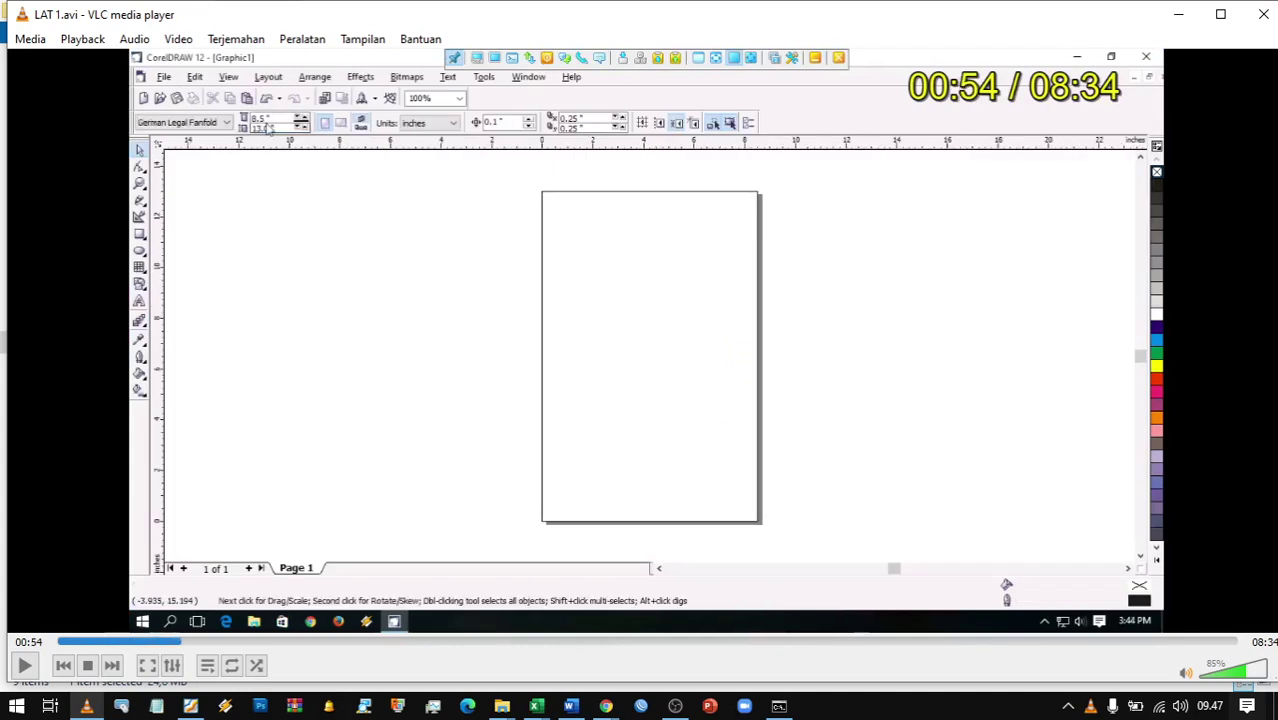
pyautogui.press('Left')
pyautogui.press('Right')
pyautogui.press('Right')
pyautogui.press('Right')
pyautogui.press('Right')
pyautogui.press('Right')
pyautogui.press('Right')
pyautogui.press('Right')
pyautogui.press('Right')
pyautogui.press('Right')
pyautogui.press('Right')
pyautogui.press('Right')
pyautogui.press('Right')
pyautogui.press('Right')
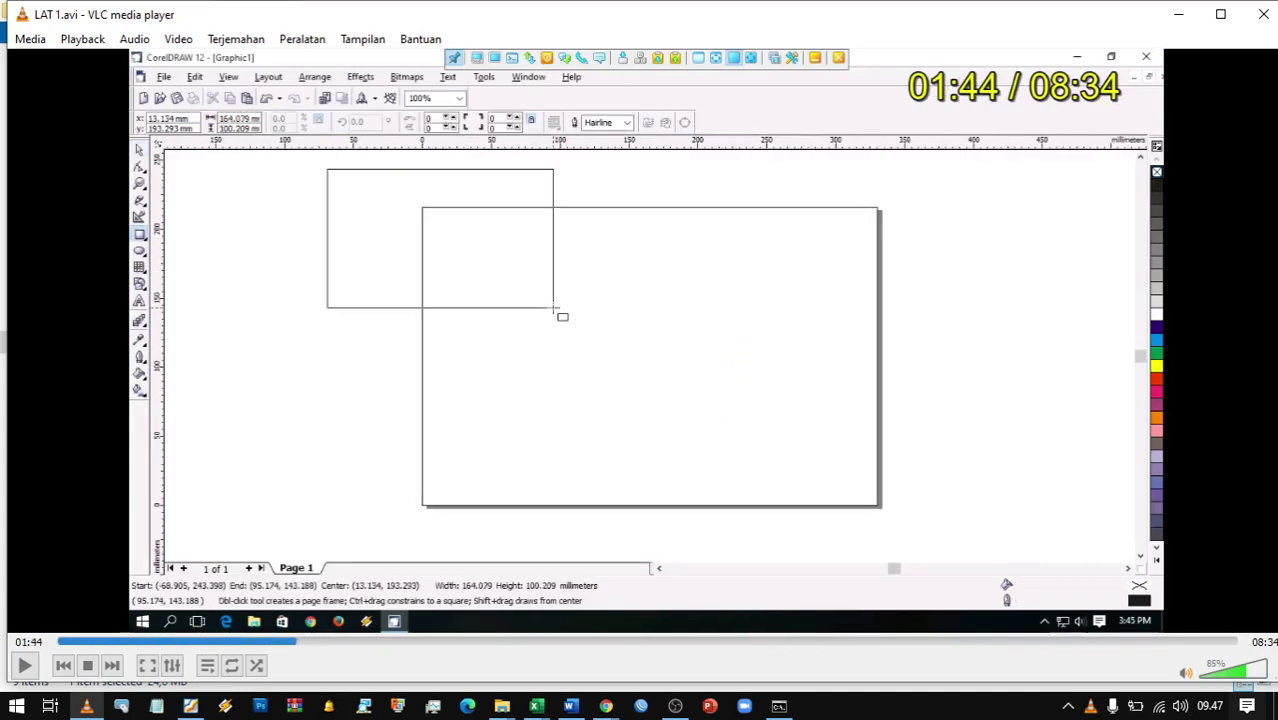
pyautogui.press('Right')
pyautogui.press('Right')
pyautogui.press('Right')
pyautogui.press('Right')
pyautogui.press('Right')
pyautogui.press('Right')
pyautogui.press('Right')
pyautogui.press('Right')
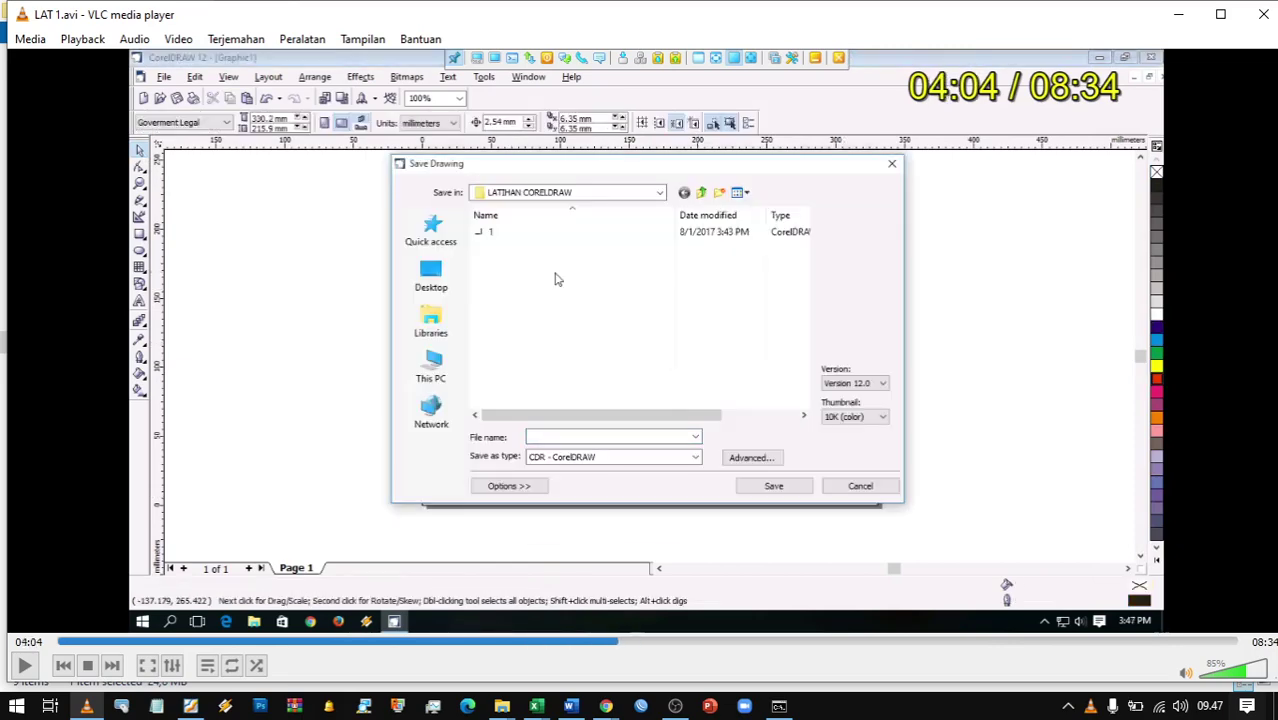
# Rewind the paused LAT 1.avi to its beginning at 00:00
pyautogui.press('Left')
pyautogui.press('Left')
pyautogui.press('Left')
pyautogui.press('Left')
pyautogui.press('Left')
pyautogui.press('Left')
pyautogui.press('Left')
pyautogui.press('Left')
pyautogui.press('Left')
pyautogui.press('Left')
pyautogui.press('Left')
pyautogui.press('Left')
pyautogui.press('Left')
pyautogui.press('Left')
pyautogui.press('Left')
pyautogui.press('Left')
pyautogui.press('Left')
pyautogui.press('Left')
pyautogui.press('Left')
pyautogui.press('Left')
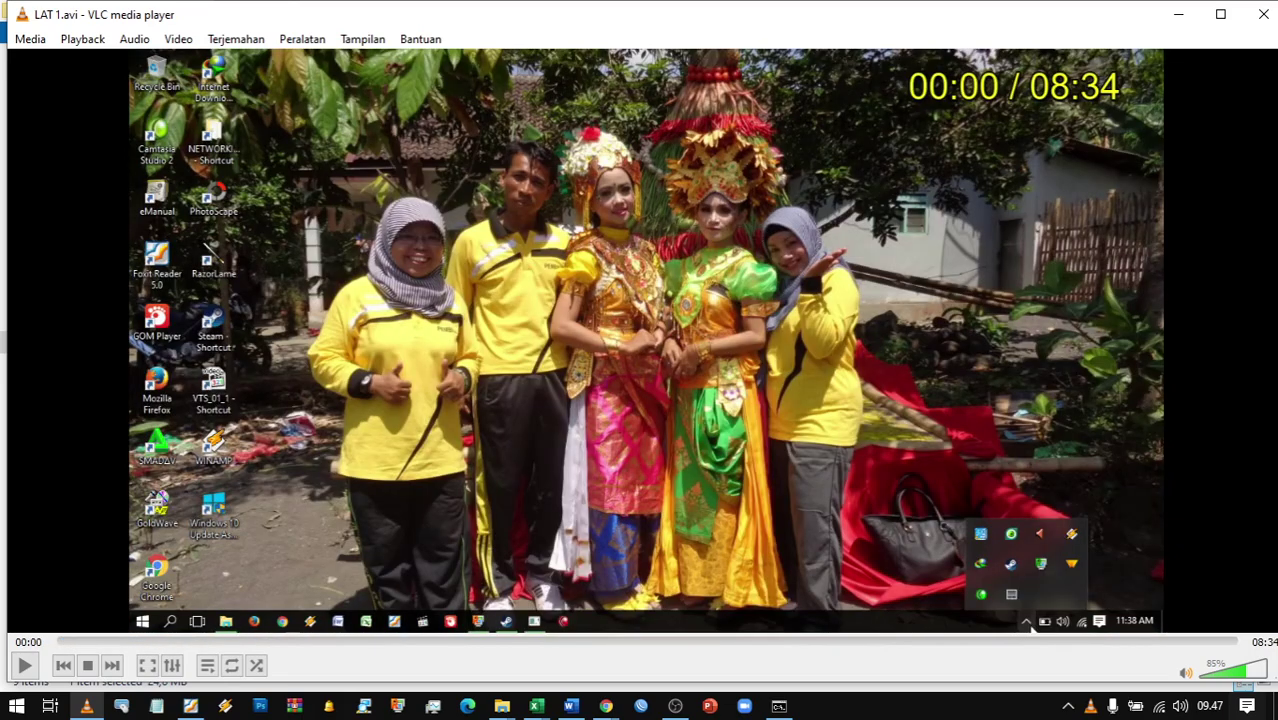
# Switch to the Google Meet call in Chrome and stop presenting the PDF reader window
pyautogui.press('f')
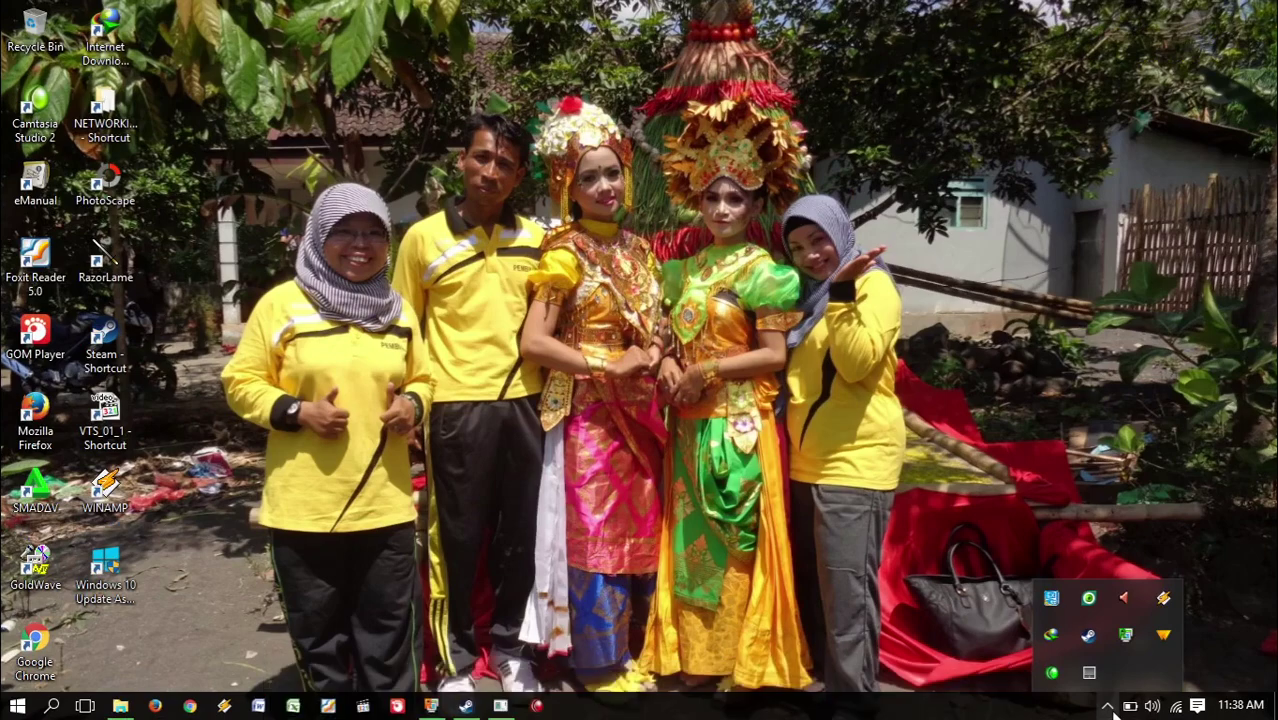
pyautogui.press('f')
pyautogui.moveTo(612, 710)
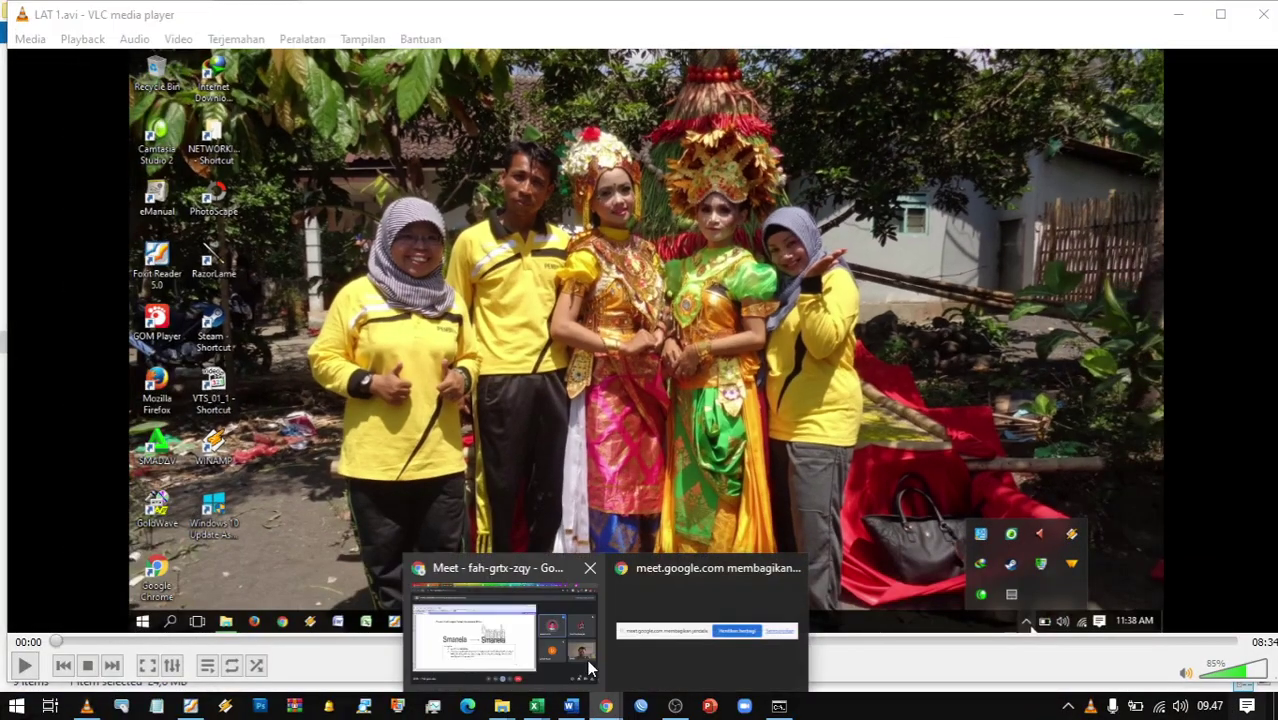
pyautogui.click(544, 644)
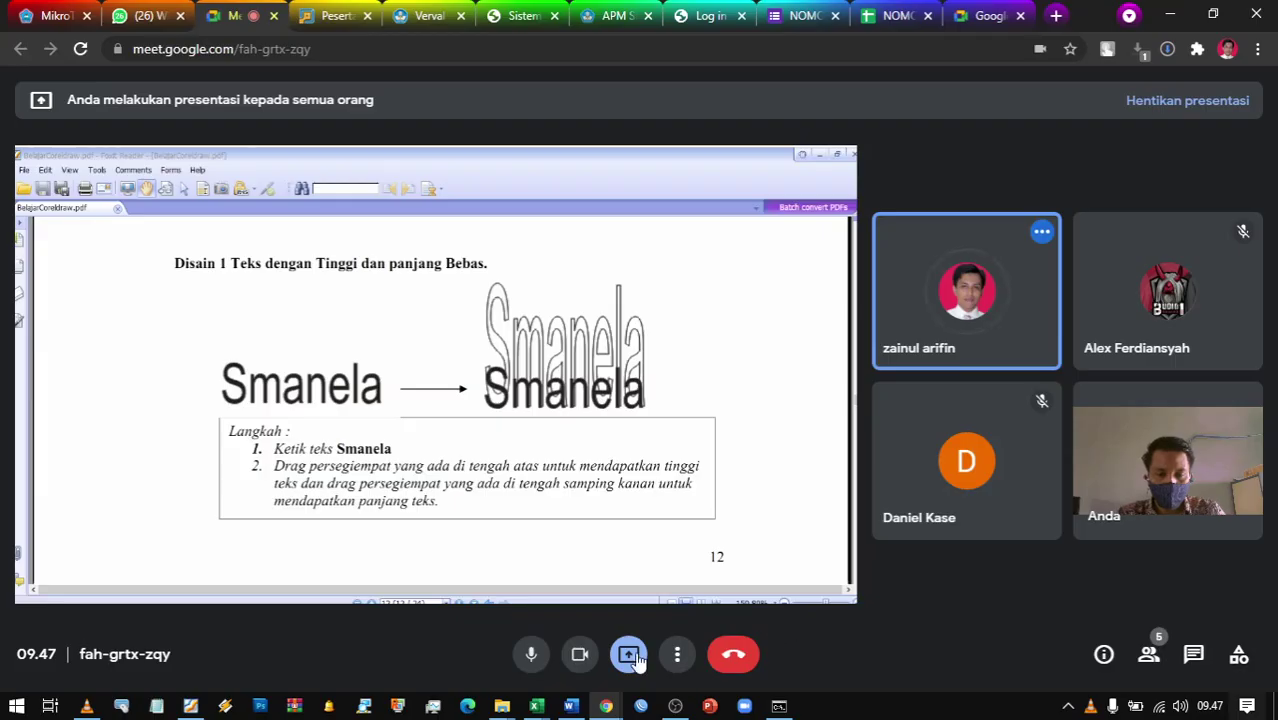
pyautogui.click(630, 655)
pyautogui.click(748, 600)
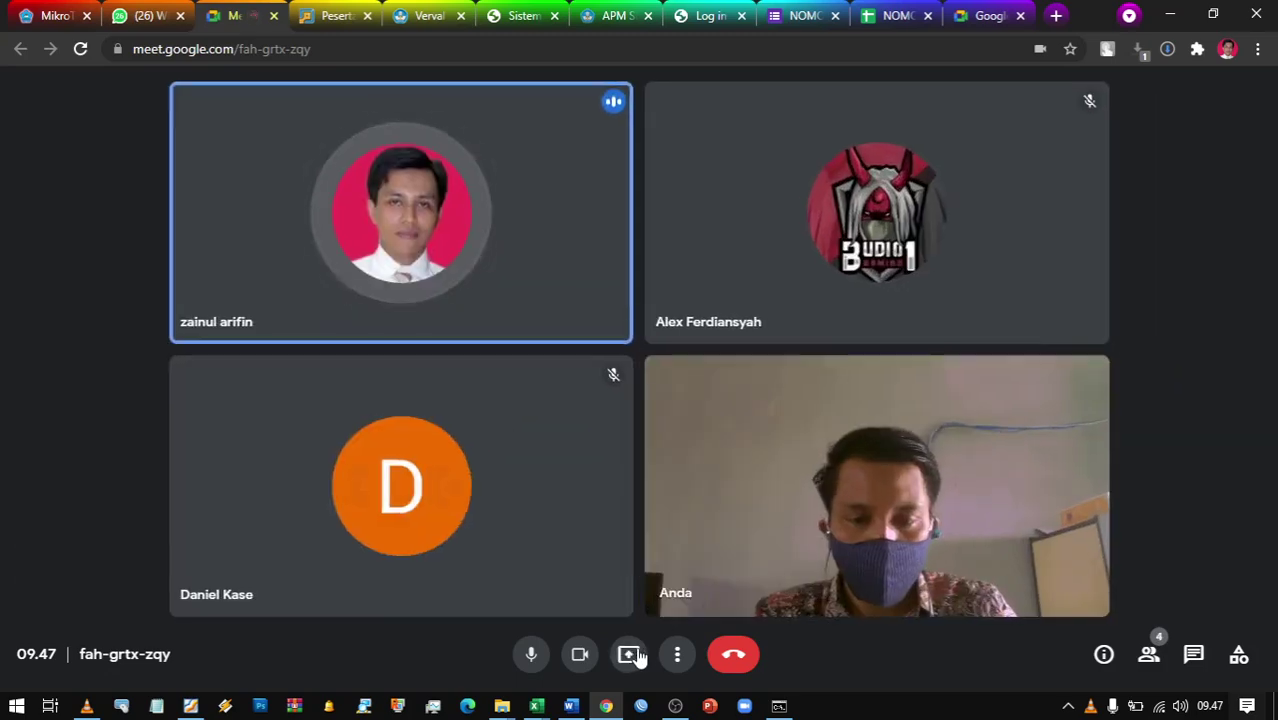
# Present the LAT 1.avi VLC window in the call and show the video full screen
pyautogui.click(632, 655)
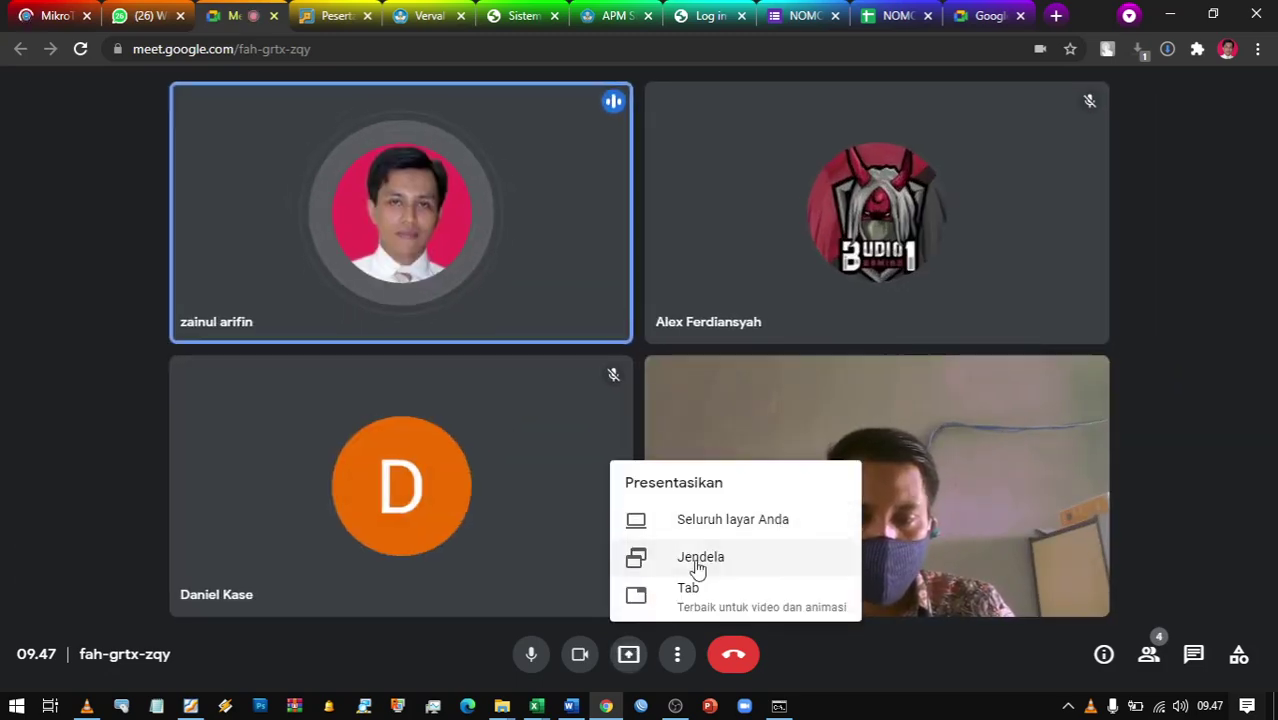
pyautogui.click(697, 563)
pyautogui.click(622, 200)
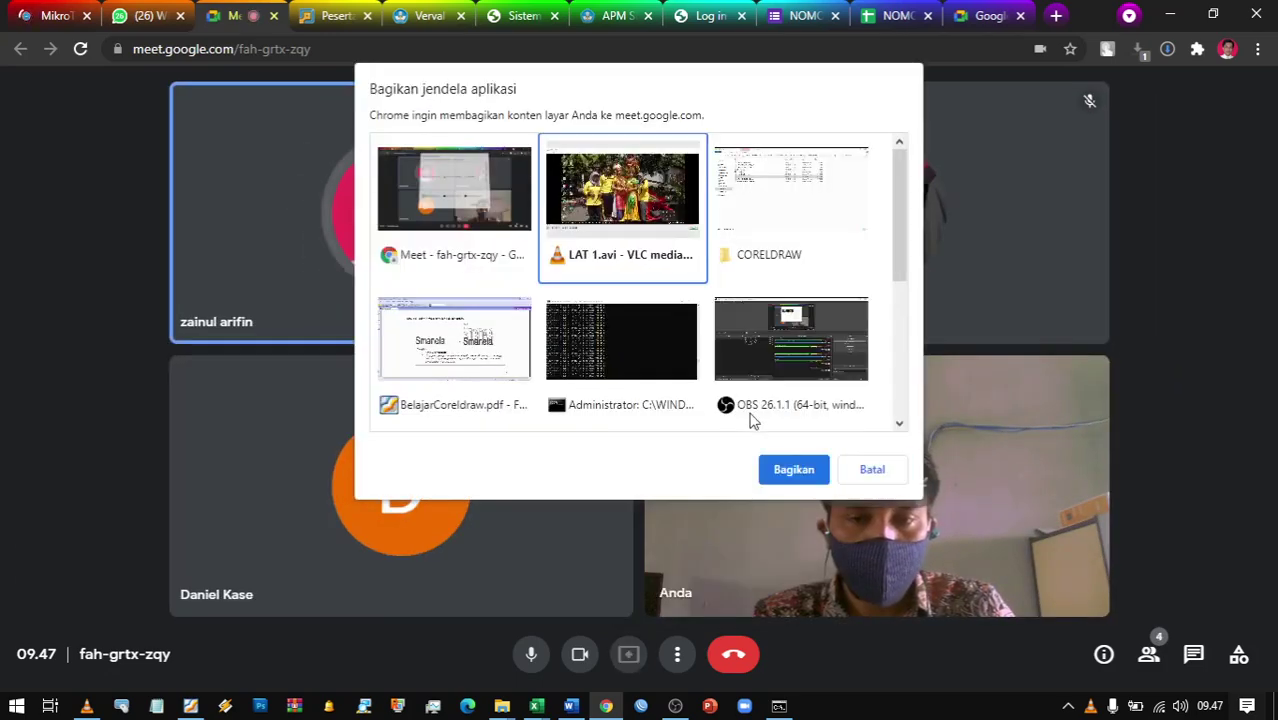
pyautogui.click(793, 470)
pyautogui.doubleClick(568, 354)
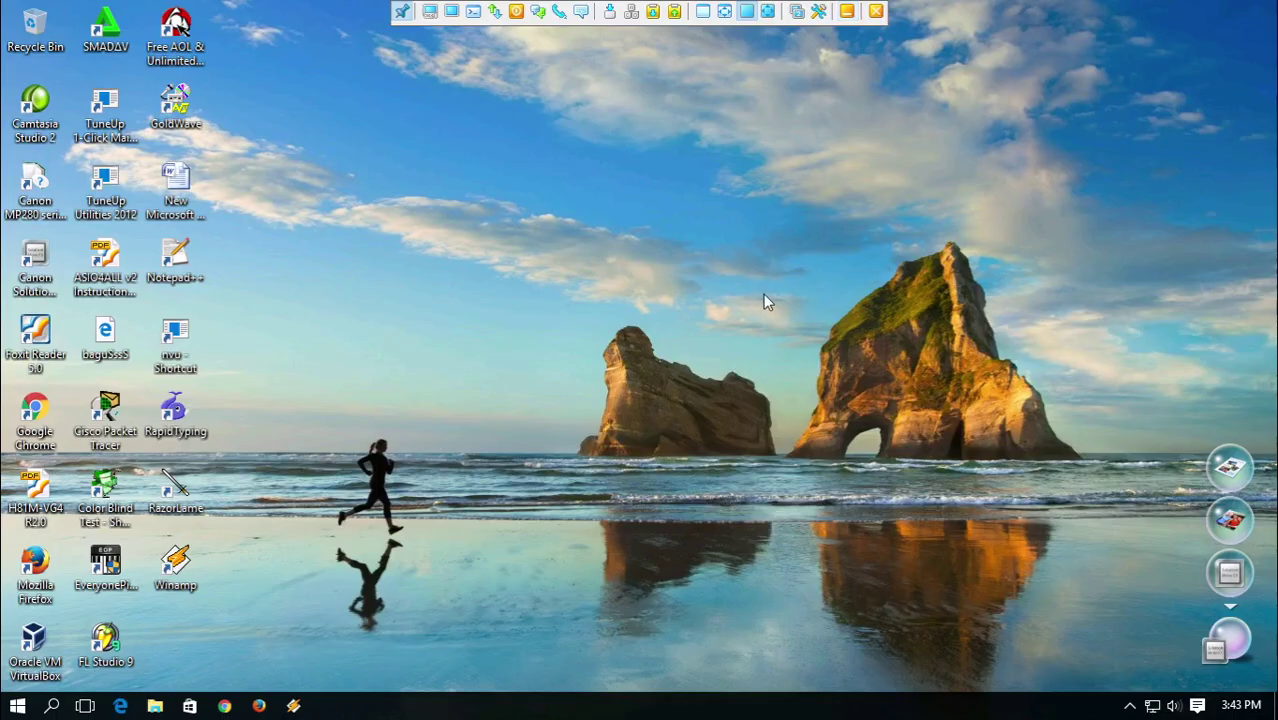
# Search for "CORELD" to launch CorelDRAW 12 and create a new blank document from its welcome screen
pyautogui.click(17, 706)
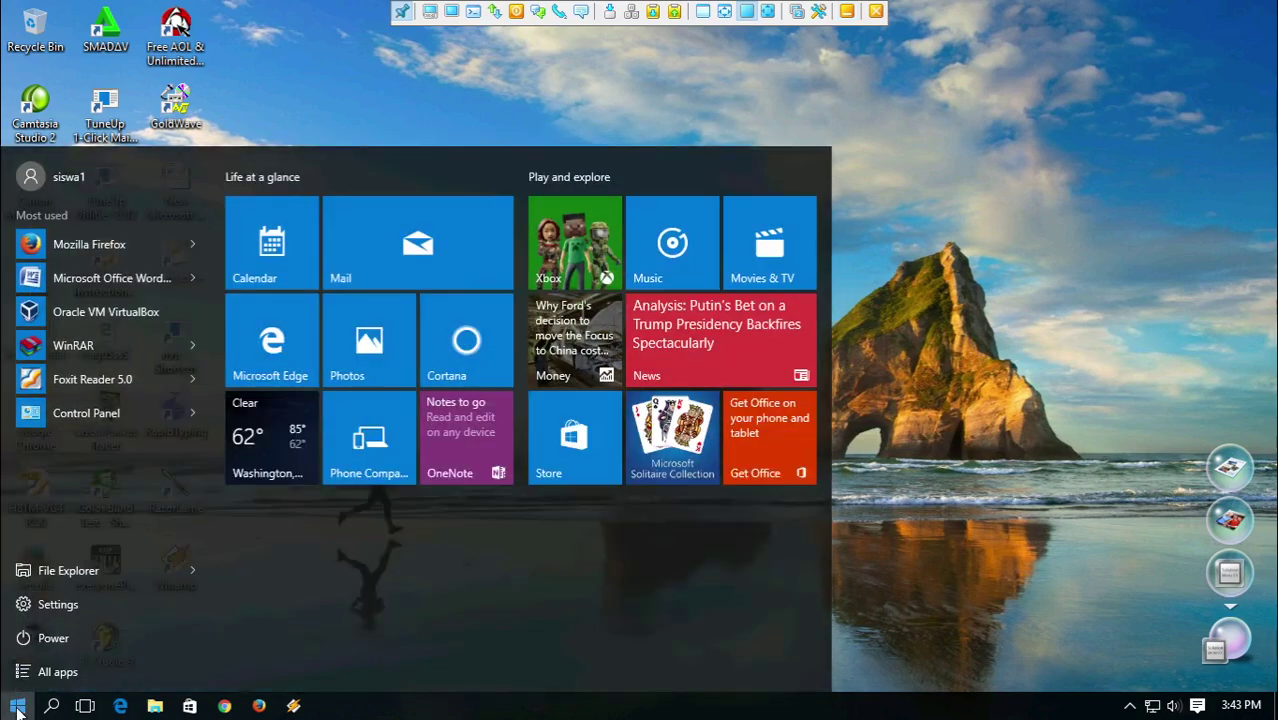
pyautogui.write('CORELD')
pyautogui.press('Return')
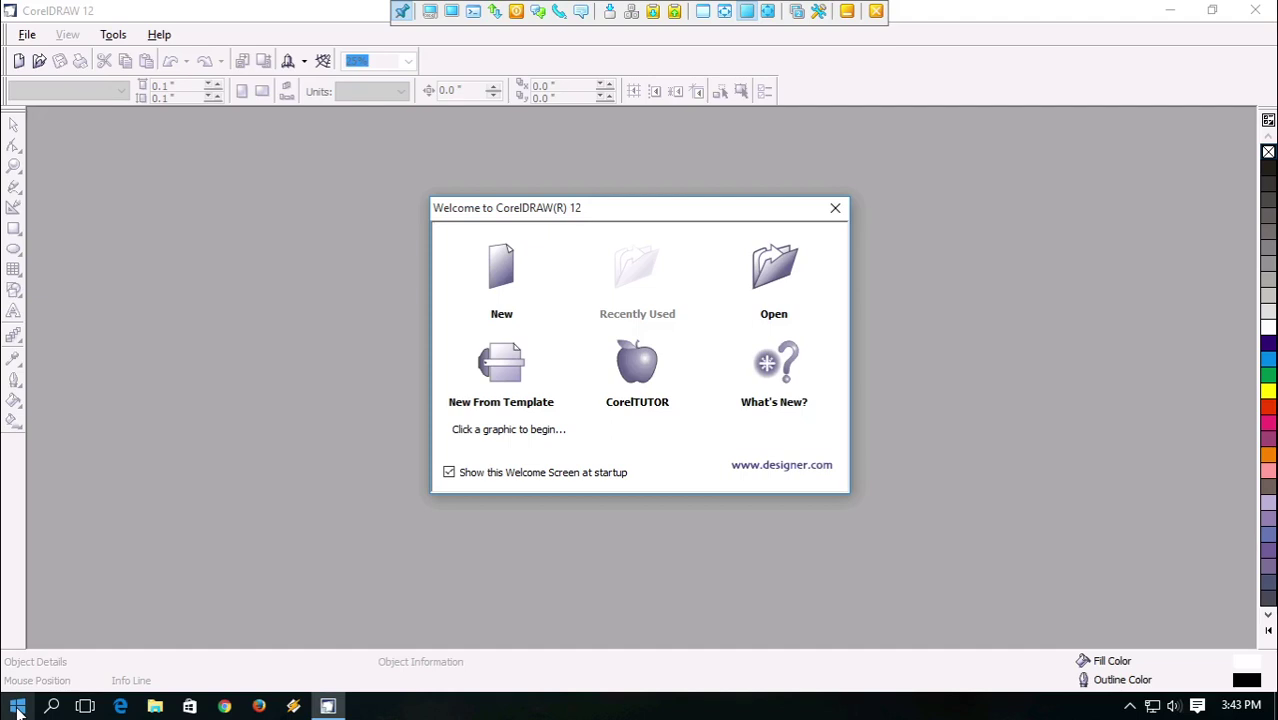
pyautogui.moveTo(642, 355)
pyautogui.moveTo(845, 417)
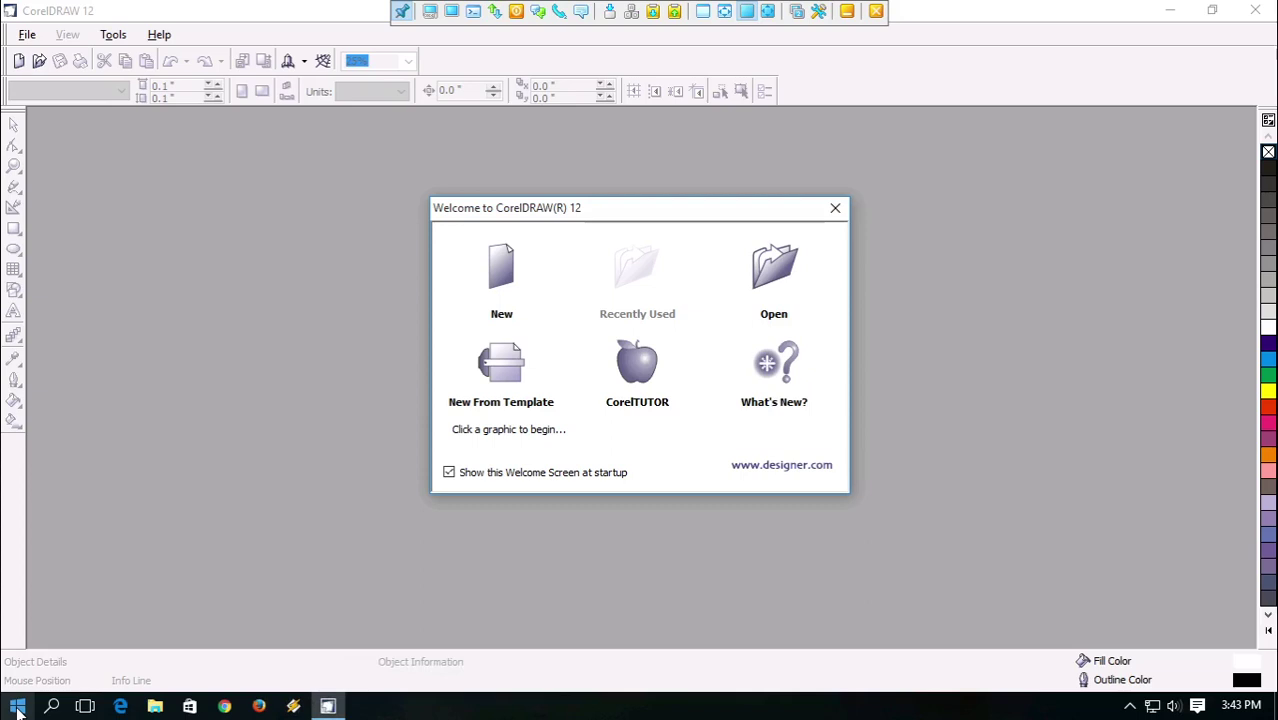
pyautogui.click(500, 266)
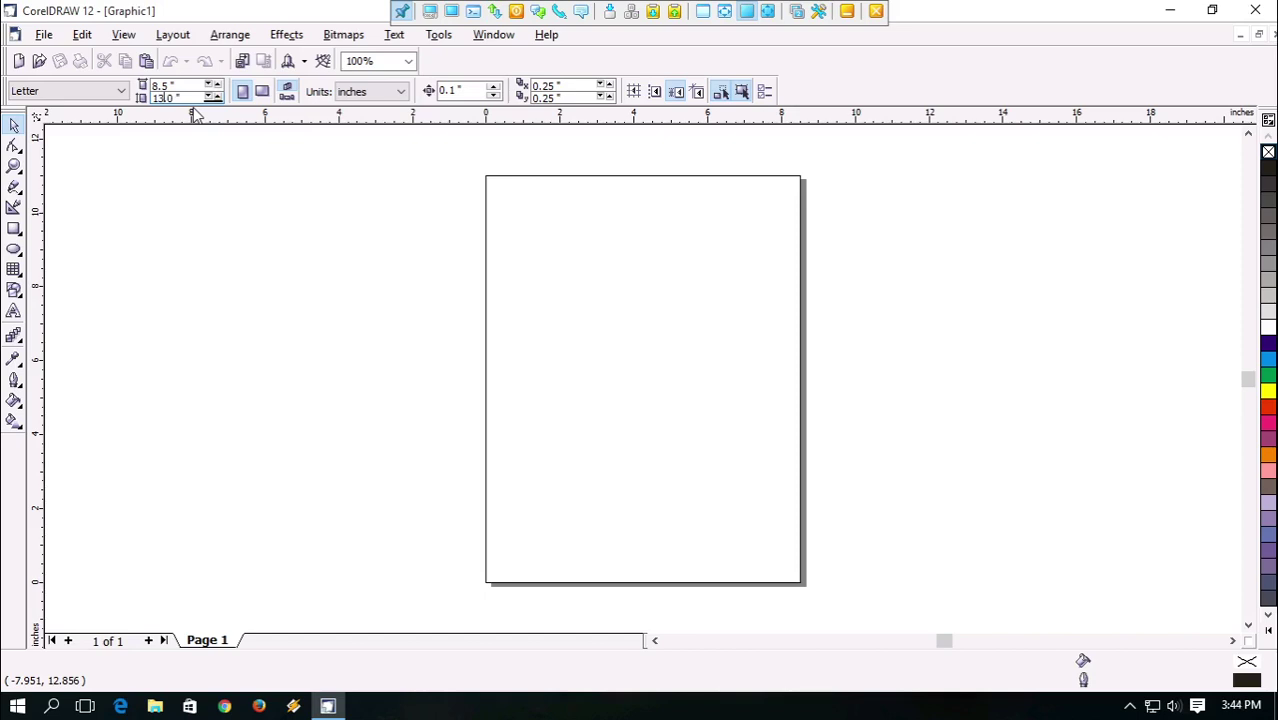
# Apply a 13-inch page height, and change the page to landscape at 13 inches wide by 8.5 inches high
pyautogui.press('Return')
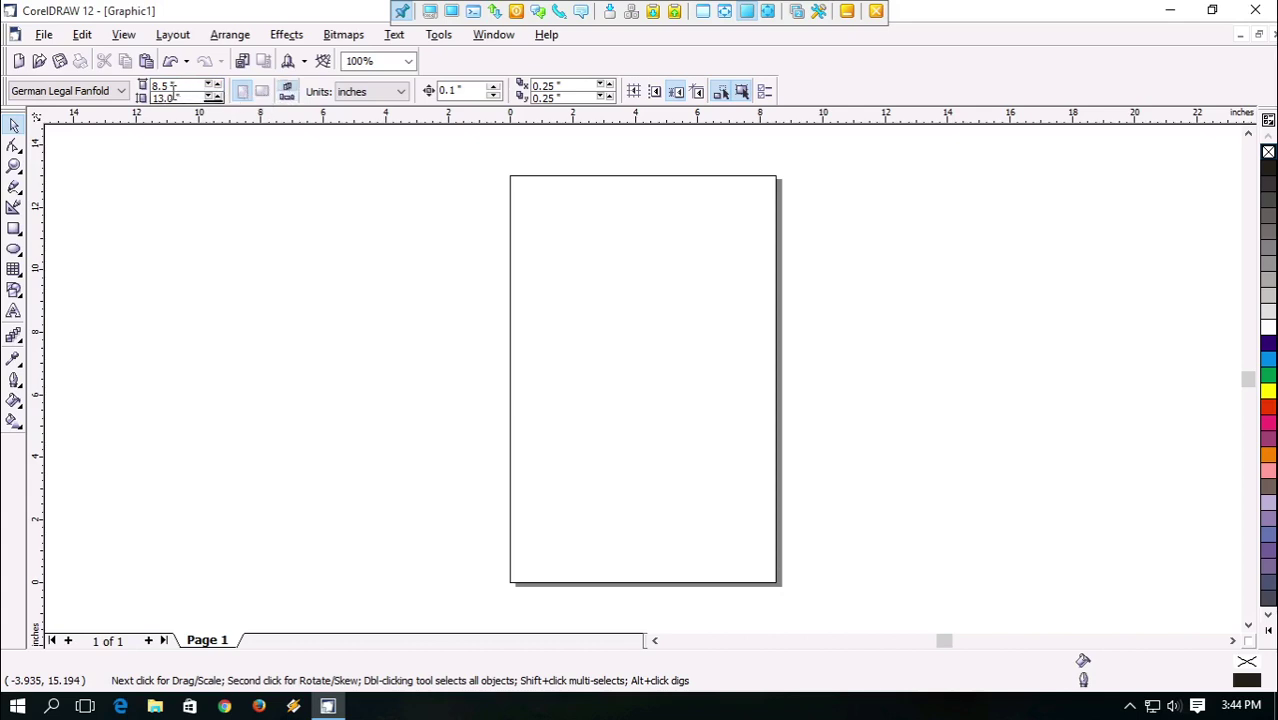
pyautogui.click(172, 98)
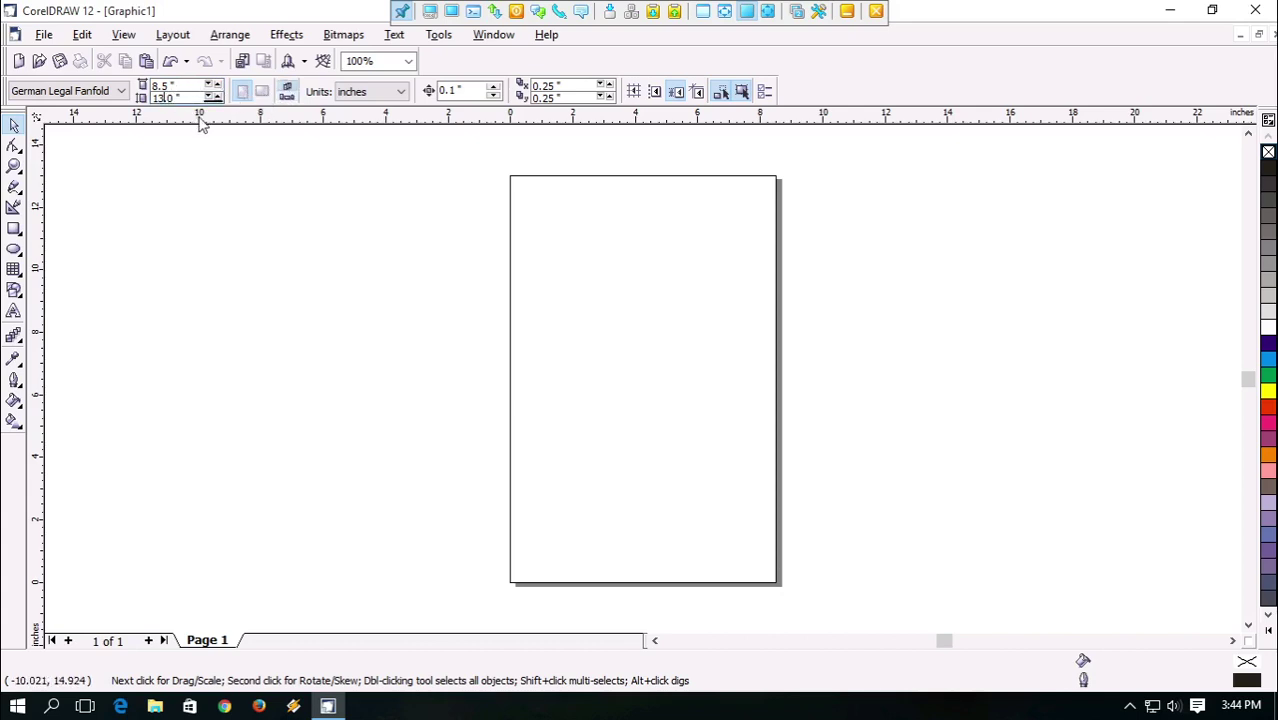
pyautogui.moveTo(394, 226)
pyautogui.write('8.5')
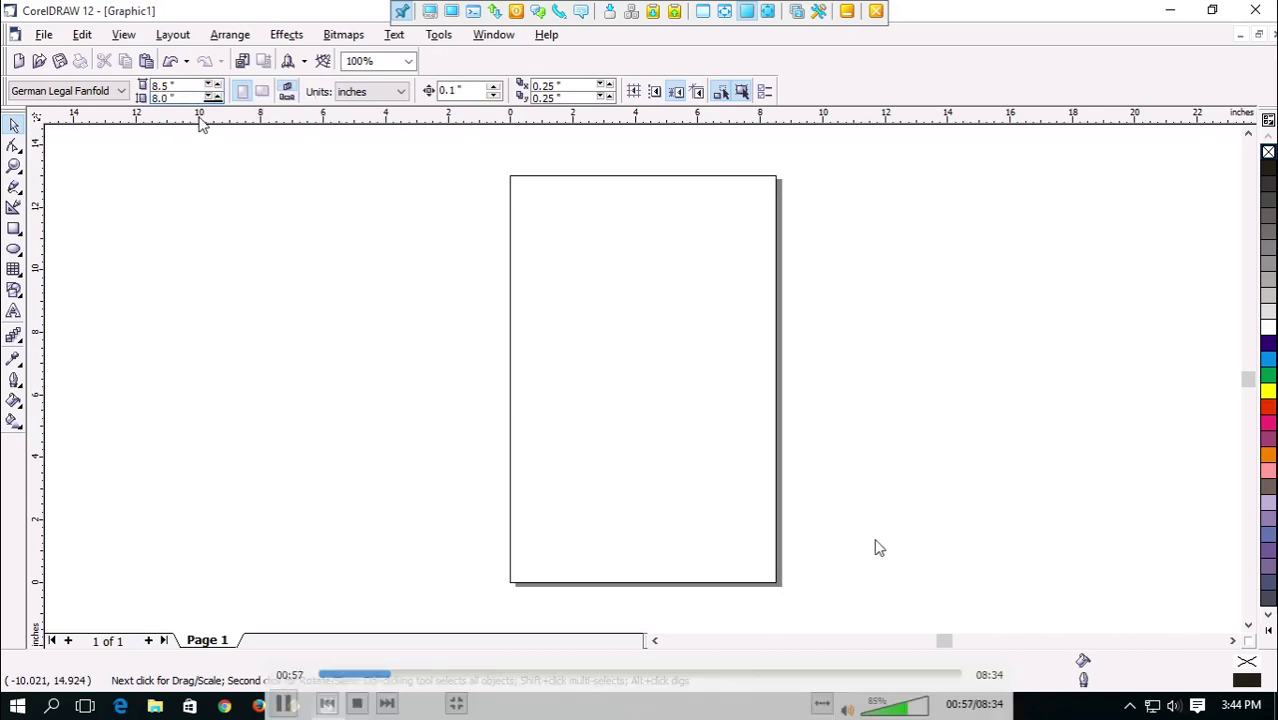
pyautogui.scroll(5, 901, 463)
pyautogui.scroll(-3, 884, 420)
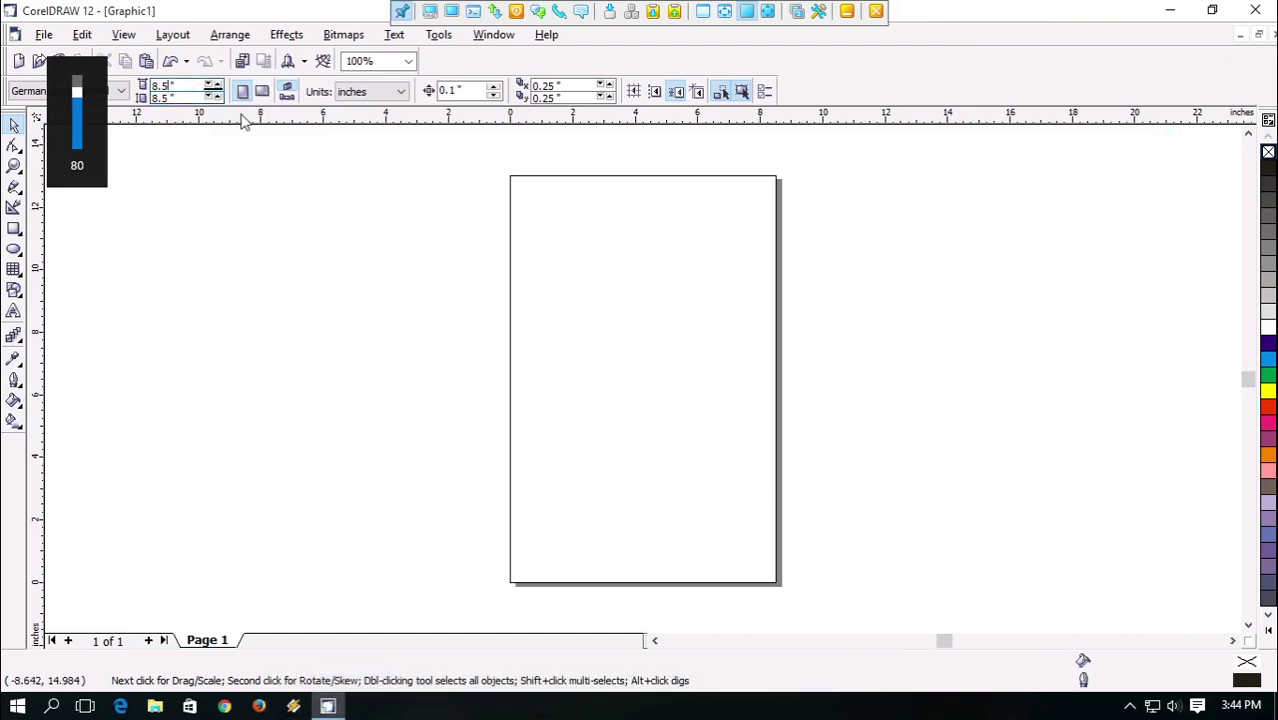
pyautogui.moveTo(875, 344)
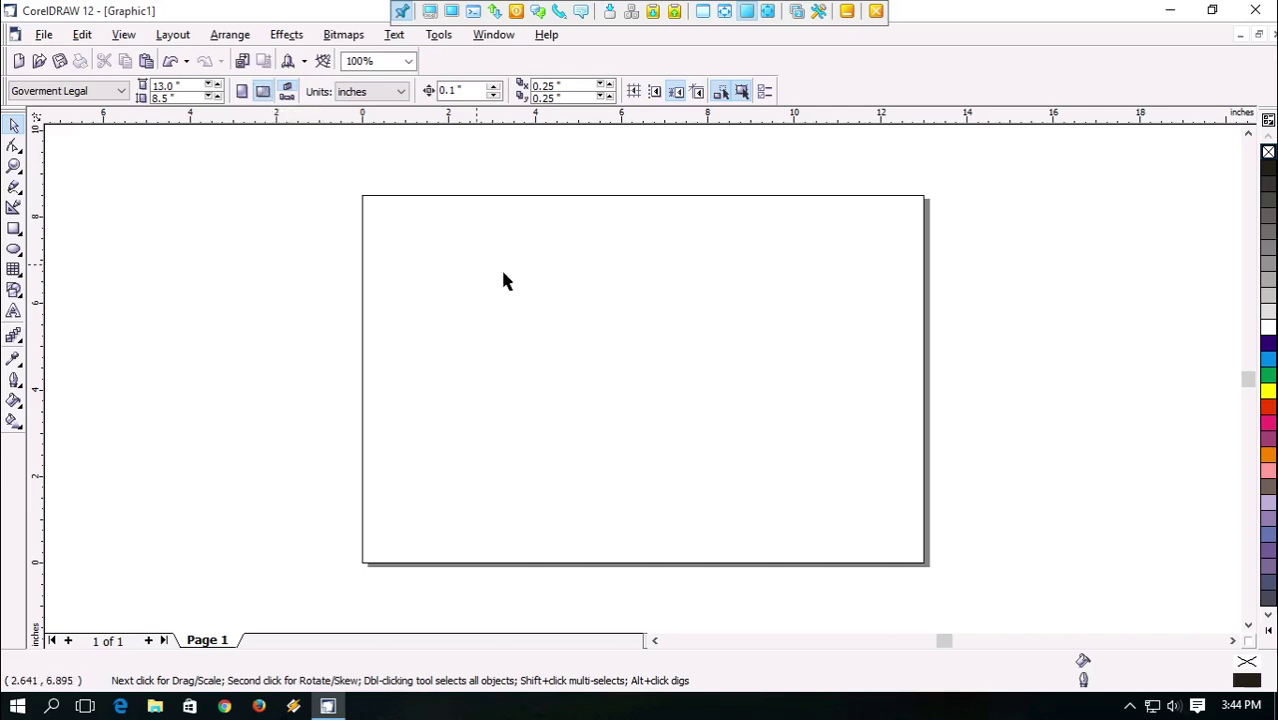
pyautogui.click(244, 94)
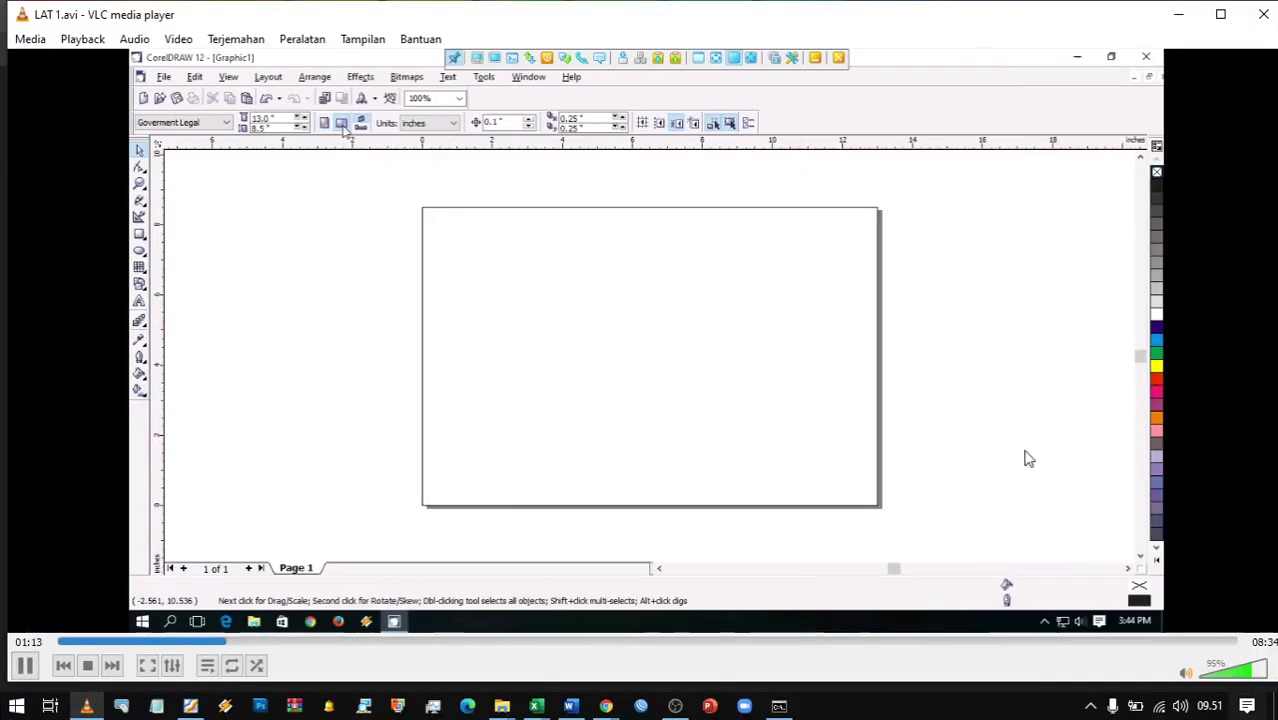
# Return to the Google Meet call in Chrome and open its audio settings
pyautogui.moveTo(606, 706)
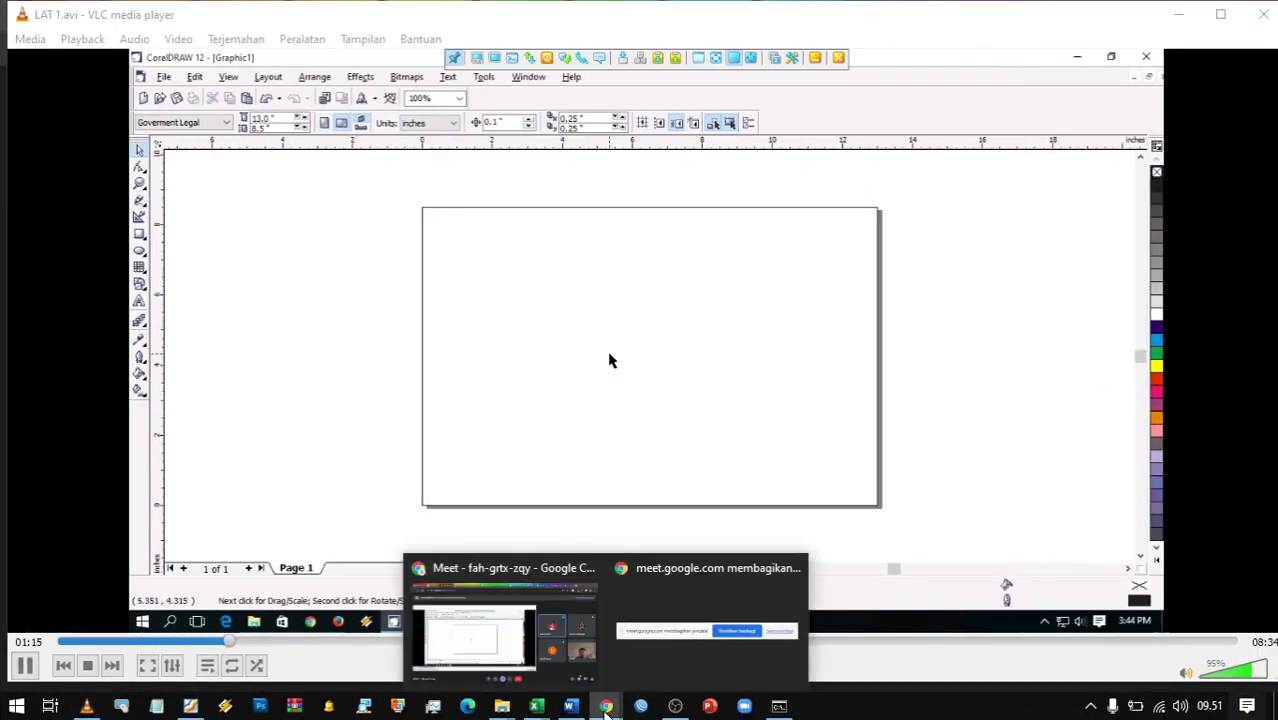
pyautogui.click(500, 625)
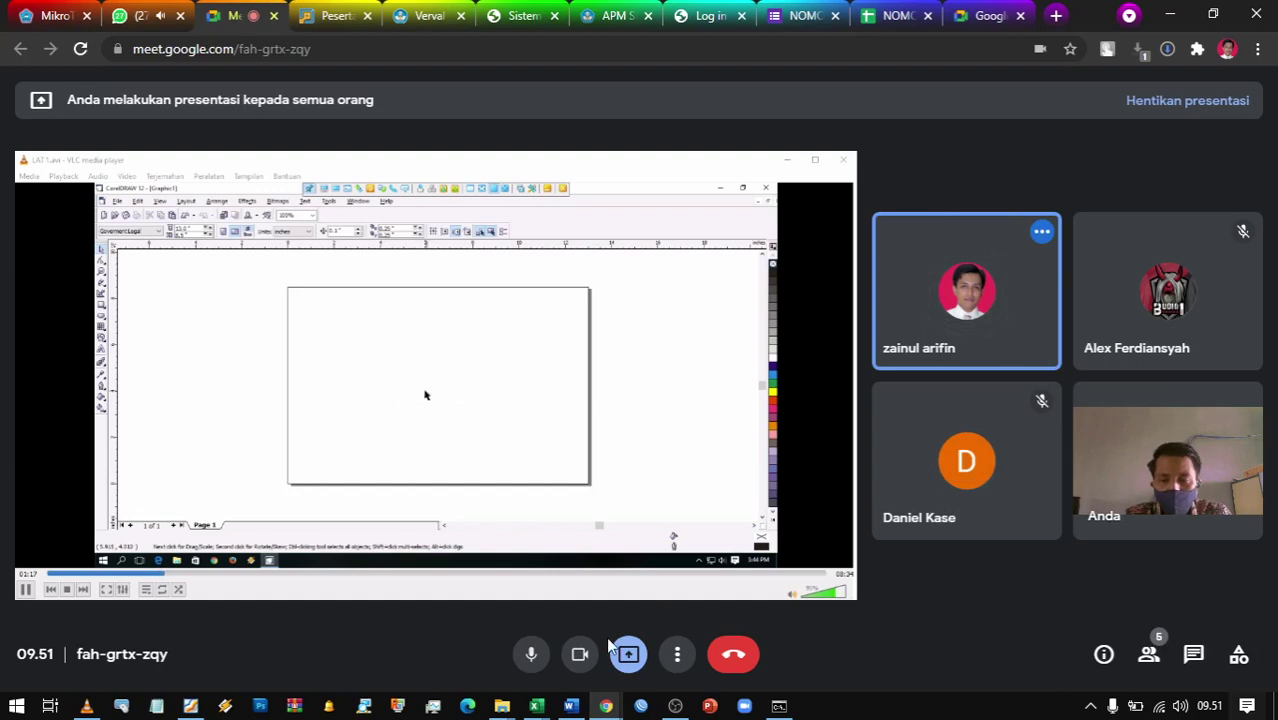
pyautogui.click(677, 654)
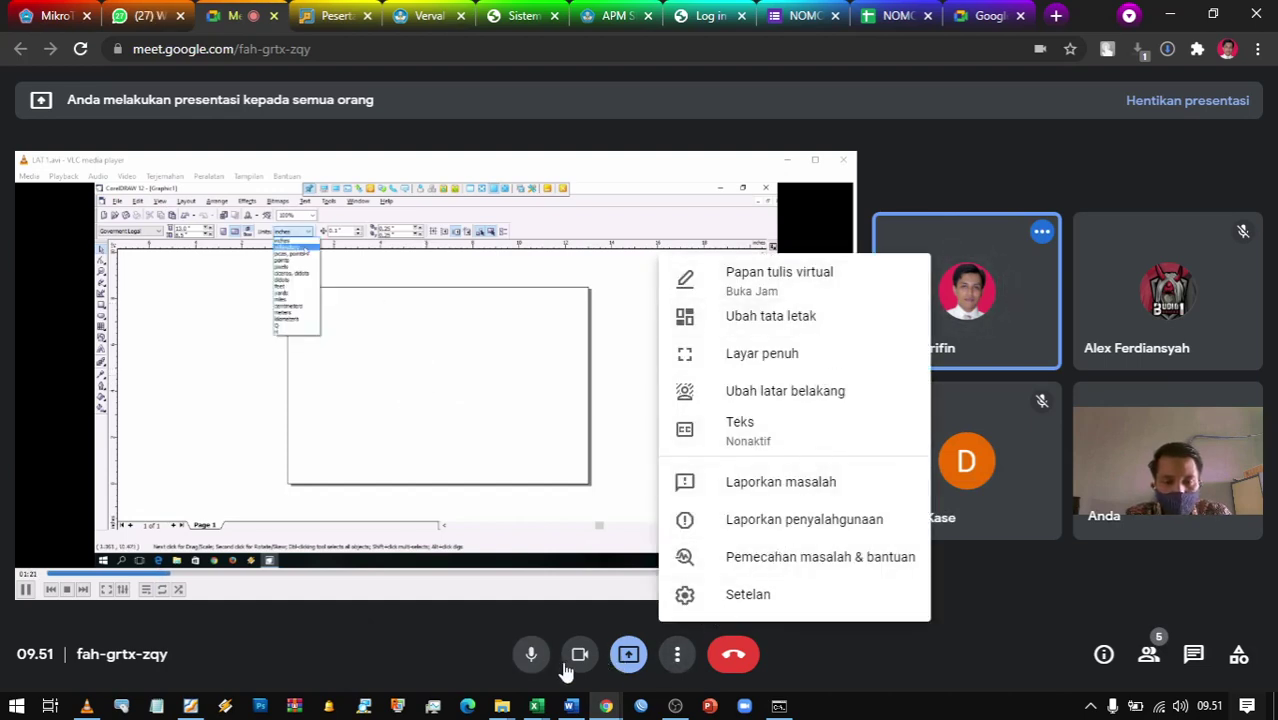
pyautogui.click(763, 593)
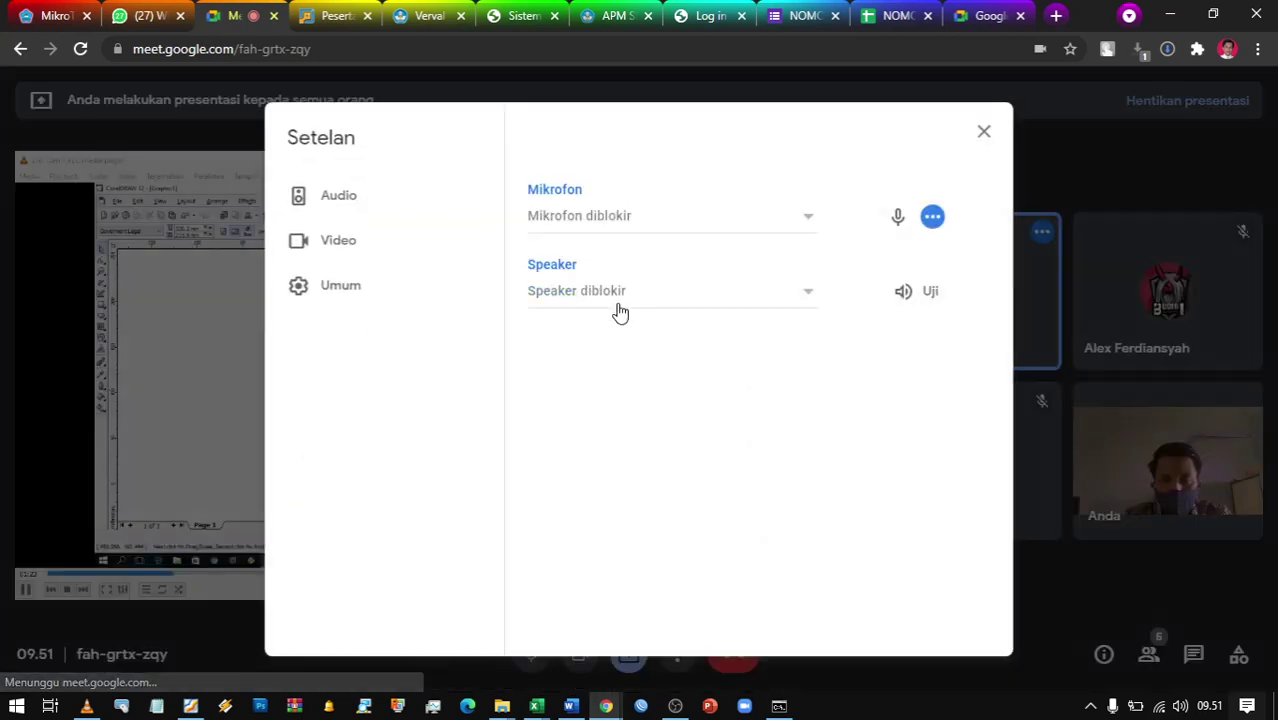
# Try Komunikasi - Headphones, Default - Headphones, Headphones and Speakers in turn as the call's speaker device
pyautogui.click(808, 293)
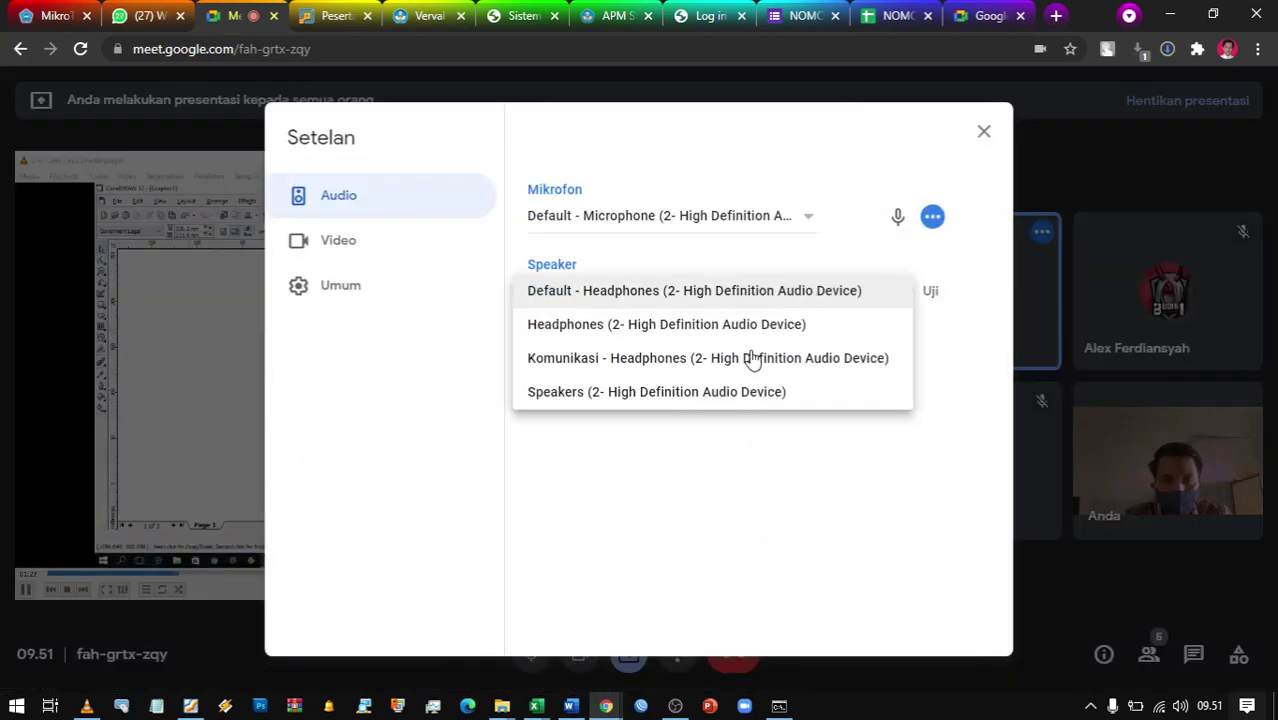
pyautogui.click(648, 358)
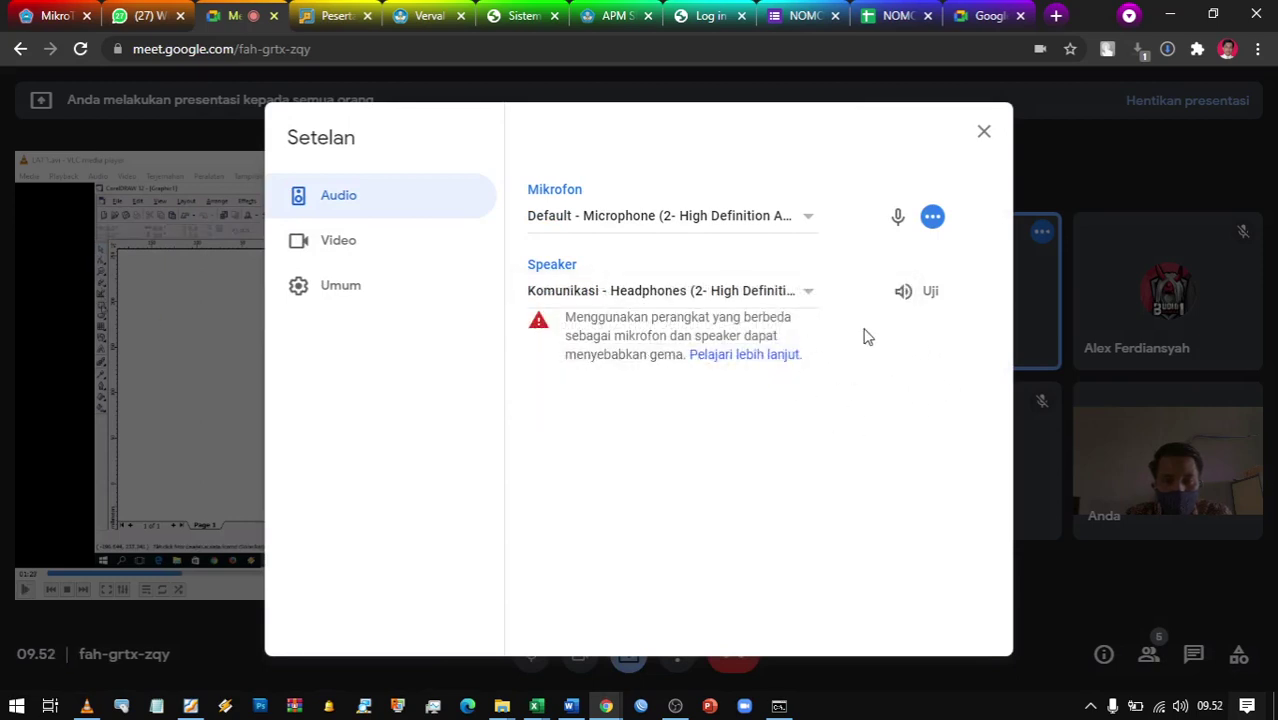
pyautogui.click(807, 296)
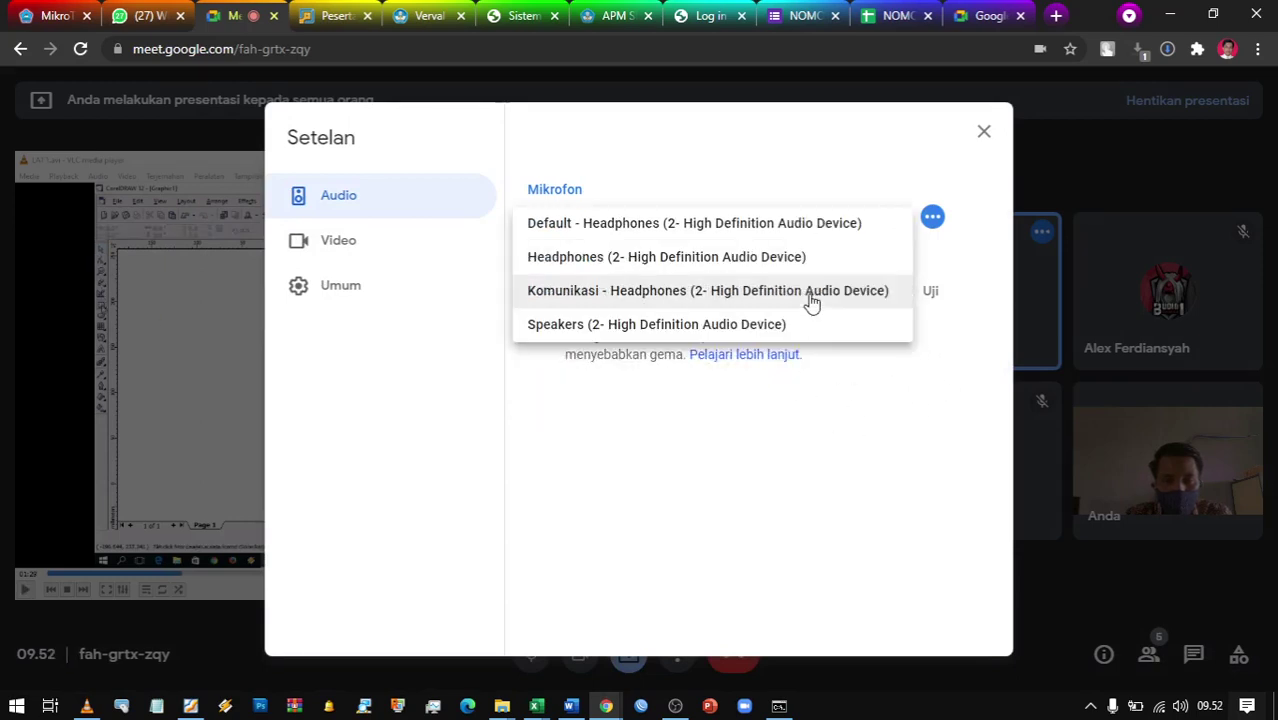
pyautogui.click(736, 223)
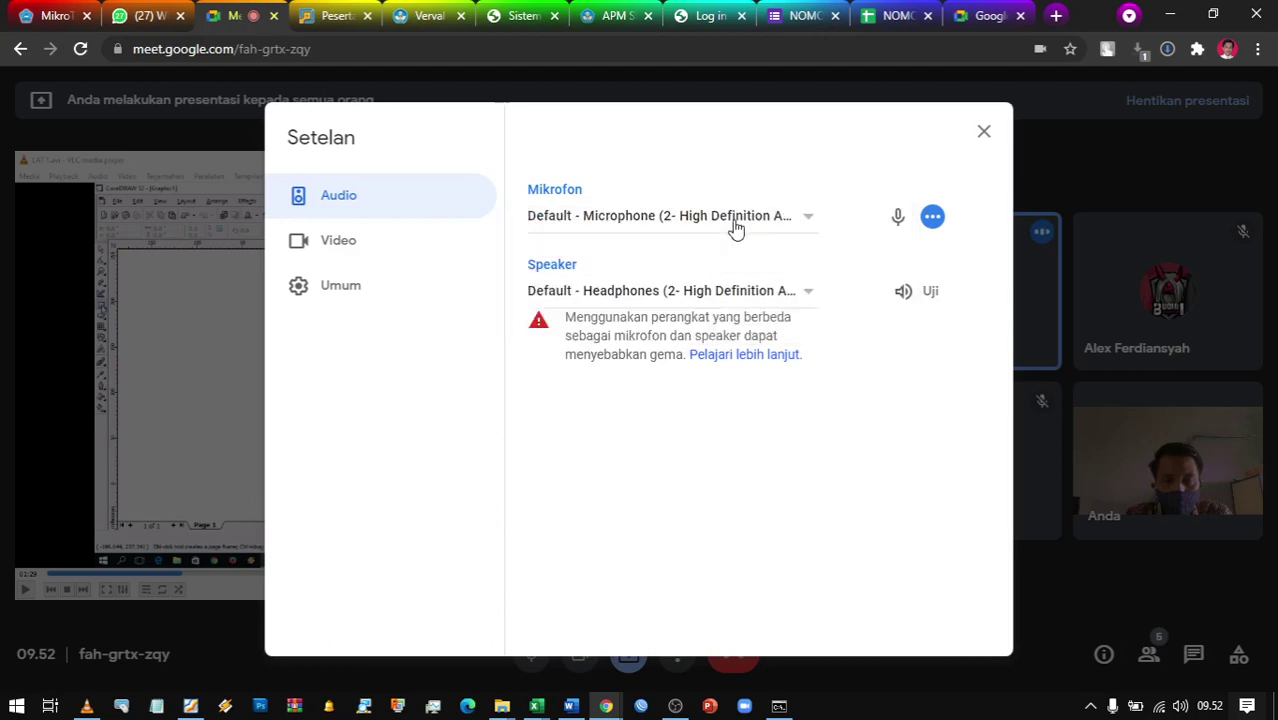
pyautogui.click(808, 291)
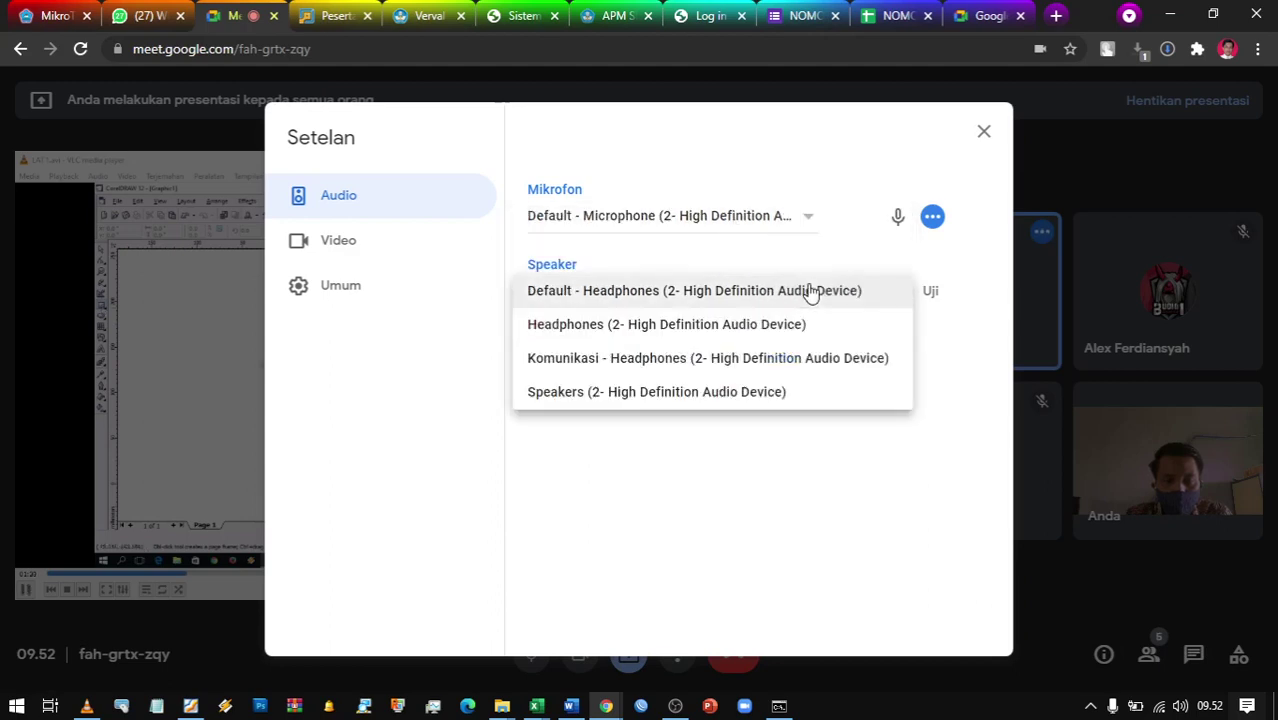
pyautogui.click(610, 328)
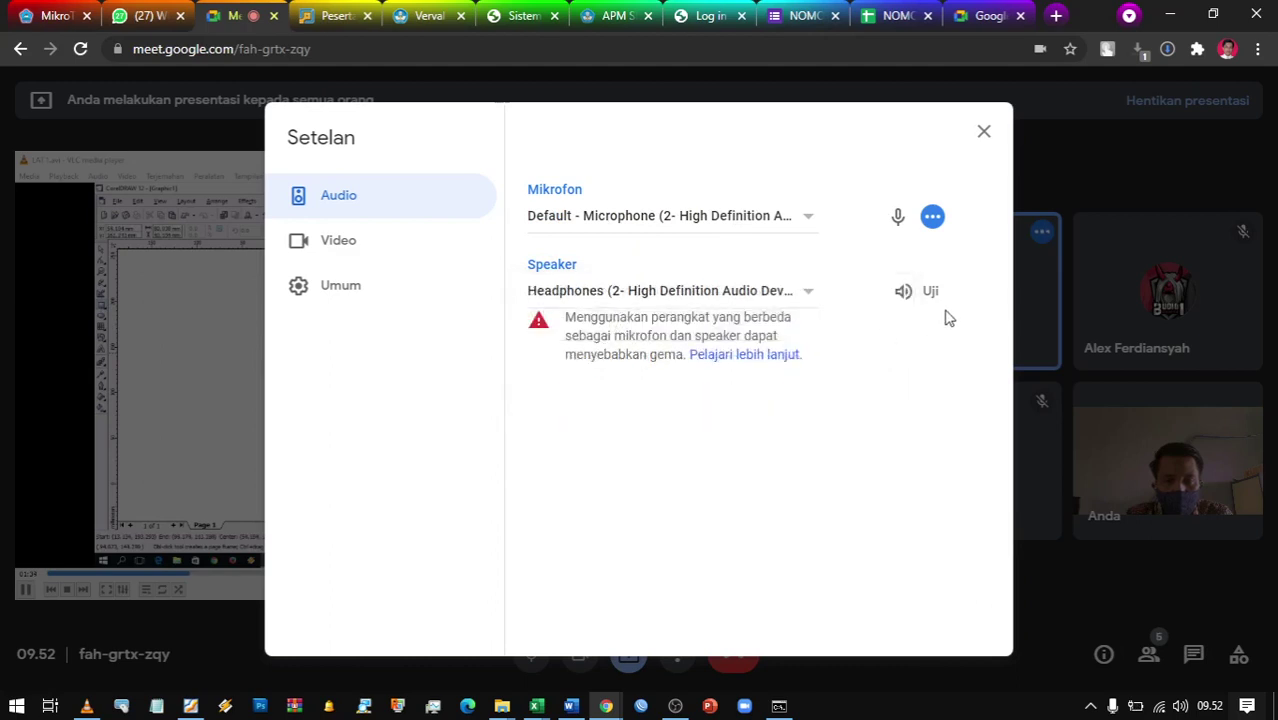
pyautogui.click(810, 294)
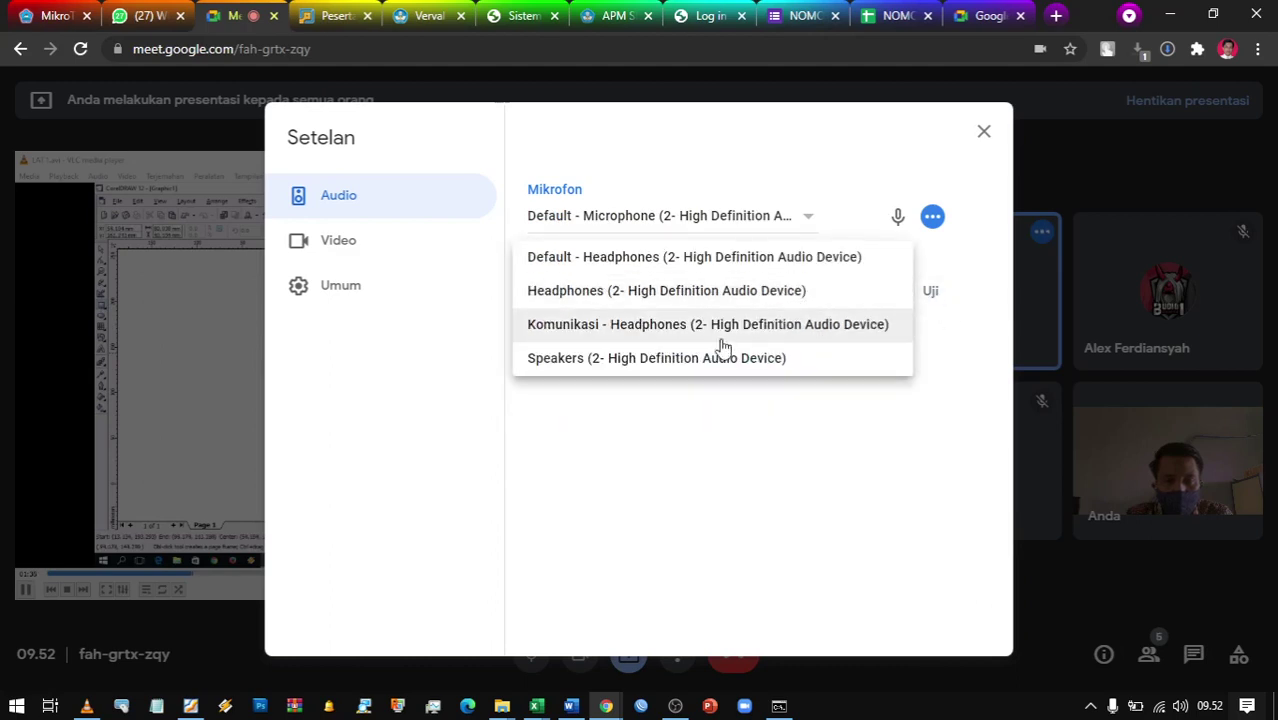
pyautogui.click(605, 360)
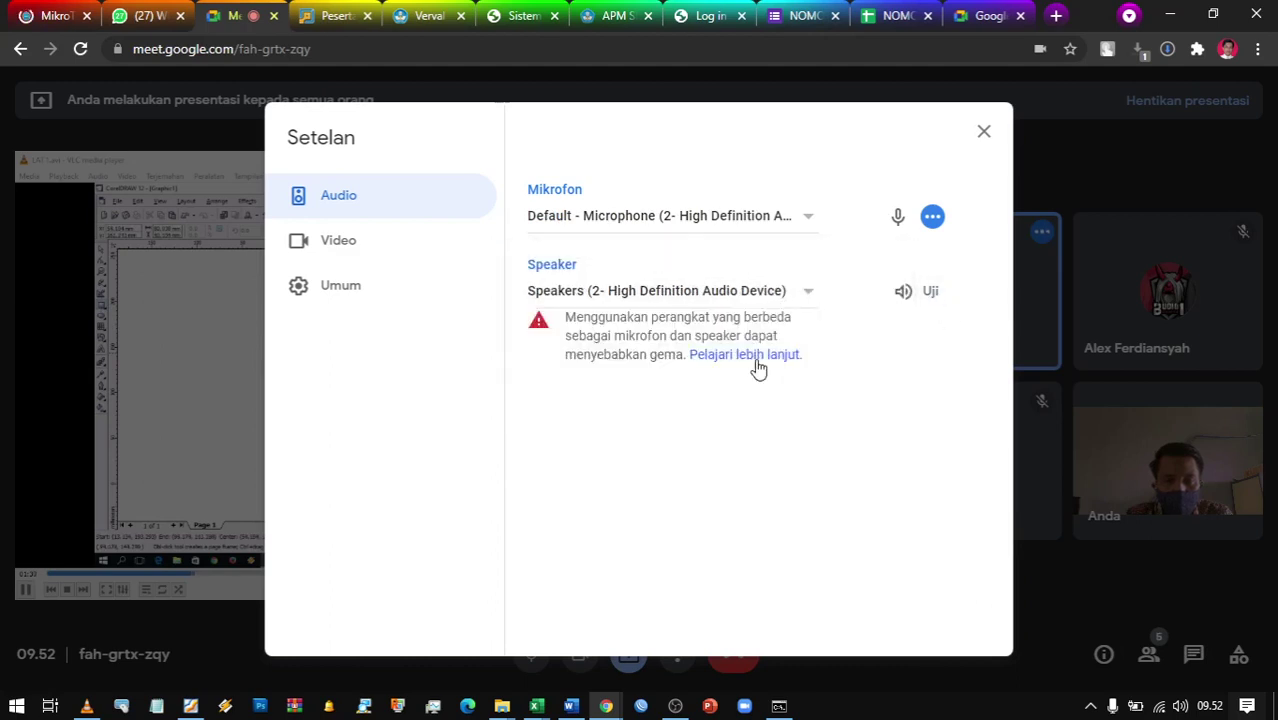
# Set the call's speaker to Headphones (2- High Definition Audio Device) and play its test sound
pyautogui.click(810, 294)
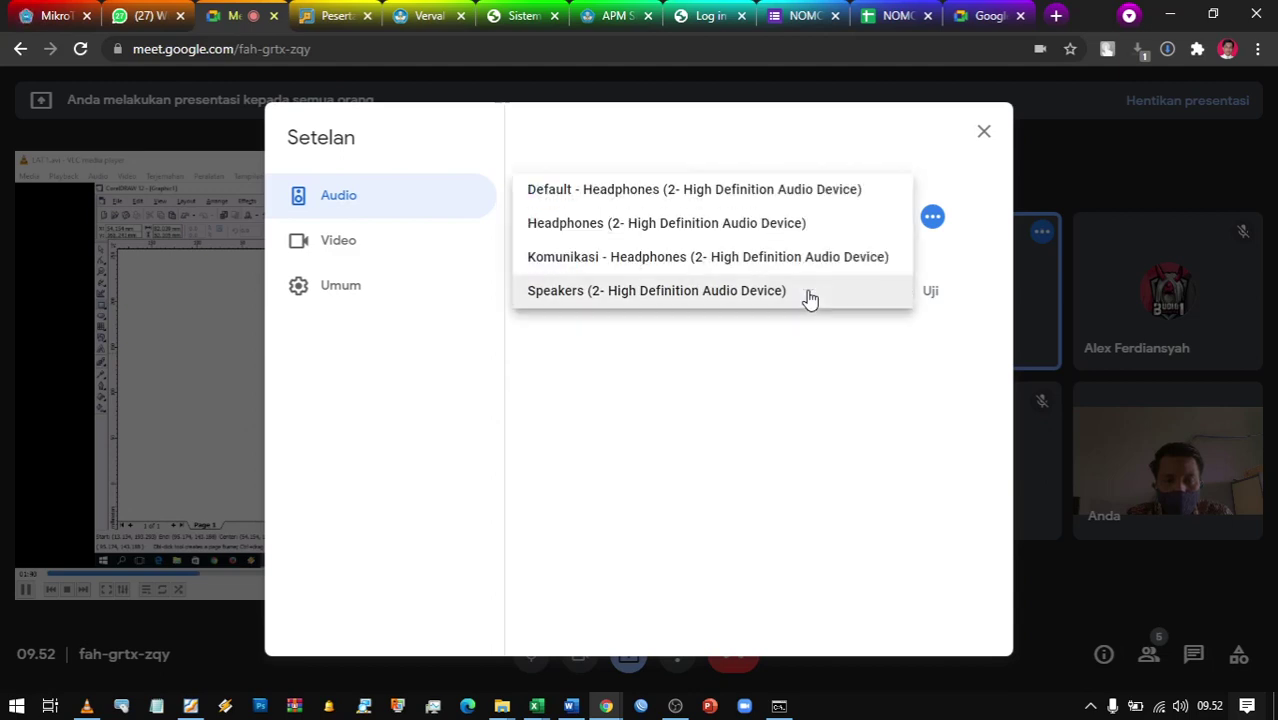
pyautogui.click(714, 226)
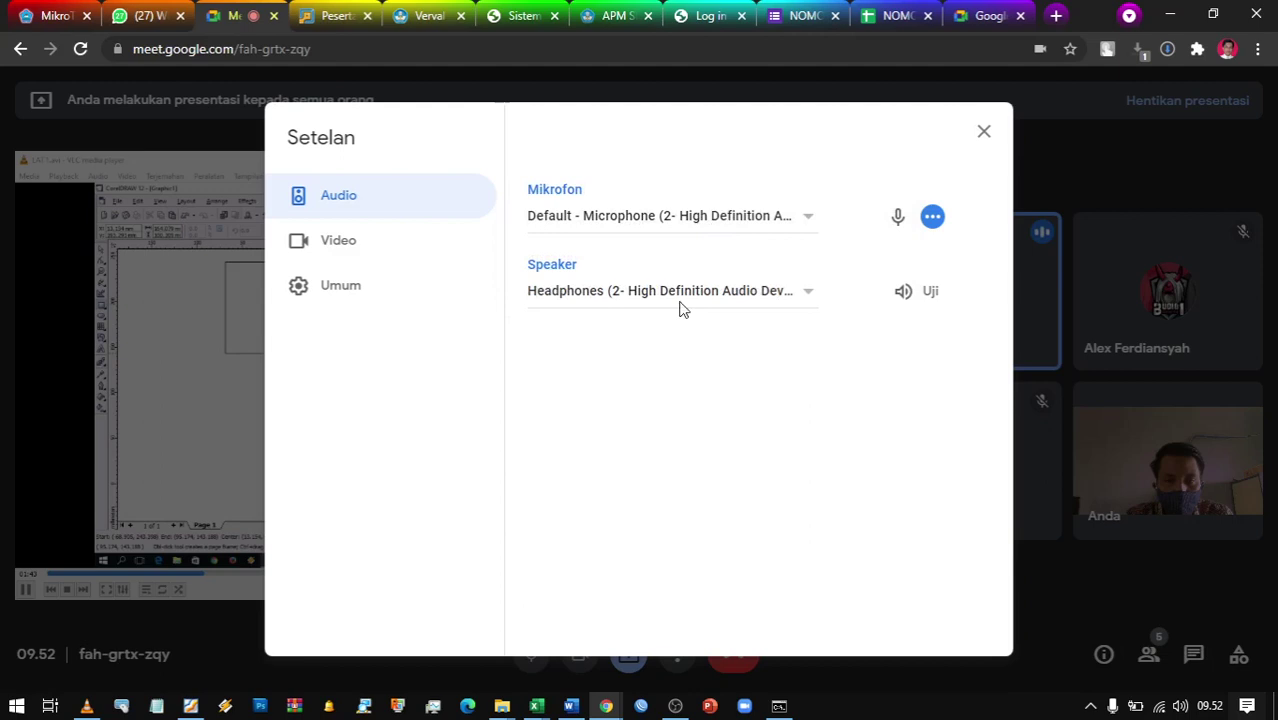
pyautogui.click(930, 294)
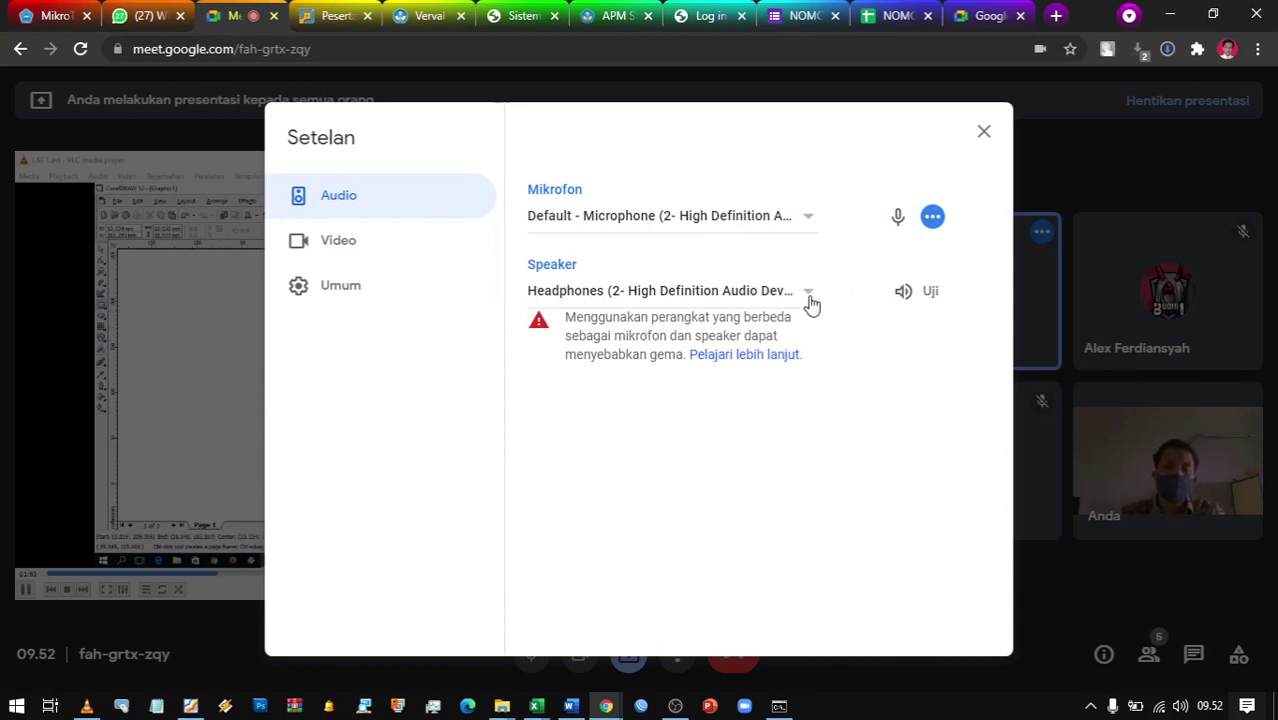
# Set the call's microphone to Komunikasi - Microphone (2- High Definition Audio Device), close the settings and mute the microphone
pyautogui.click(808, 221)
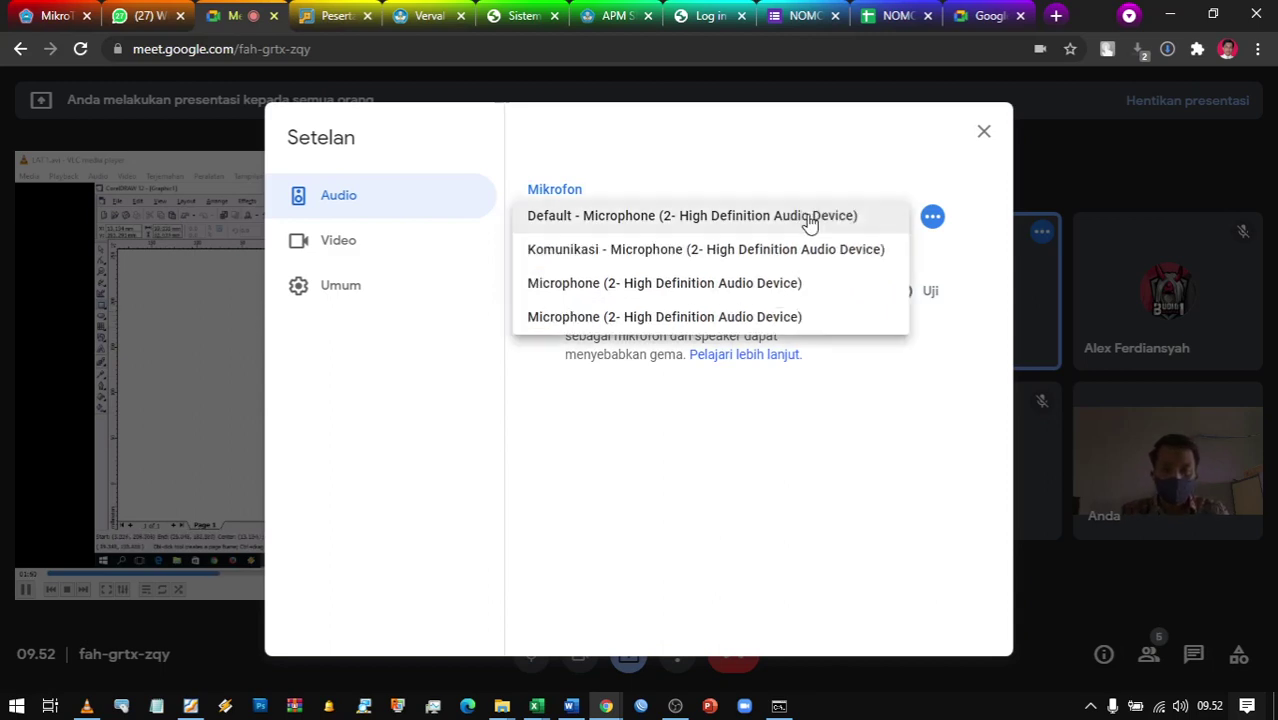
pyautogui.click(716, 258)
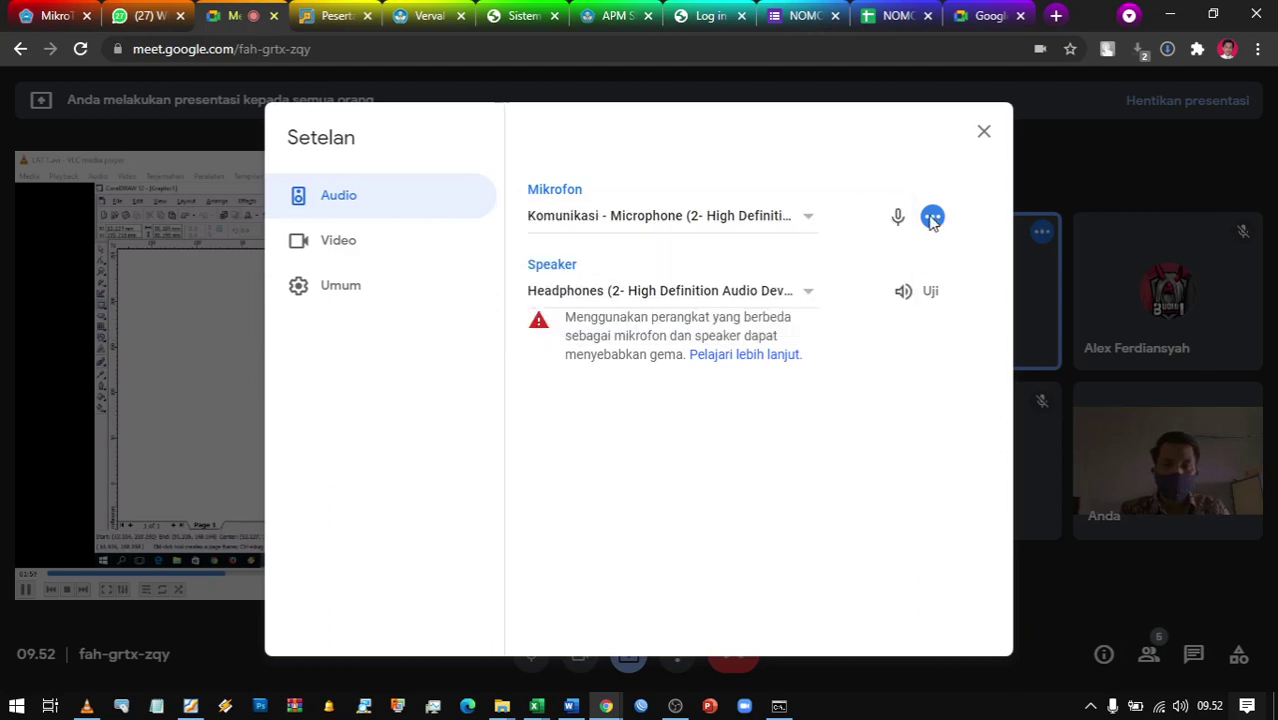
pyautogui.click(806, 225)
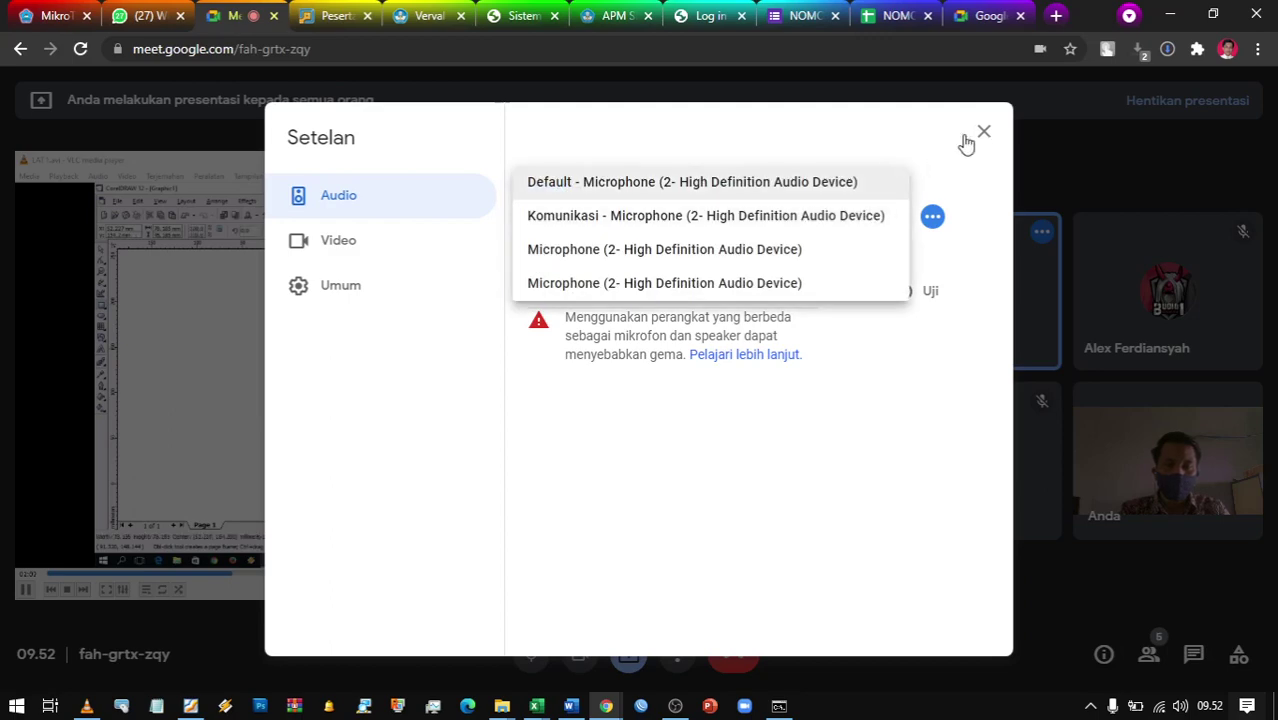
pyautogui.click(822, 131)
pyautogui.click(980, 133)
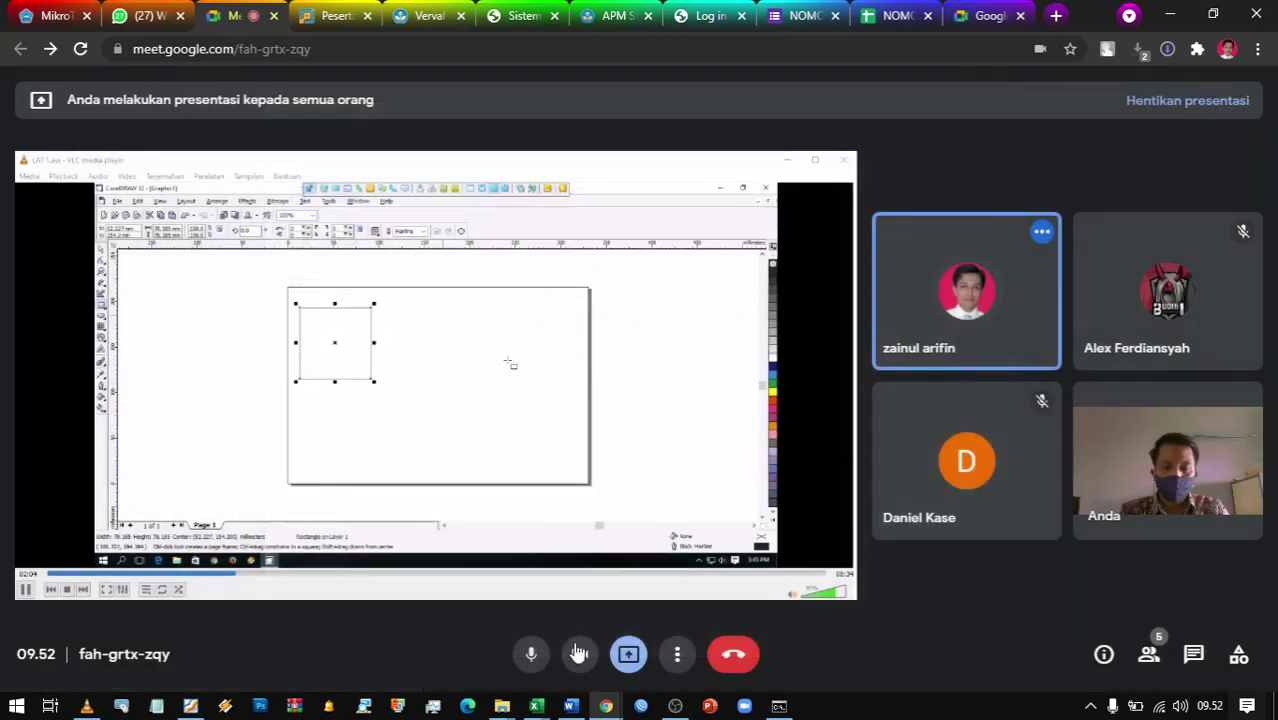
pyautogui.click(528, 658)
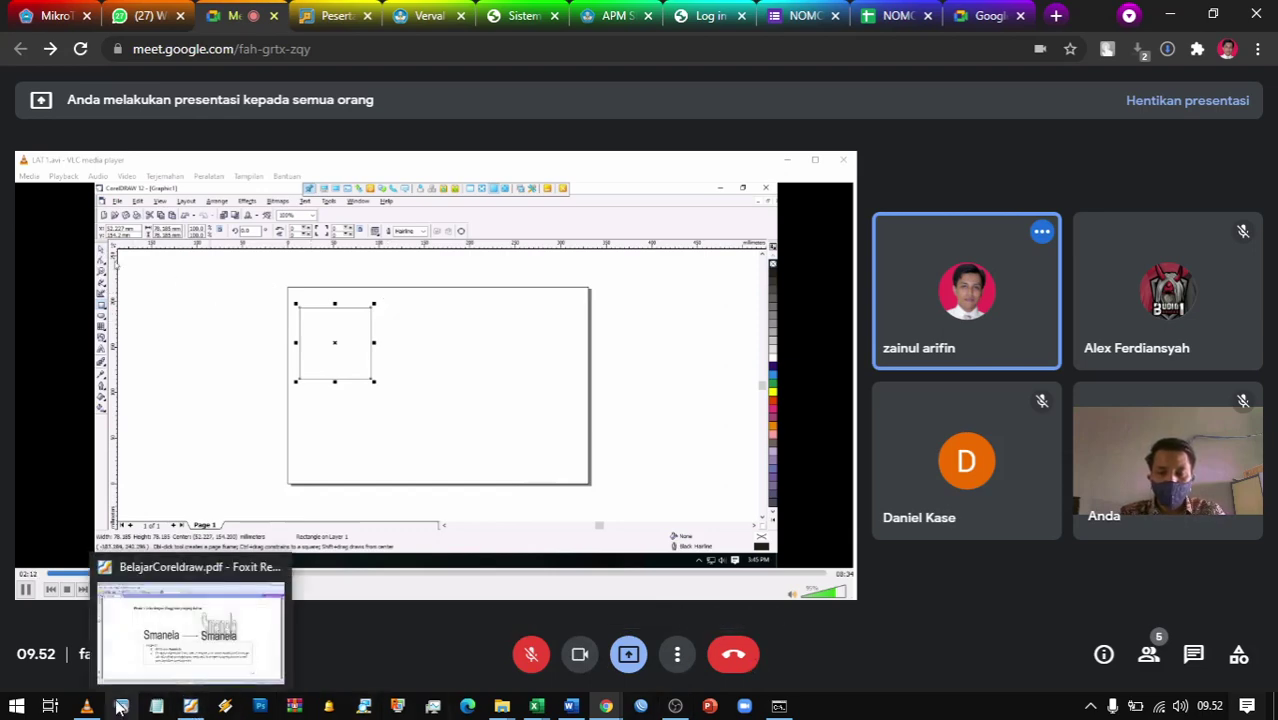
# Switch to VLC, show the LAT 1.avi exercise video in full screen, and return to the Google Meet call
pyautogui.click(86, 706)
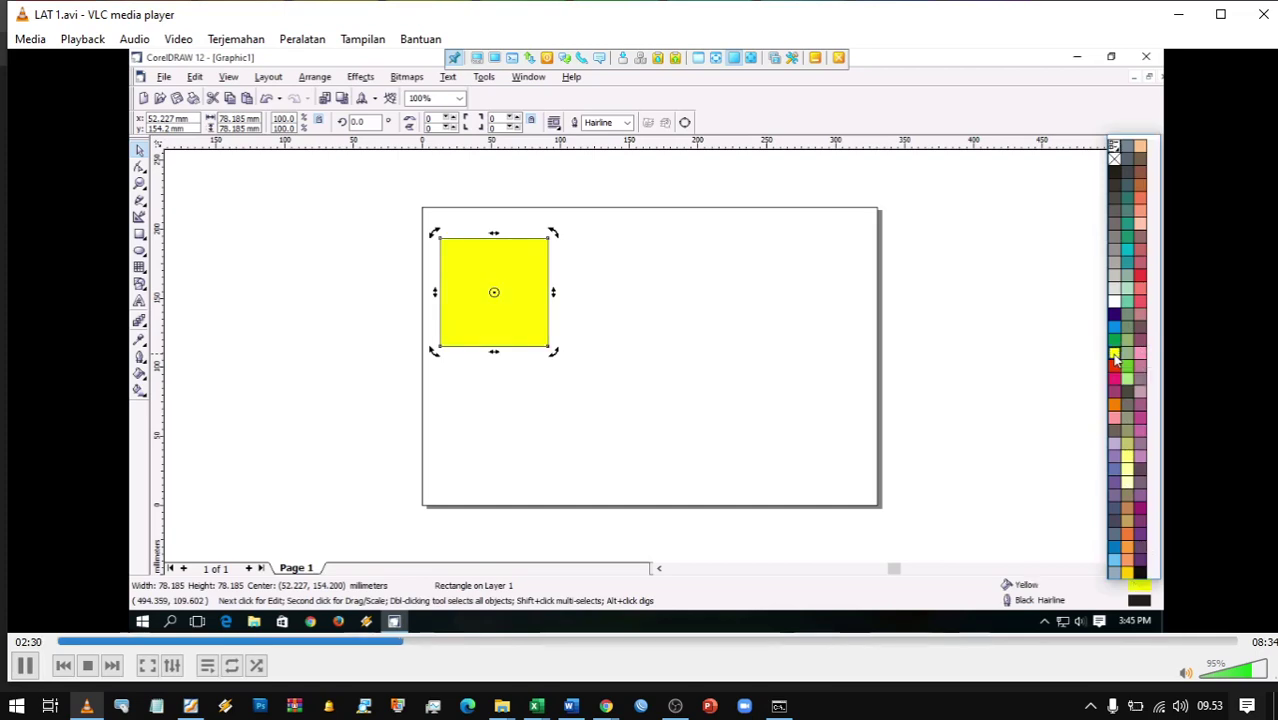
pyautogui.press('f')
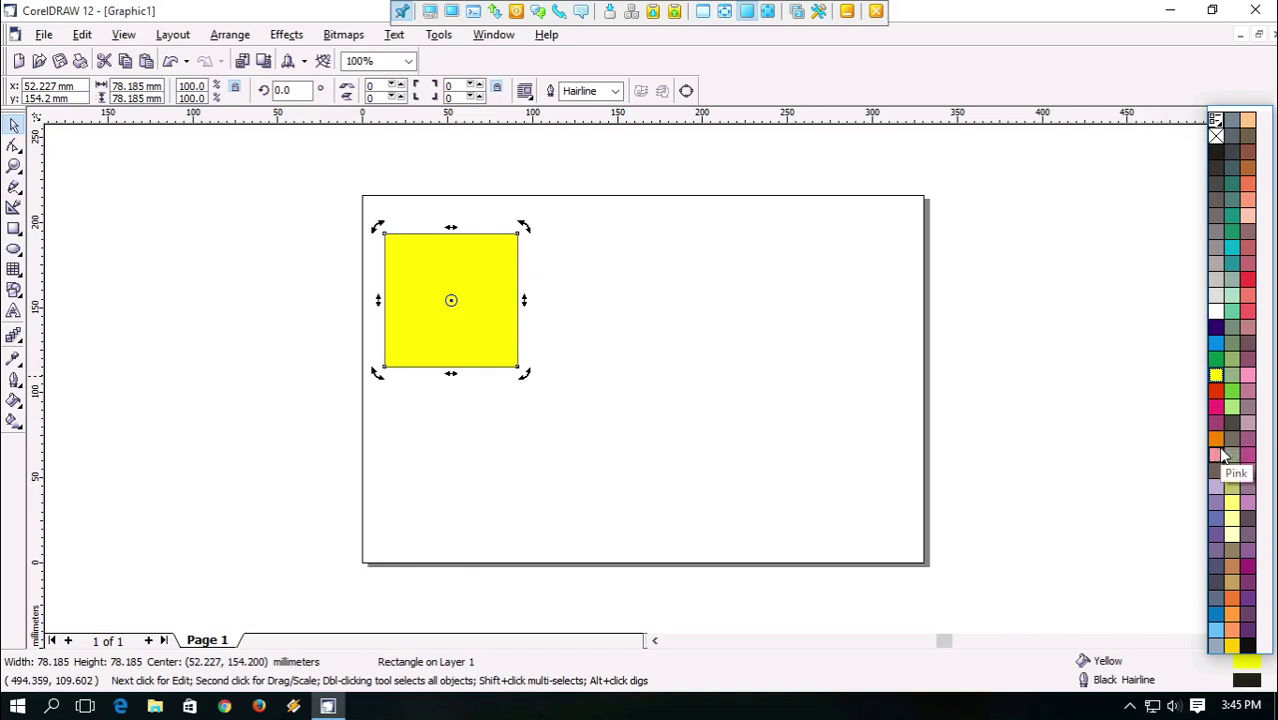
pyautogui.rightClick(1216, 343)
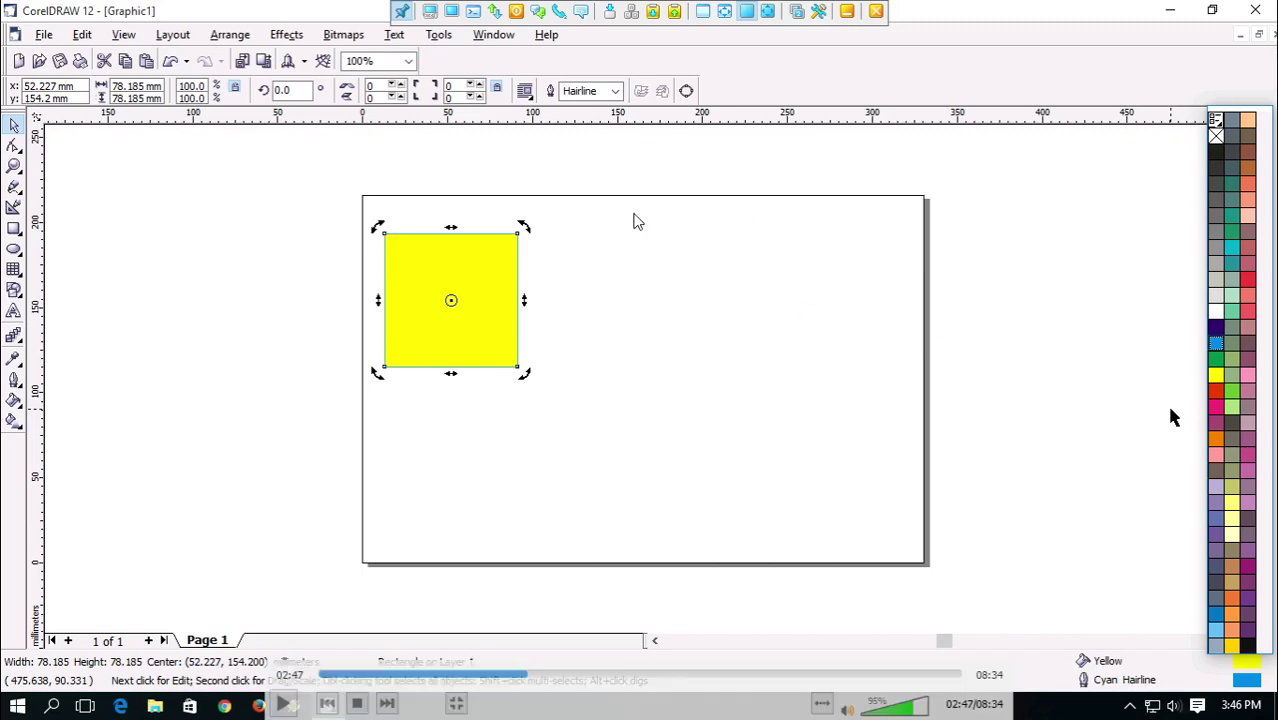
pyautogui.hotkey('alt', 'Tab')
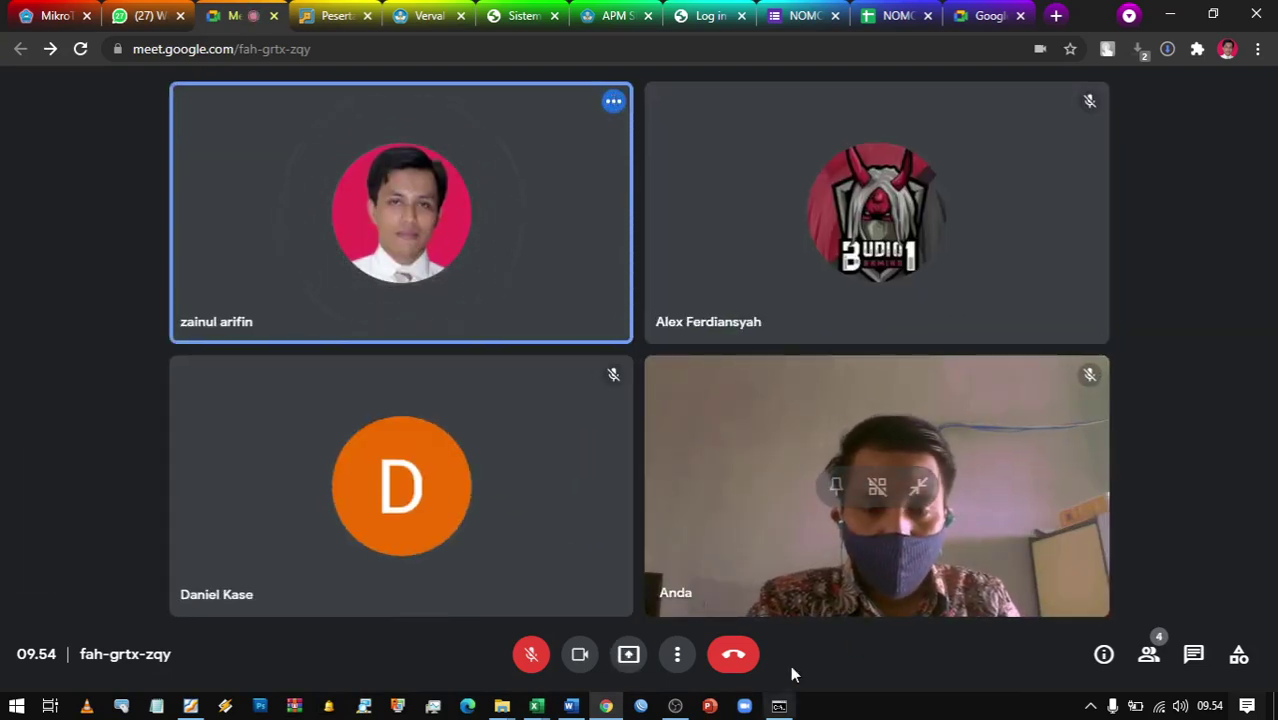
# Switch to File Explorer and locate Corel Draw X4 laptop.rar in the MASTER\EDIT GAMBAR folder on drive E
pyautogui.click(502, 706)
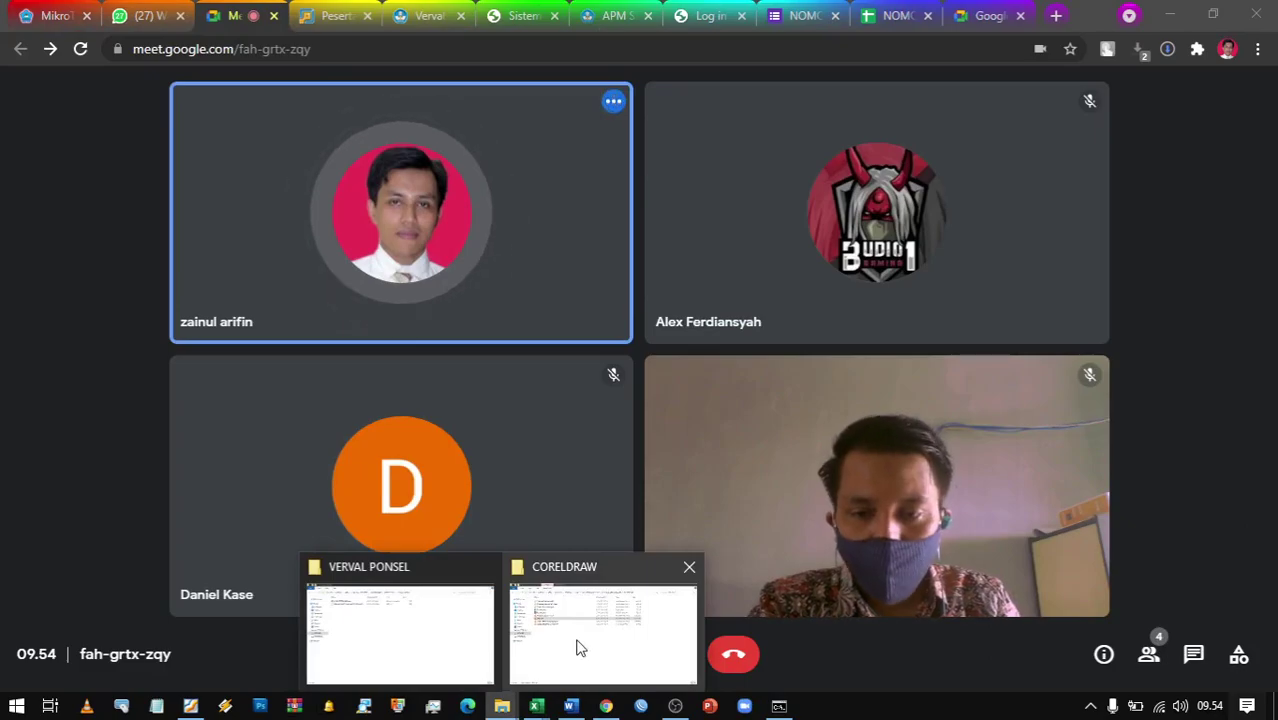
pyautogui.click(580, 641)
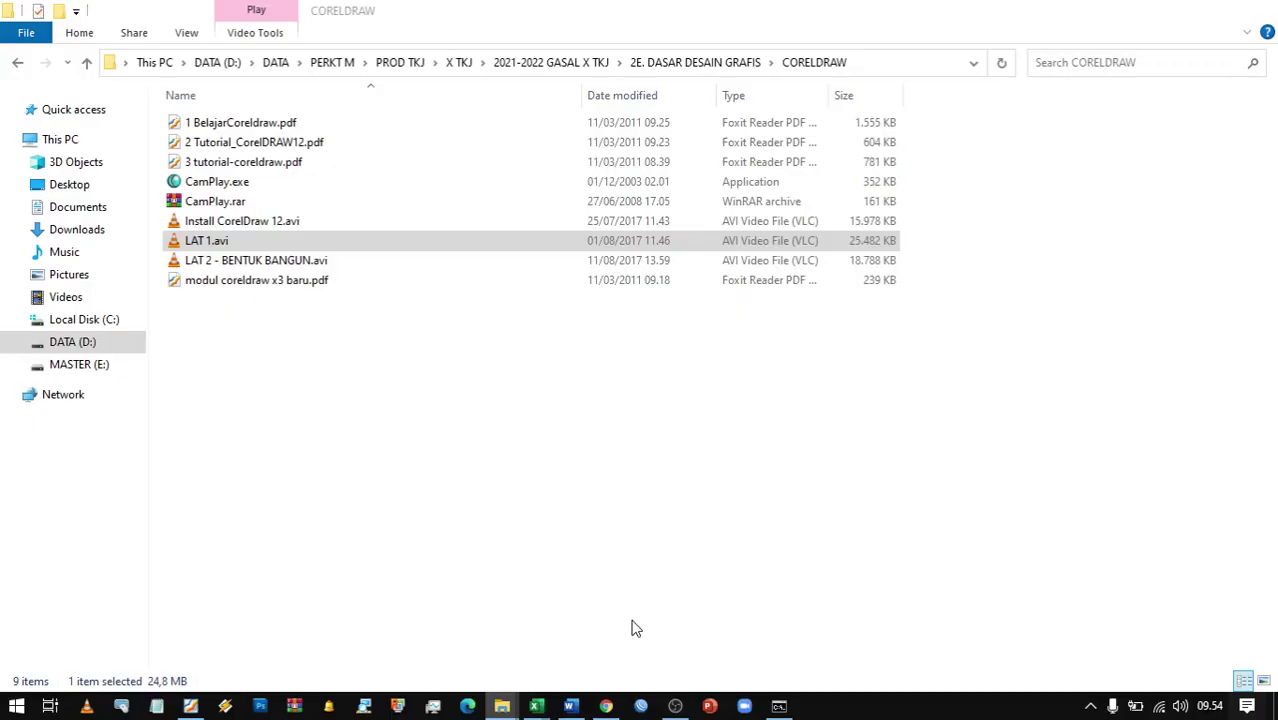
pyautogui.click(70, 367)
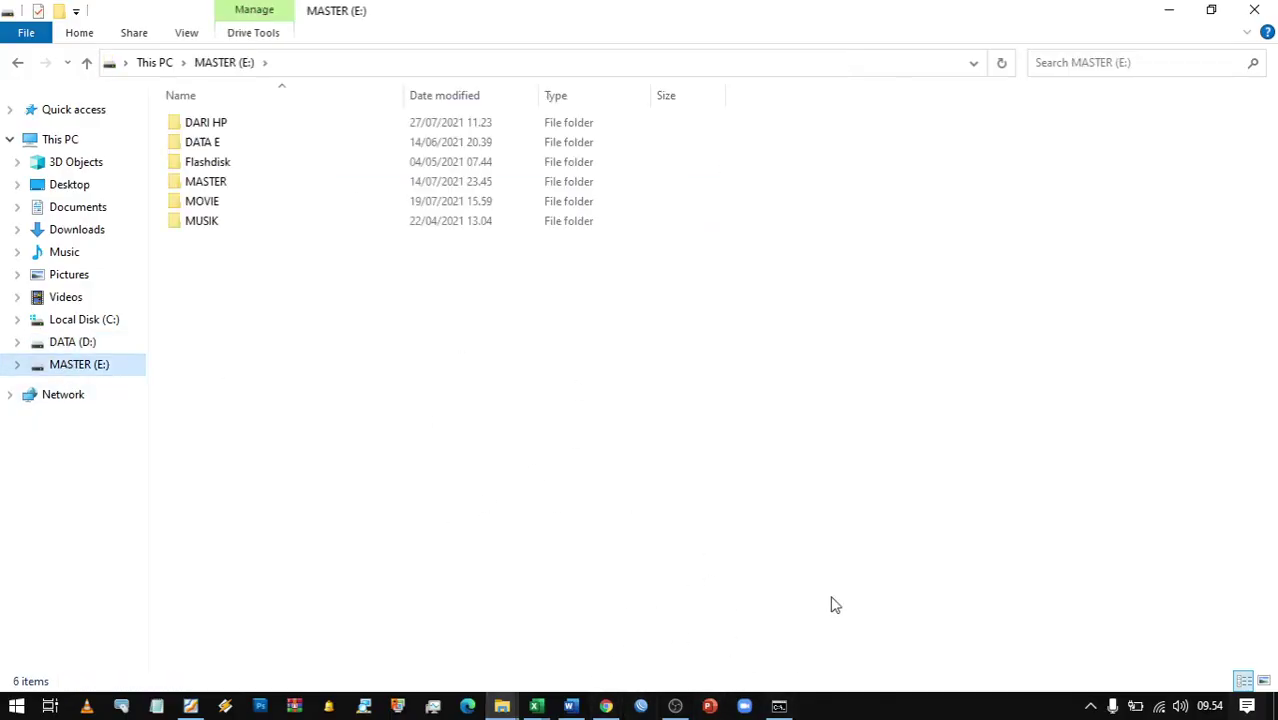
pyautogui.doubleClick(205, 181)
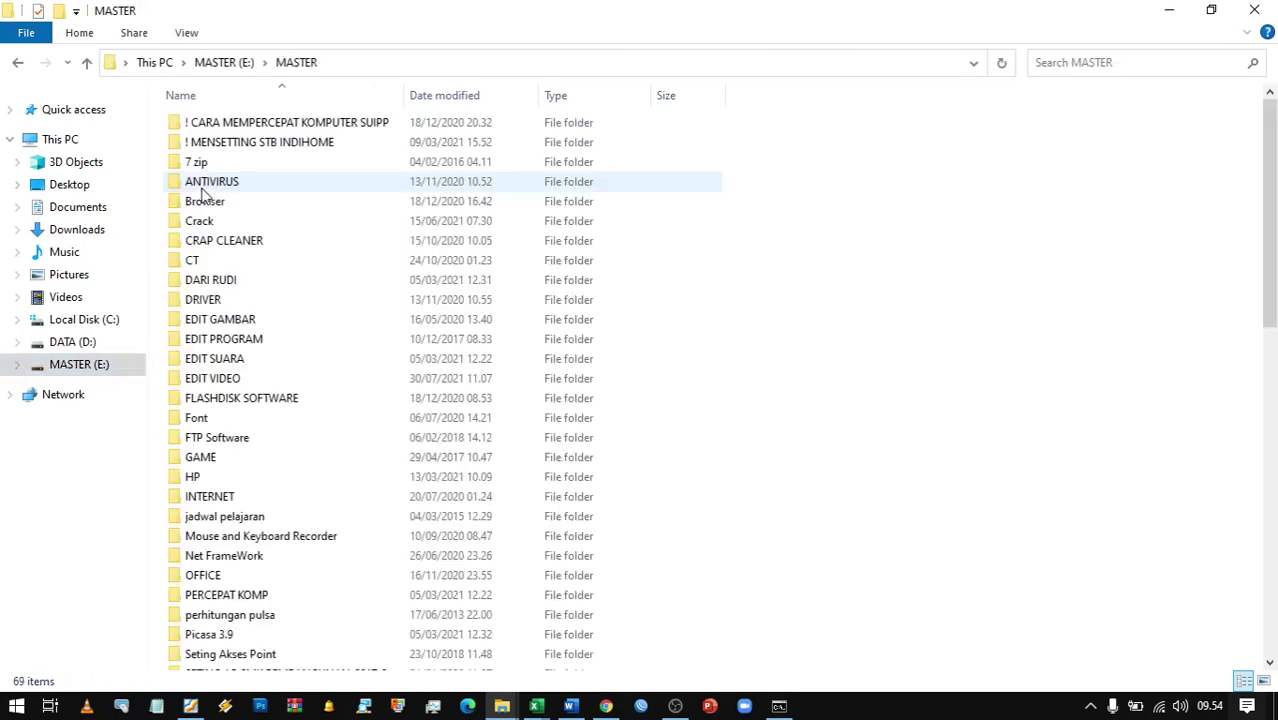
pyautogui.doubleClick(224, 320)
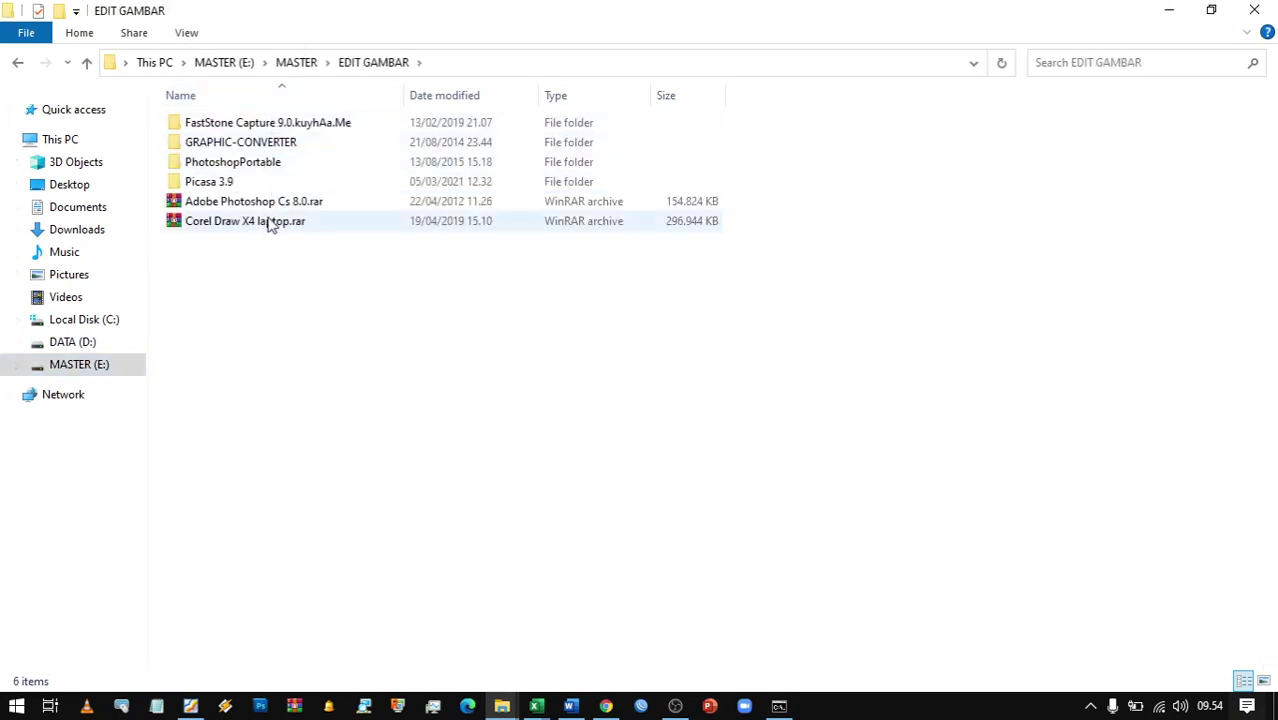
pyautogui.click(268, 222)
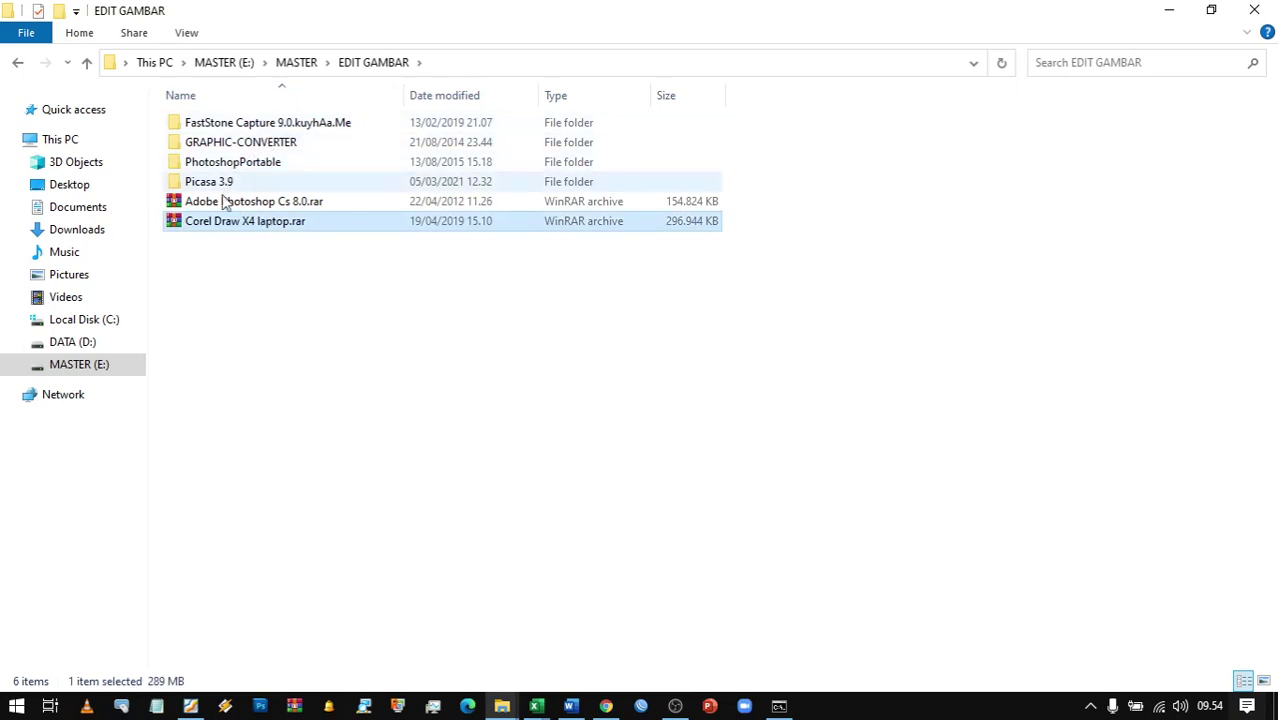
pyautogui.click(363, 354)
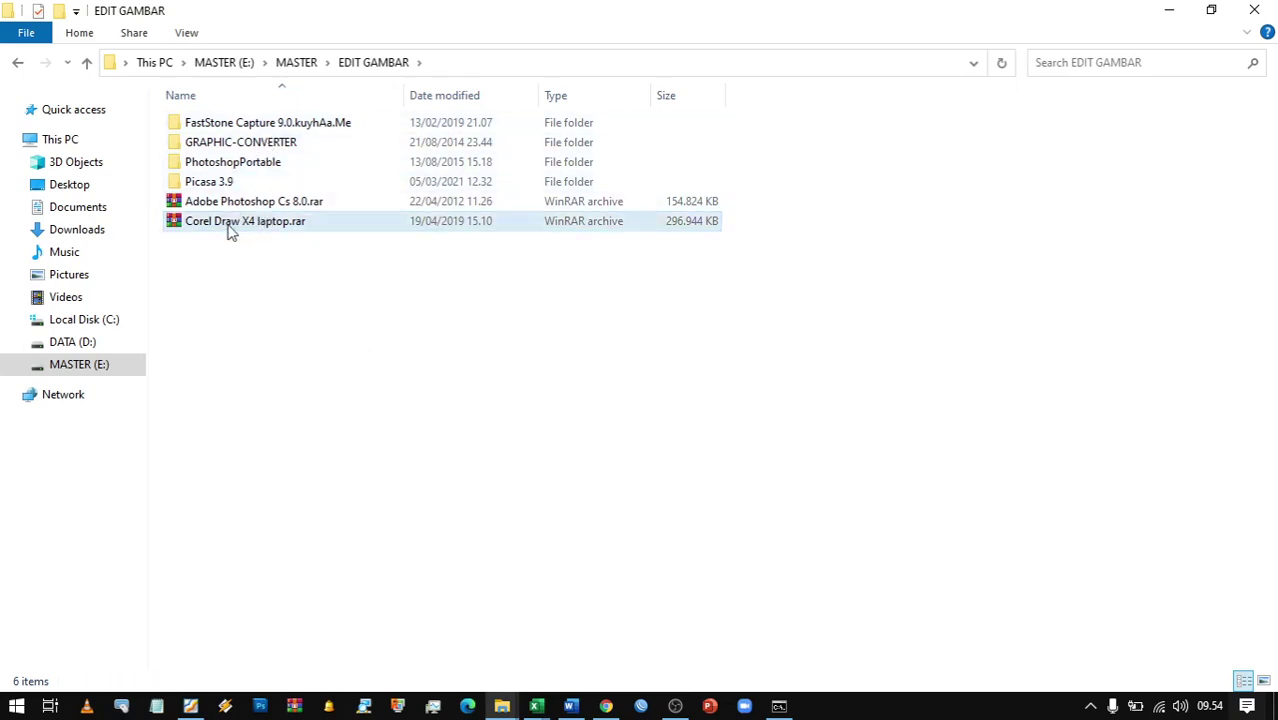
pyautogui.moveTo(233, 228)
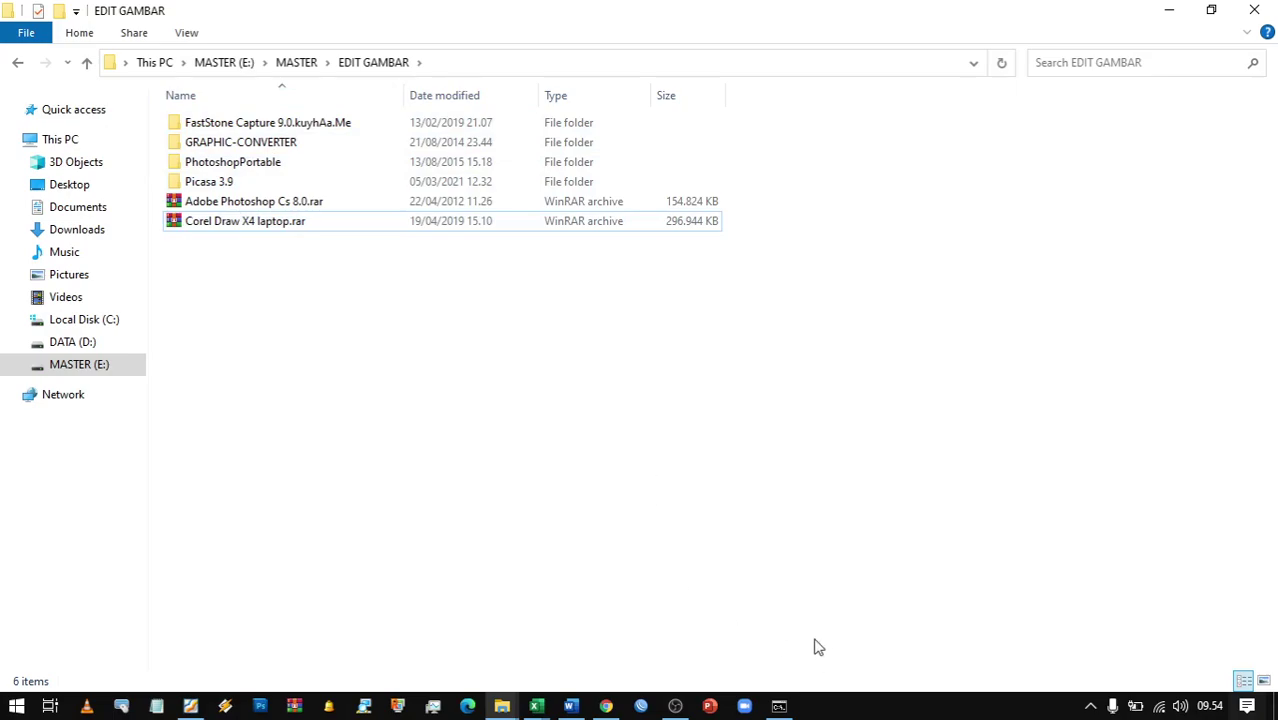
# Return to the Google Meet call in Chrome and present the entire screen to the participants
pyautogui.click(606, 708)
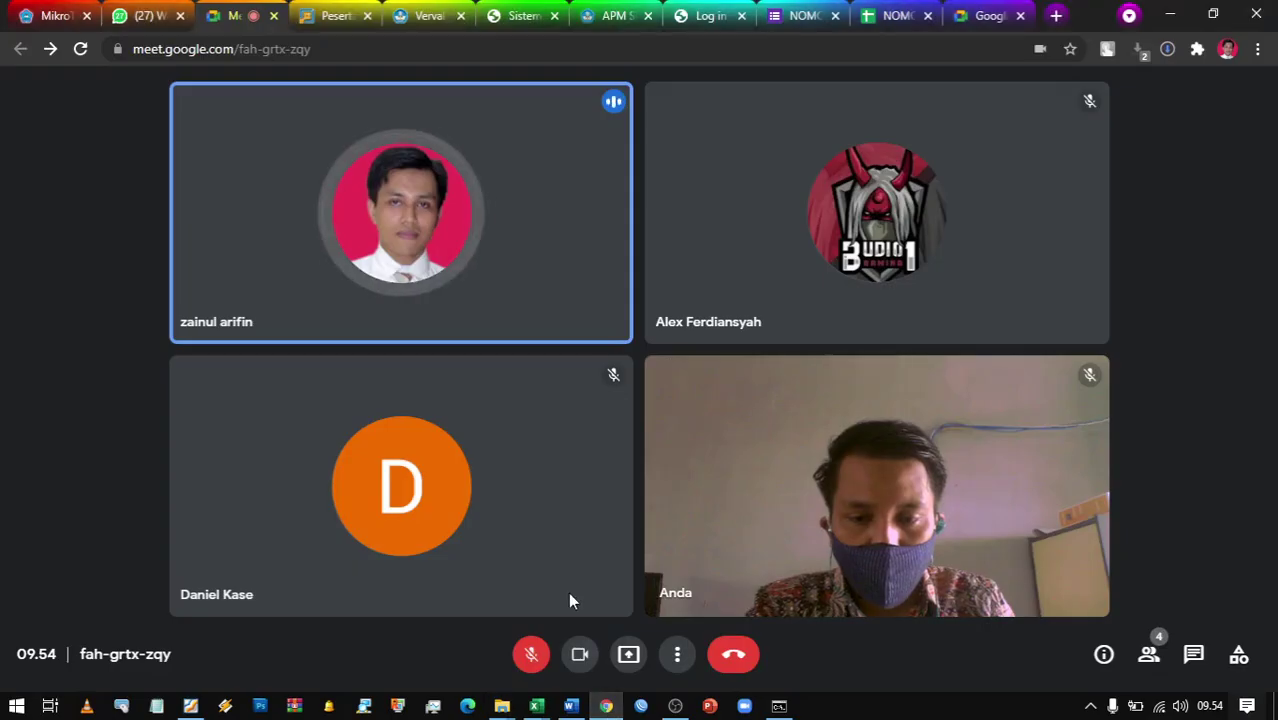
pyautogui.click(629, 655)
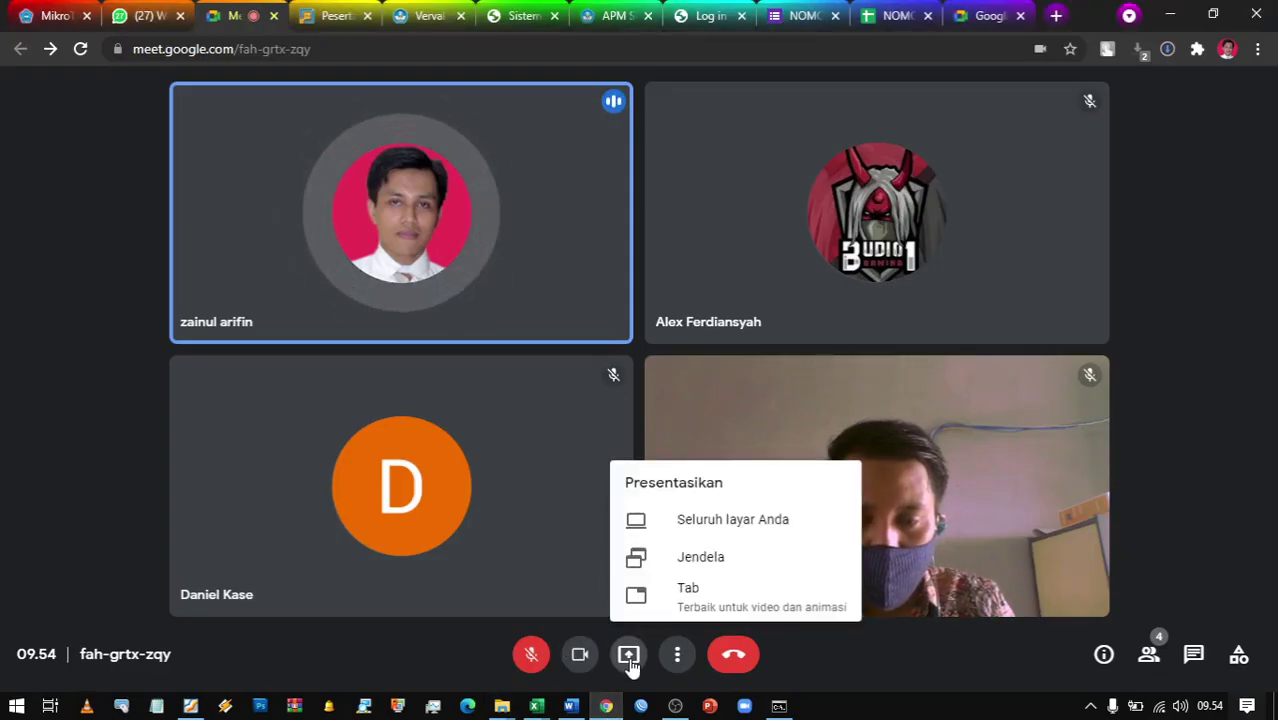
pyautogui.click(764, 522)
pyautogui.click(536, 277)
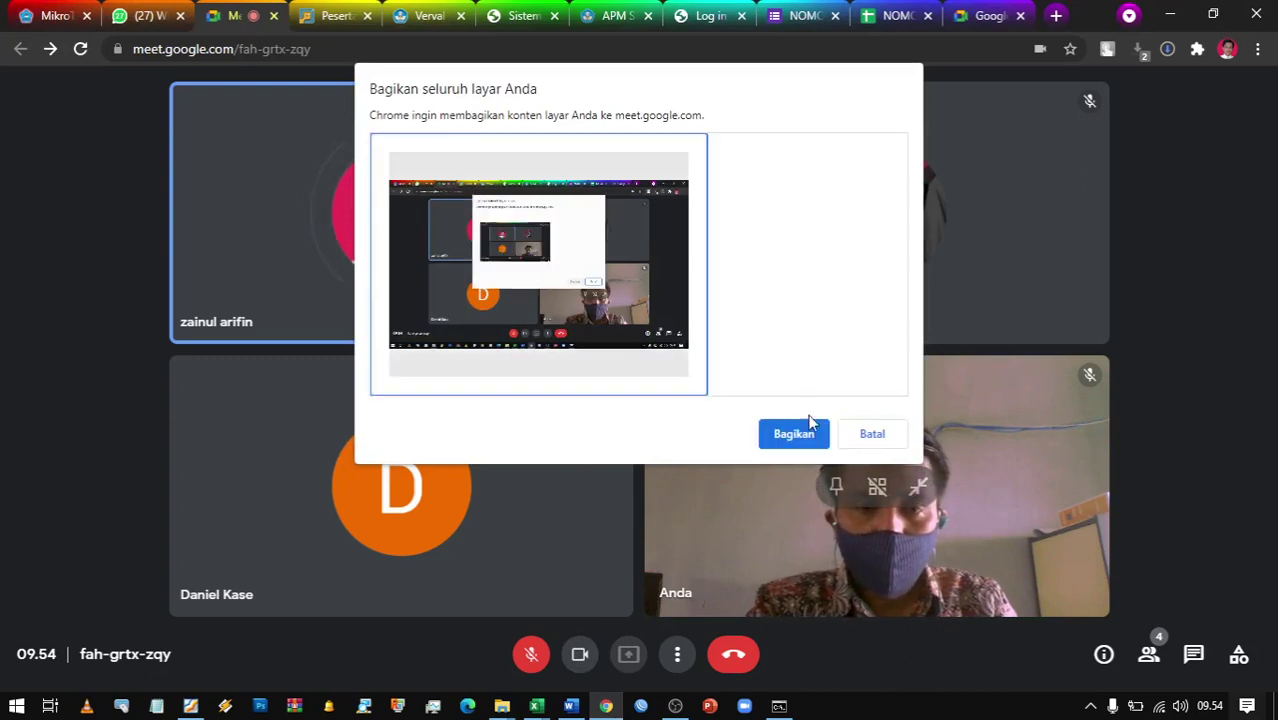
pyautogui.click(815, 434)
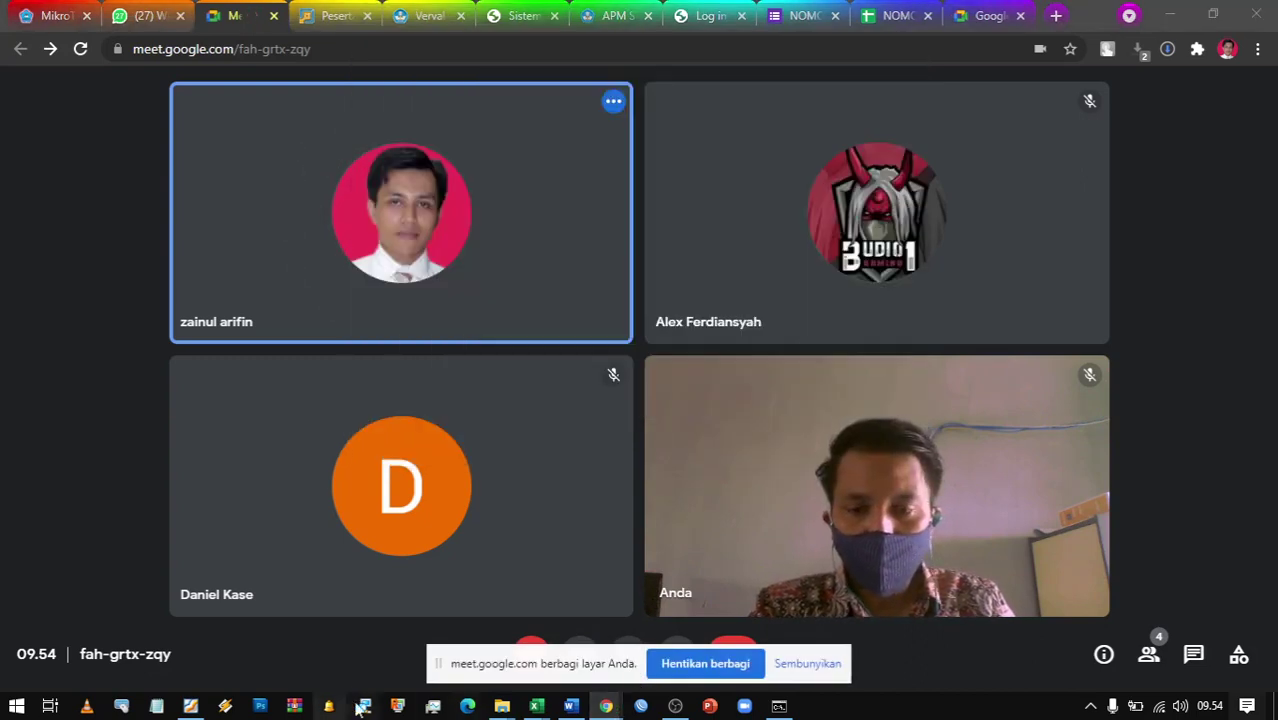
# Open Corel Draw X4 laptop.rar from File Explorer in WinRAR, dismissing the screen-sharing bar and the WinRAR licence reminder
pyautogui.click(501, 706)
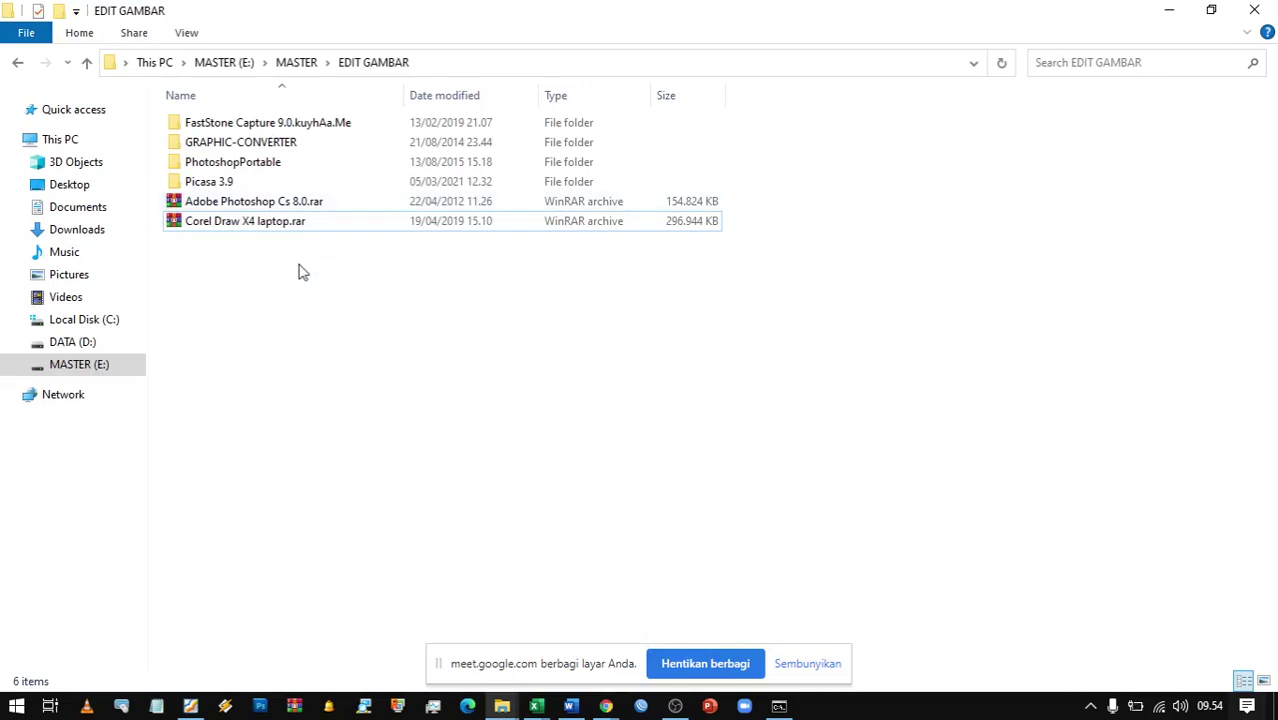
pyautogui.click(257, 229)
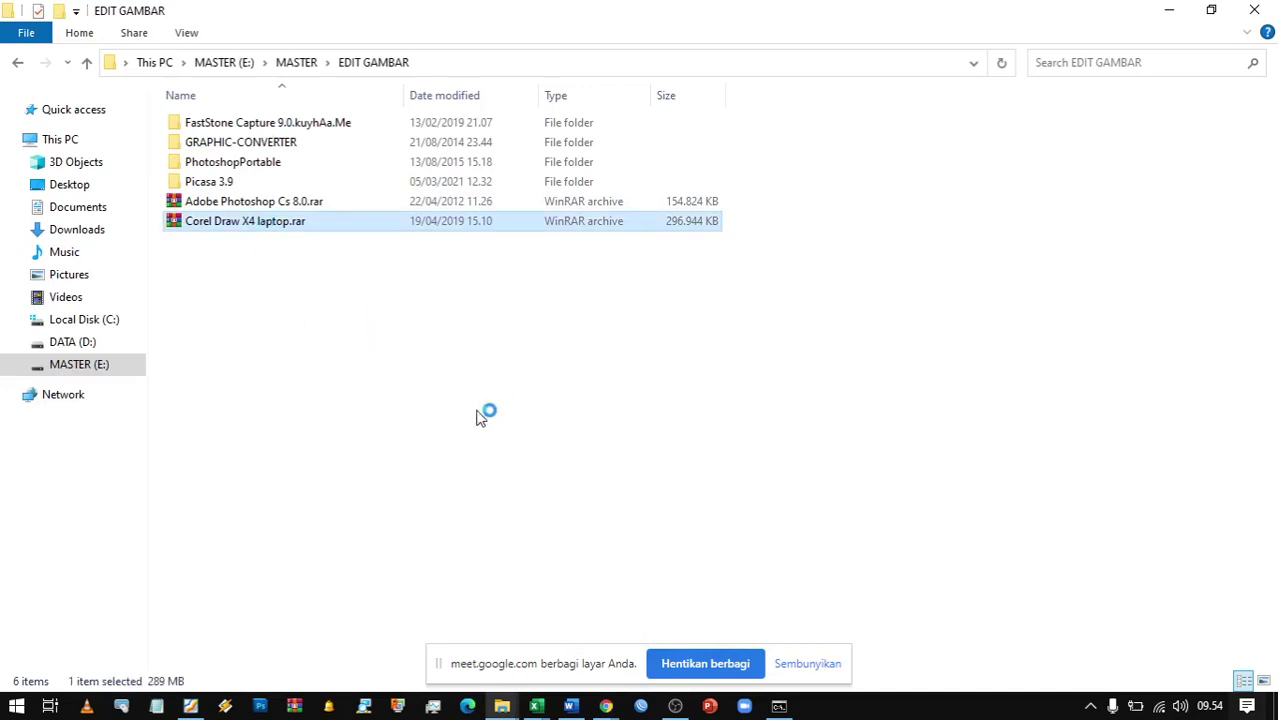
pyautogui.click(820, 676)
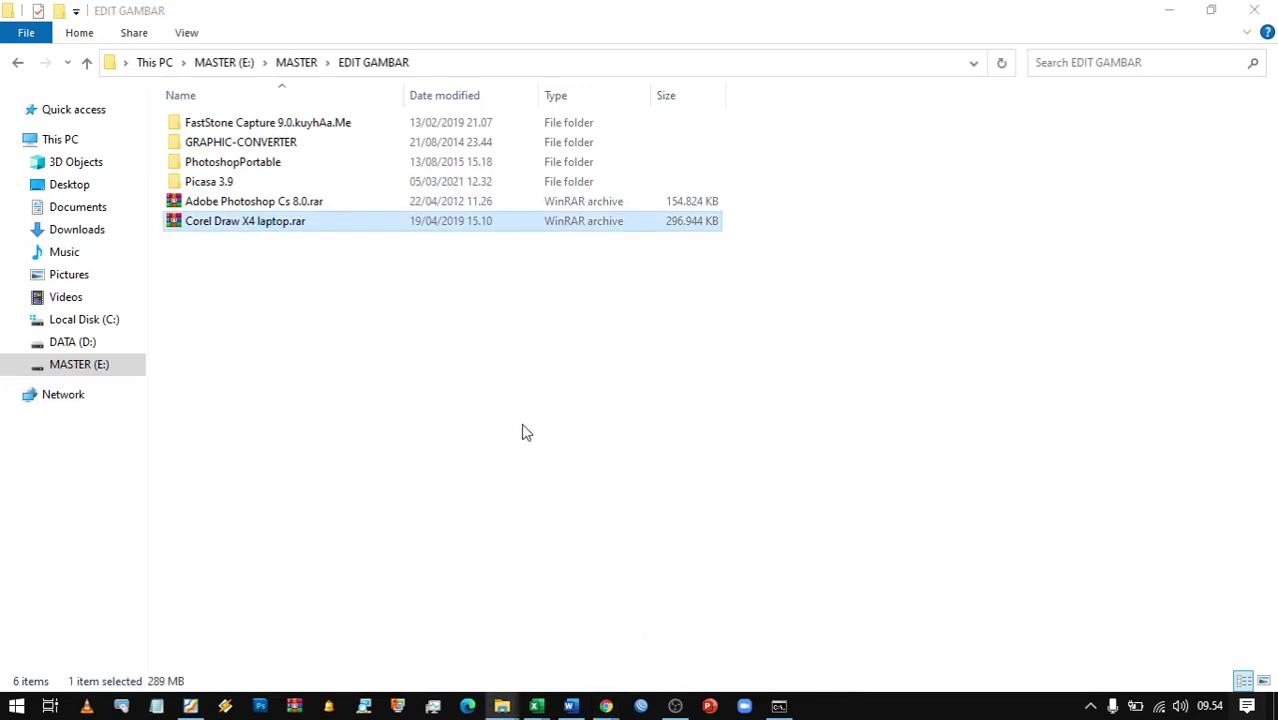
pyautogui.click(1092, 706)
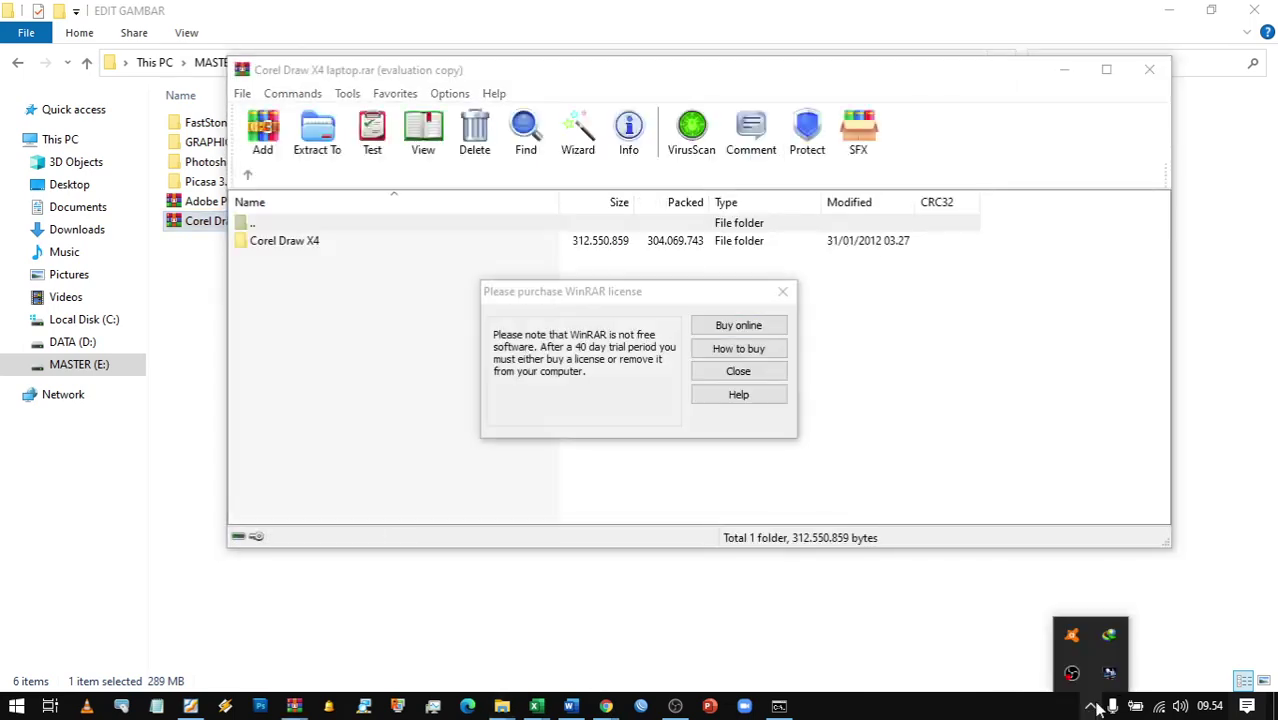
pyautogui.click(1092, 706)
pyautogui.click(738, 371)
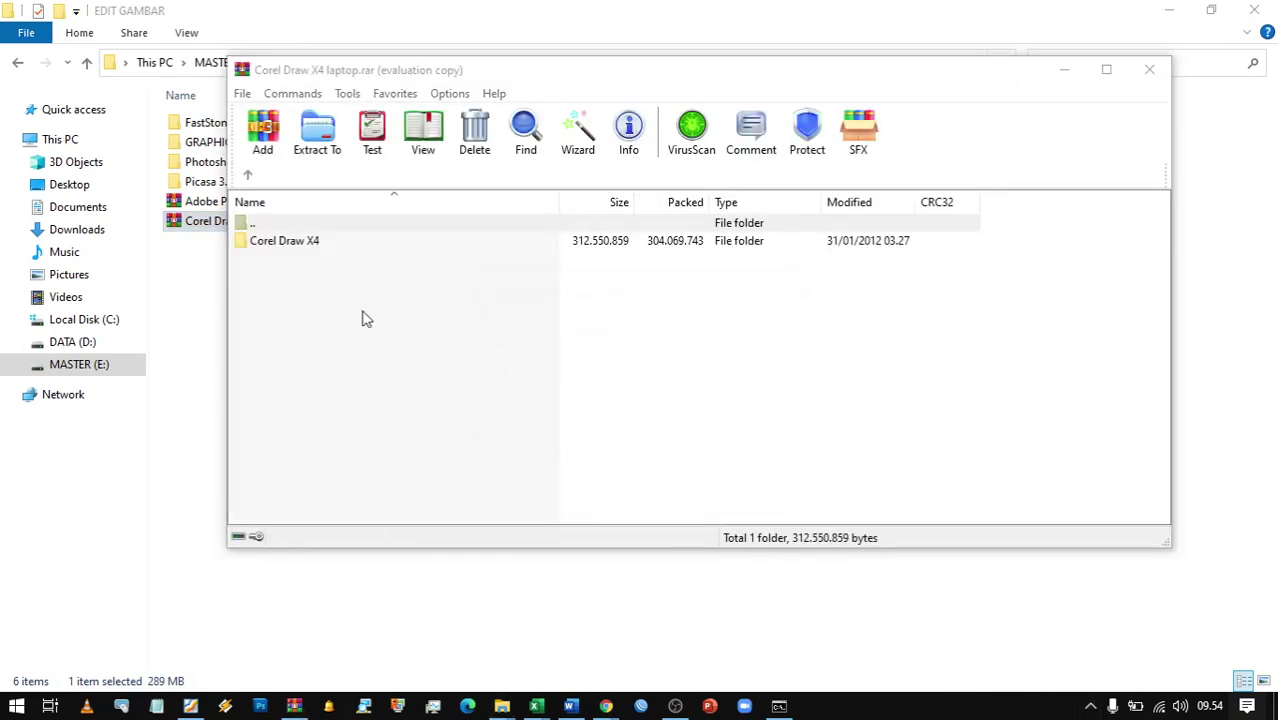
# Launch CorelDRAWGraphicsSuiteX4Installer_EN.exe from the archive's Corel Draw X4 folder
pyautogui.click(272, 248)
pyautogui.doubleClick(272, 248)
pyautogui.doubleClick(342, 258)
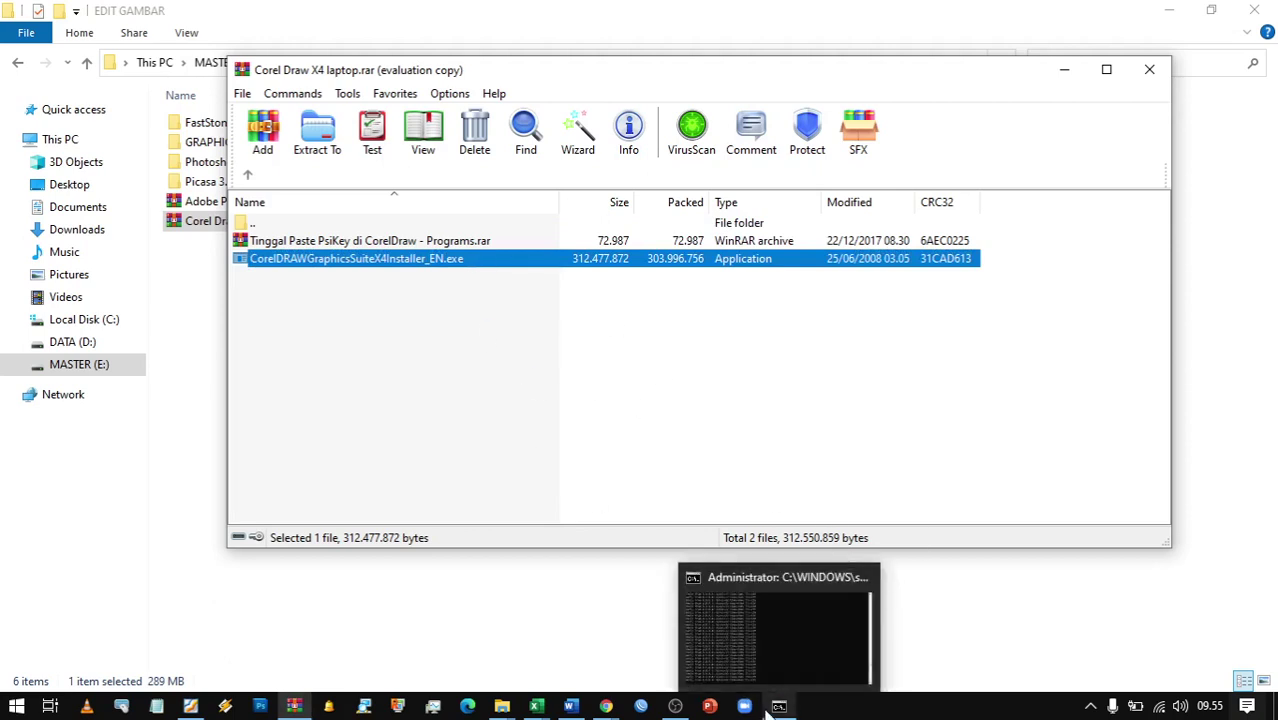
# Minimize the WinRAR, File Explorer, Chrome, Foxit Reader, OBS and Word windows, and bring the CorelDRAW Graphics Suite X4 setup window forward
pyautogui.click(1070, 74)
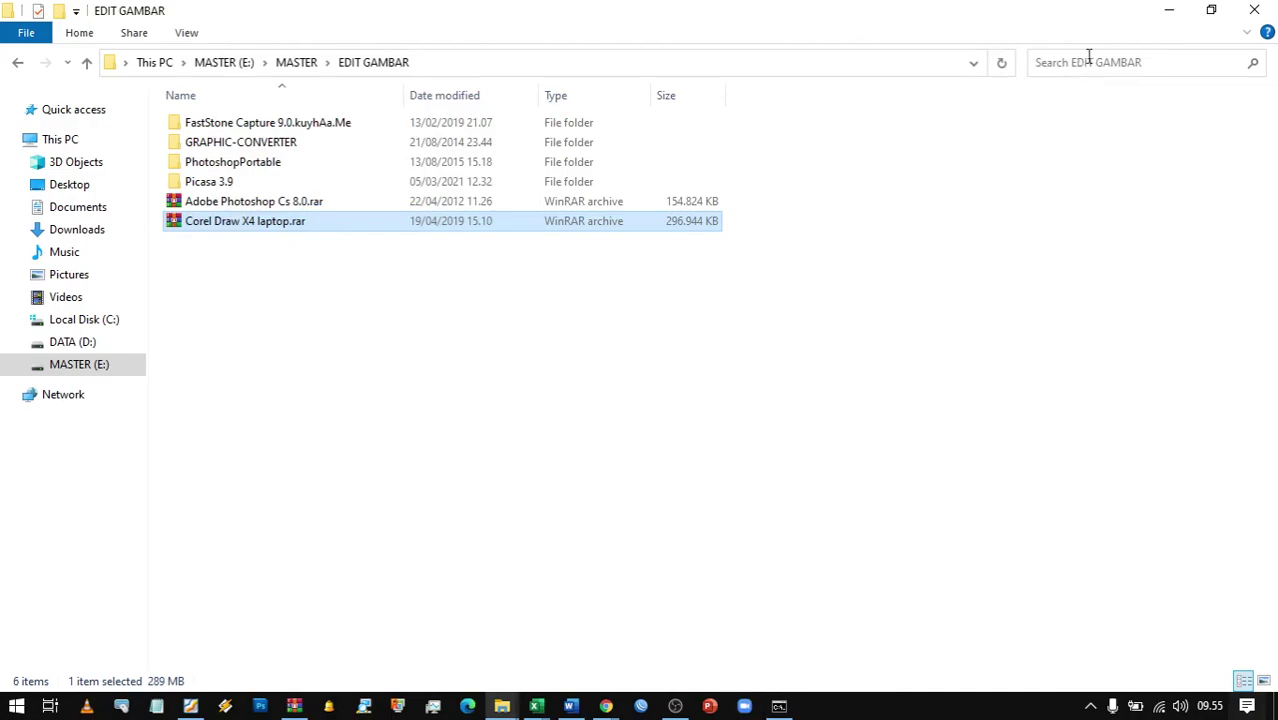
pyautogui.click(1170, 10)
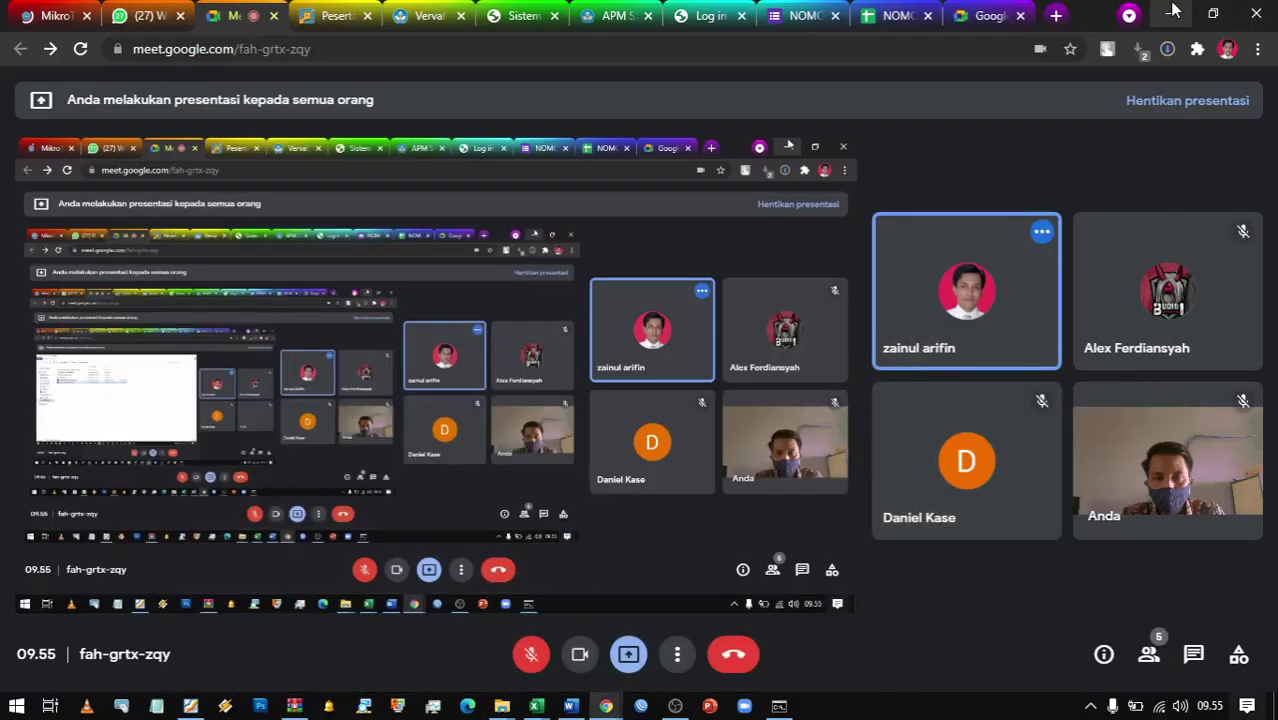
pyautogui.click(1172, 12)
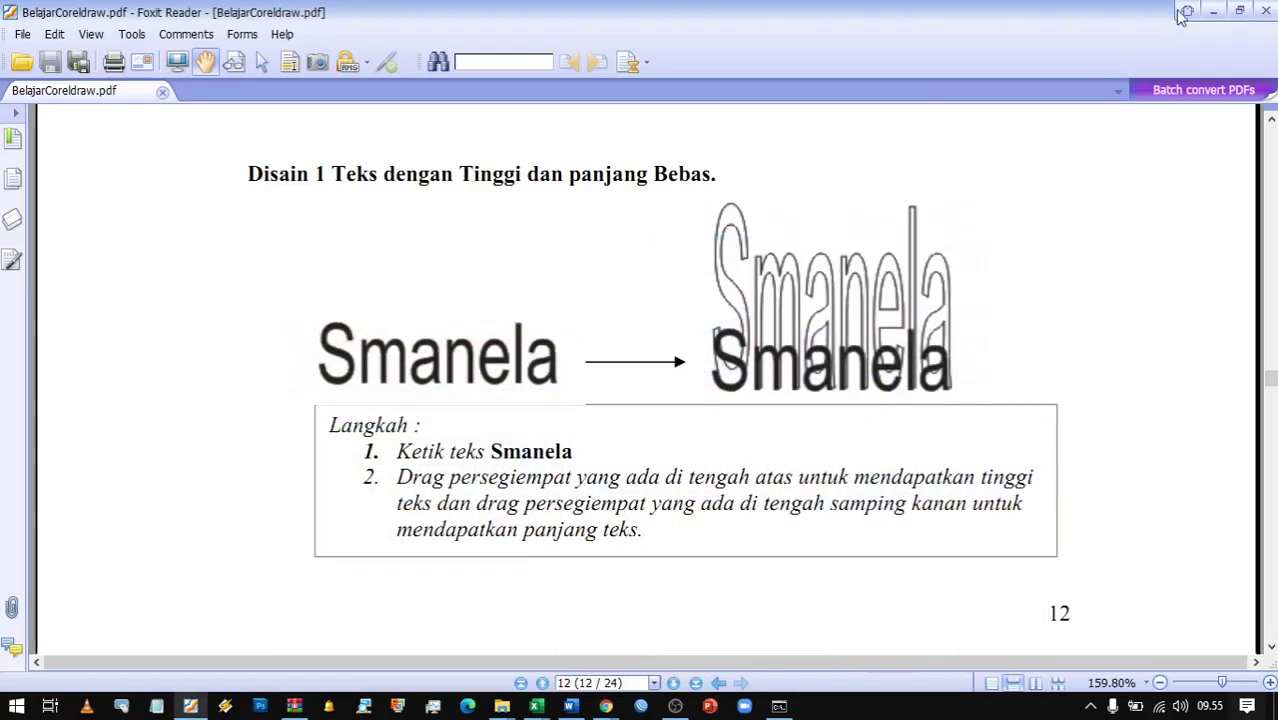
pyautogui.click(1214, 12)
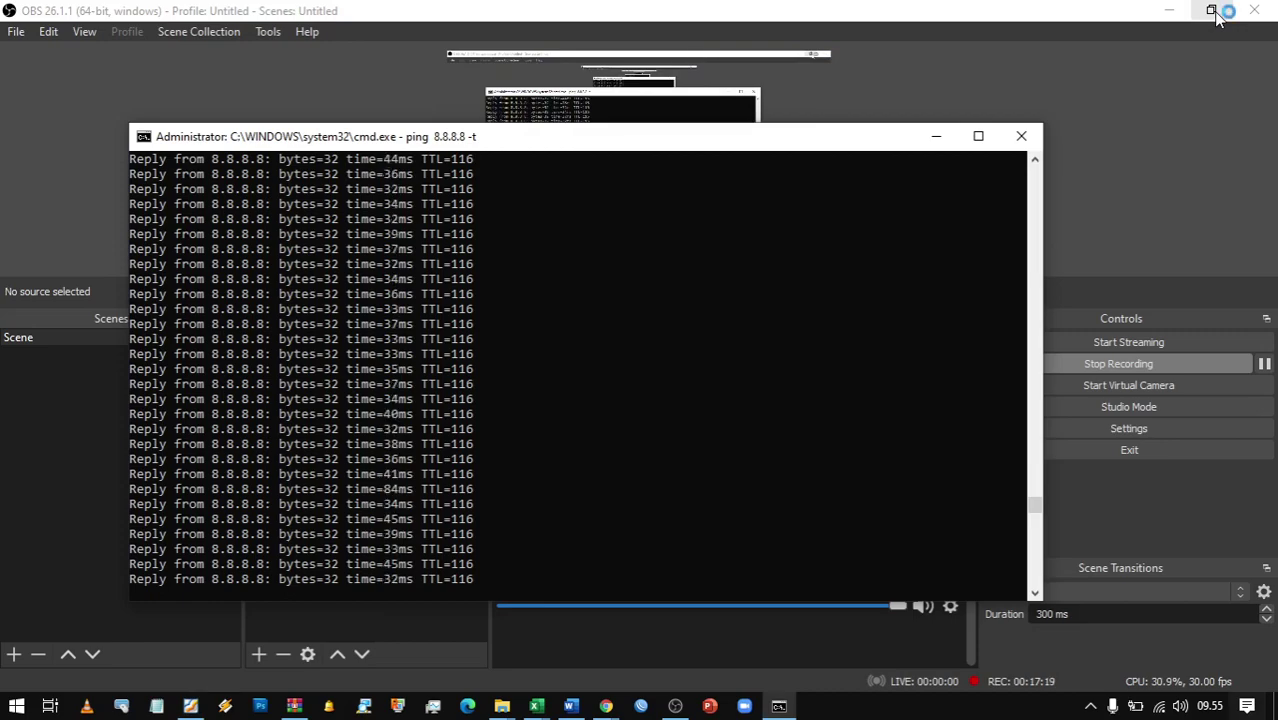
pyautogui.click(936, 136)
pyautogui.click(1175, 12)
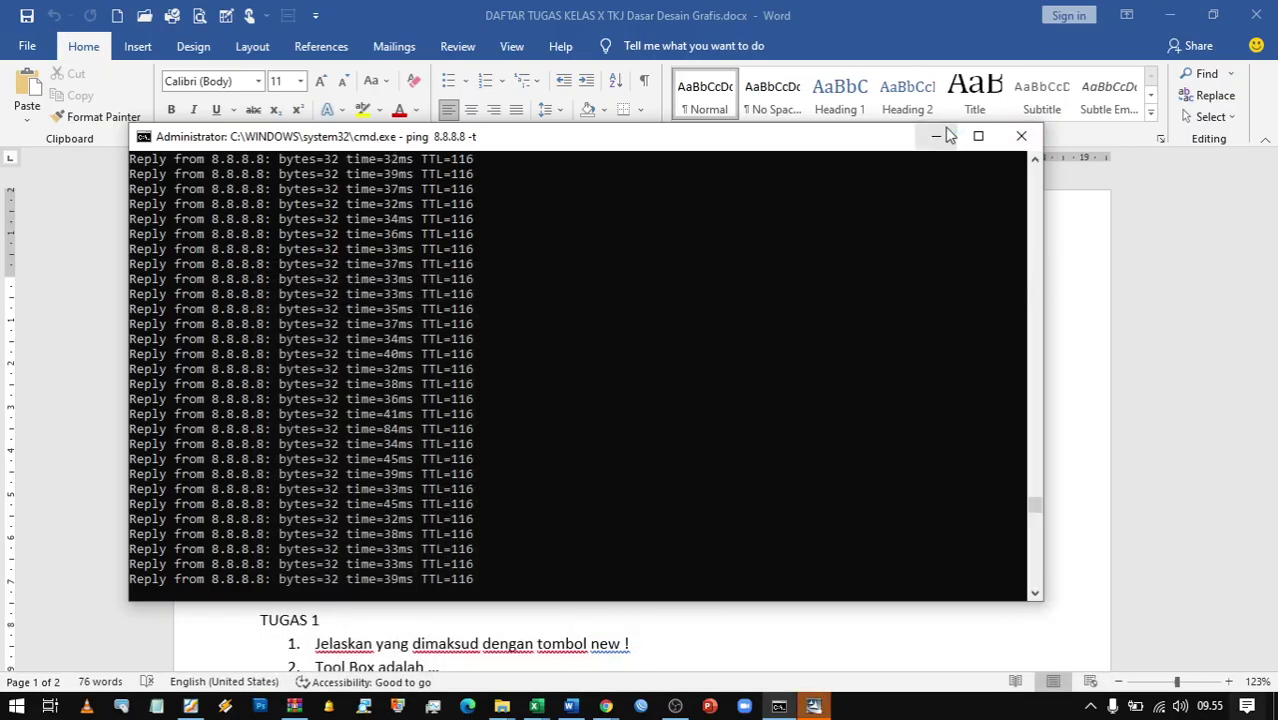
pyautogui.click(1168, 18)
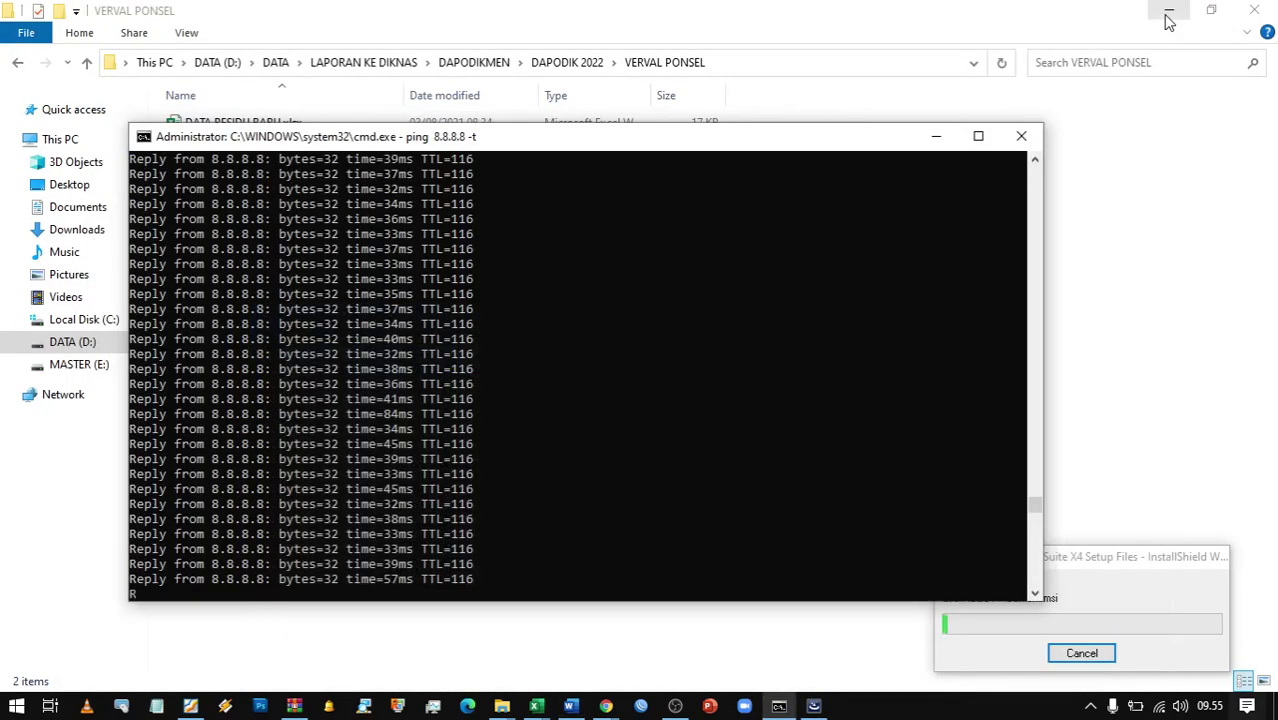
pyautogui.click(813, 706)
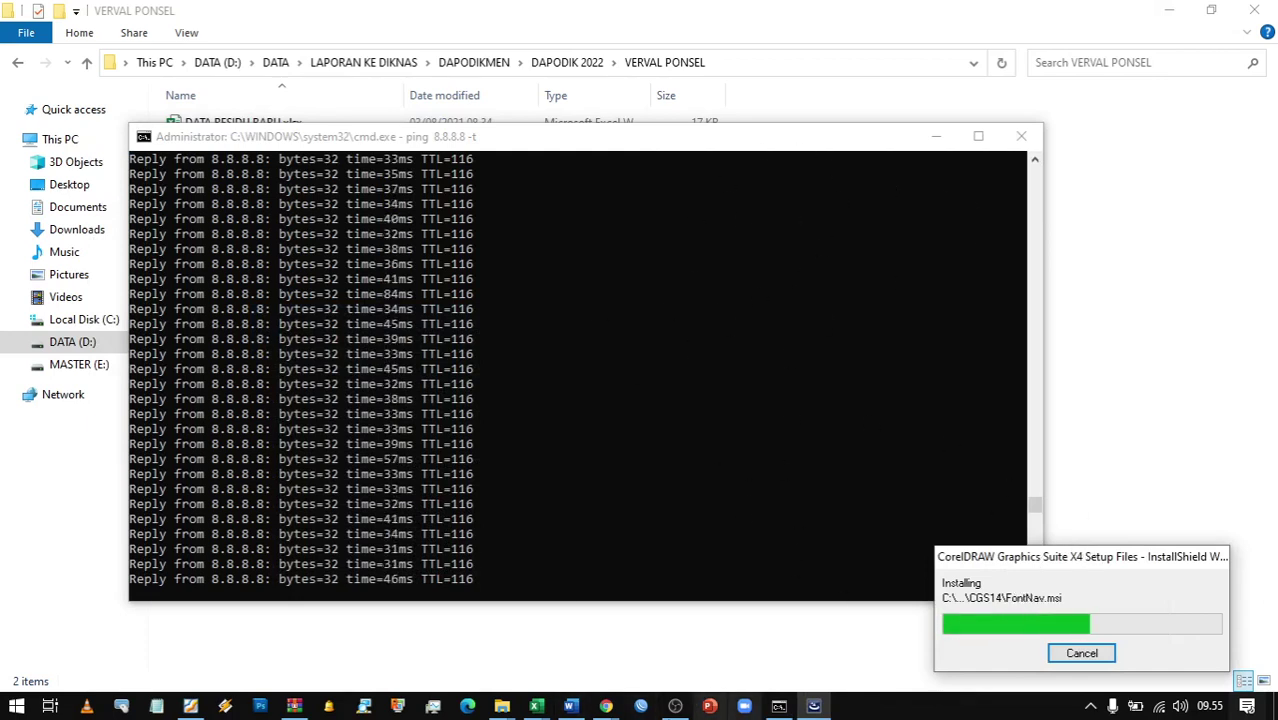
pyautogui.moveTo(595, 706)
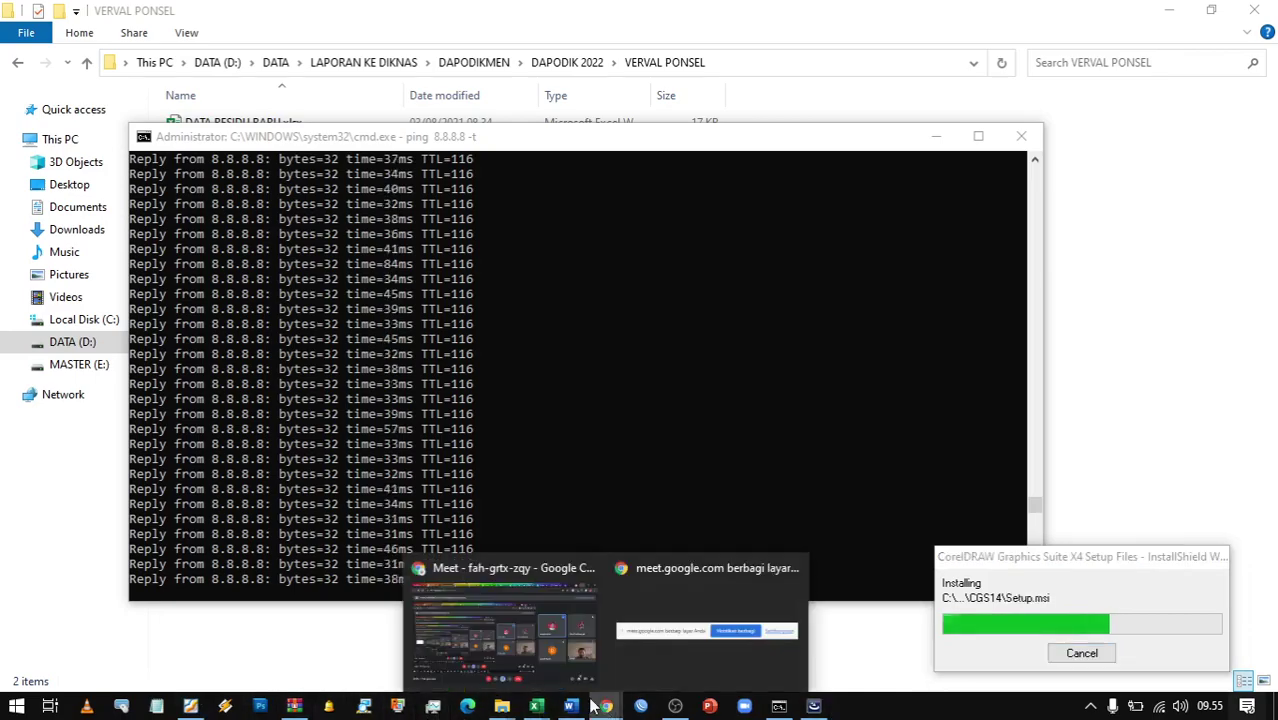
# Check the Google Meet call and the Google Meet home page in Chrome, and bring the CorelDRAW X4 setup window forward
pyautogui.click(511, 640)
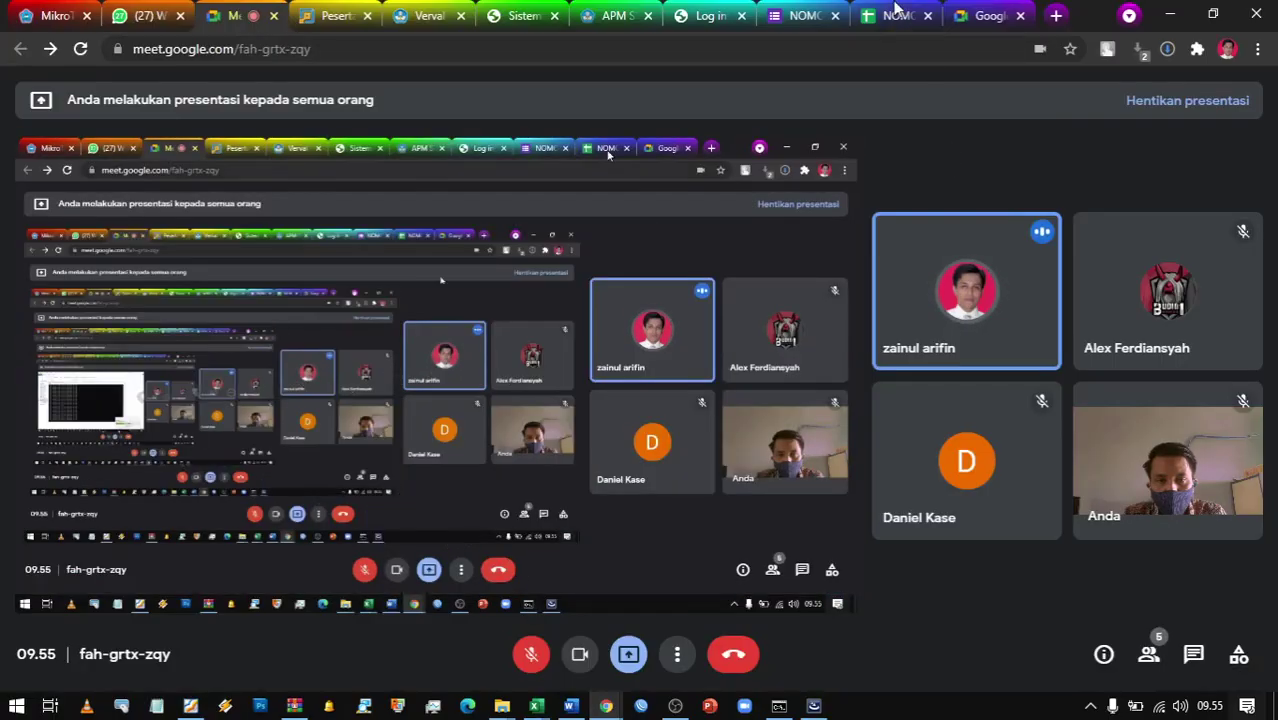
pyautogui.click(990, 14)
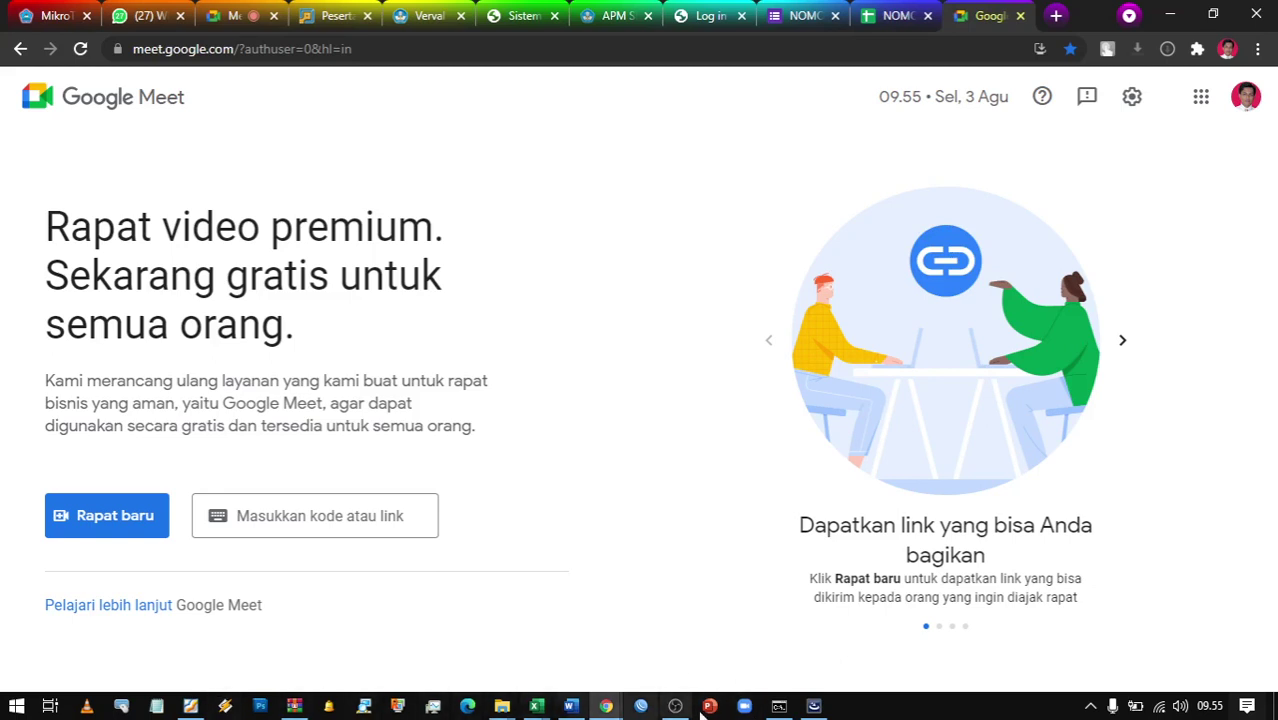
pyautogui.click(813, 706)
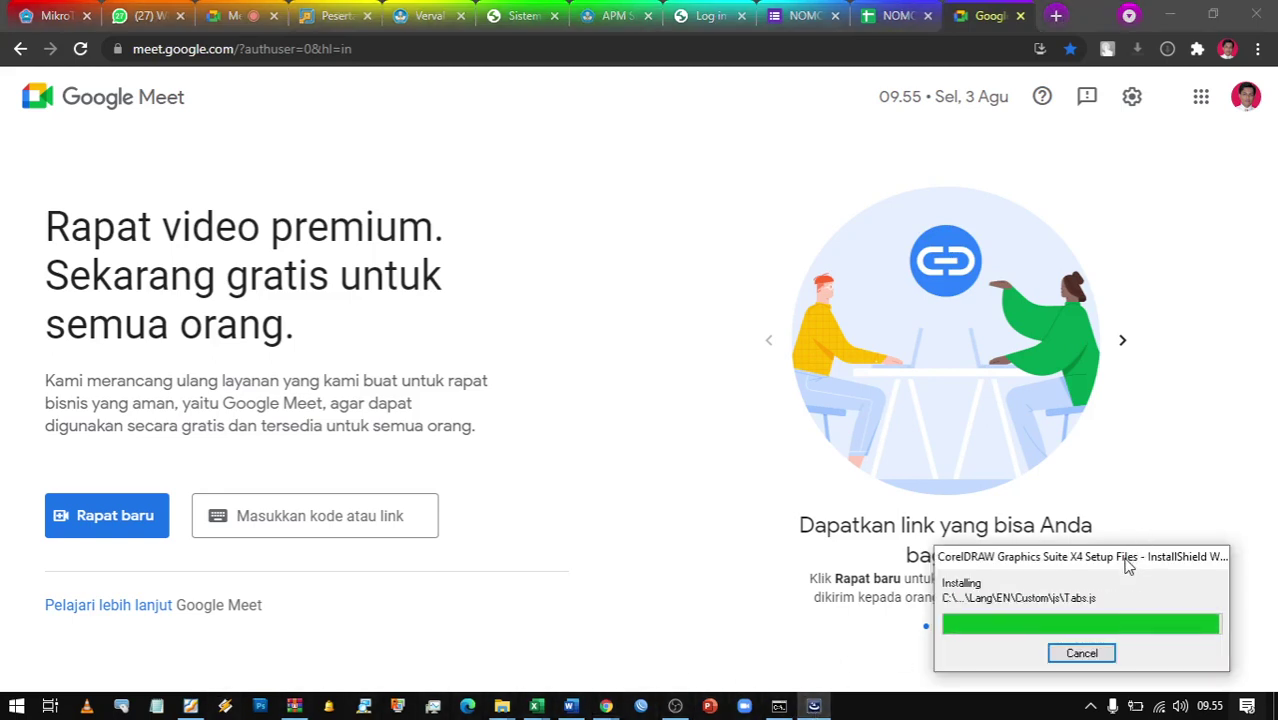
# Switch to the EDIT GAMBAR folder in File Explorer and close the Program Compatibility Assistant message about CorelDRAW Graphics Suite X4
pyautogui.moveTo(502, 706)
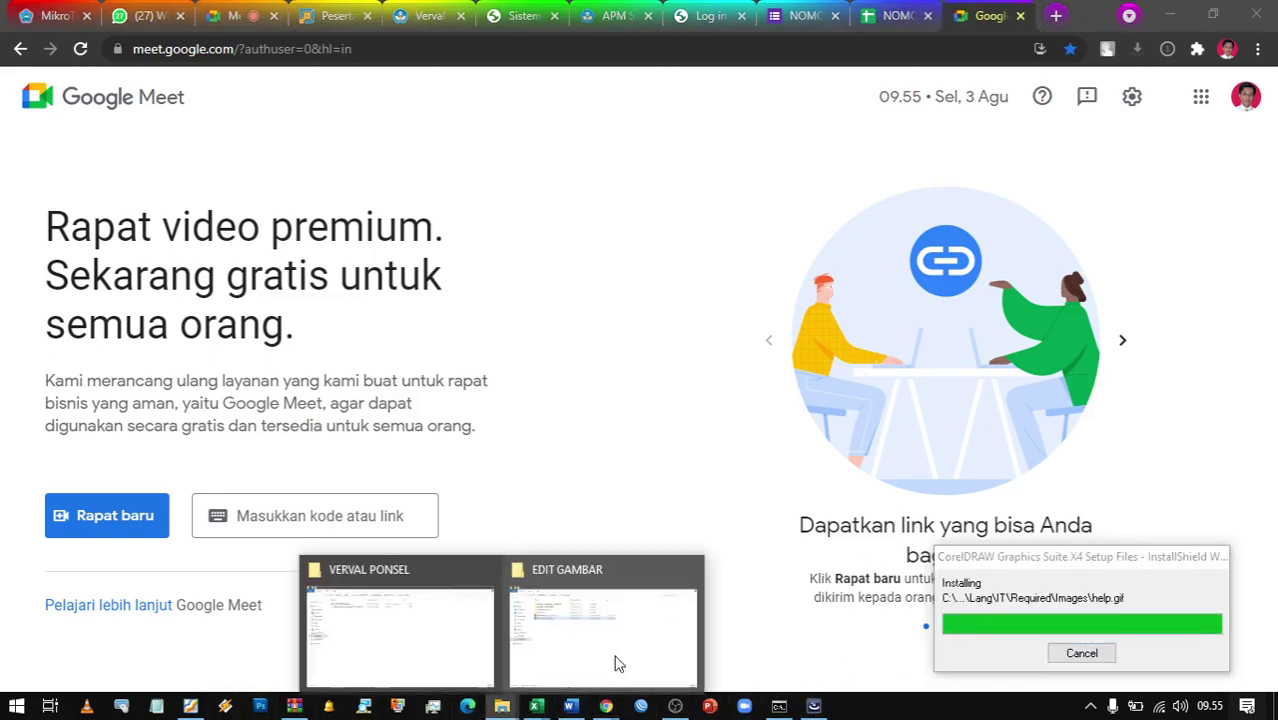
pyautogui.click(643, 640)
pyautogui.click(816, 706)
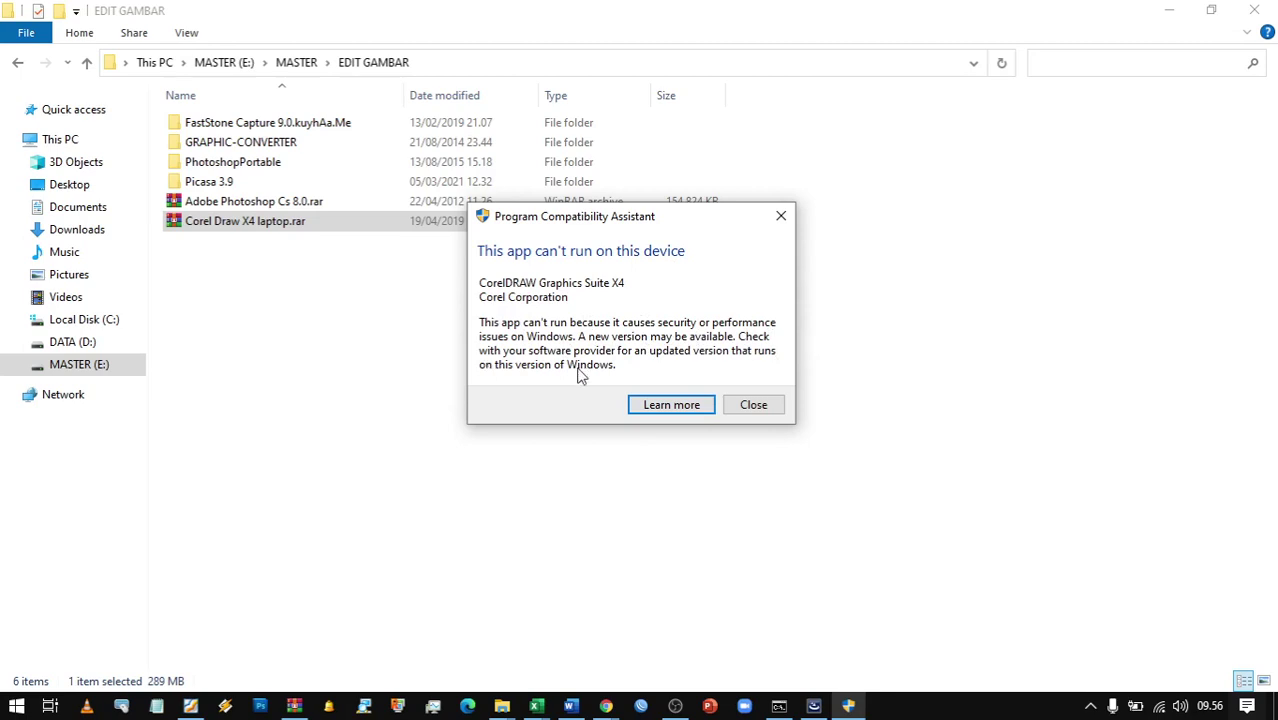
pyautogui.click(758, 416)
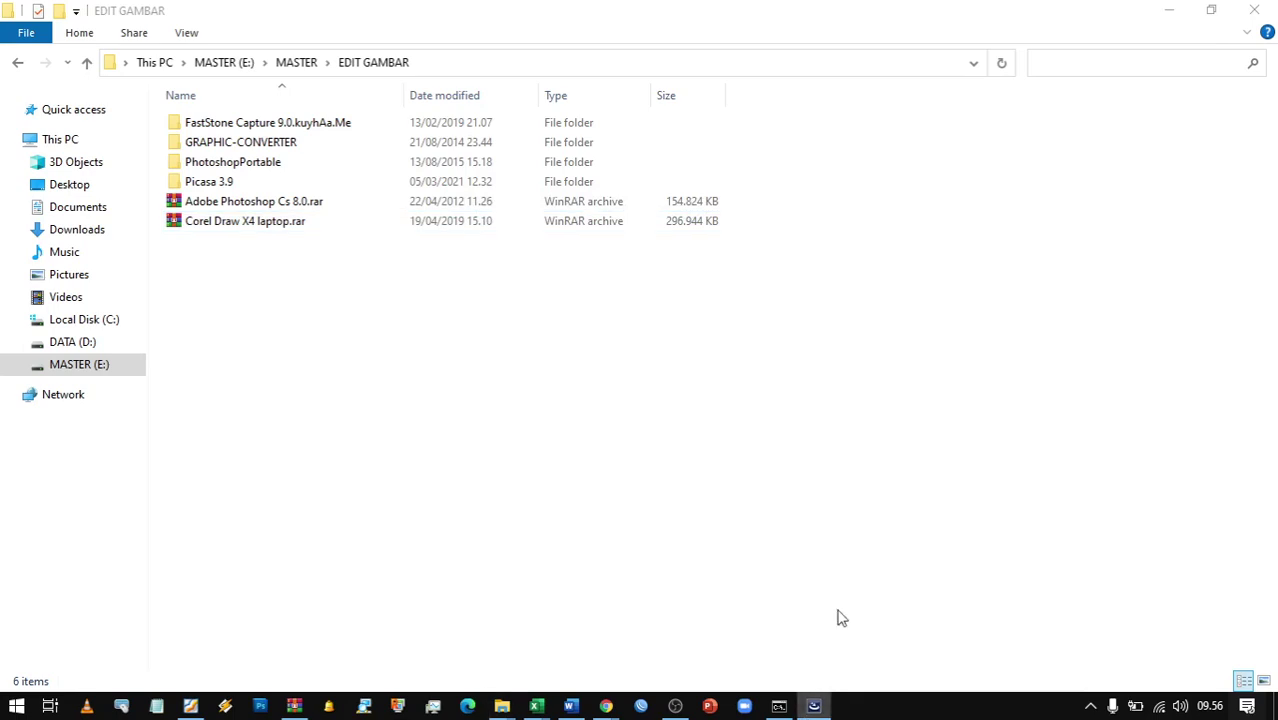
# Try to bring the CorelDRAW Graphics Suite X4 setup window forward
pyautogui.moveTo(814, 708)
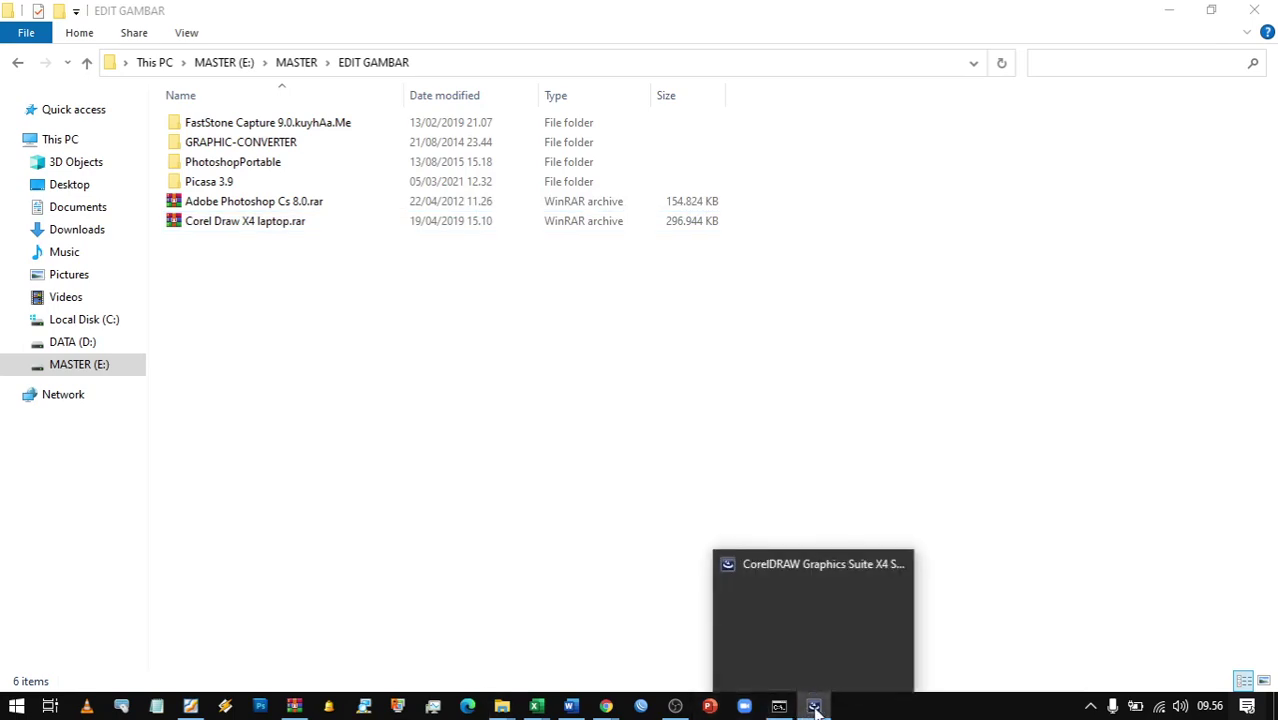
pyautogui.click(817, 645)
pyautogui.moveTo(814, 710)
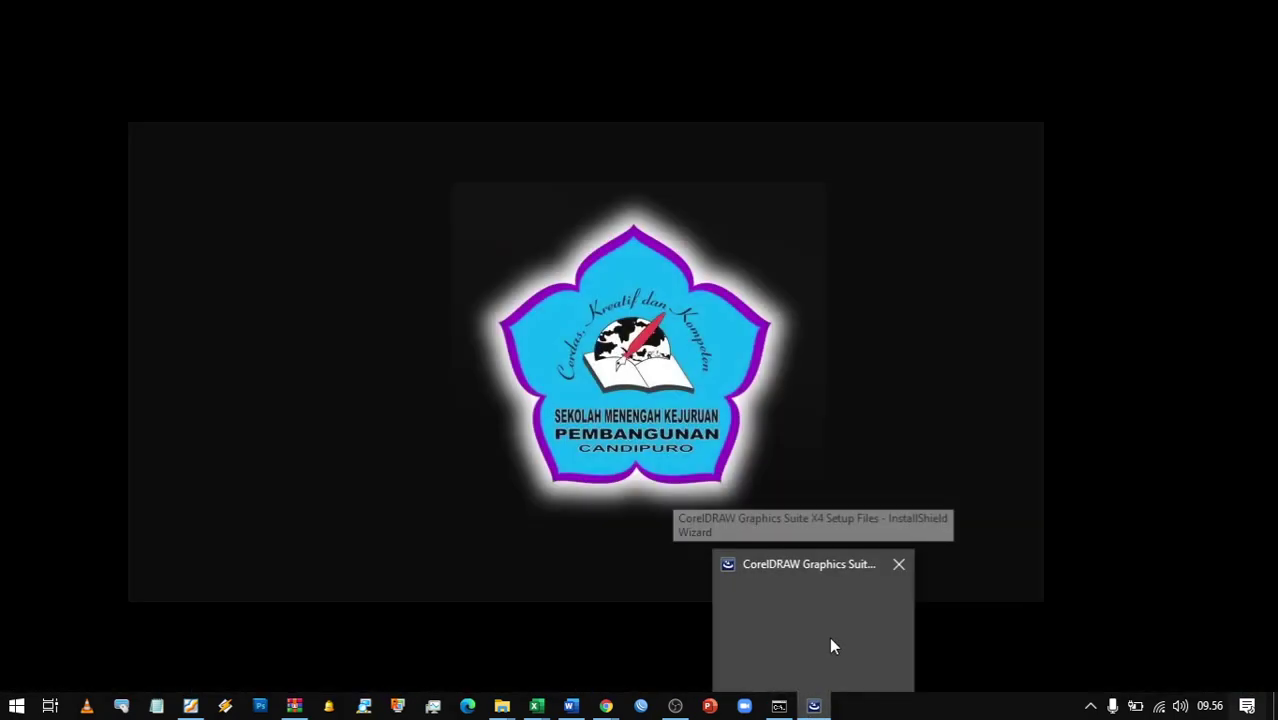
pyautogui.click(829, 640)
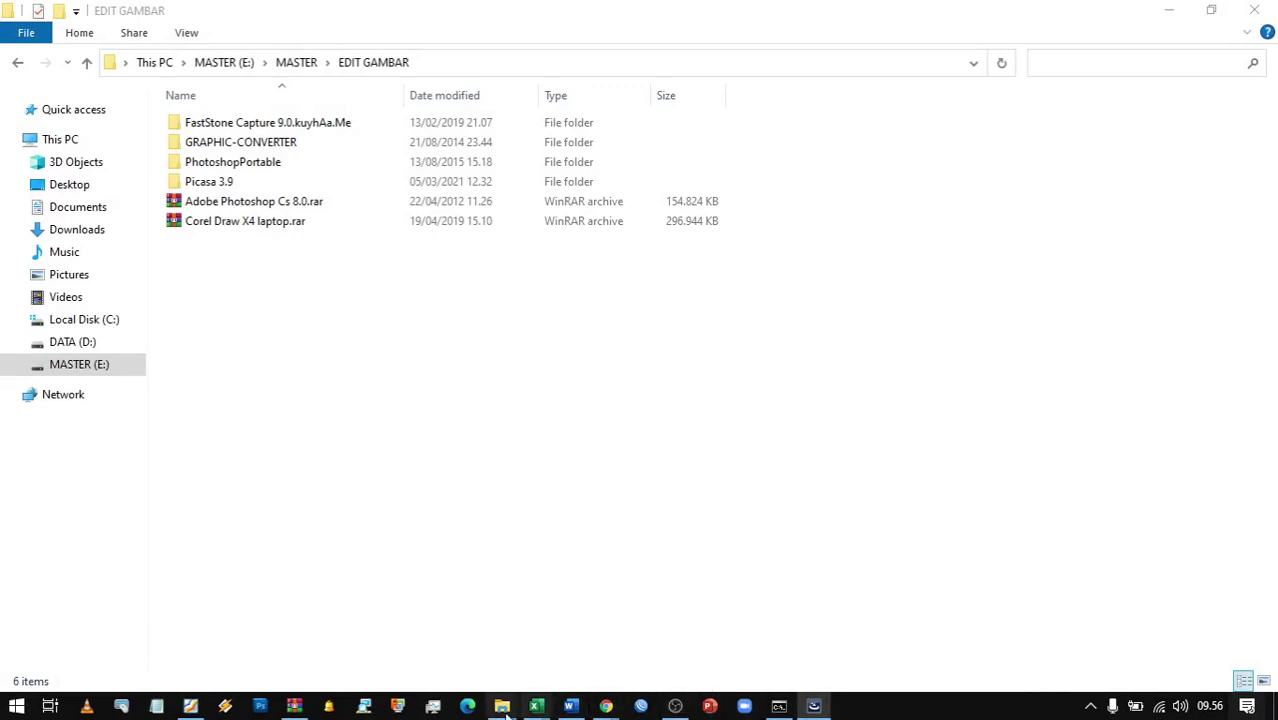
pyautogui.moveTo(505, 710)
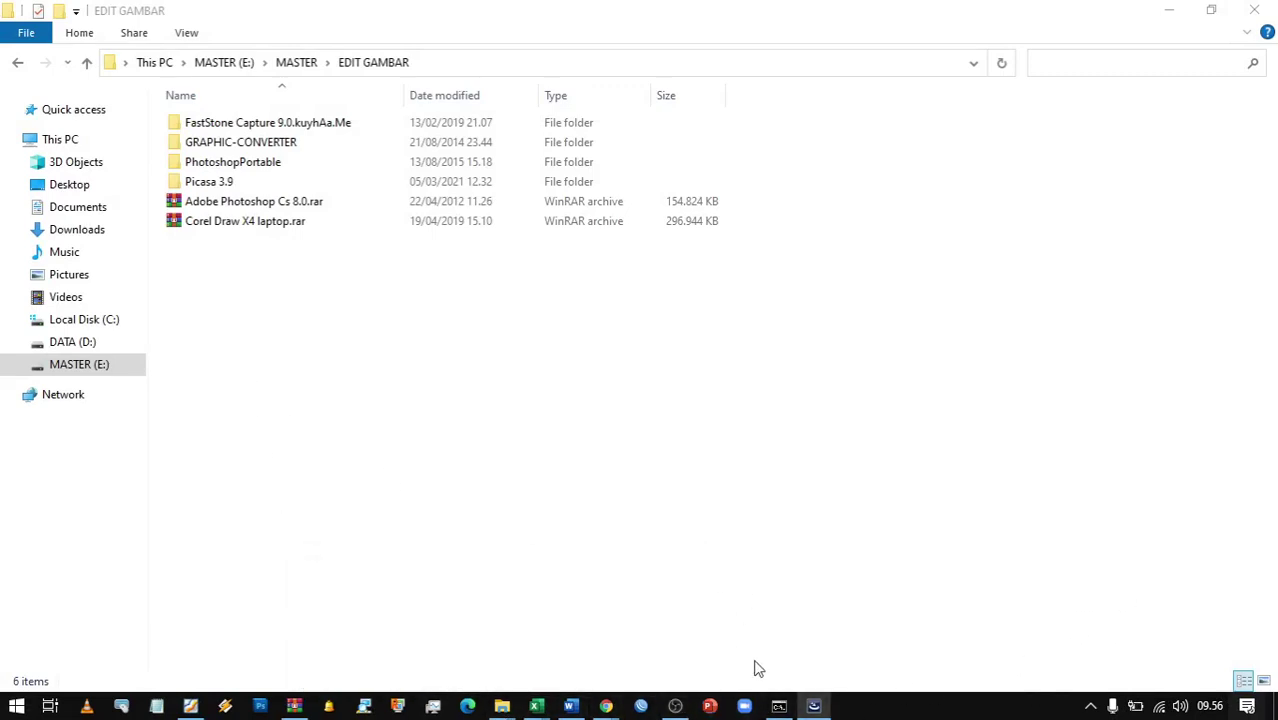
# Open Task Manager to review the running processes, and close it
pyautogui.rightClick(872, 714)
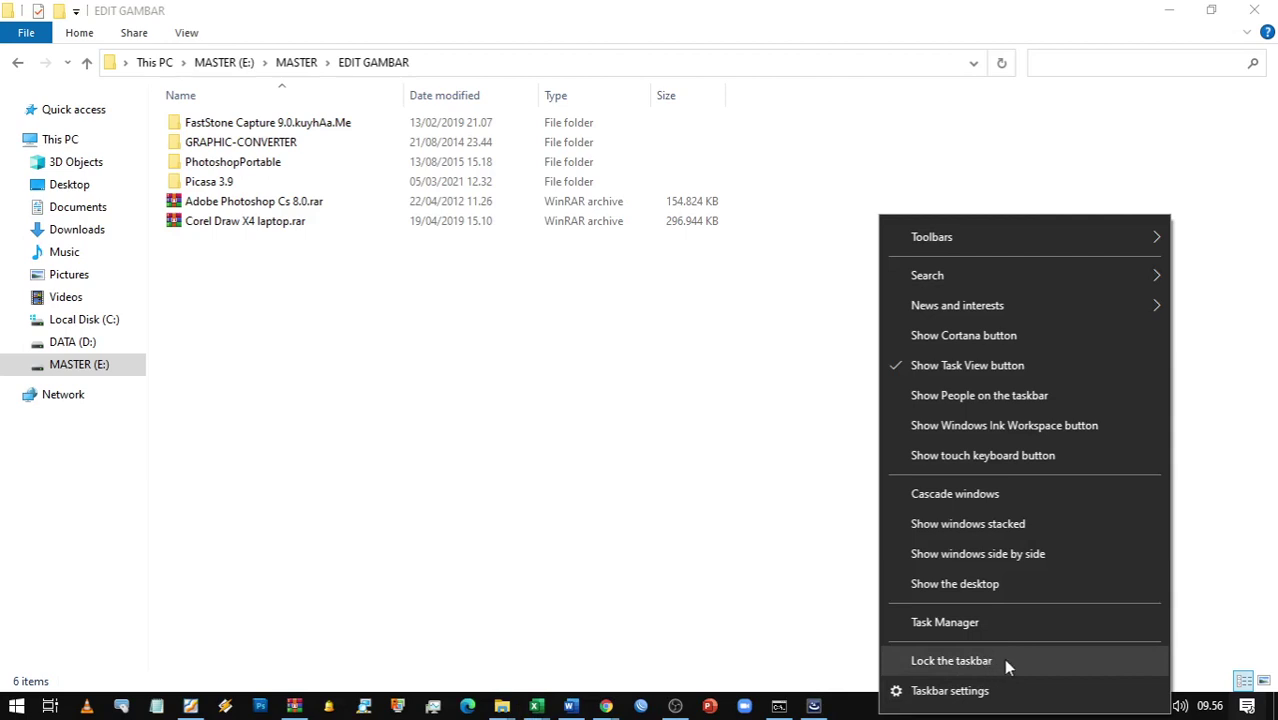
pyautogui.click(1005, 622)
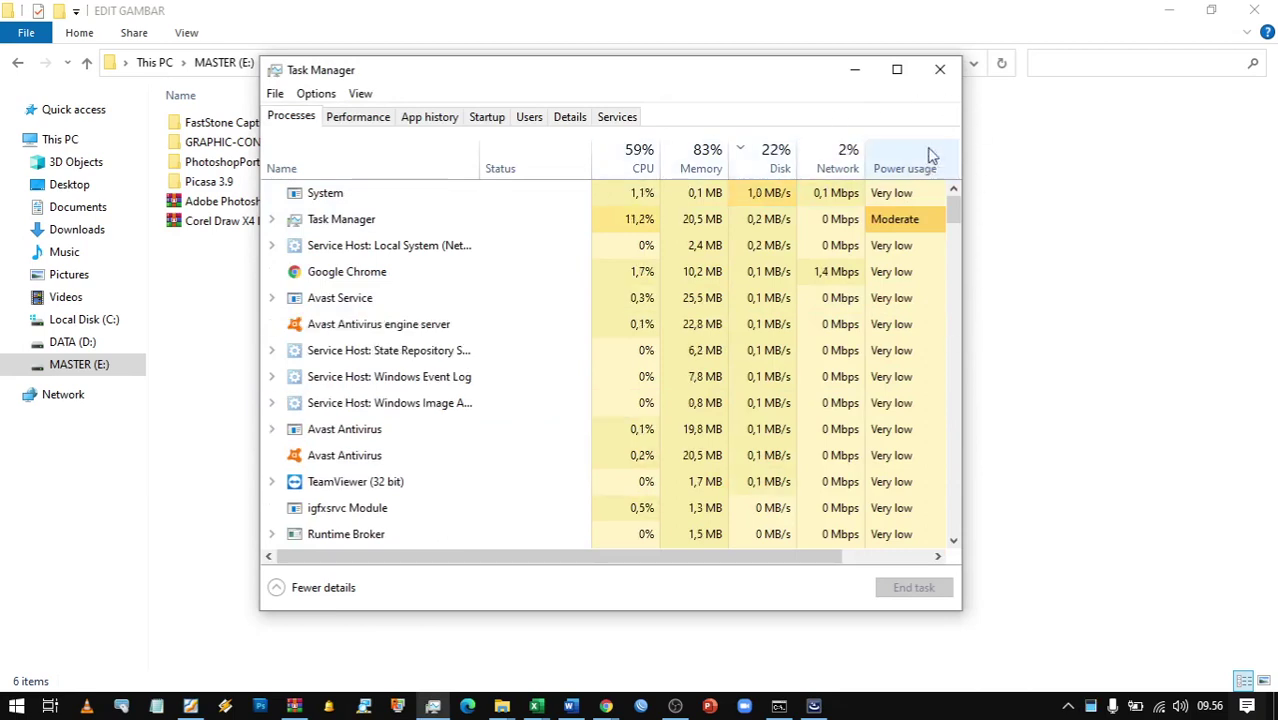
pyautogui.click(939, 70)
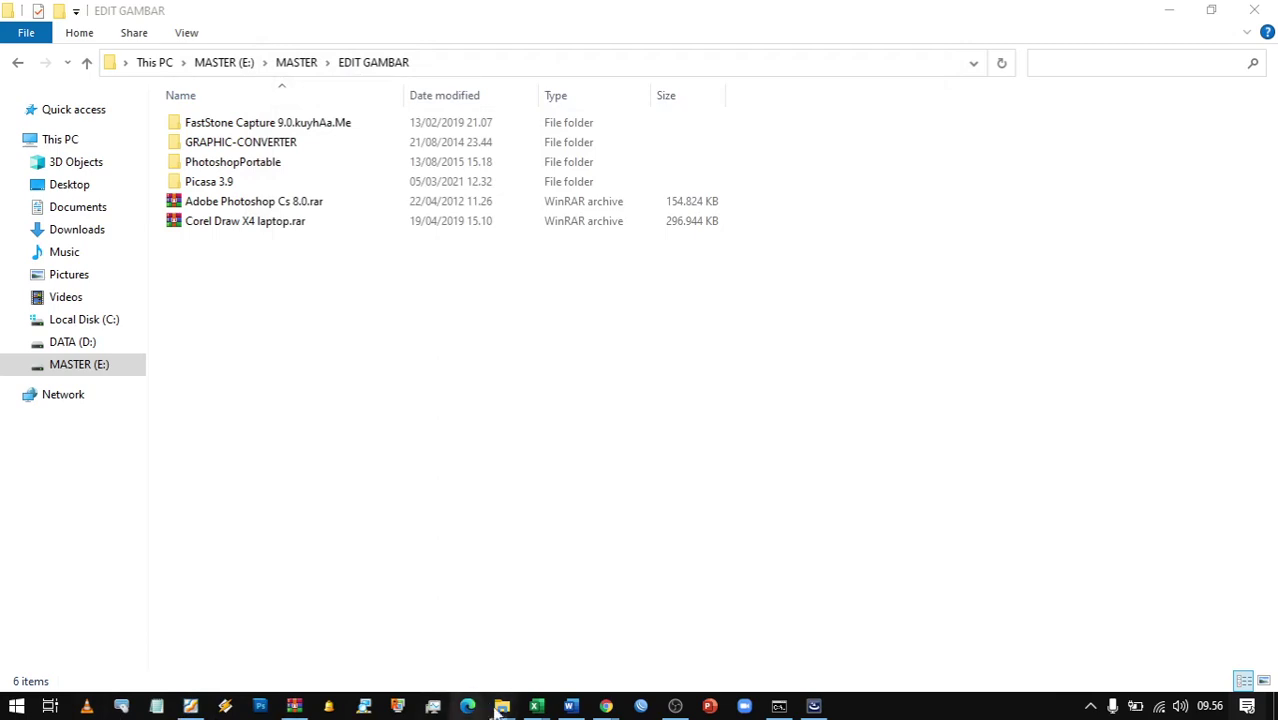
# Return to File Explorer and go back from EDIT GAMBAR to the CORELDRAW lesson folder
pyautogui.moveTo(502, 706)
pyautogui.click(575, 651)
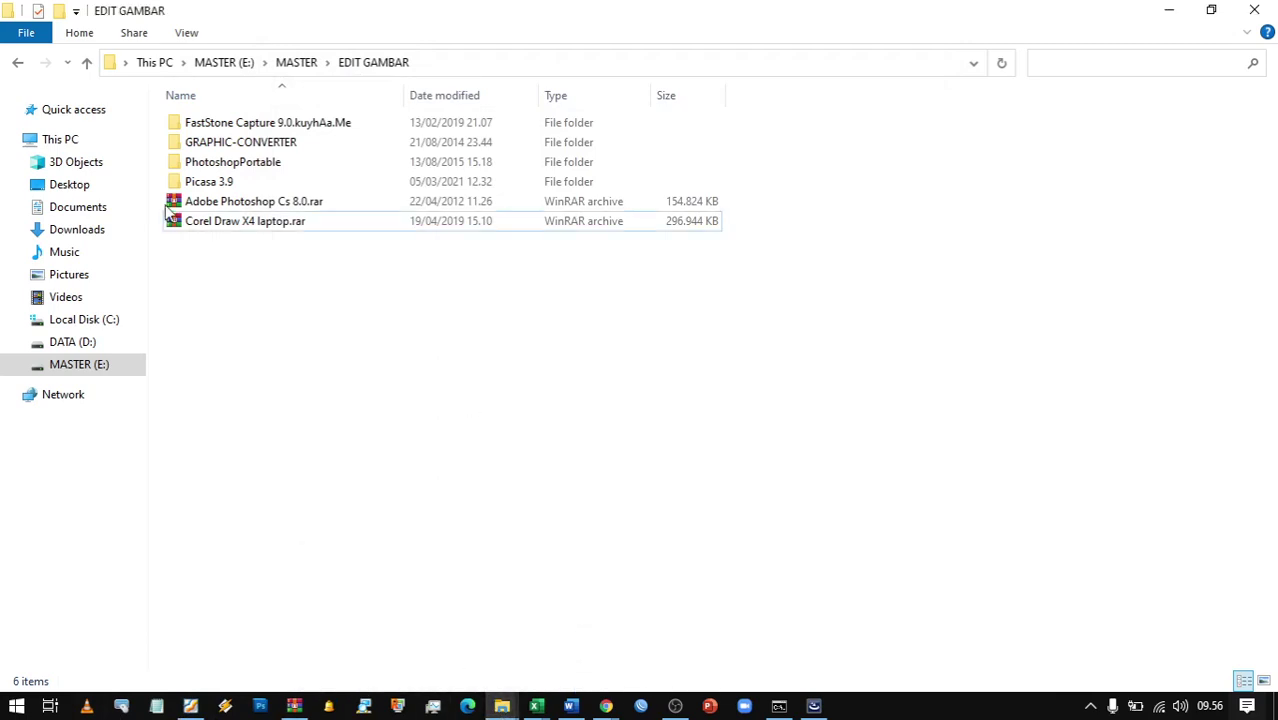
pyautogui.click(17, 64)
pyautogui.click(17, 64)
pyautogui.click(17, 64)
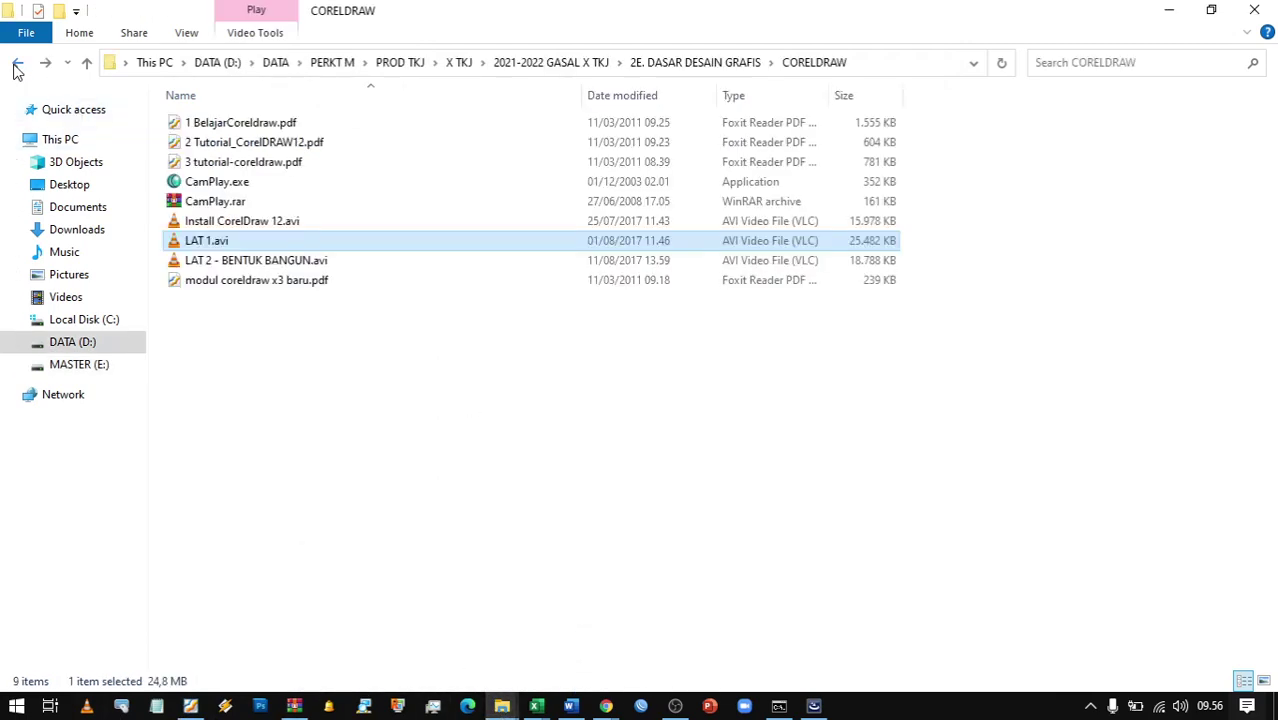
# Play LAT 1.avi in VLC in full screen and skip ahead to the CorelDRAW 12 demonstration
pyautogui.doubleClick(207, 242)
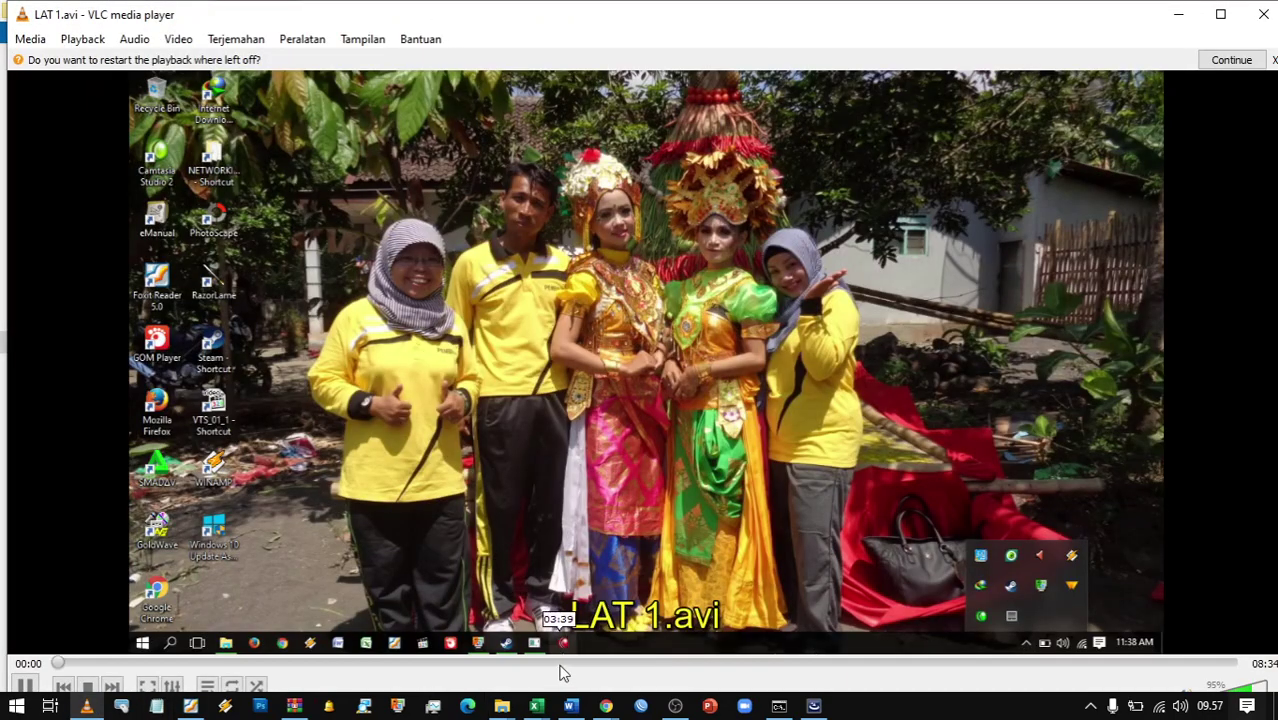
pyautogui.doubleClick(614, 595)
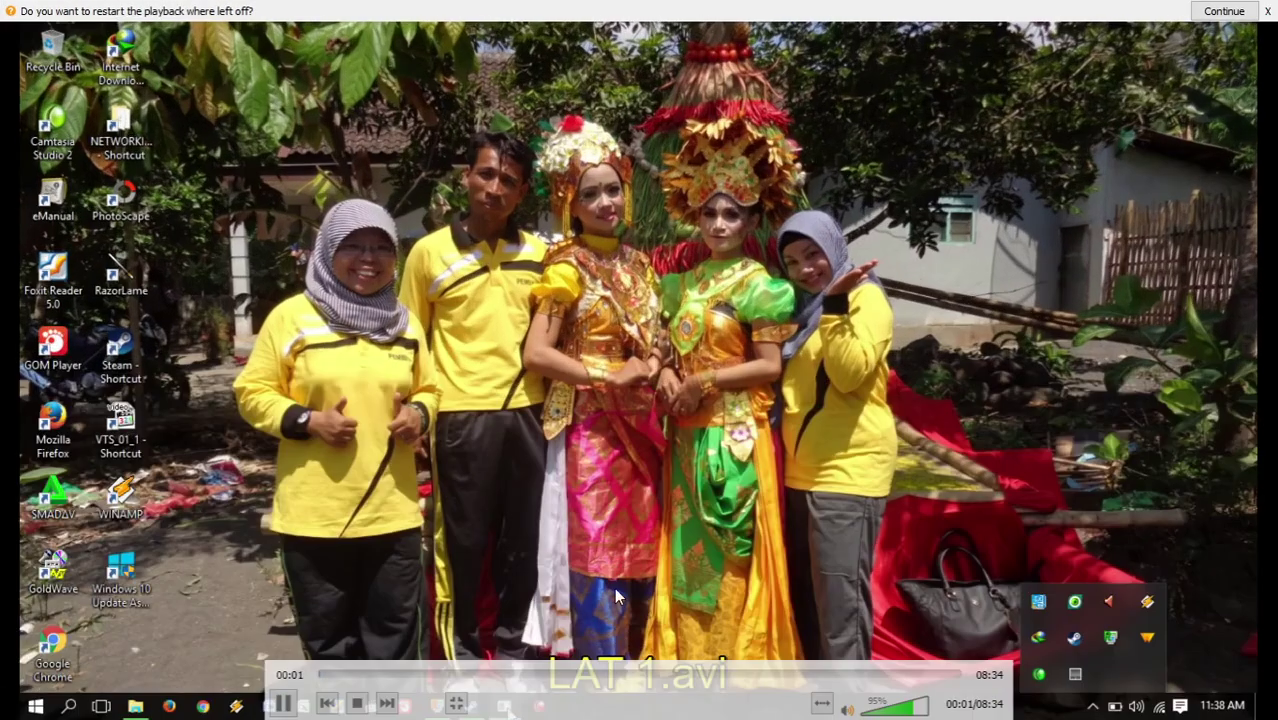
pyautogui.click(580, 678)
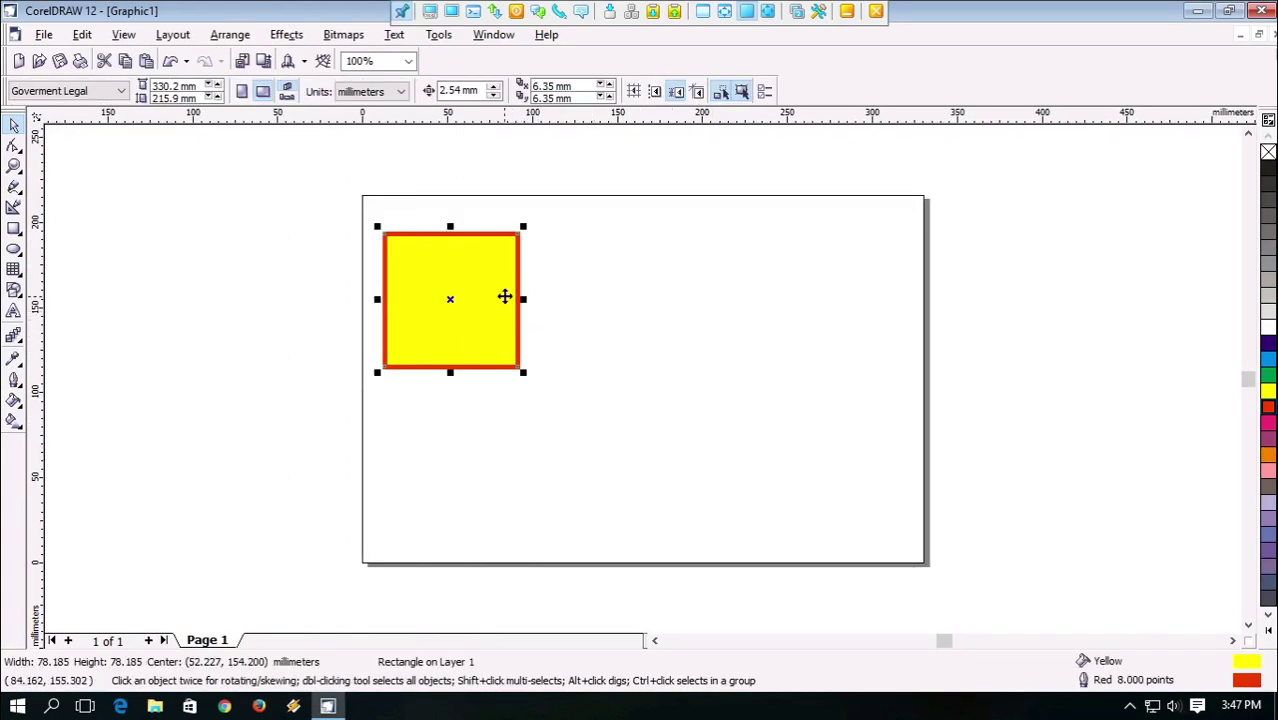
# Copy the yellow square with the red outline to the right side of the page, level with the original
pyautogui.moveTo(505, 297); pyautogui.dragTo(768, 281)
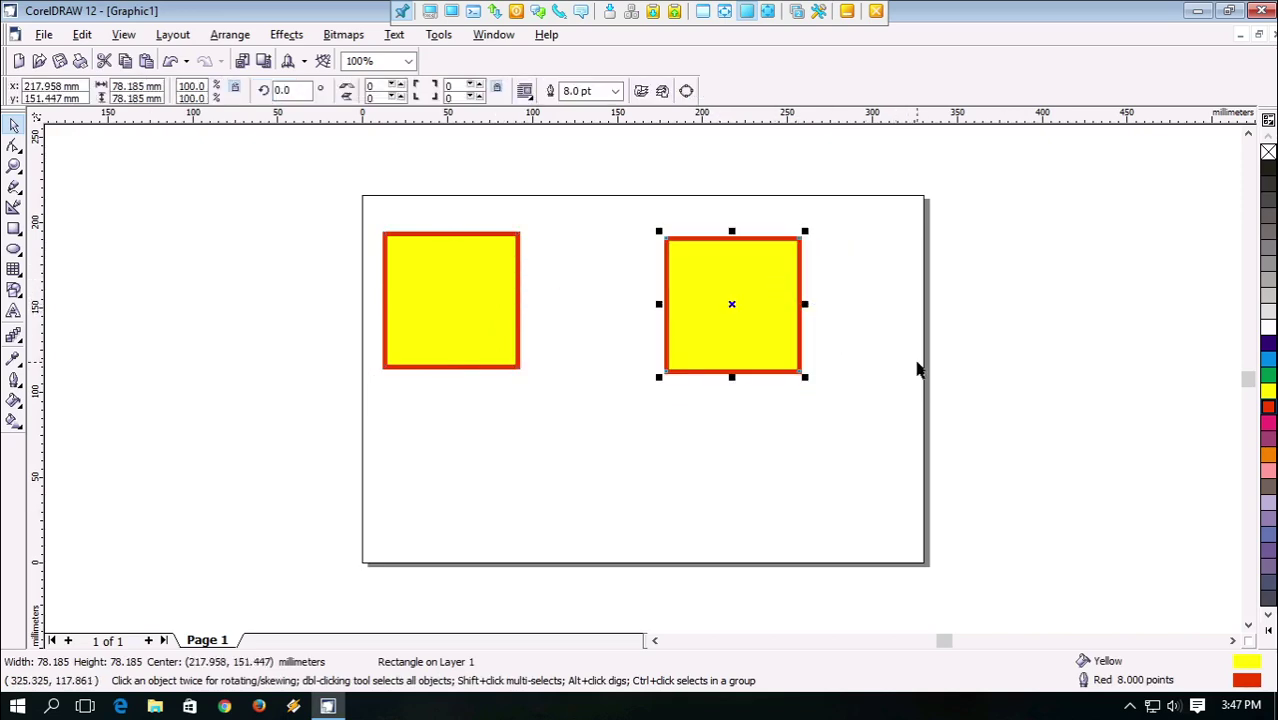
pyautogui.moveTo(765, 283); pyautogui.dragTo(760, 279)
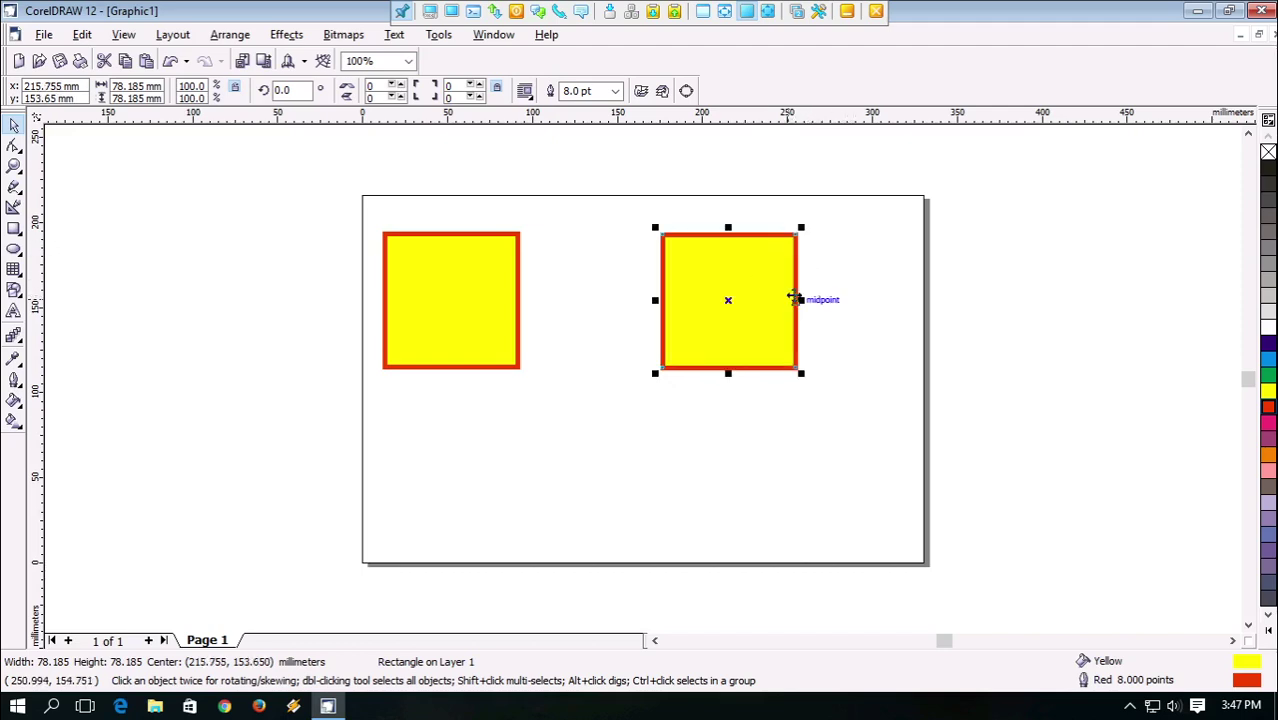
pyautogui.click(873, 257)
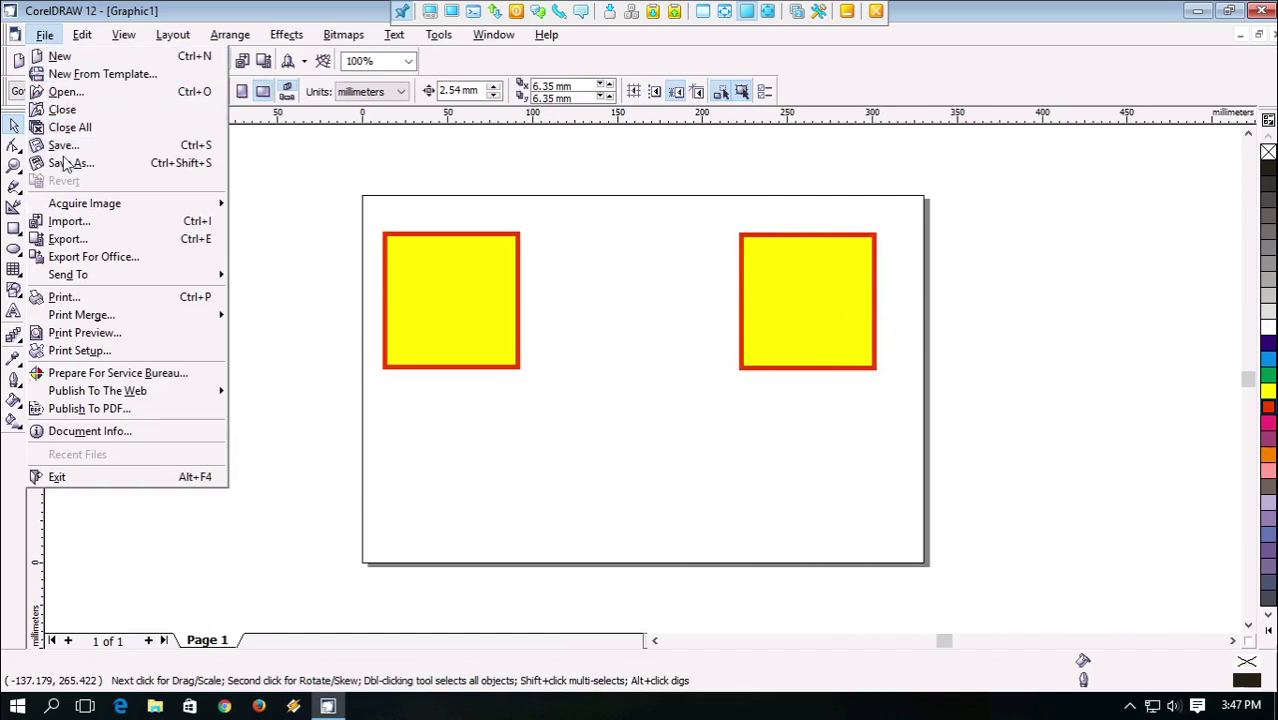
# Save the drawing as 1 in CDR - CorelDRAW format in the LATIHAN CORELDRAW folder
pyautogui.click(98, 163)
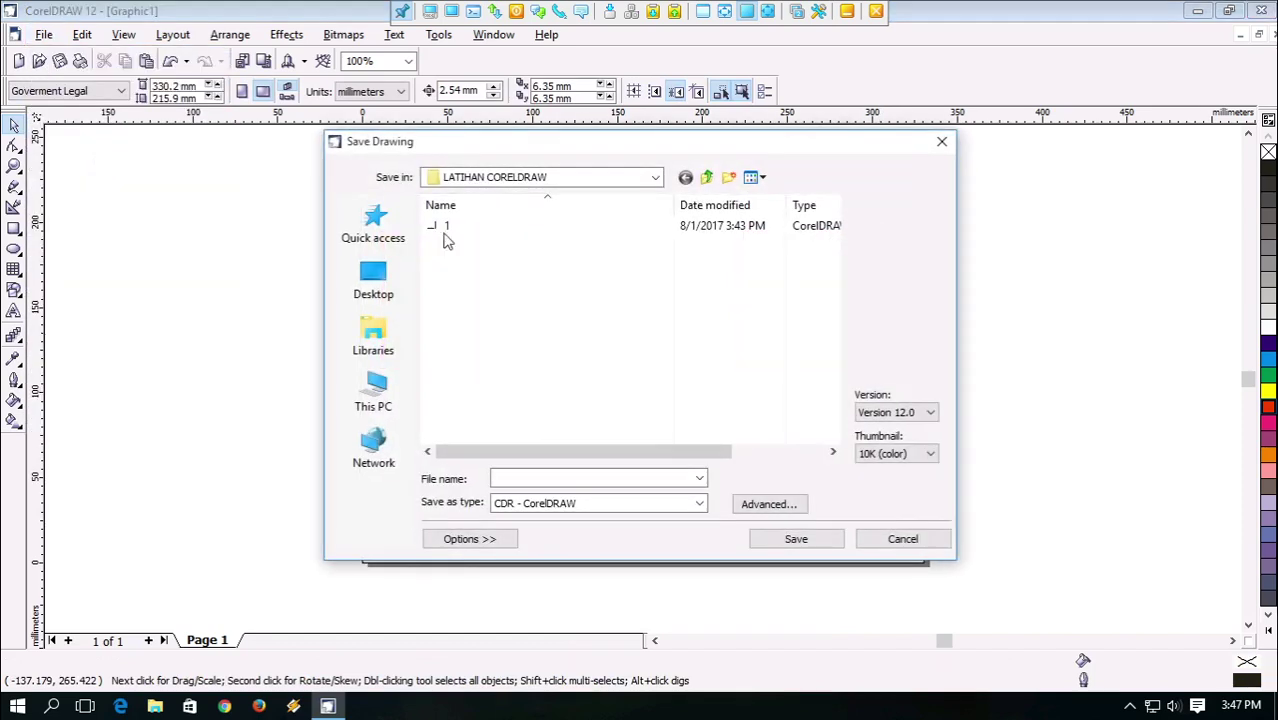
pyautogui.click(599, 478)
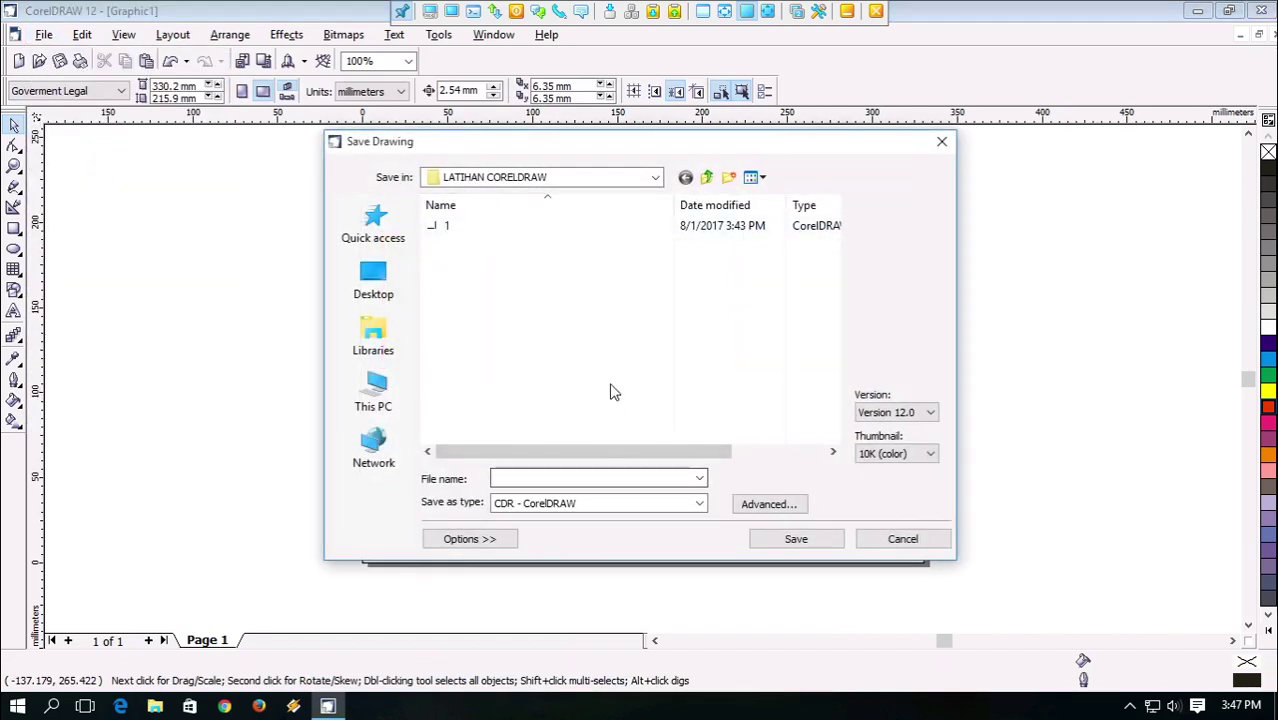
pyautogui.click(655, 177)
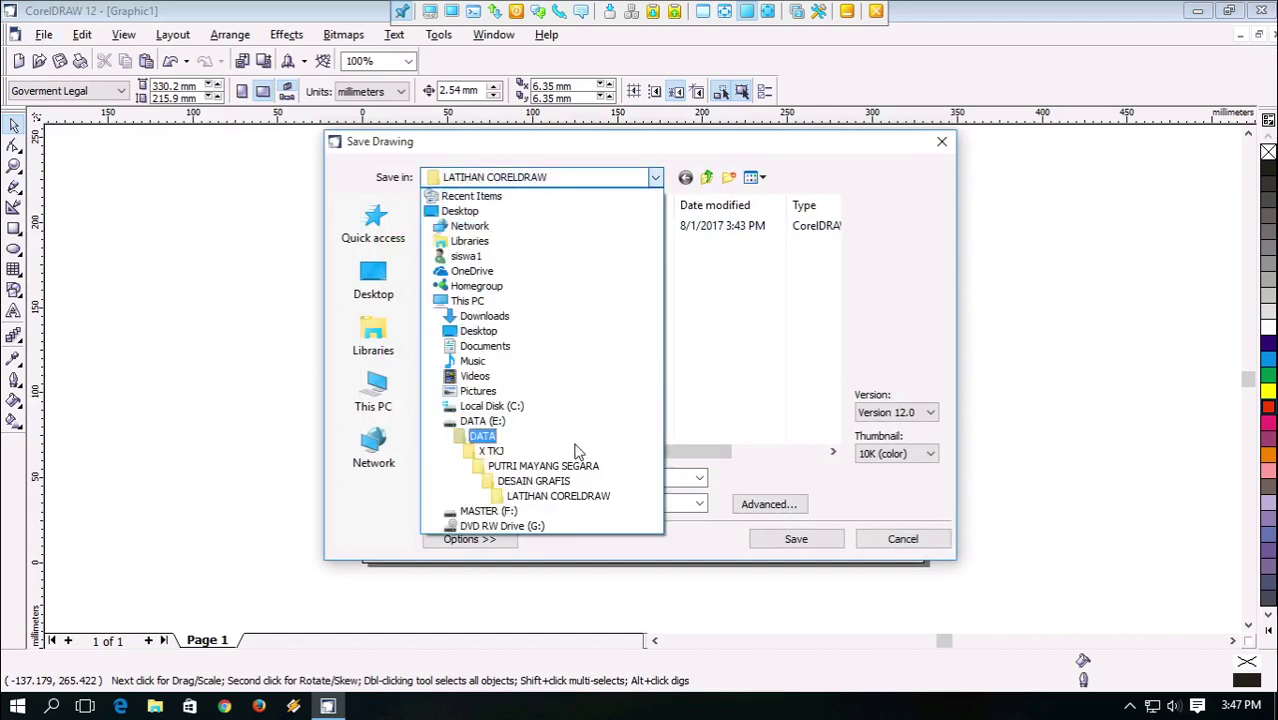
pyautogui.click(604, 497)
pyautogui.click(610, 479)
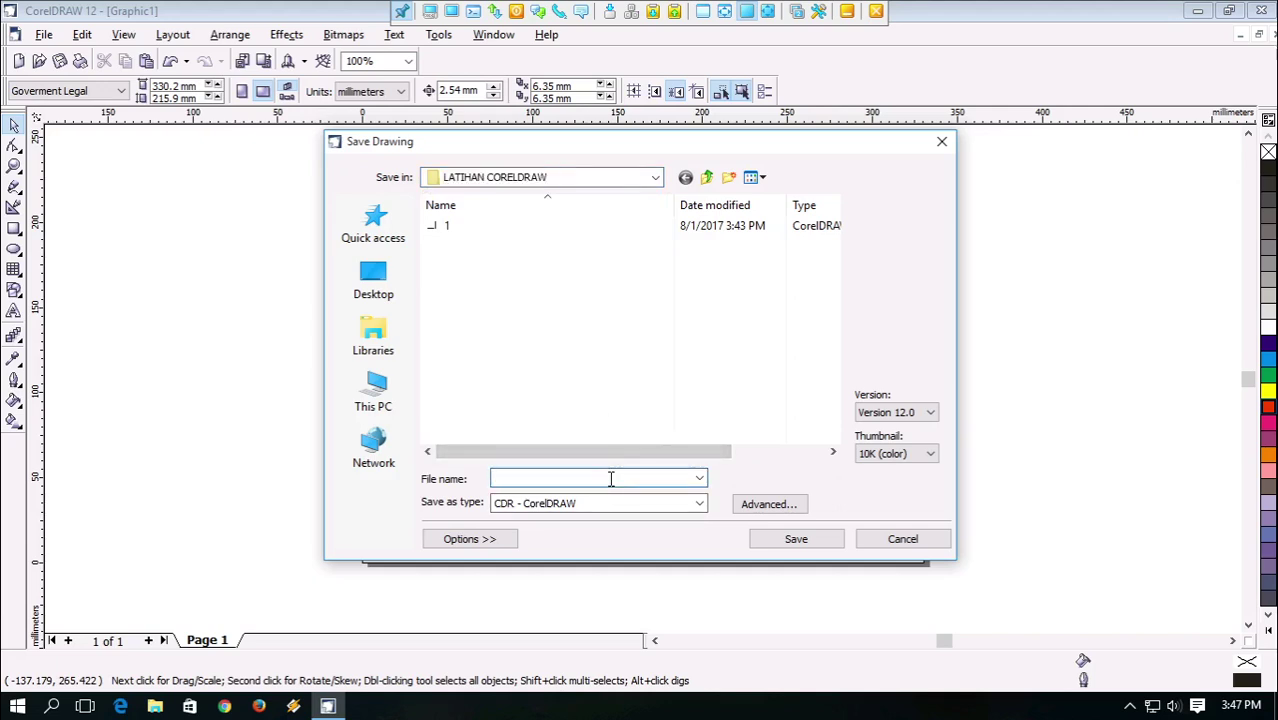
pyautogui.click(823, 543)
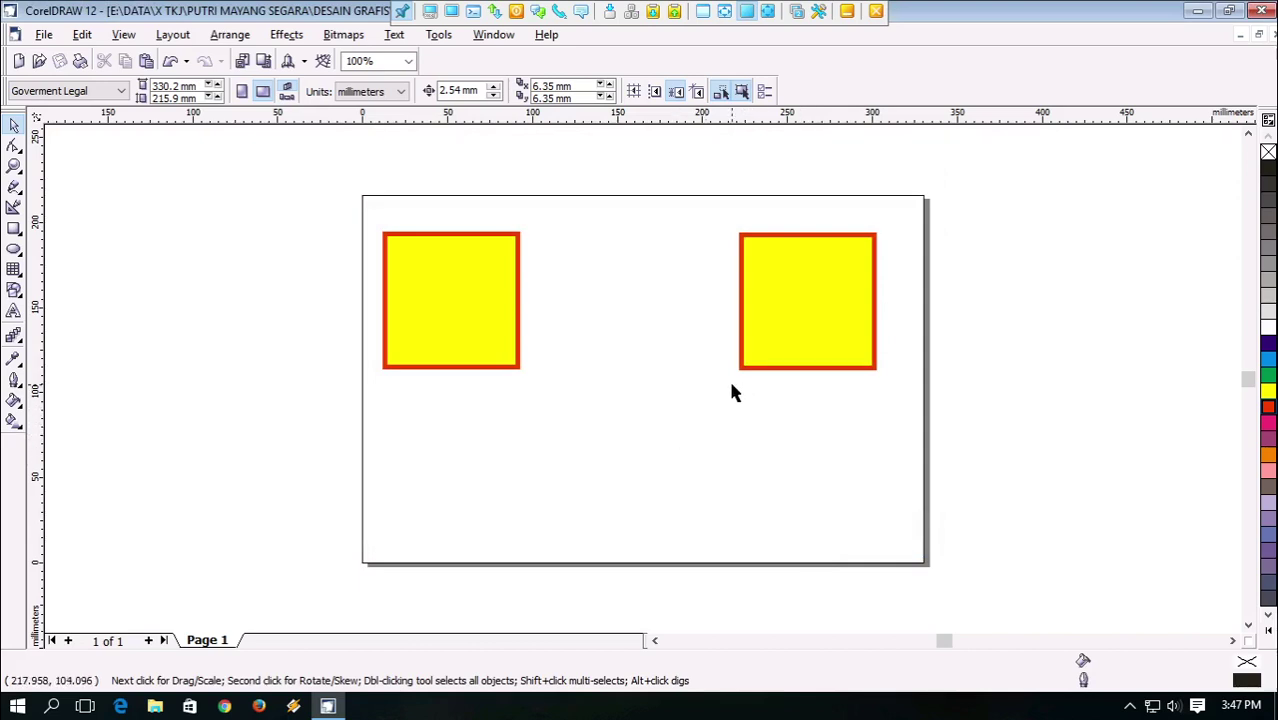
# Export the drawing as an image named COBA 1 to LATIHAN CORELDRAW, inside the student's DESAIN GRAFIS folder under DATA (E:), DATA, X TKJ
pyautogui.click(44, 34)
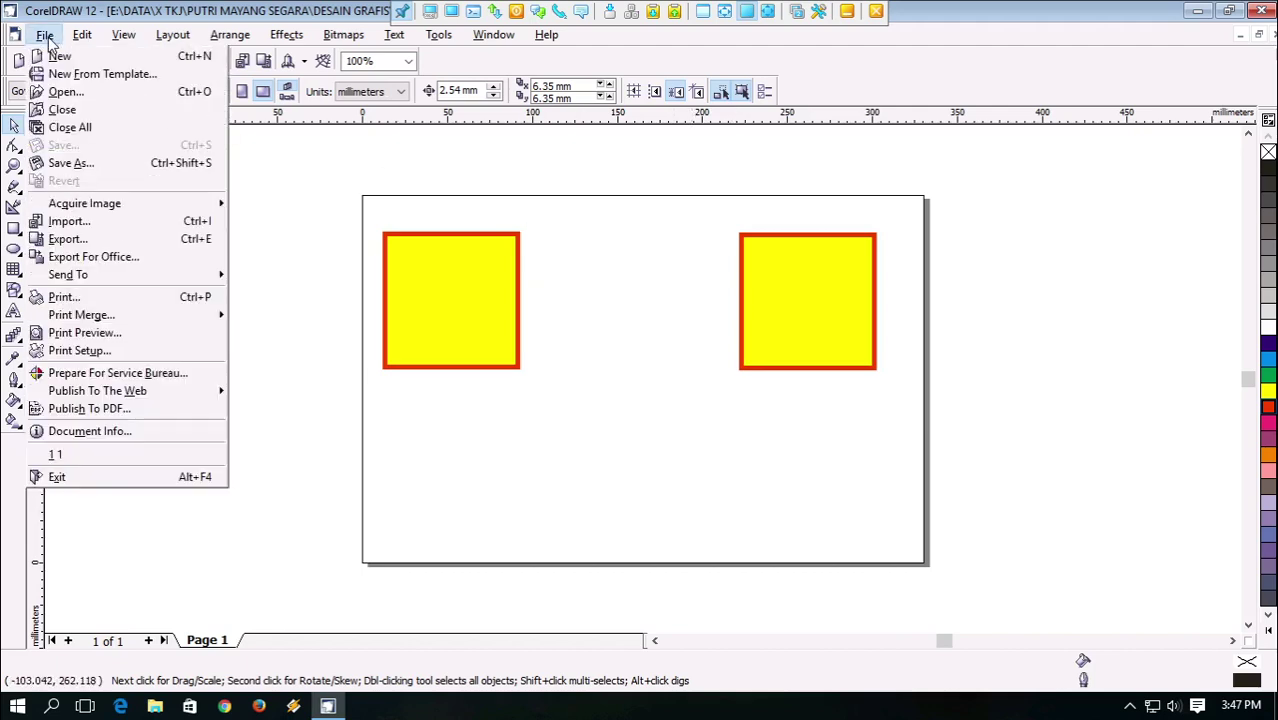
pyautogui.click(165, 240)
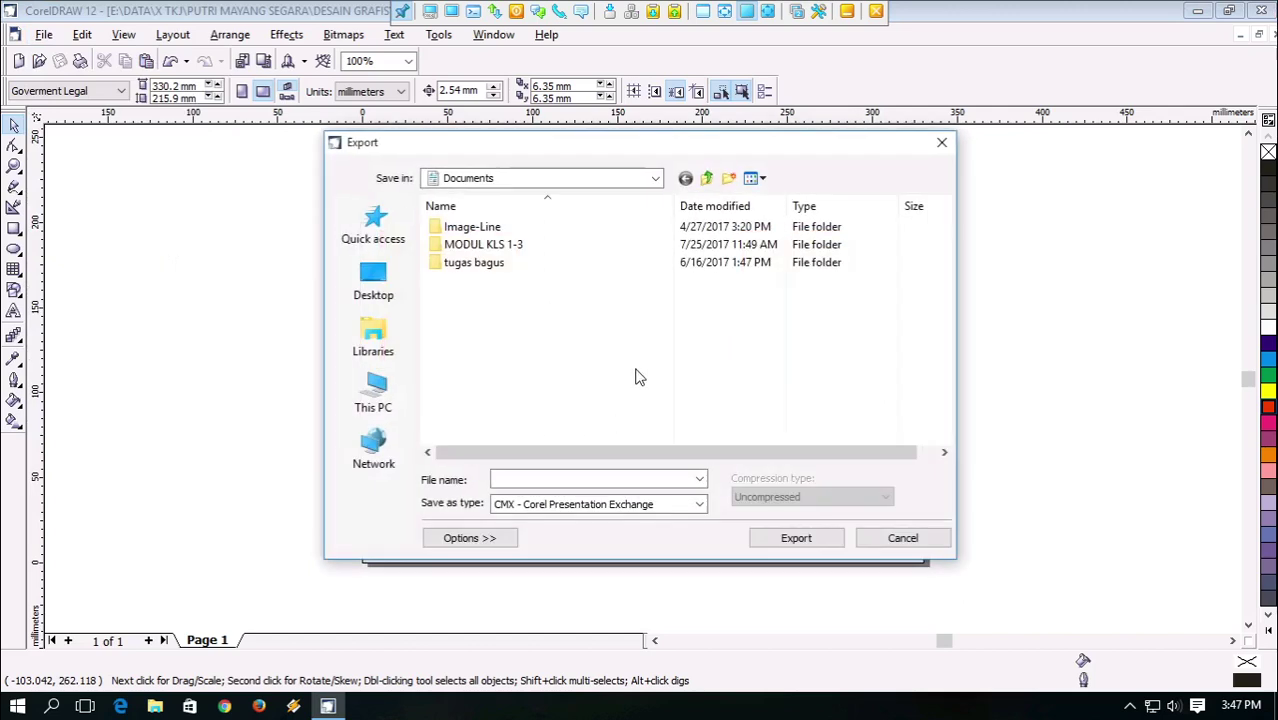
pyautogui.click(655, 178)
pyautogui.click(519, 423)
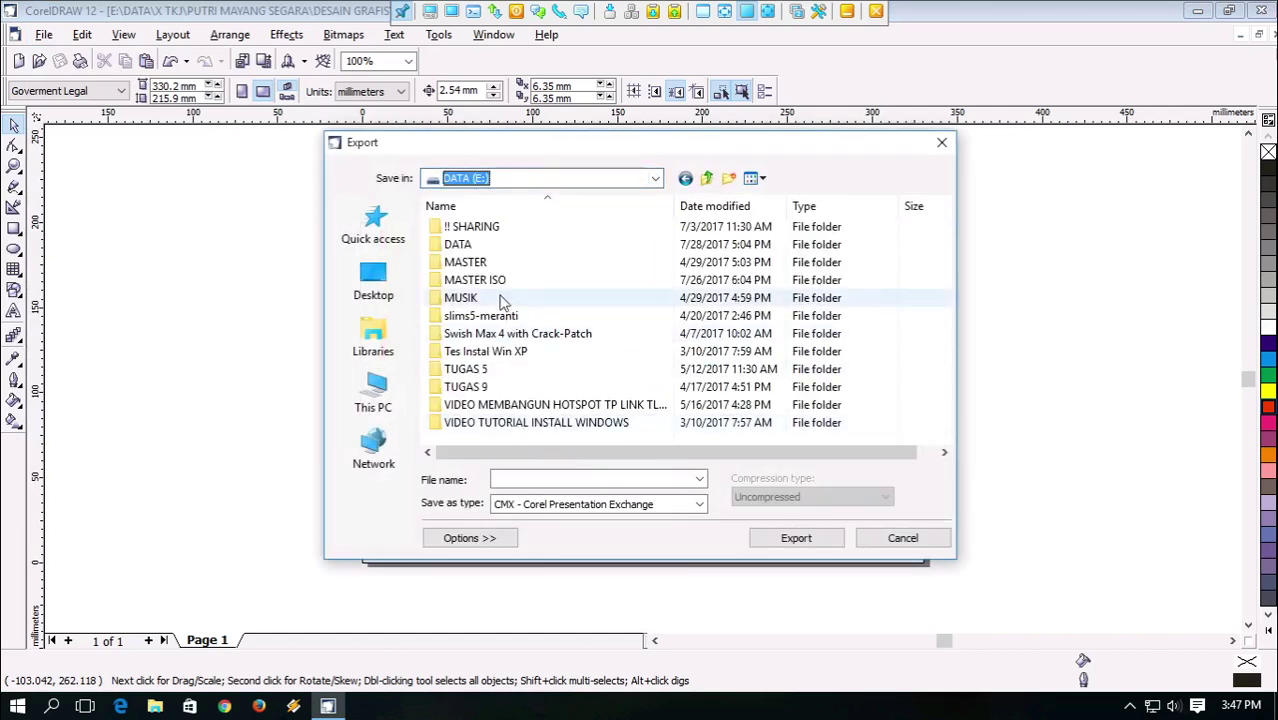
pyautogui.doubleClick(468, 252)
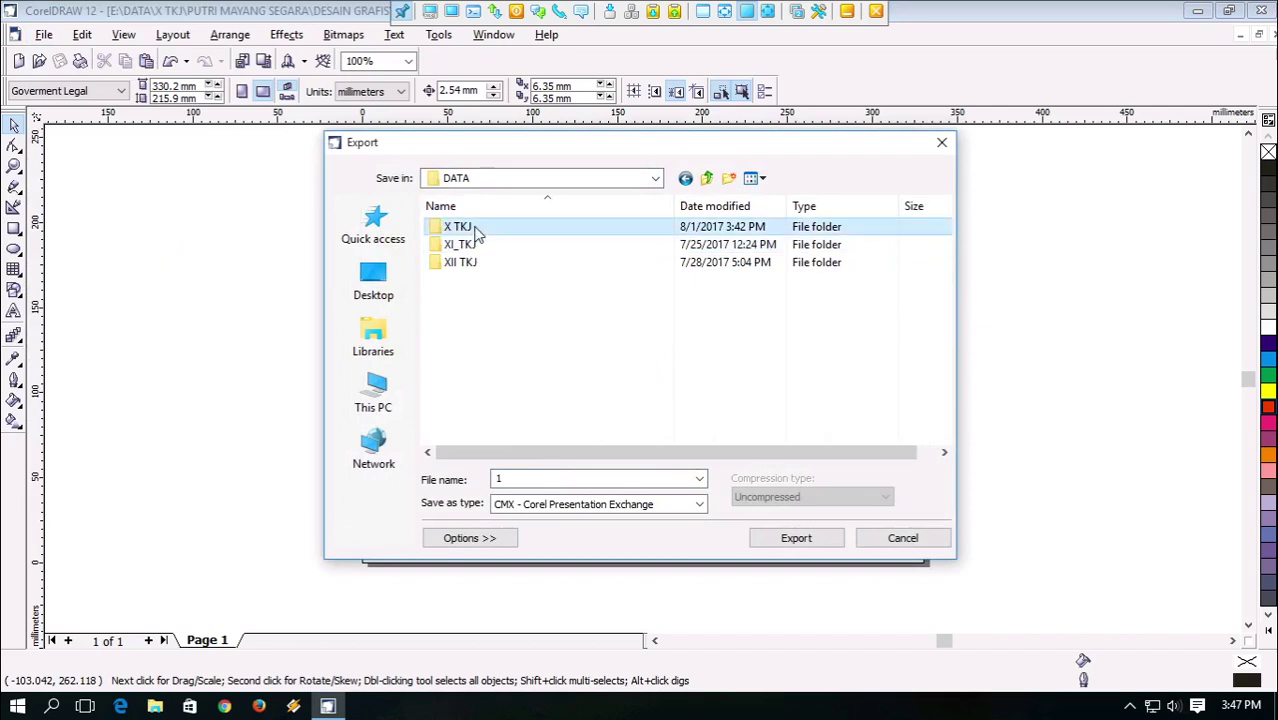
pyautogui.doubleClick(468, 226)
pyautogui.doubleClick(508, 248)
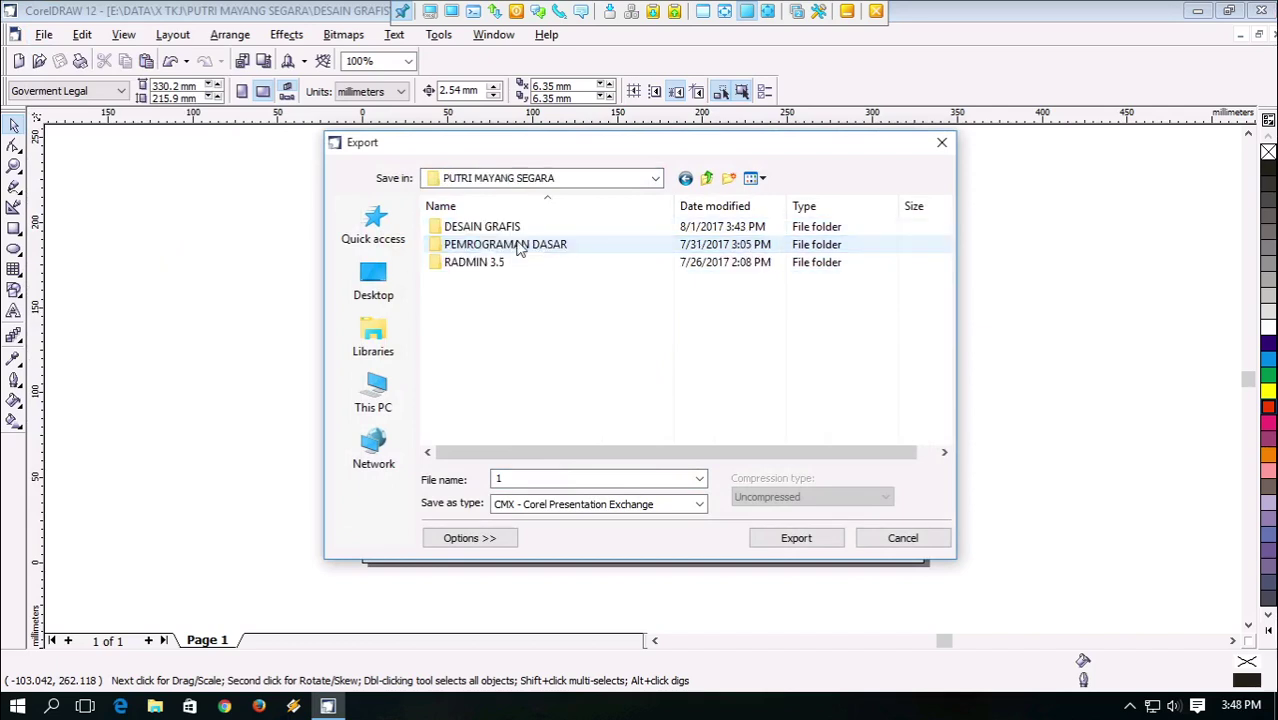
pyautogui.doubleClick(480, 227)
pyautogui.doubleClick(493, 290)
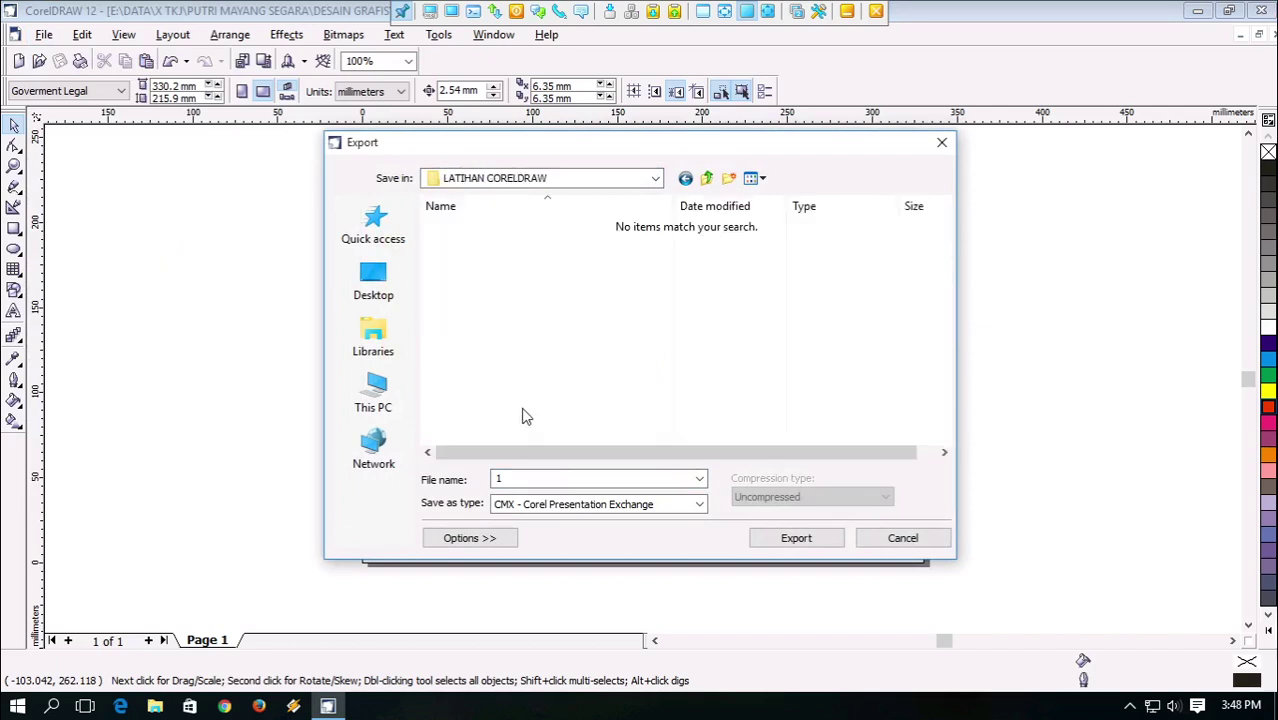
pyautogui.doubleClick(544, 478)
pyautogui.press('Return')
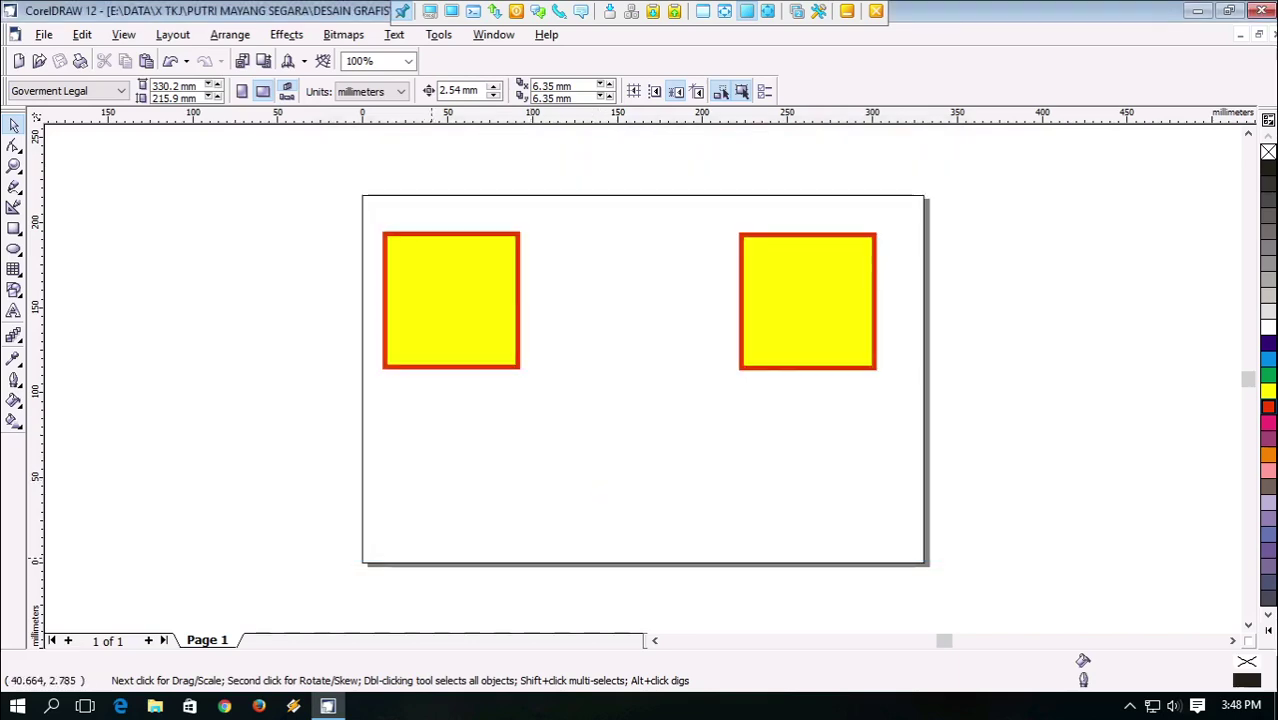
# Open the exported COBA 1 image from the recent files in File Explorer
pyautogui.click(155, 707)
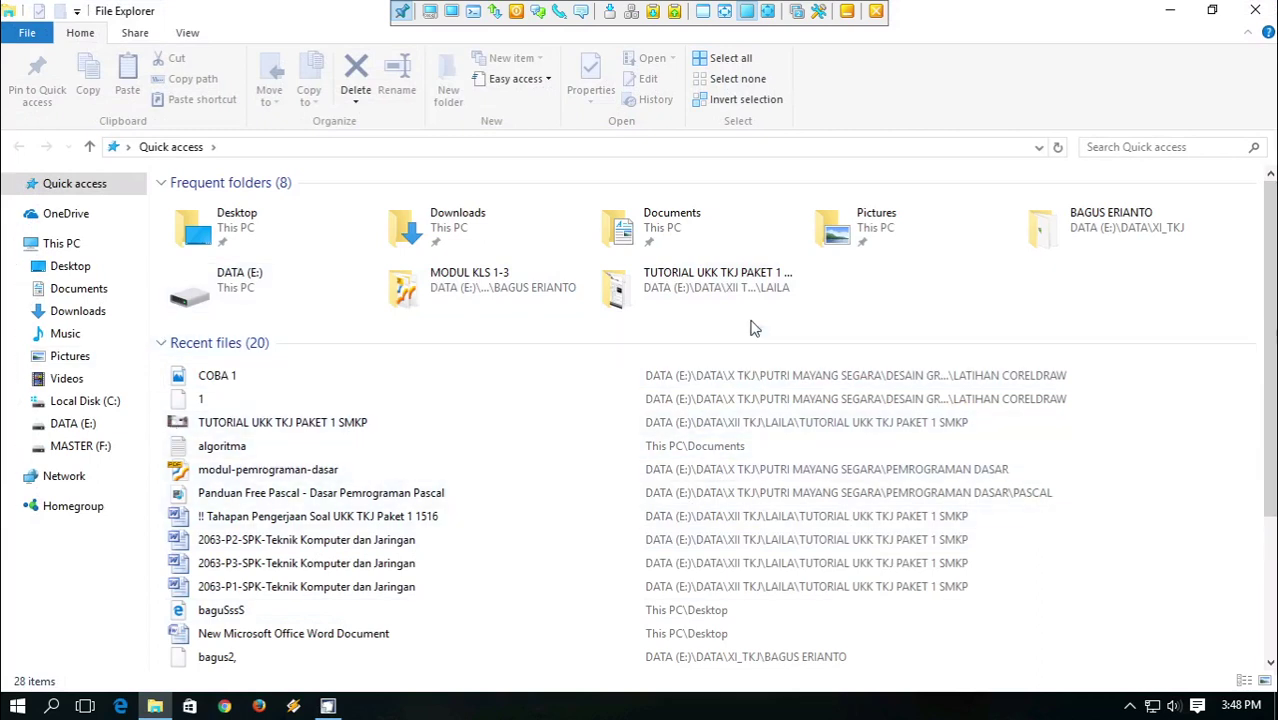
pyautogui.click(208, 380)
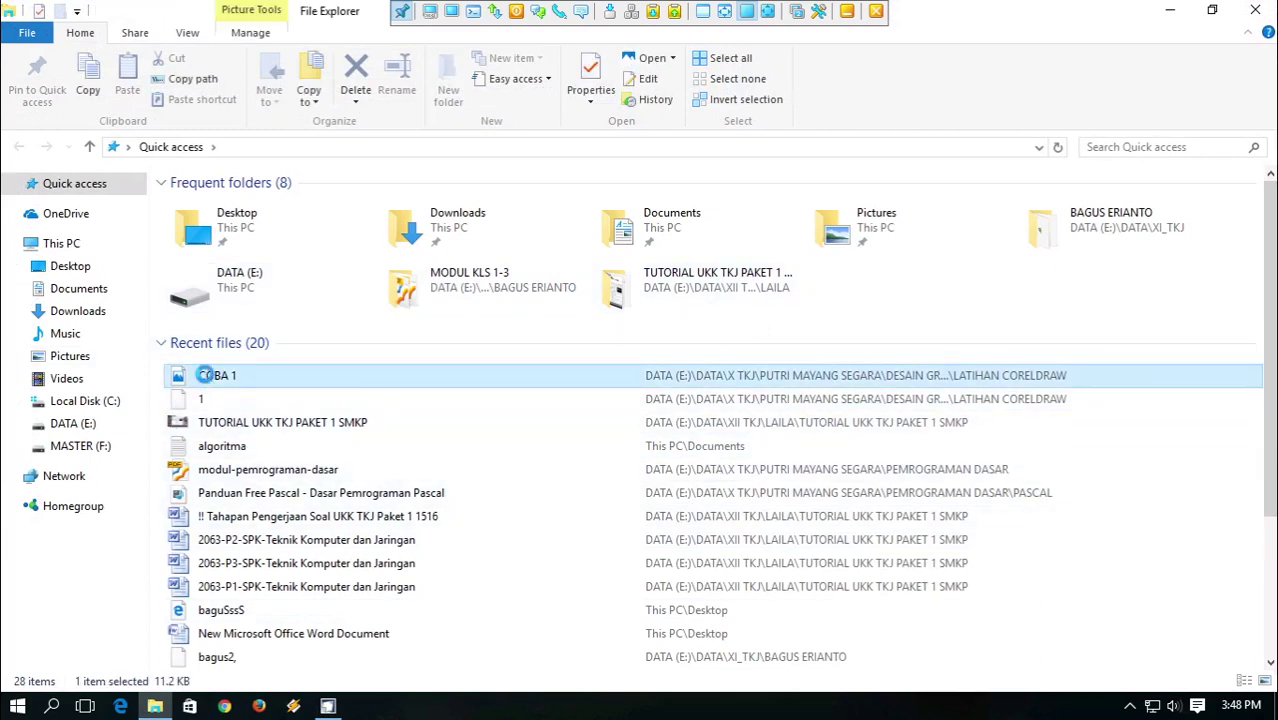
# Open the file location of COBA 1 and try opening the image with Paint as the default app for .jpg files
pyautogui.rightClick(208, 380)
pyautogui.click(383, 652)
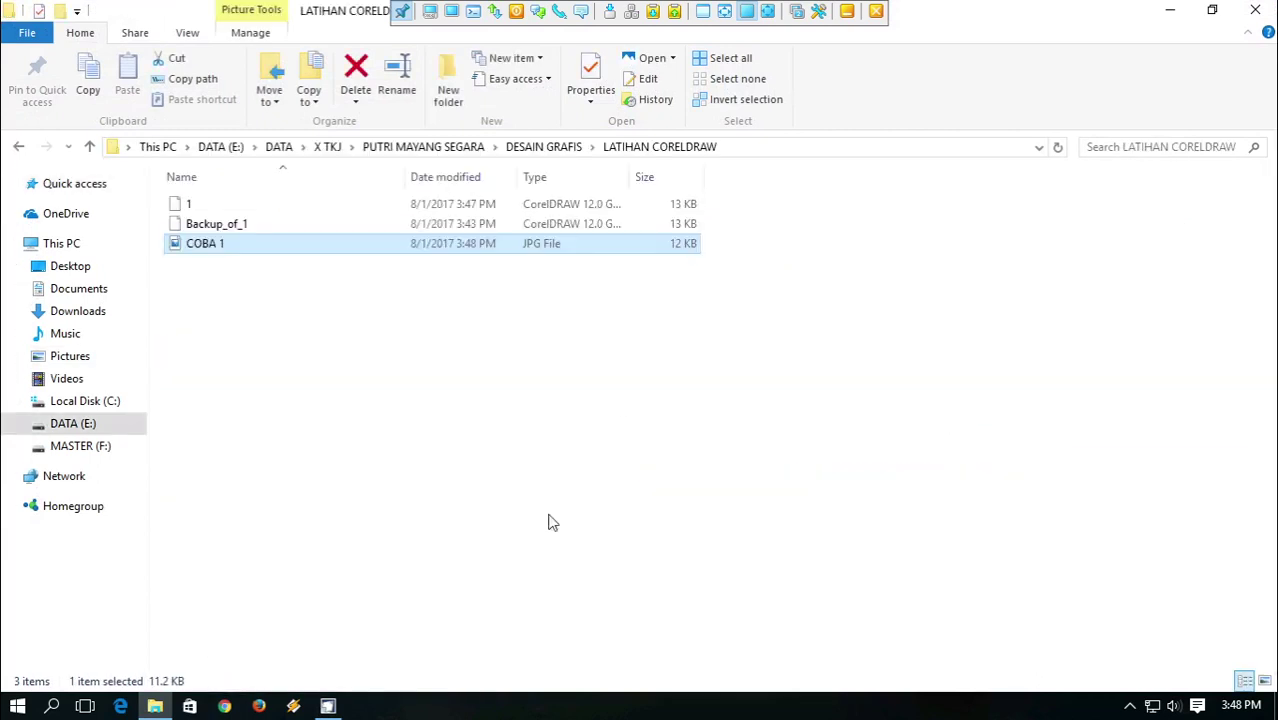
pyautogui.doubleClick(251, 248)
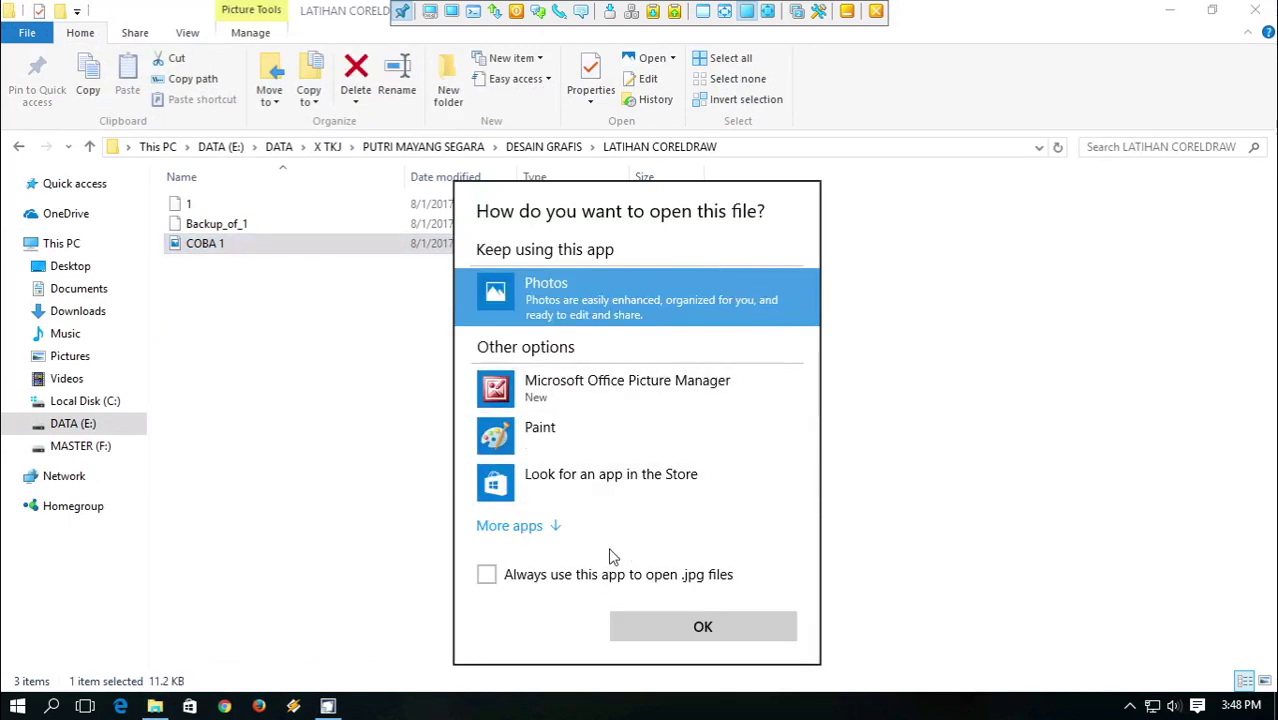
pyautogui.click(585, 573)
pyautogui.click(688, 485)
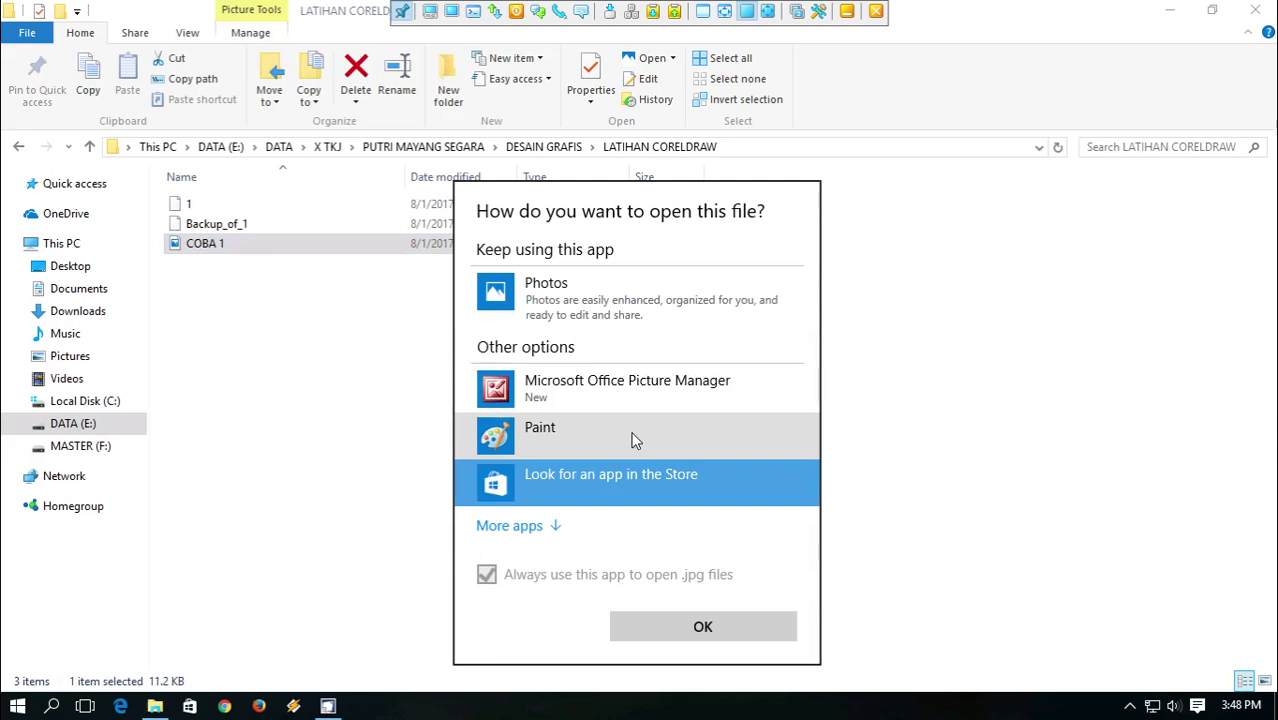
pyautogui.click(607, 393)
pyautogui.click(595, 415)
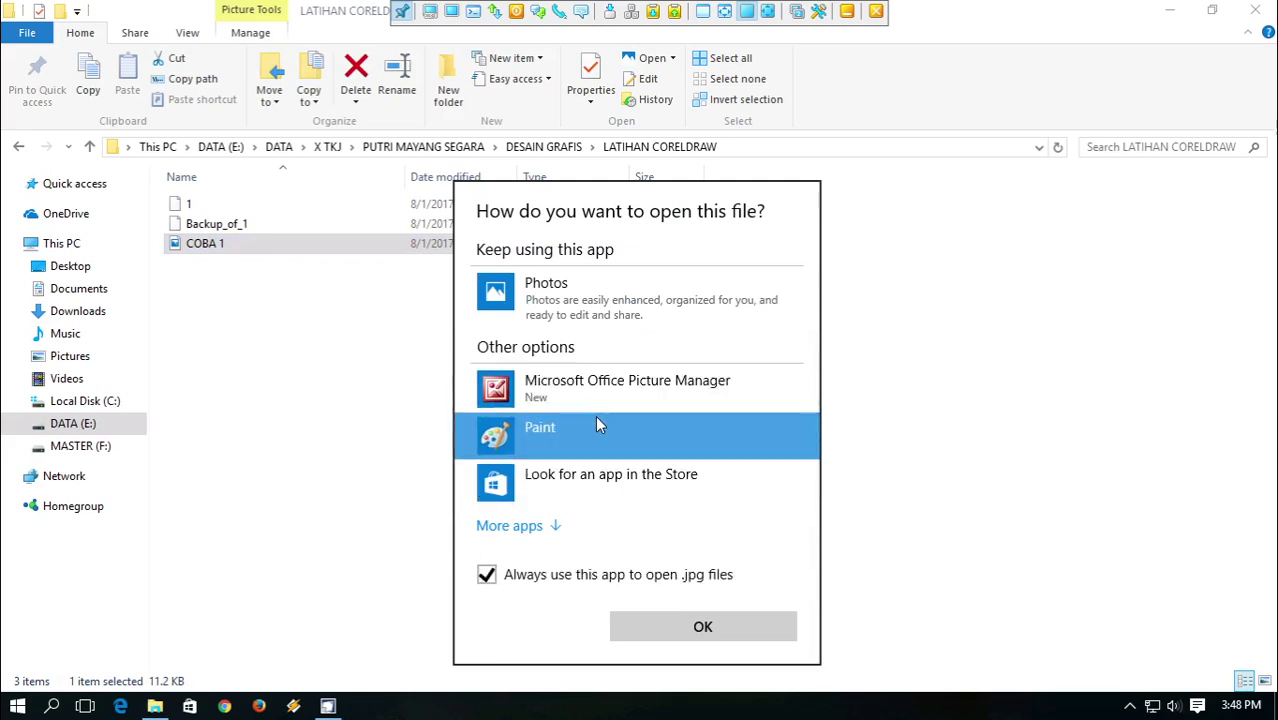
pyautogui.click(716, 628)
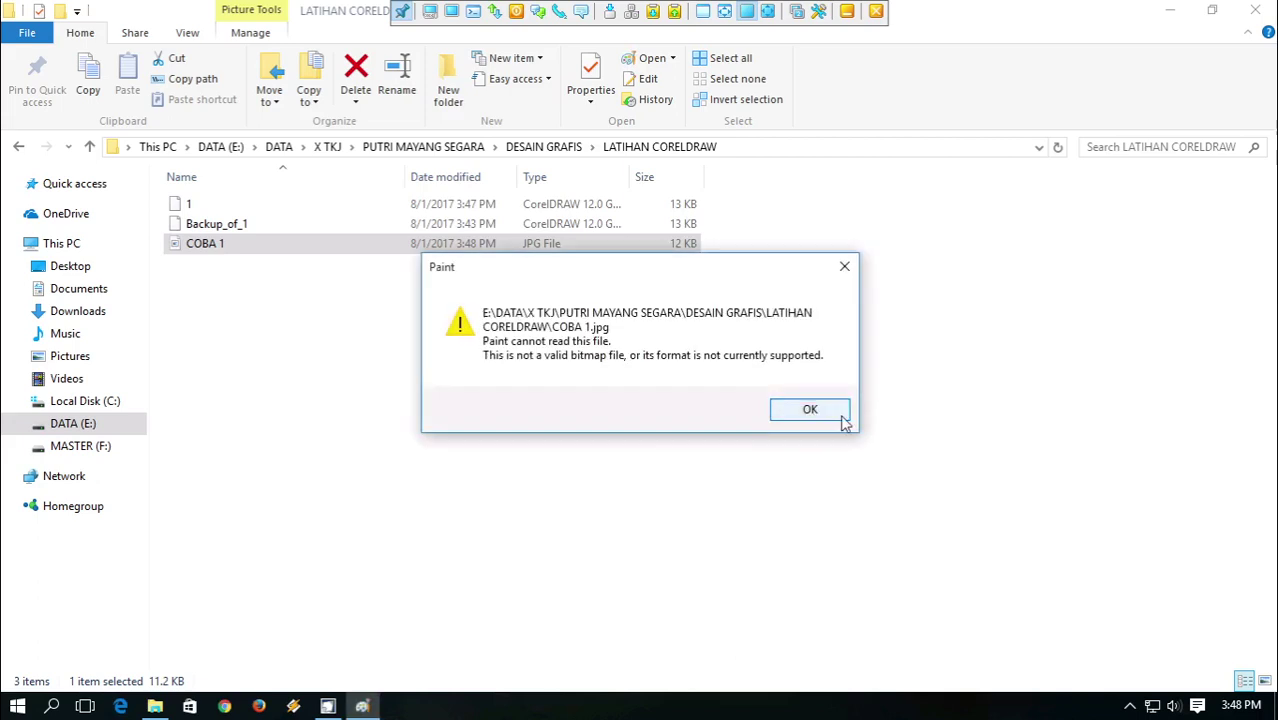
pyautogui.click(810, 410)
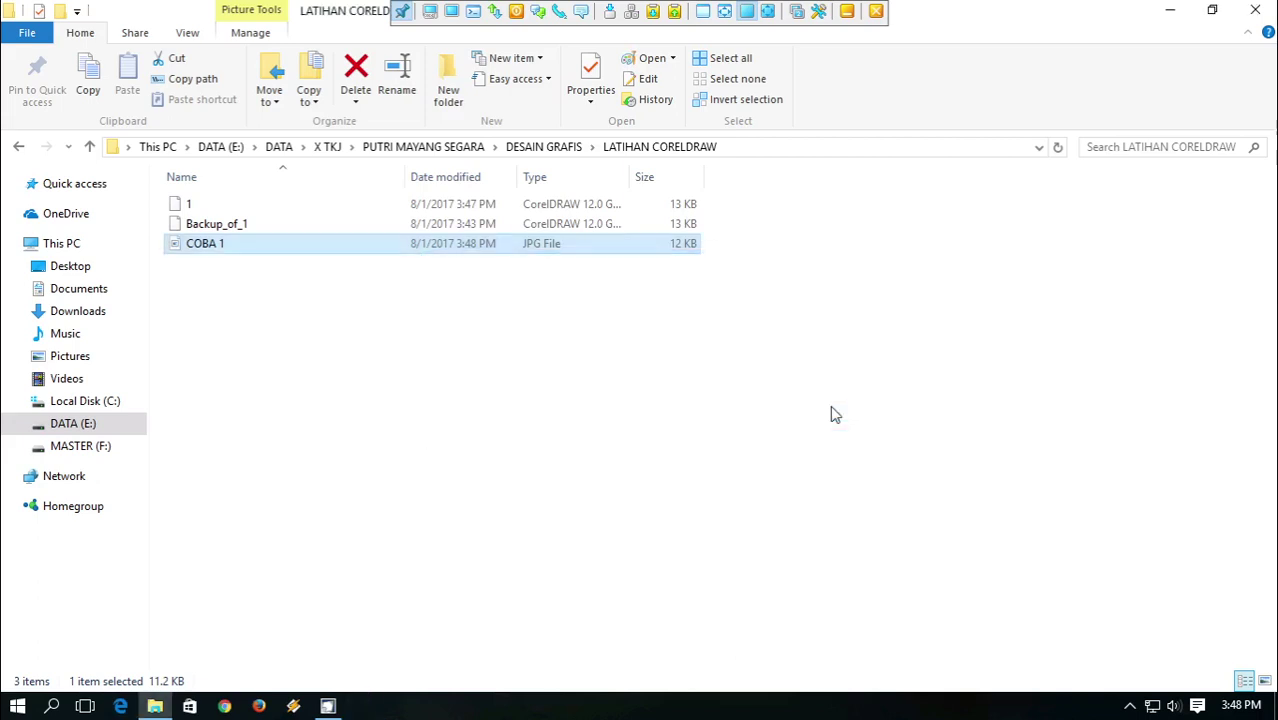
# Try viewing COBA 1 in Microsoft Office Picture Manager without making it the default app, and close the viewer
pyautogui.rightClick(276, 250)
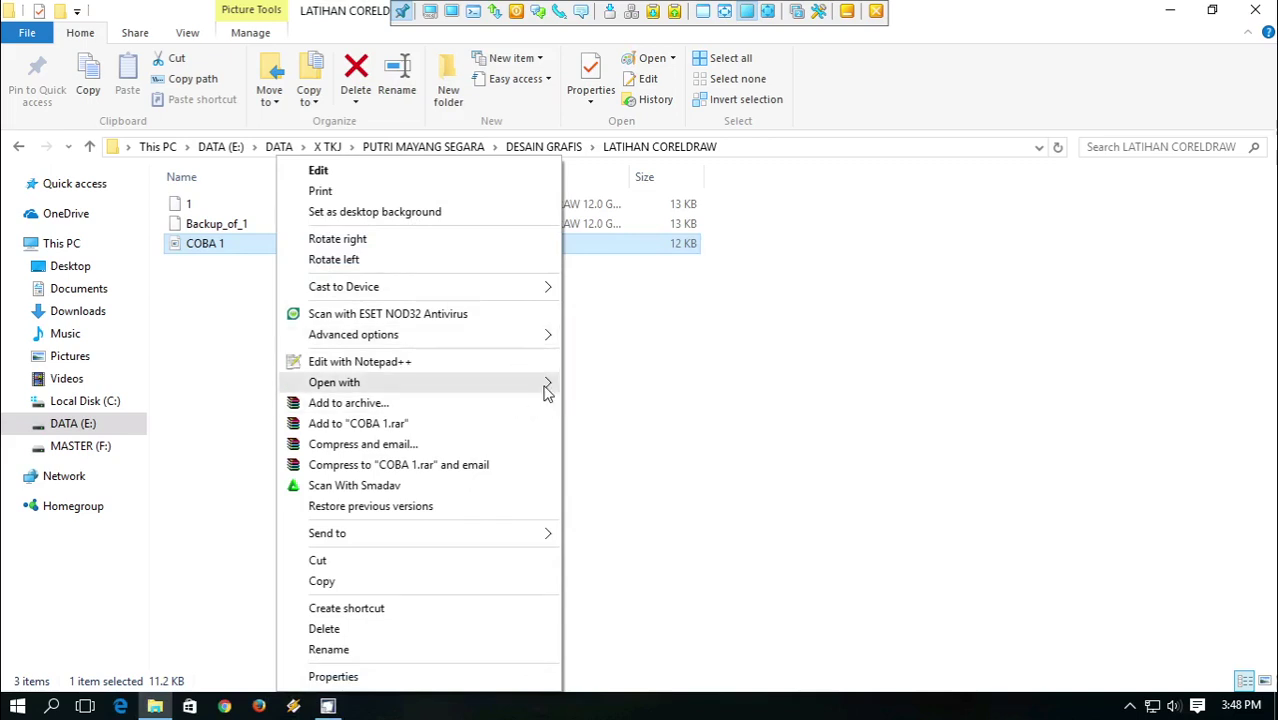
pyautogui.moveTo(545, 382)
pyautogui.click(628, 451)
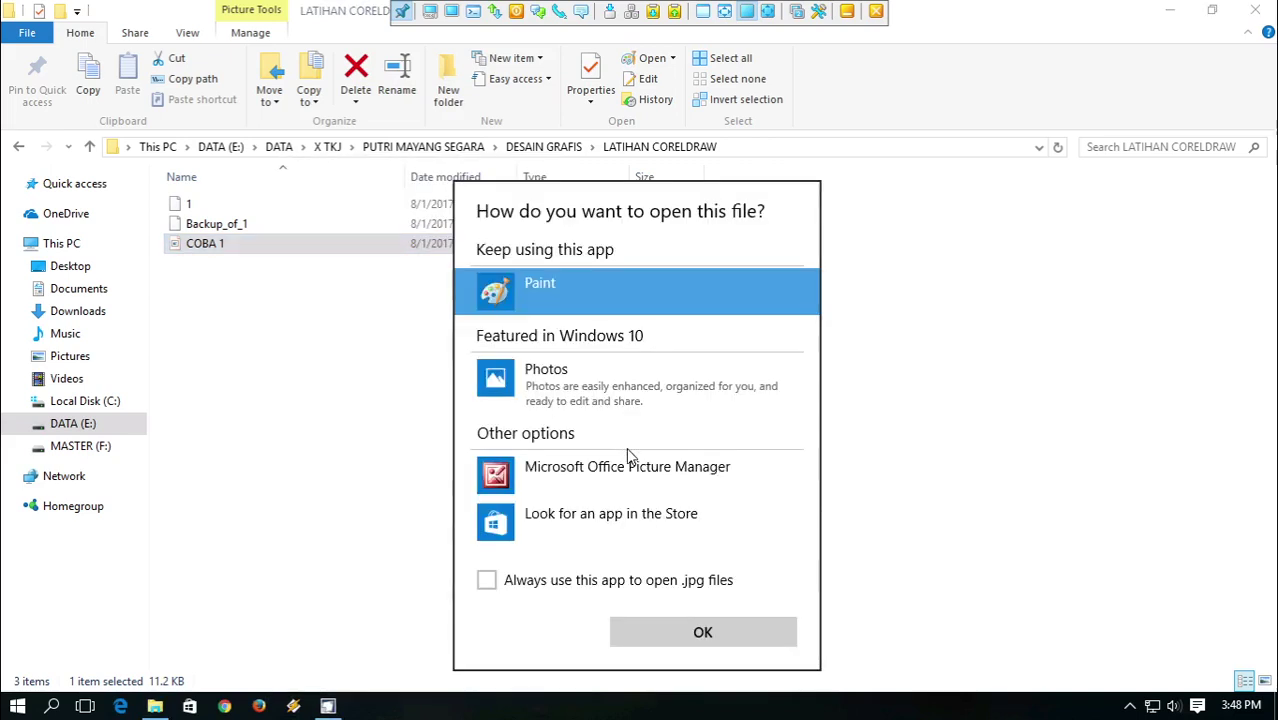
pyautogui.click(643, 483)
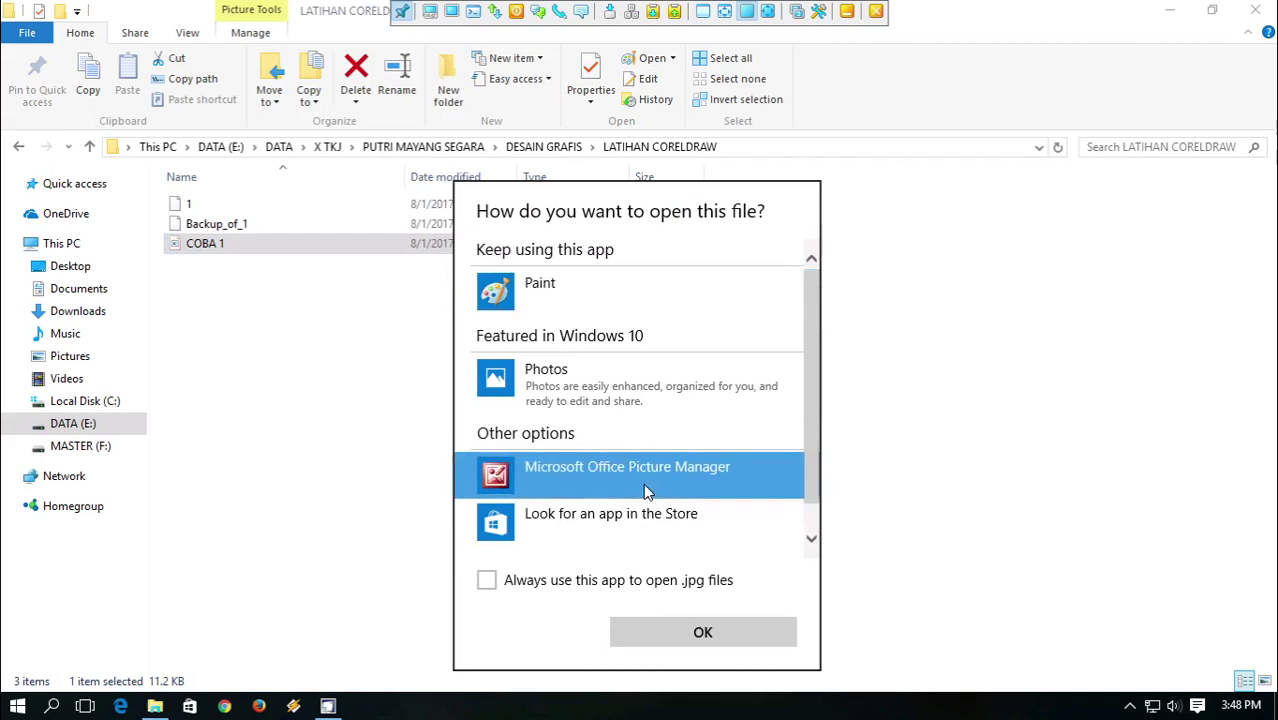
pyautogui.scroll(-1, 630, 405)
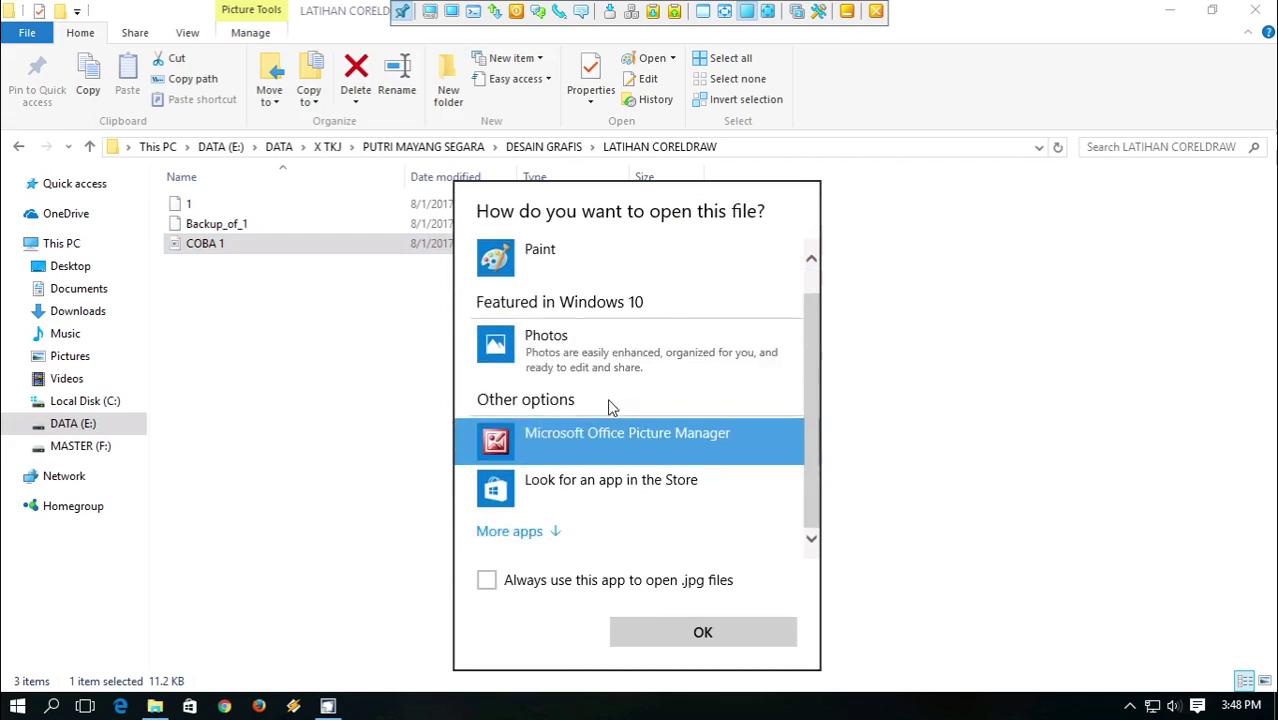
pyautogui.click(540, 528)
pyautogui.scroll(-3, 657, 494)
pyautogui.scroll(-2, 657, 494)
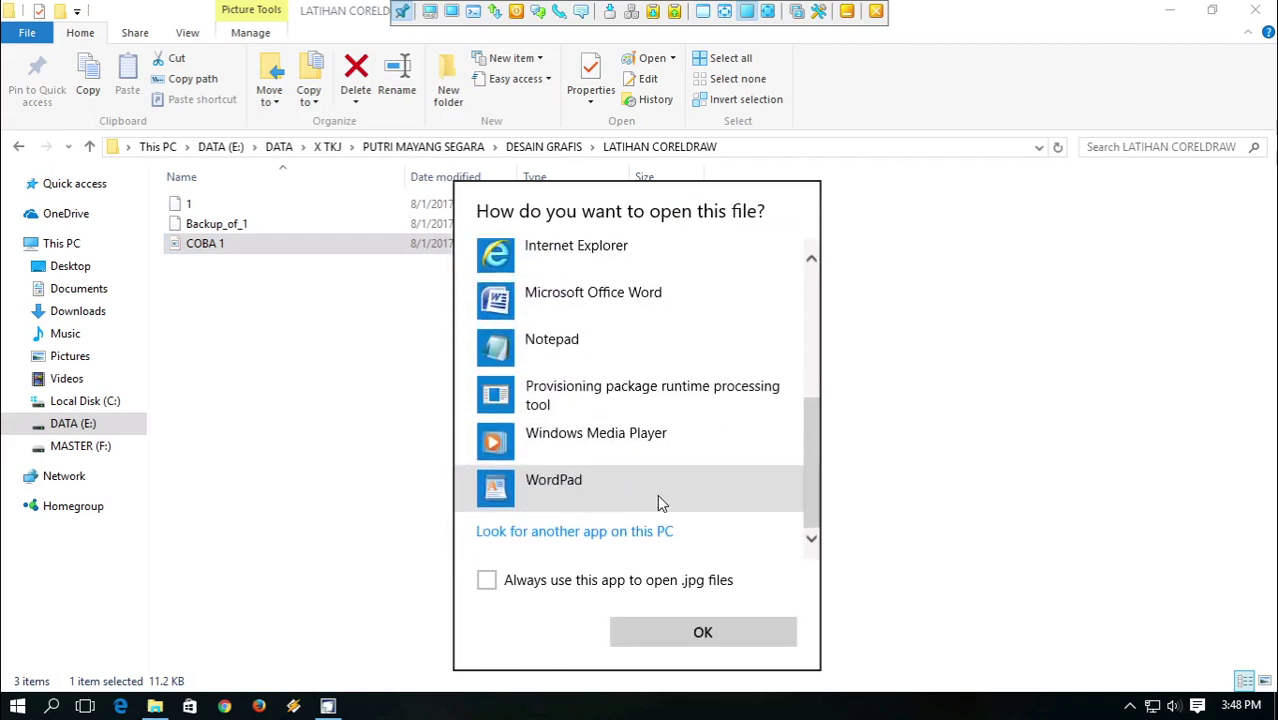
pyautogui.click(745, 631)
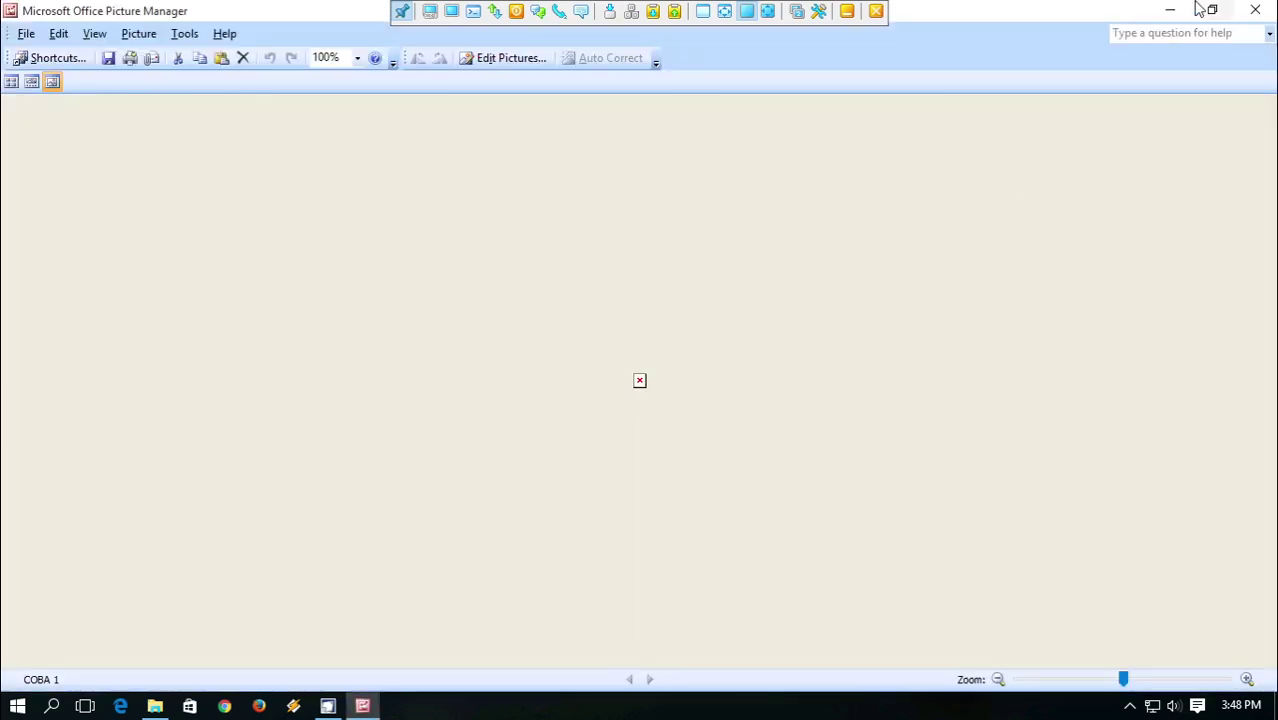
pyautogui.click(1255, 10)
# Open COBA 1 with Microsoft Office Picture Manager and make it the default app for .jpg files
pyautogui.rightClick(243, 252)
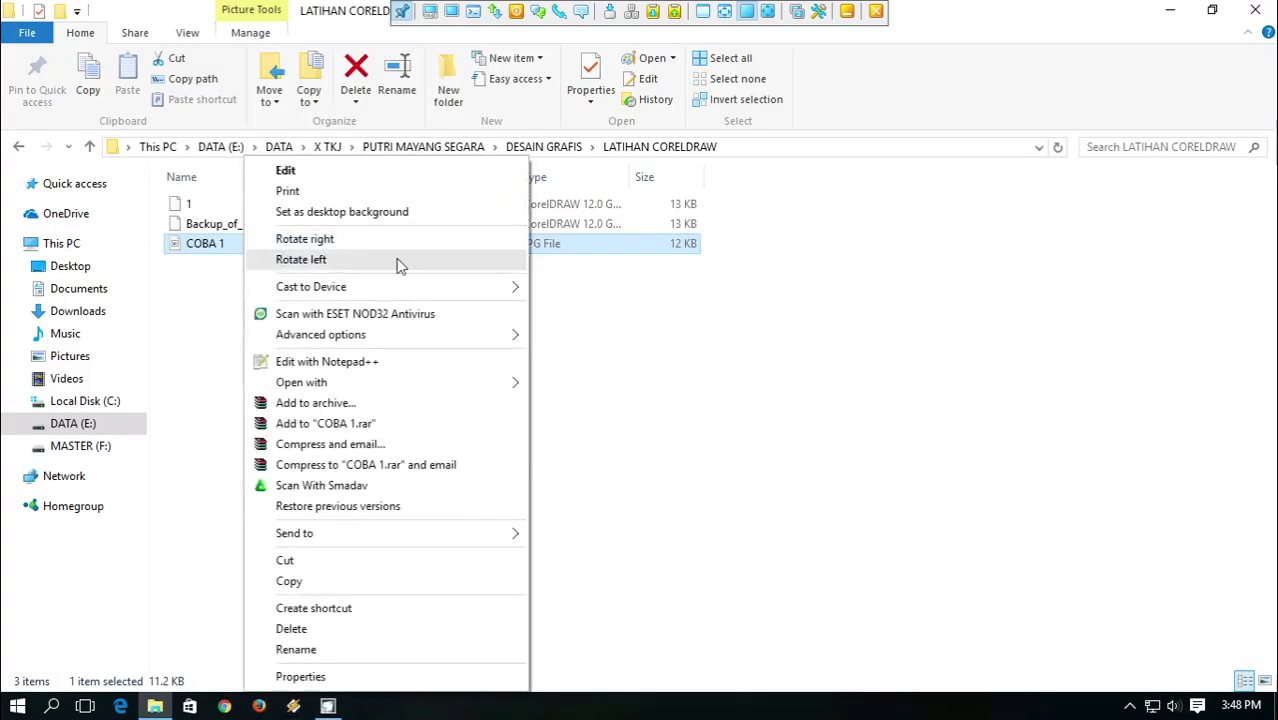
pyautogui.moveTo(456, 394)
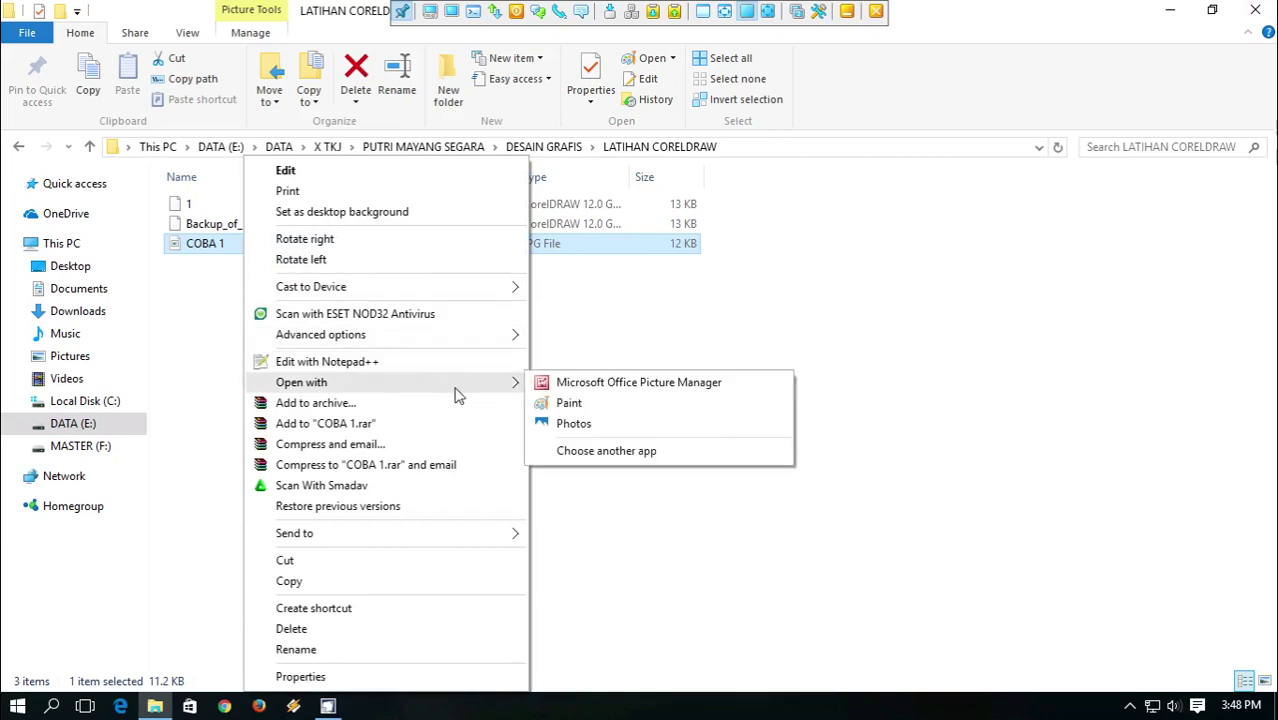
pyautogui.click(650, 452)
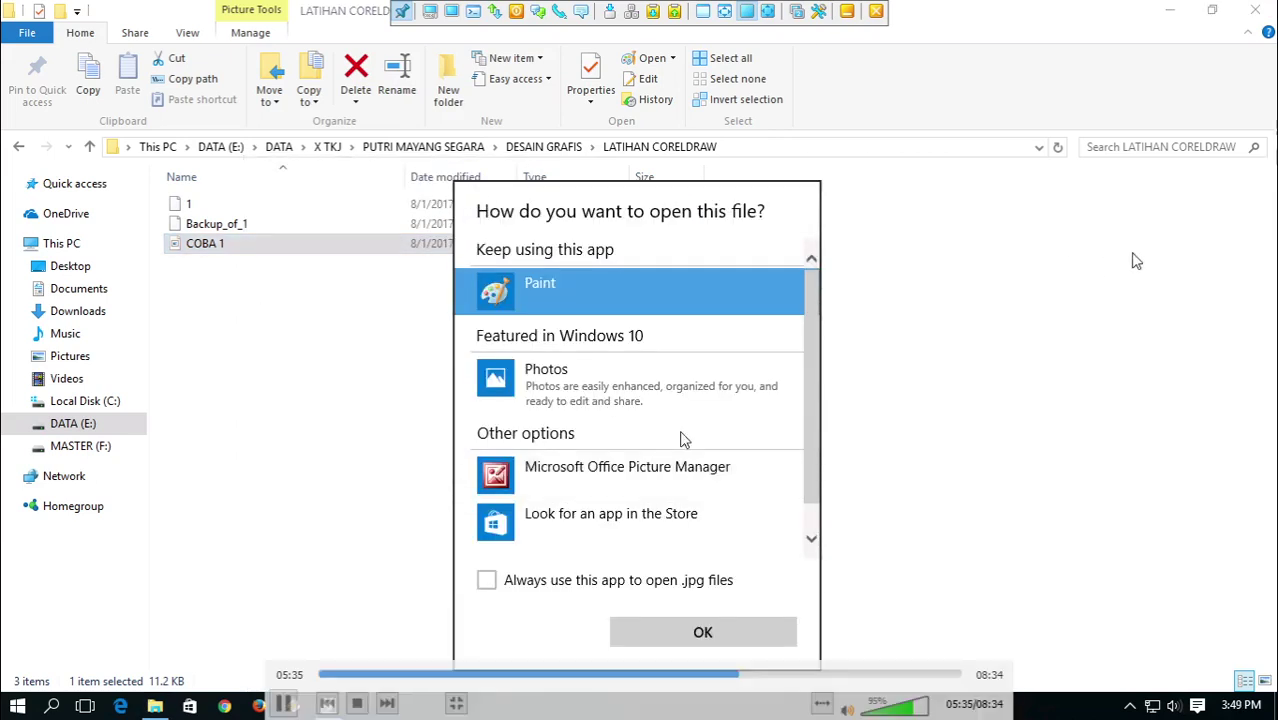
pyautogui.click(630, 482)
pyautogui.click(649, 583)
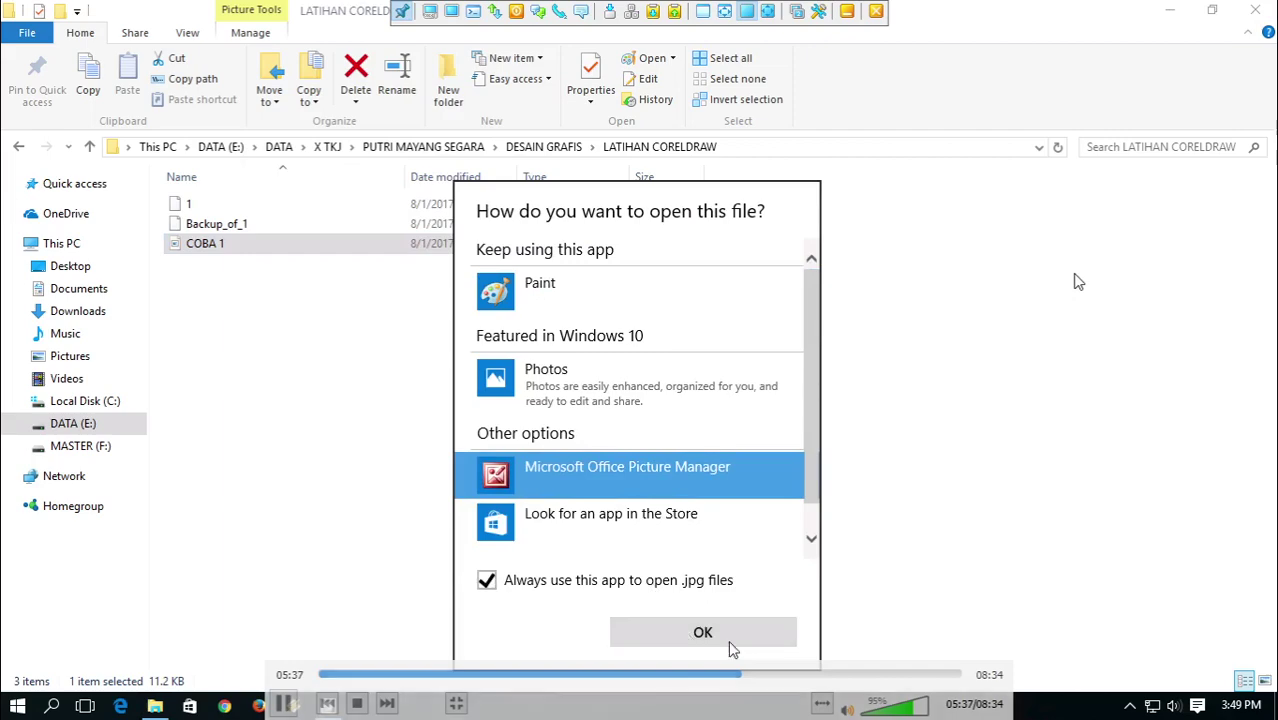
pyautogui.click(736, 640)
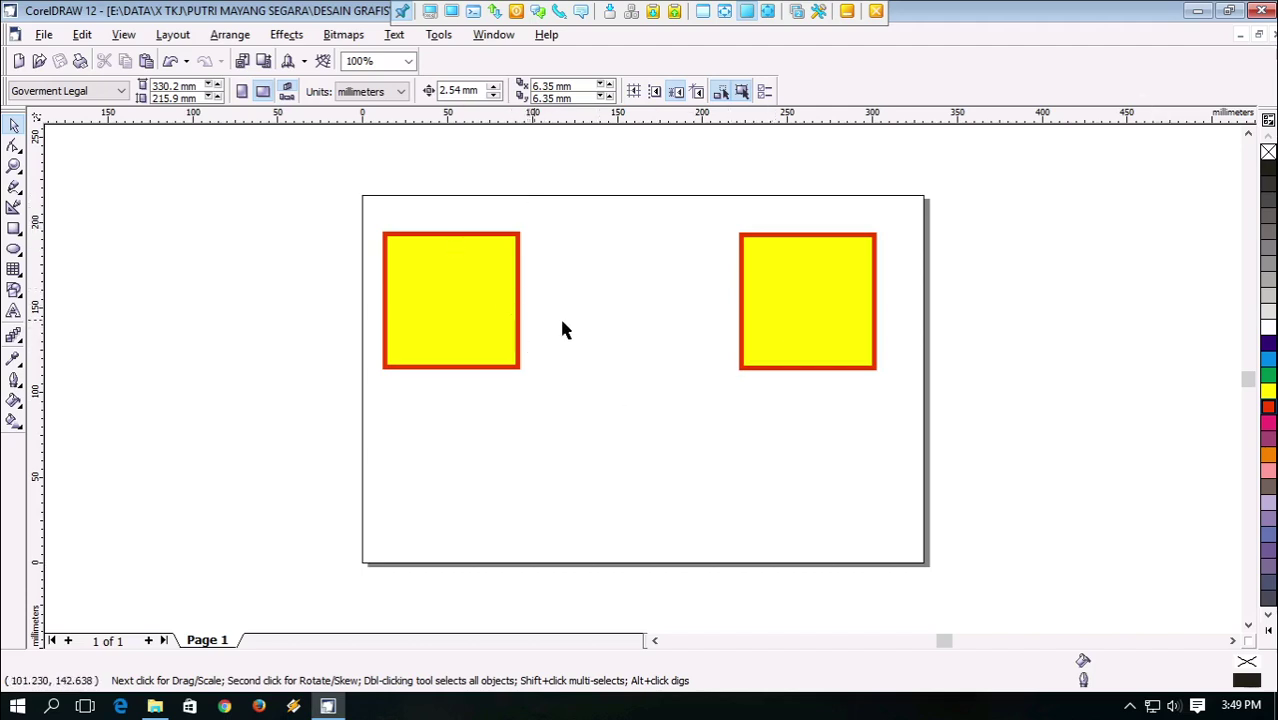
# Draw a five-sided polygon about 101 mm wide and 96 mm high on the page, below and between the two yellow squares
pyautogui.click(24, 238)
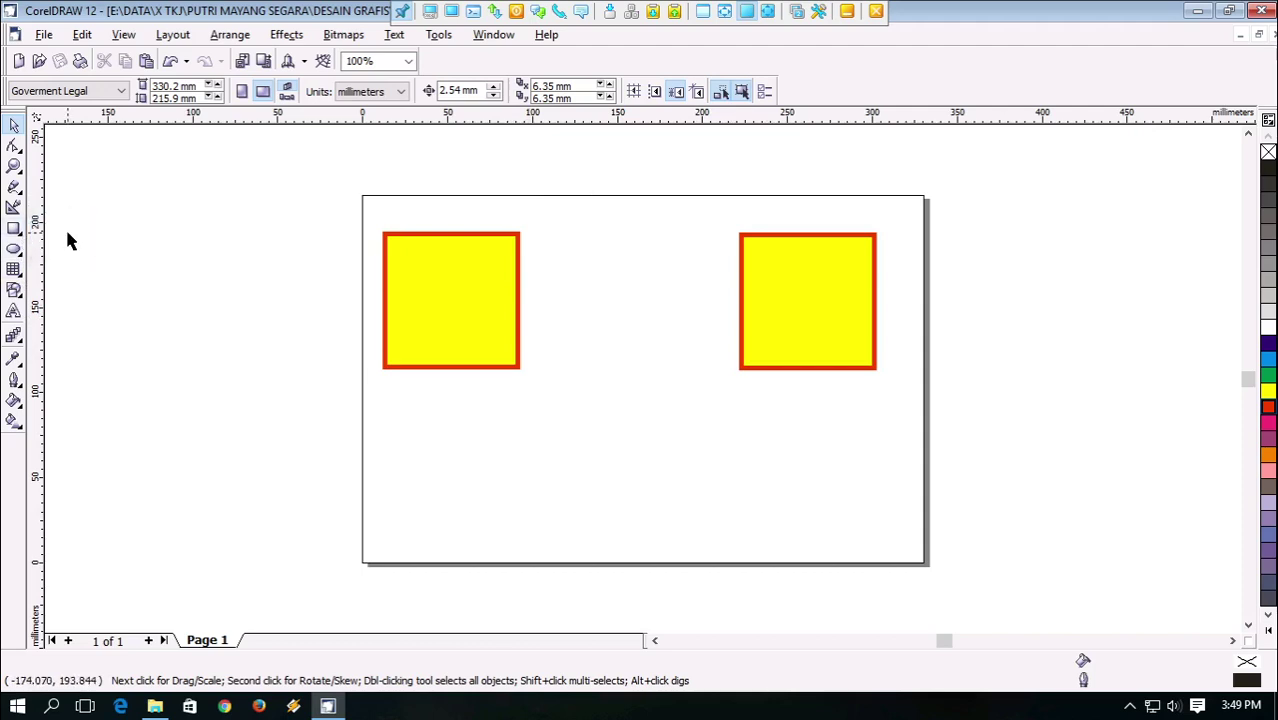
pyautogui.click(18, 277)
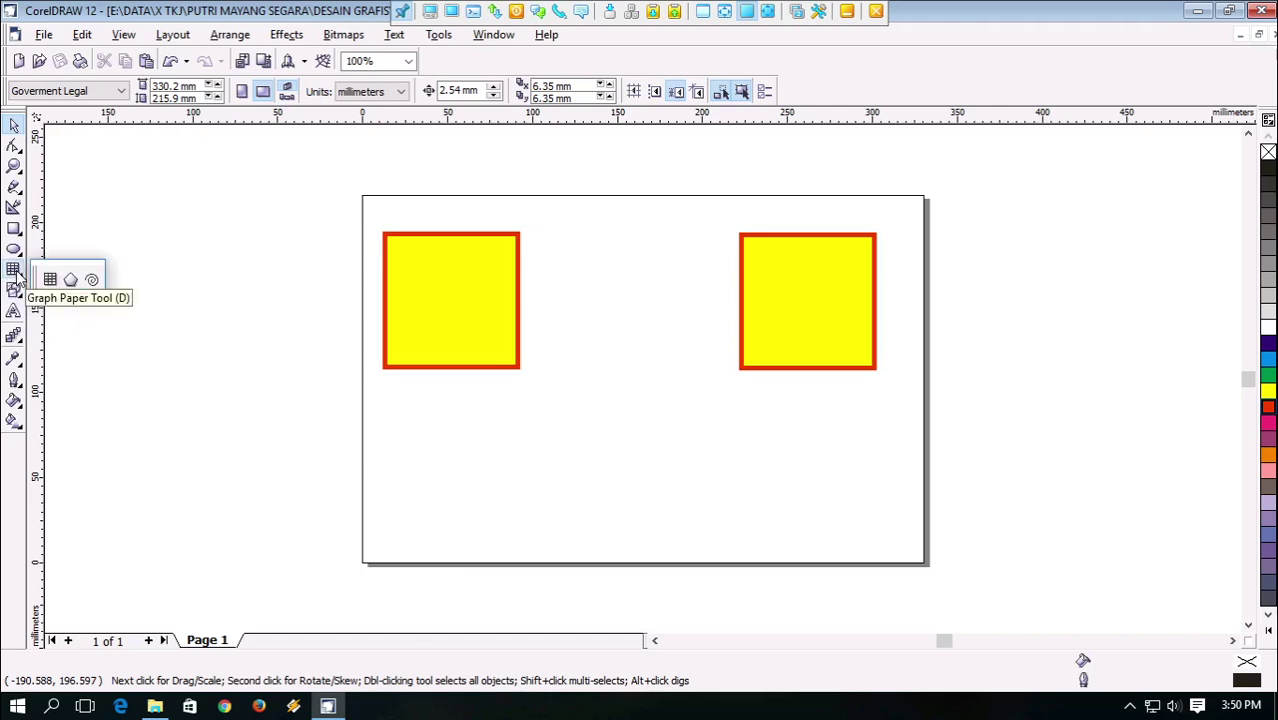
pyautogui.click(70, 279)
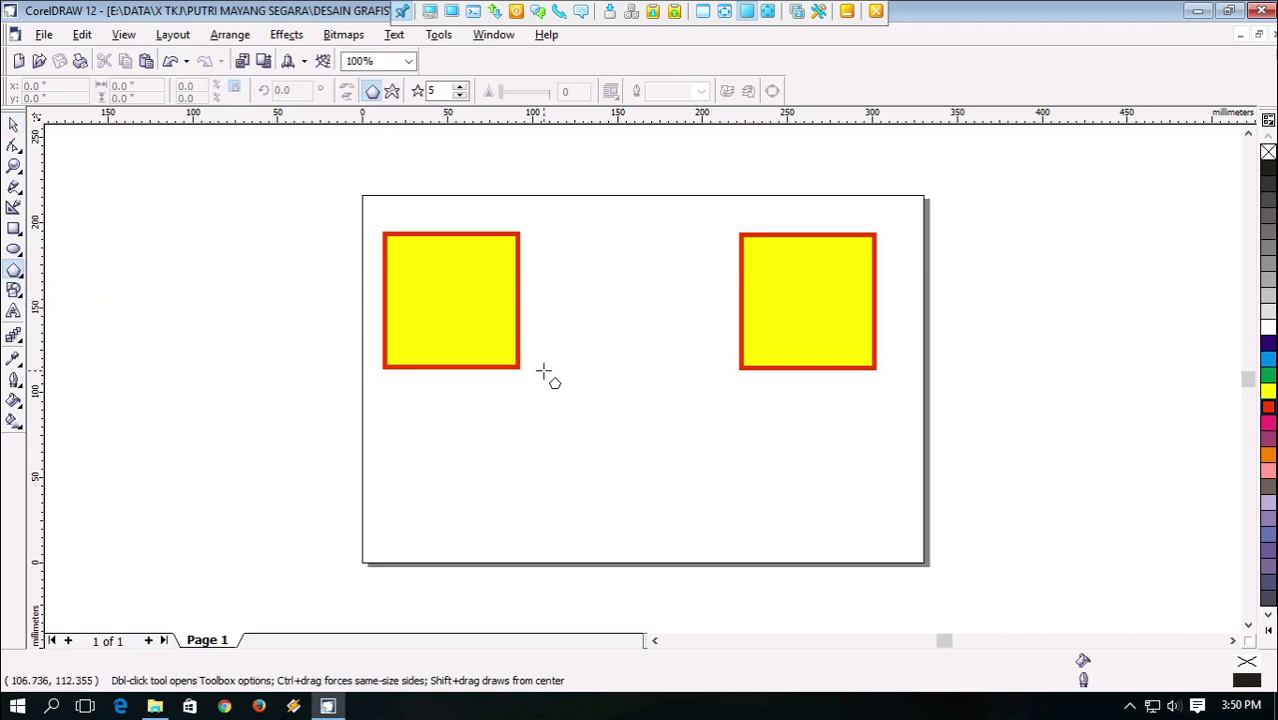
pyautogui.moveTo(540, 365); pyautogui.dragTo(724, 460)
pyautogui.press('ctrl')
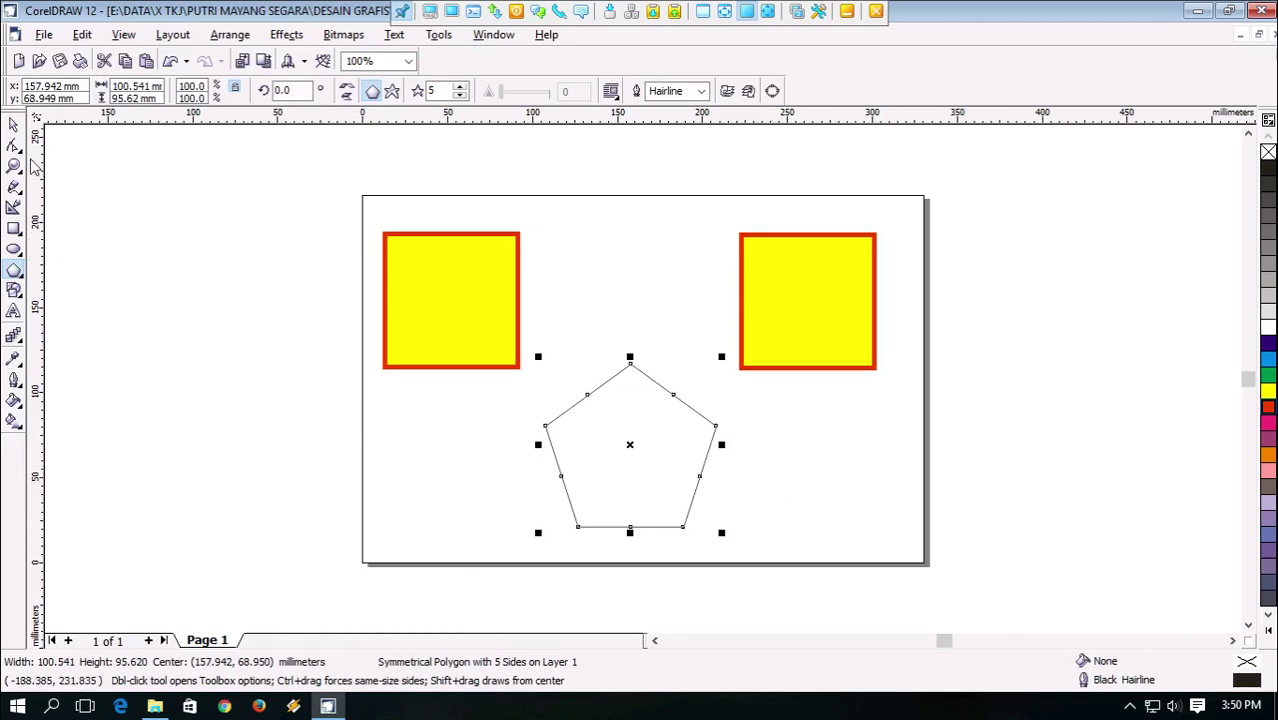
pyautogui.click(13, 124)
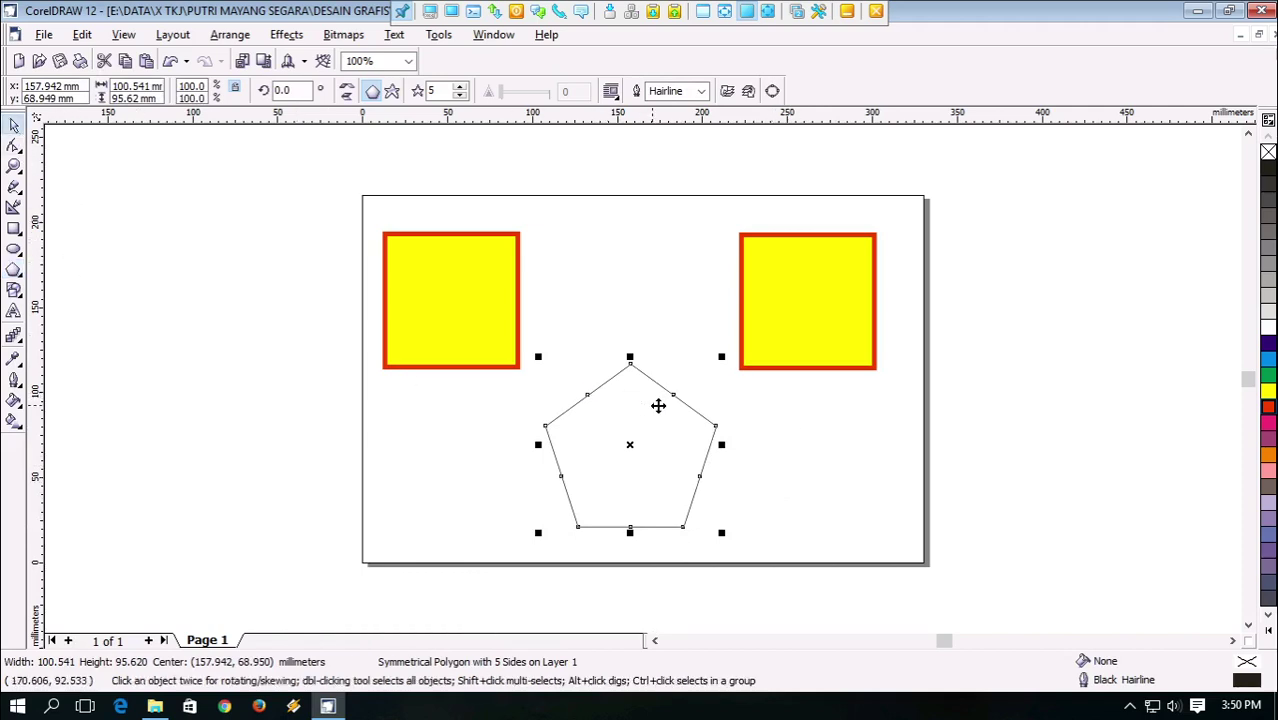
# Reshape the pentagon into a five-pointed star by pulling the middle node of its upper-right edge inward
pyautogui.click(14, 146)
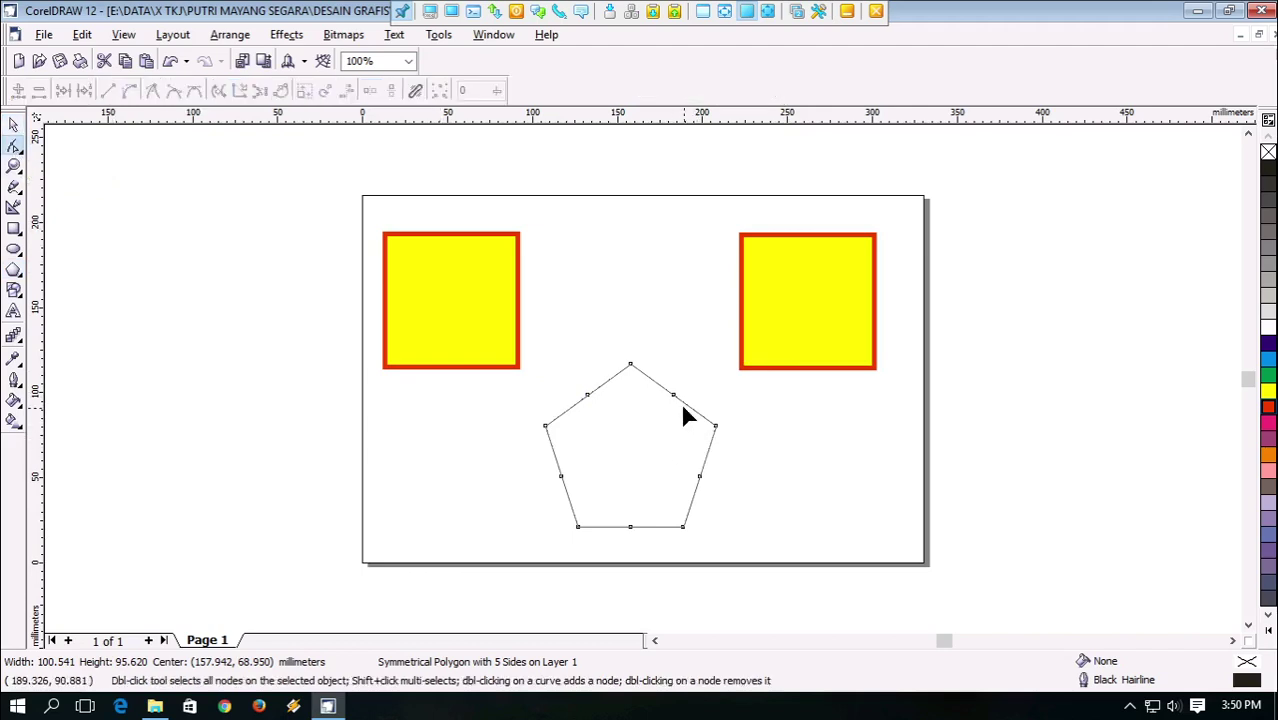
pyautogui.moveTo(675, 397); pyautogui.dragTo(652, 425)
pyautogui.scroll(2, 664, 448)
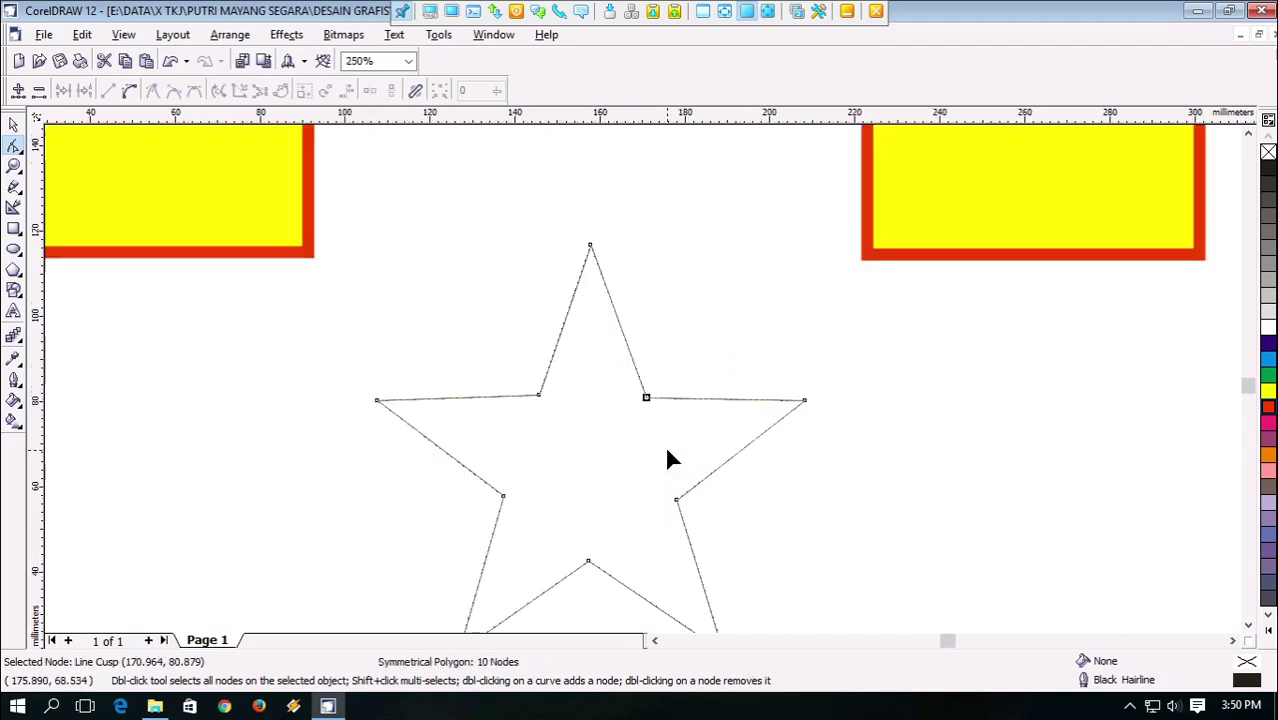
pyautogui.scroll(-2, 805, 460)
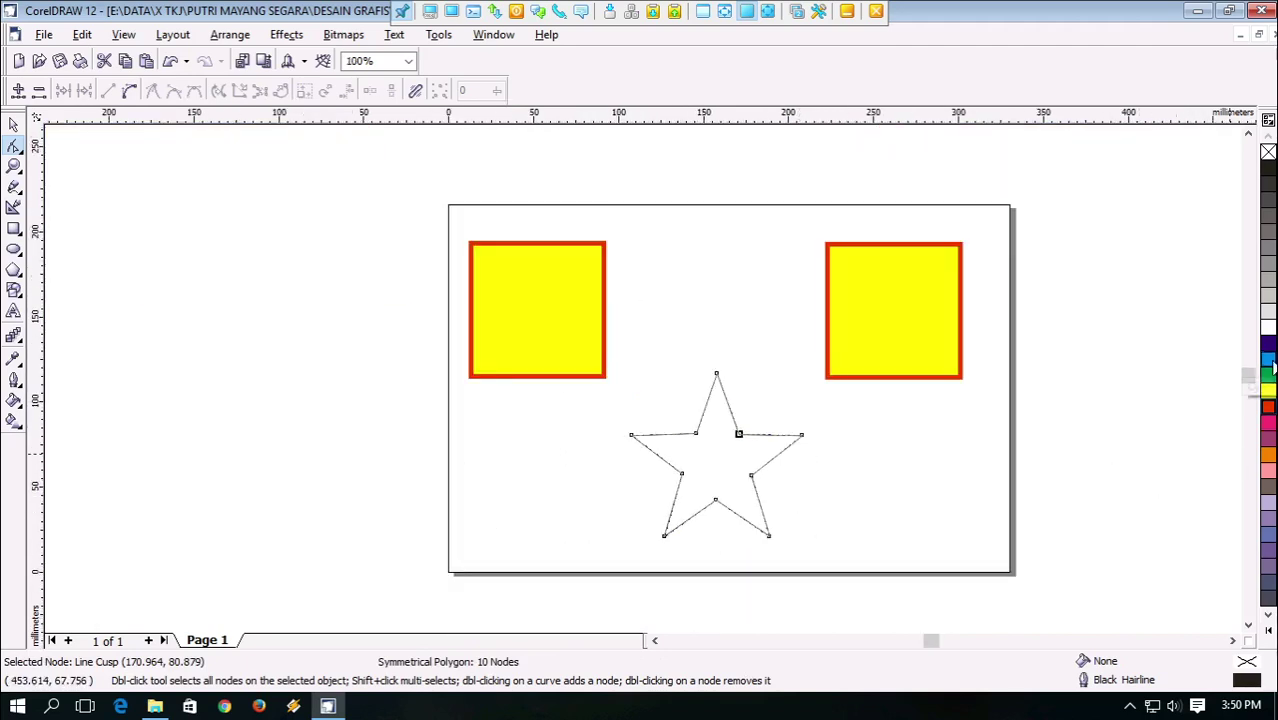
# Fill the star with cyan and colour its outline yellow
pyautogui.click(1270, 364)
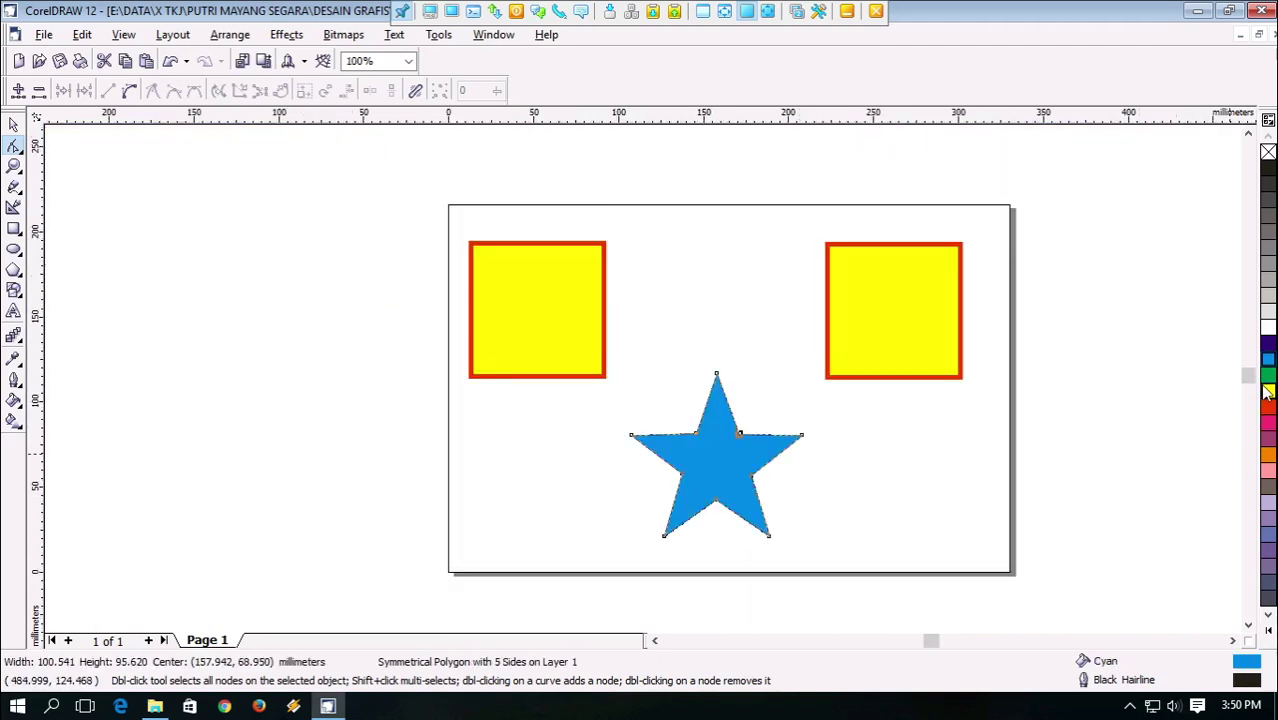
pyautogui.click(1268, 629)
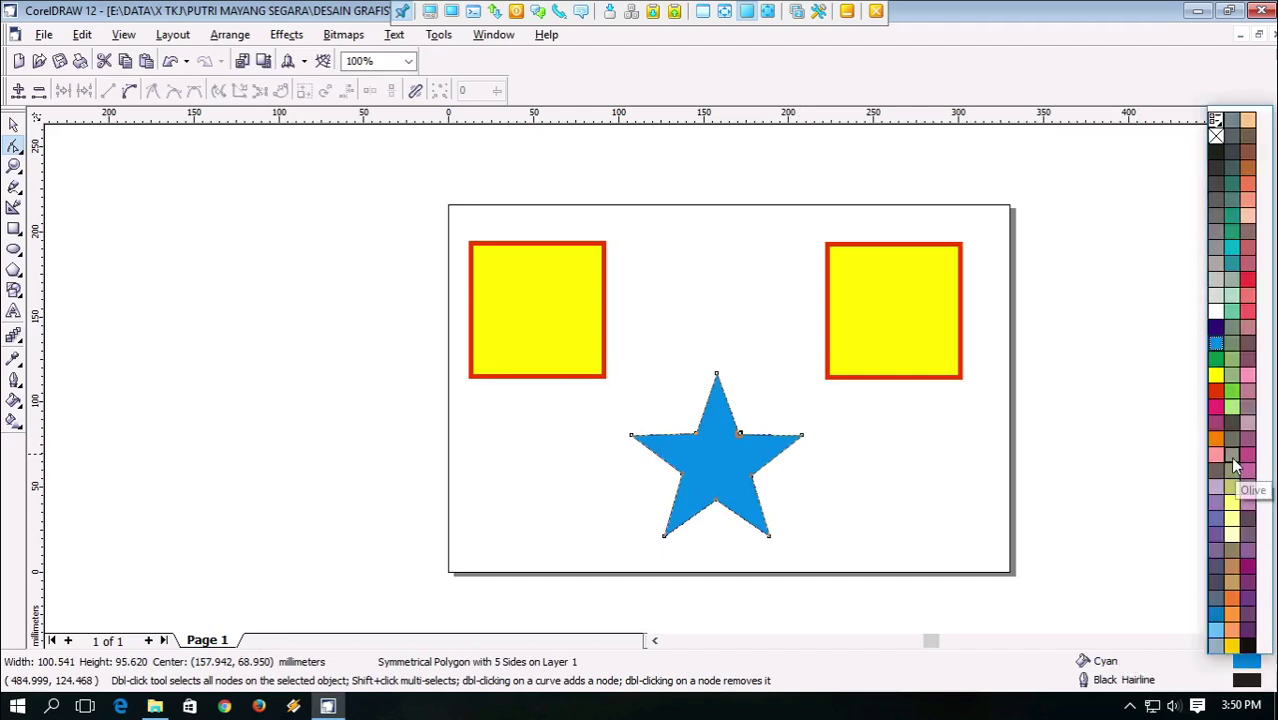
pyautogui.rightClick(1217, 378)
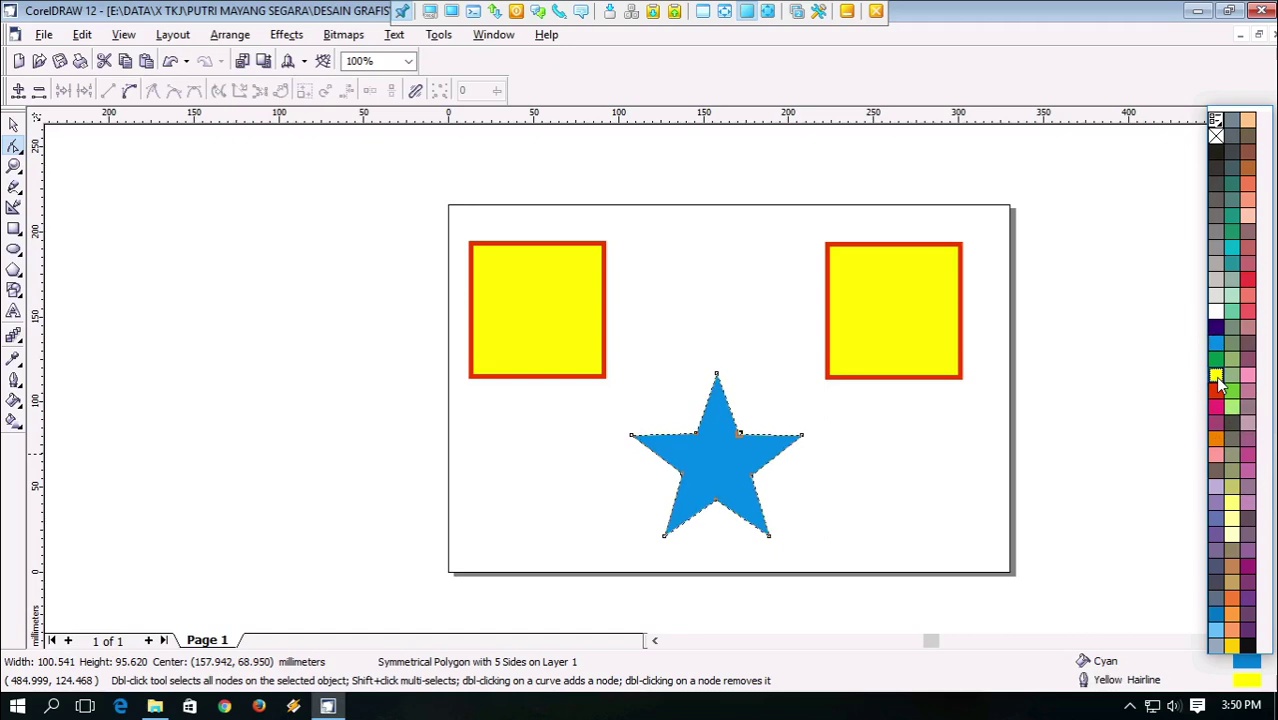
# Set the star's outline width to 8 points
pyautogui.click(14, 381)
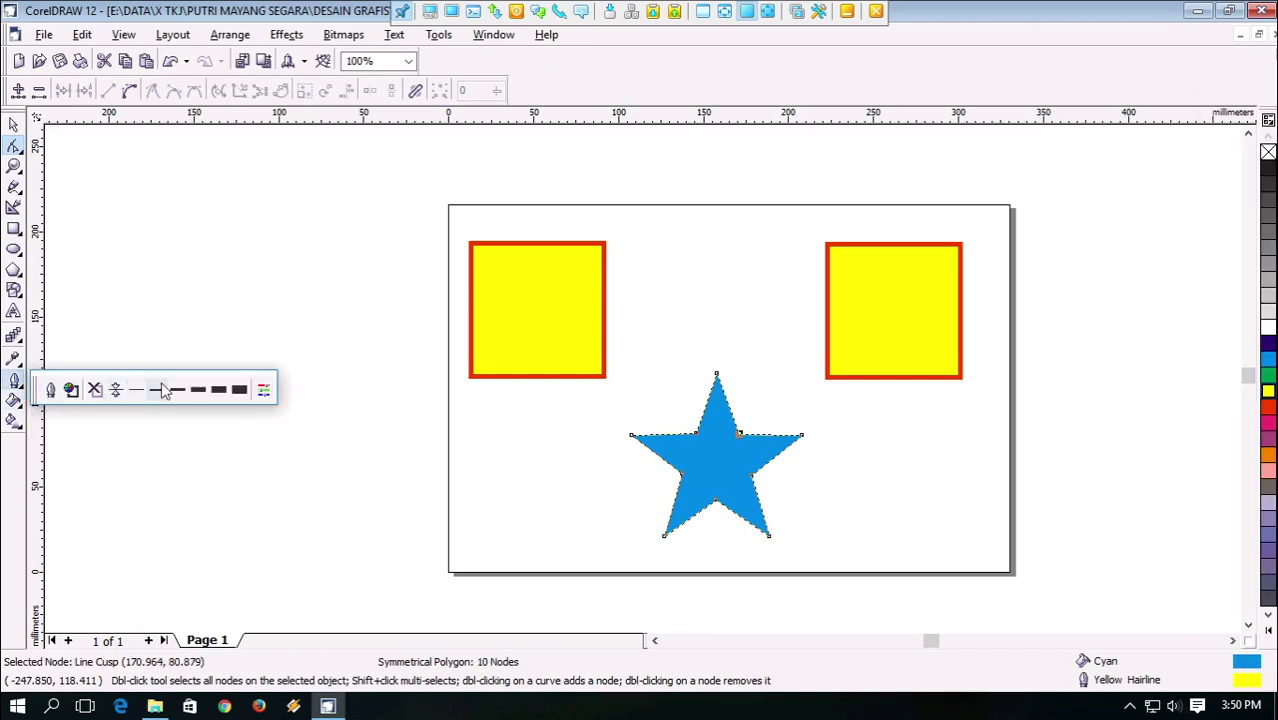
pyautogui.click(175, 387)
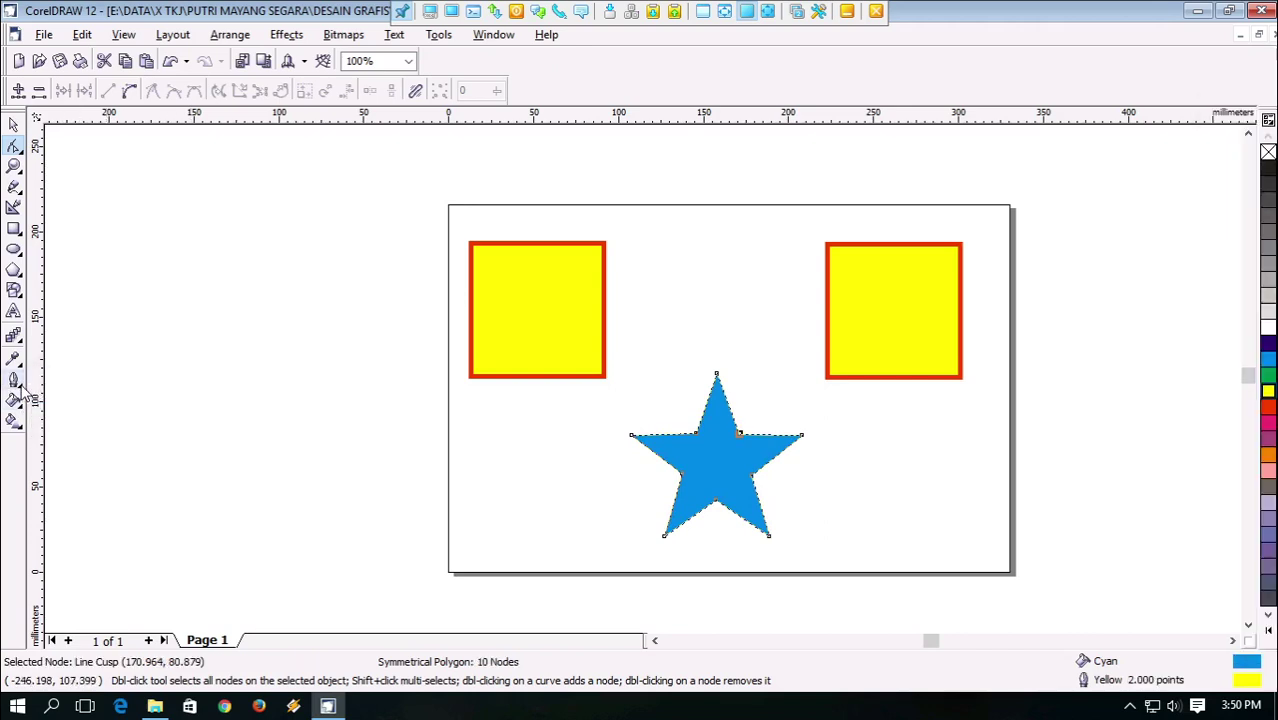
pyautogui.click(708, 429)
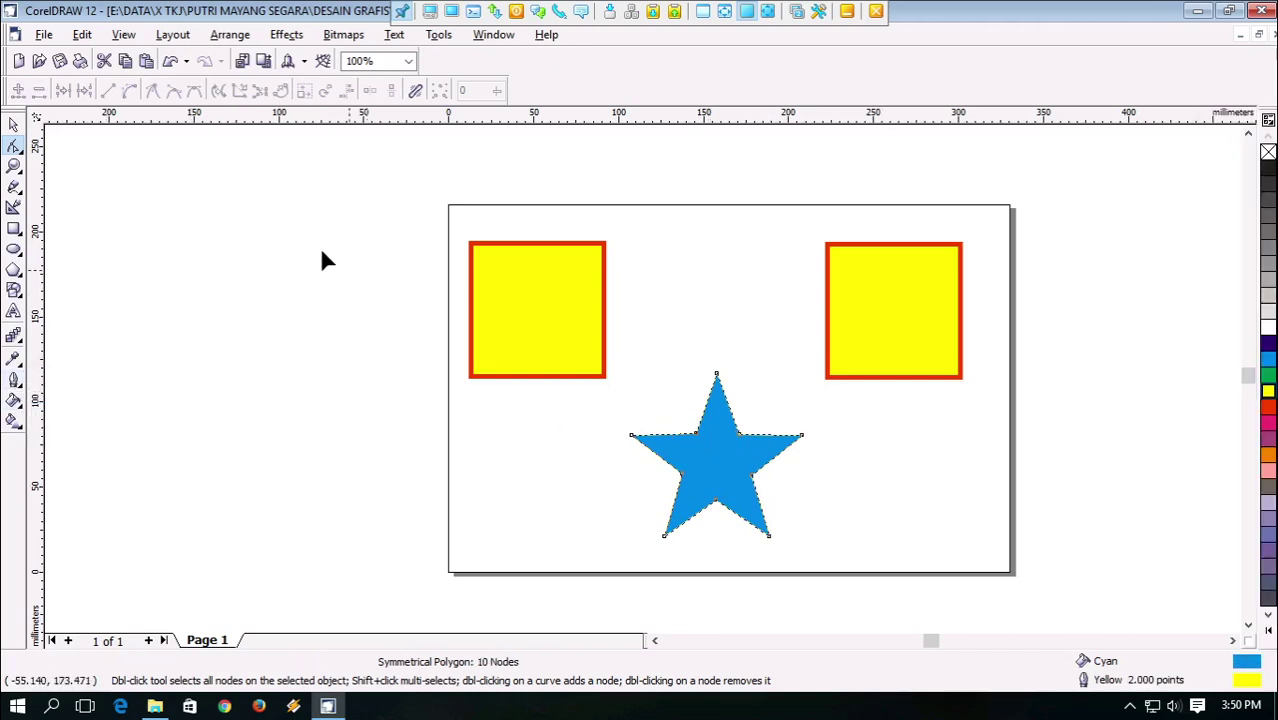
pyautogui.click(13, 124)
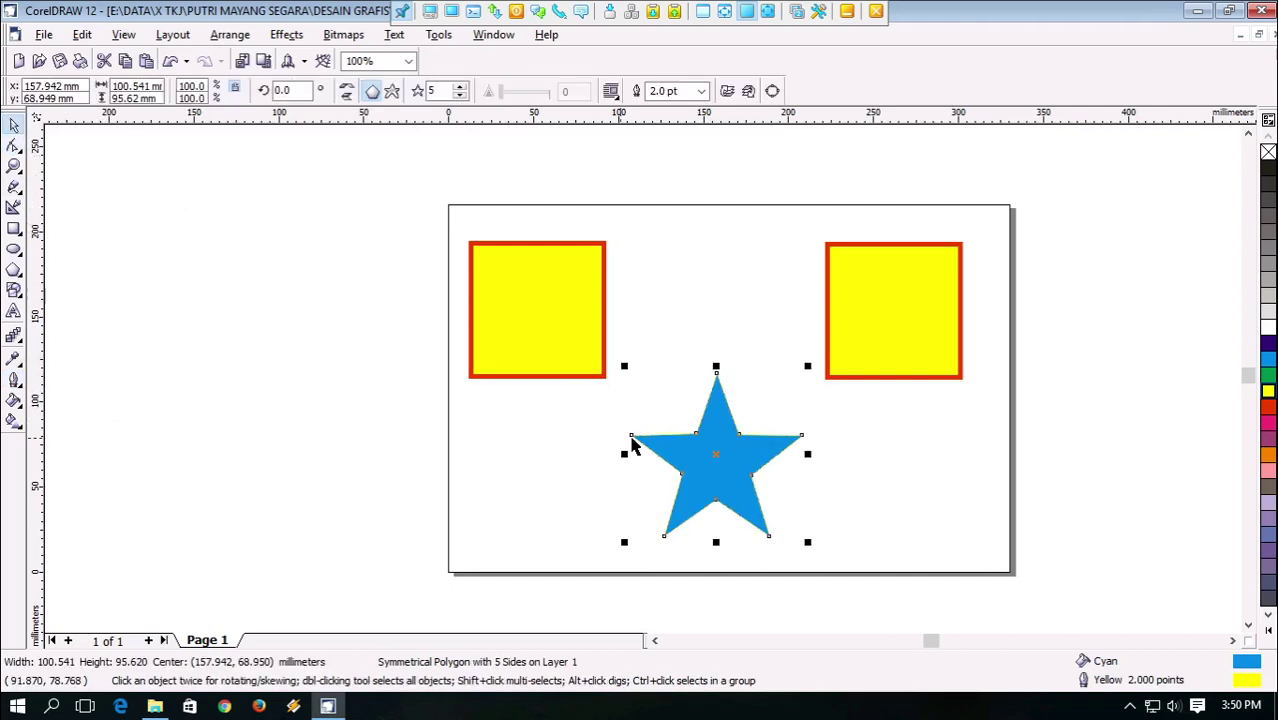
pyautogui.click(16, 382)
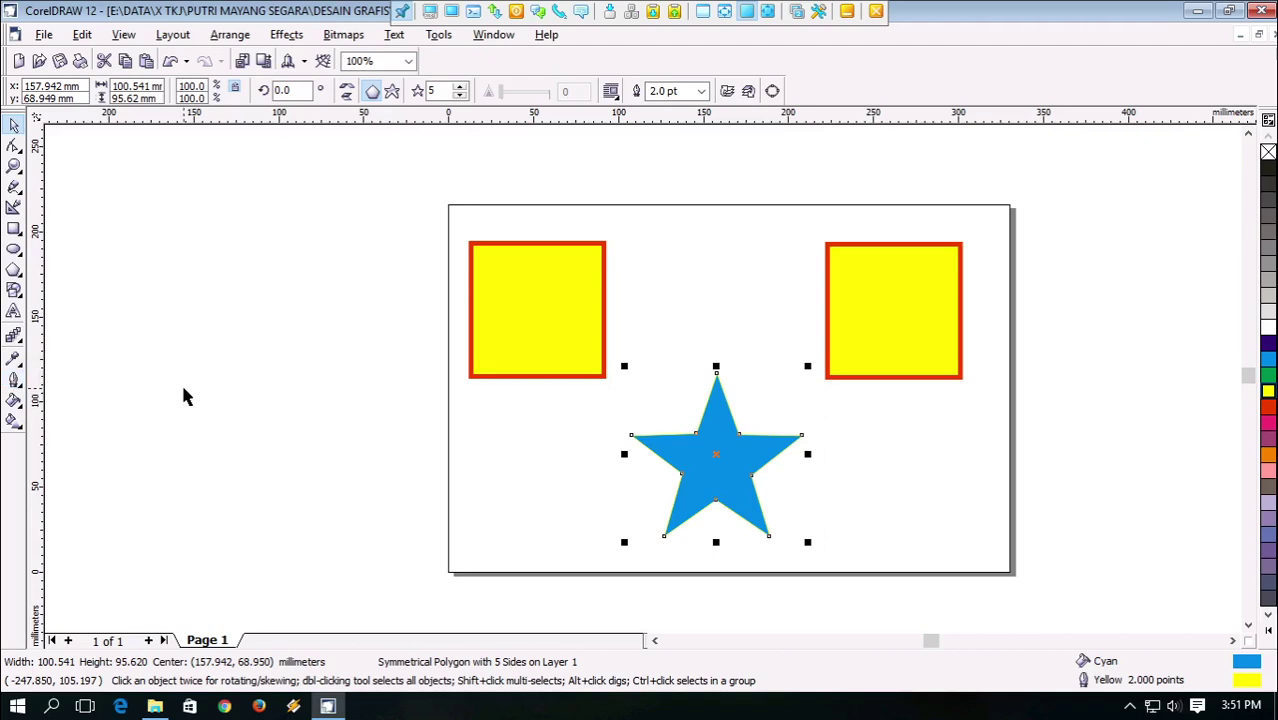
pyautogui.click(14, 385)
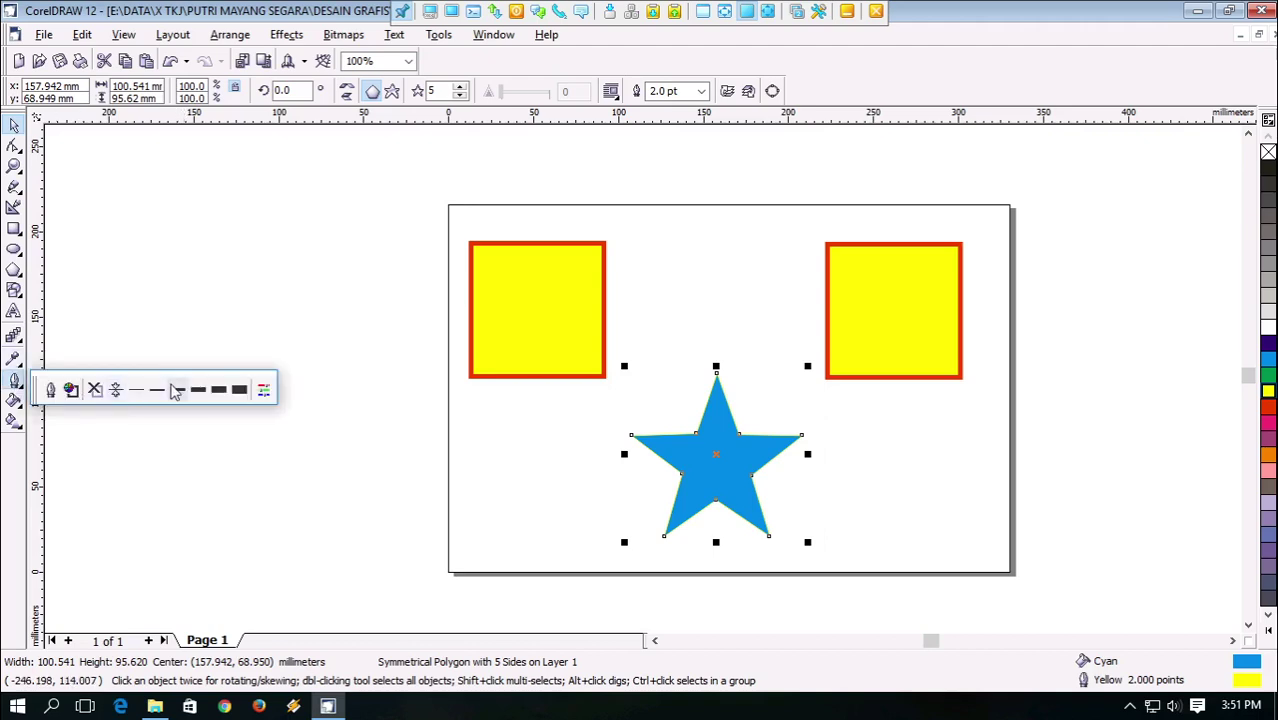
pyautogui.click(189, 387)
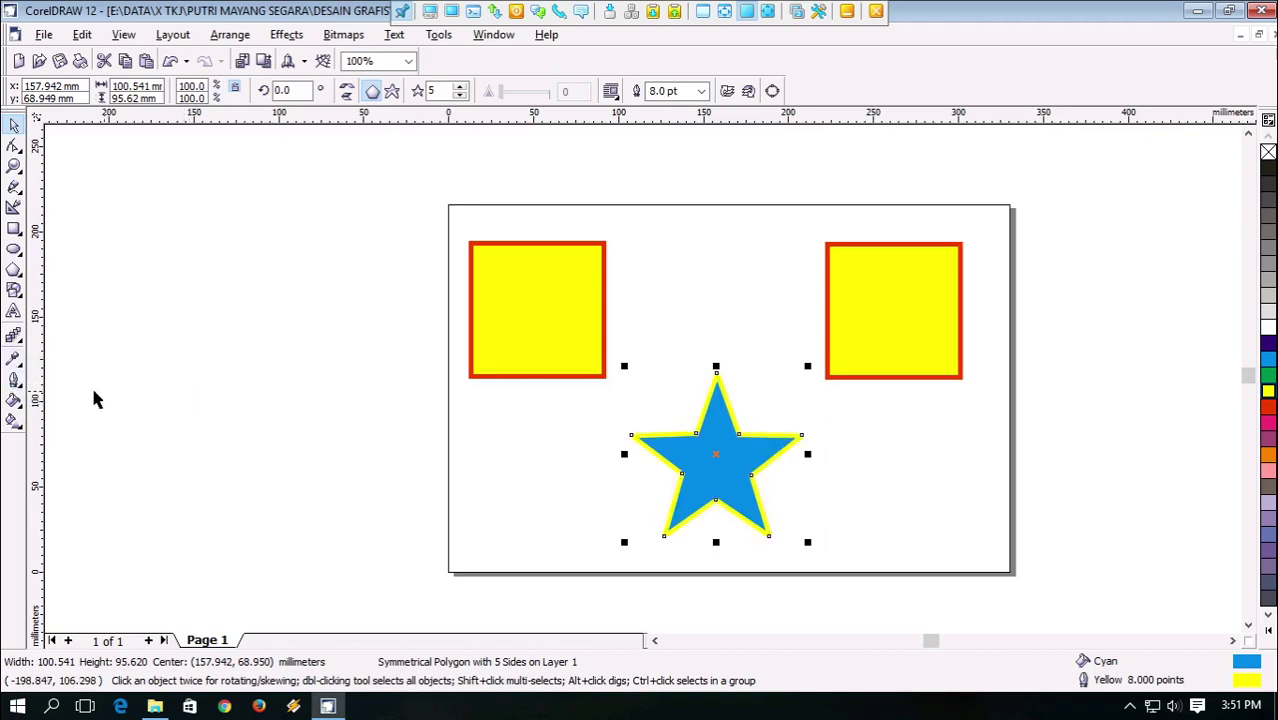
# Thin the star's outline to 2 points and change its outline colour to magenta, keeping the fill cyan
pyautogui.click(14, 382)
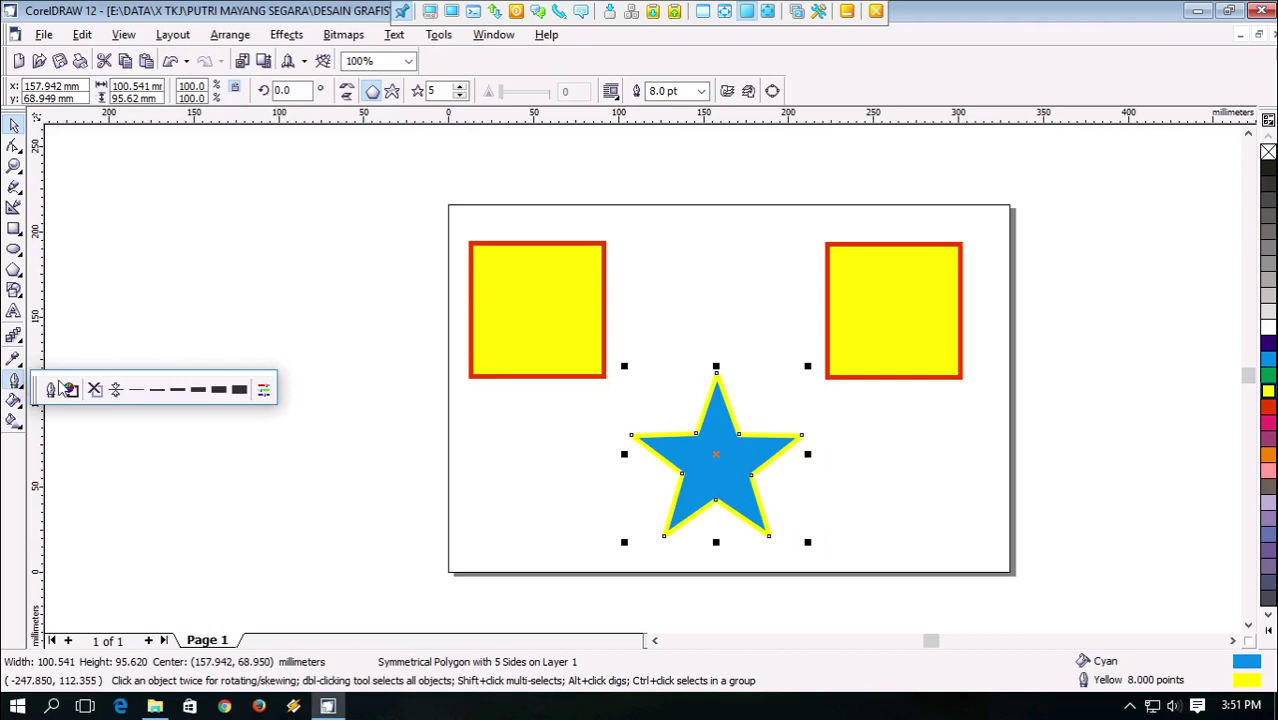
pyautogui.click(172, 389)
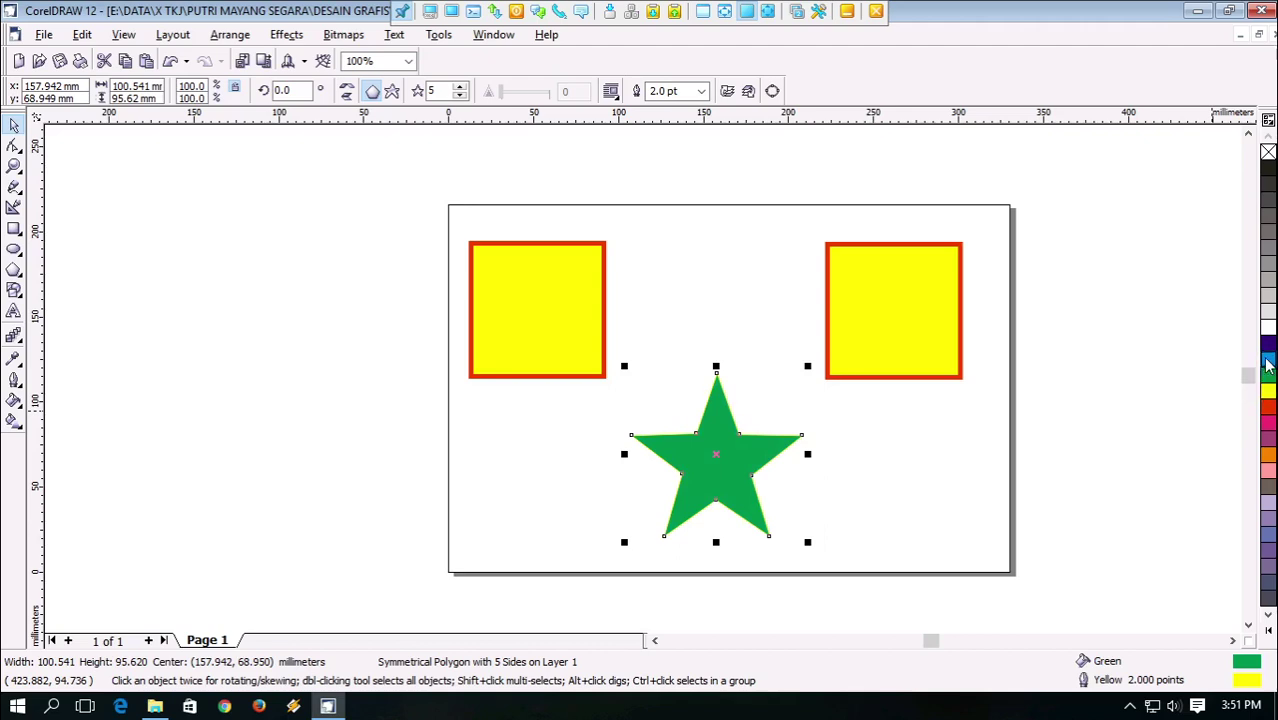
pyautogui.rightClick(1267, 363)
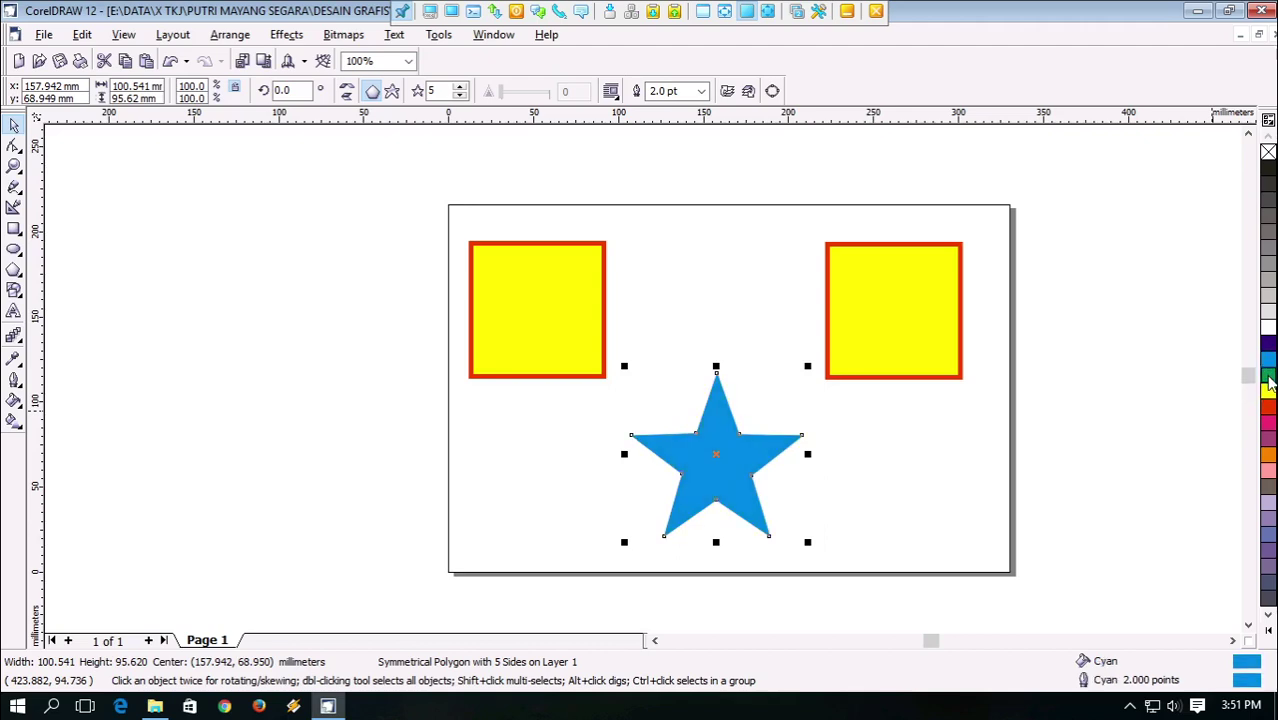
pyautogui.rightClick(1267, 381)
pyautogui.rightClick(1270, 390)
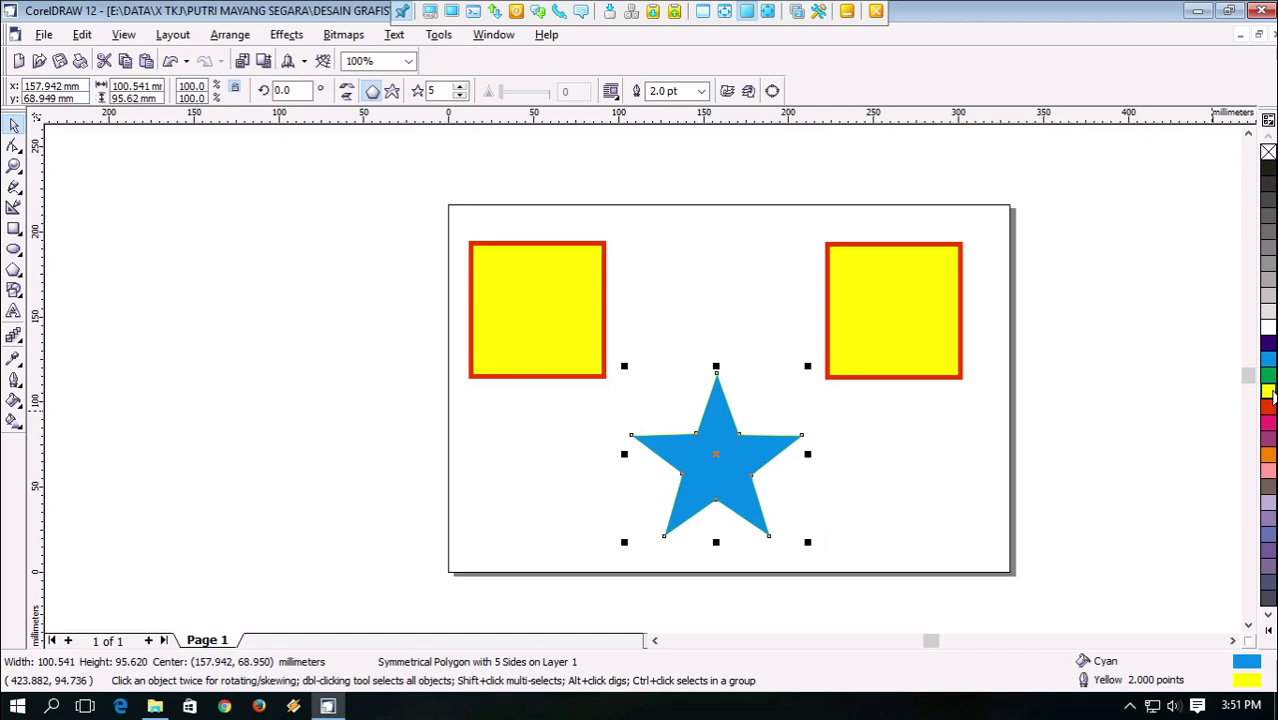
pyautogui.rightClick(1268, 423)
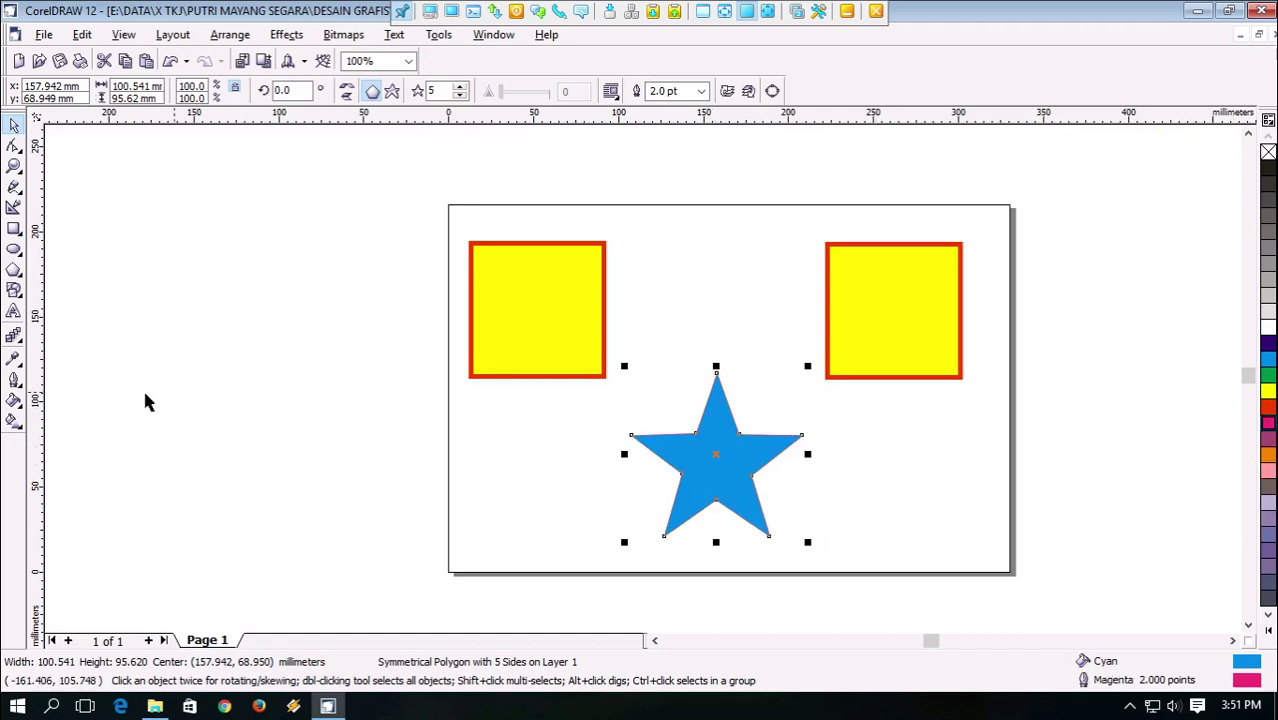
# Set the star's magenta outline width to 8 points
pyautogui.click(15, 380)
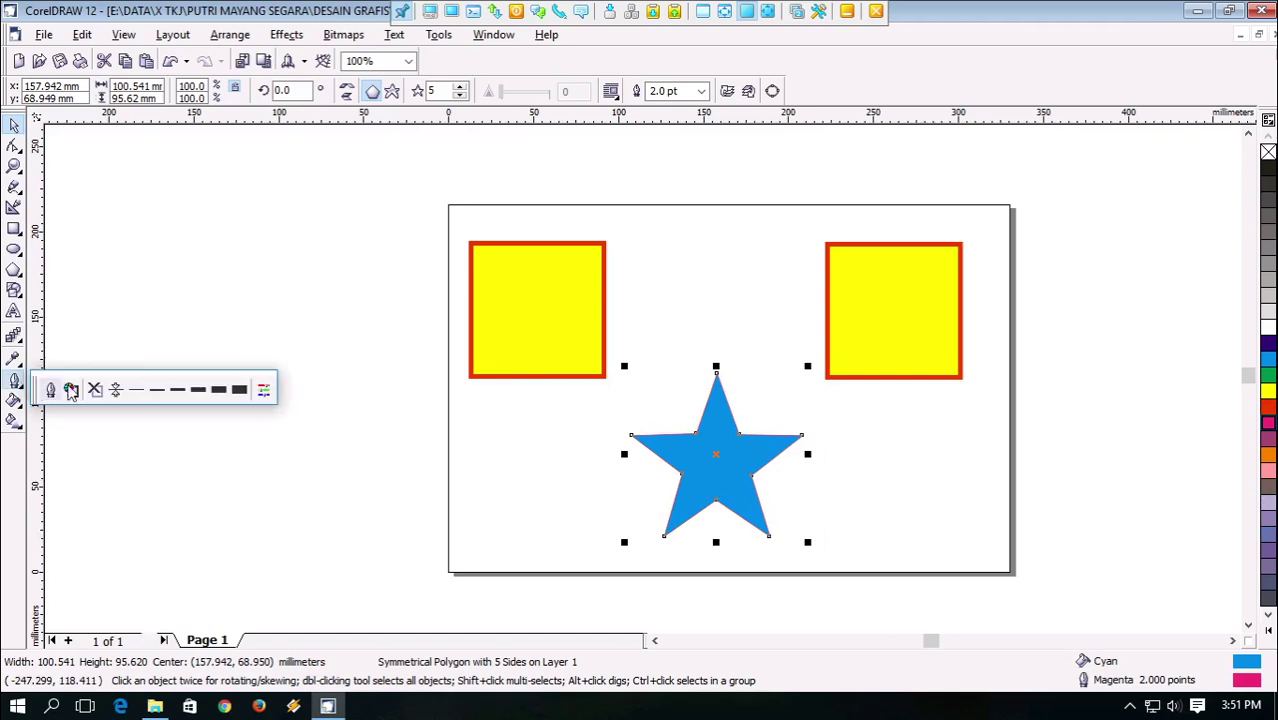
pyautogui.click(167, 390)
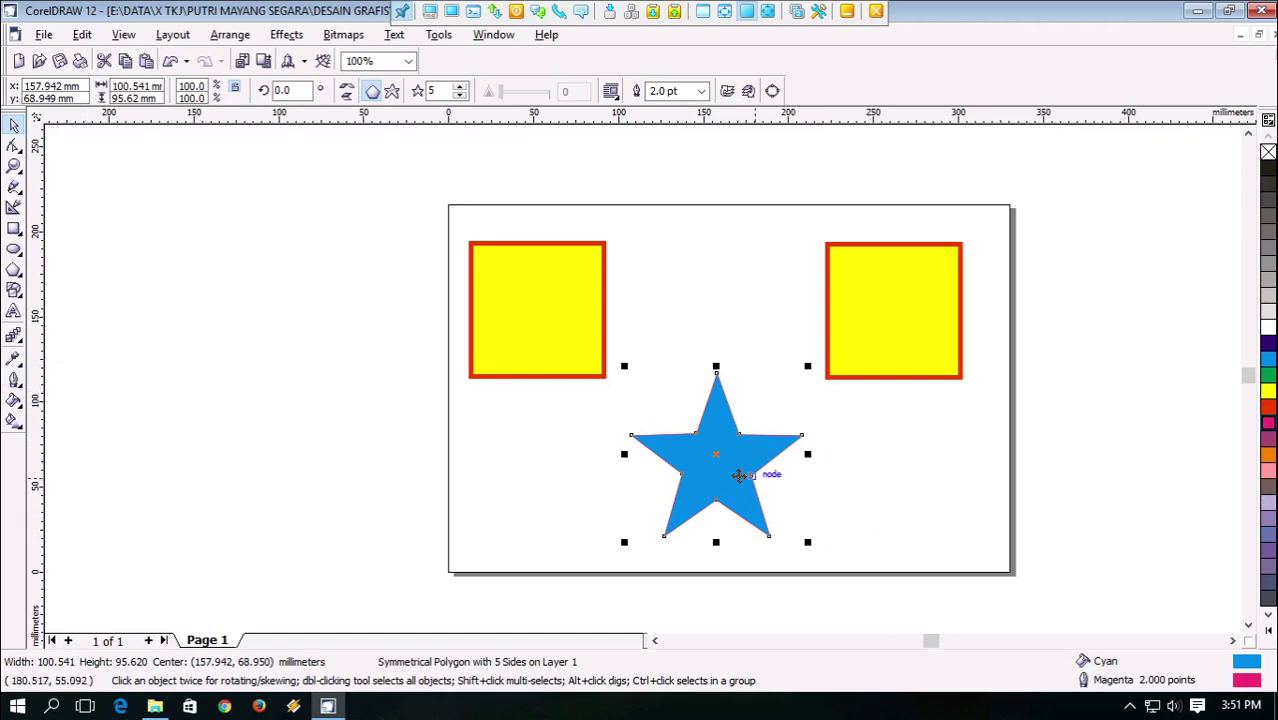
pyautogui.scroll(2, 738, 476)
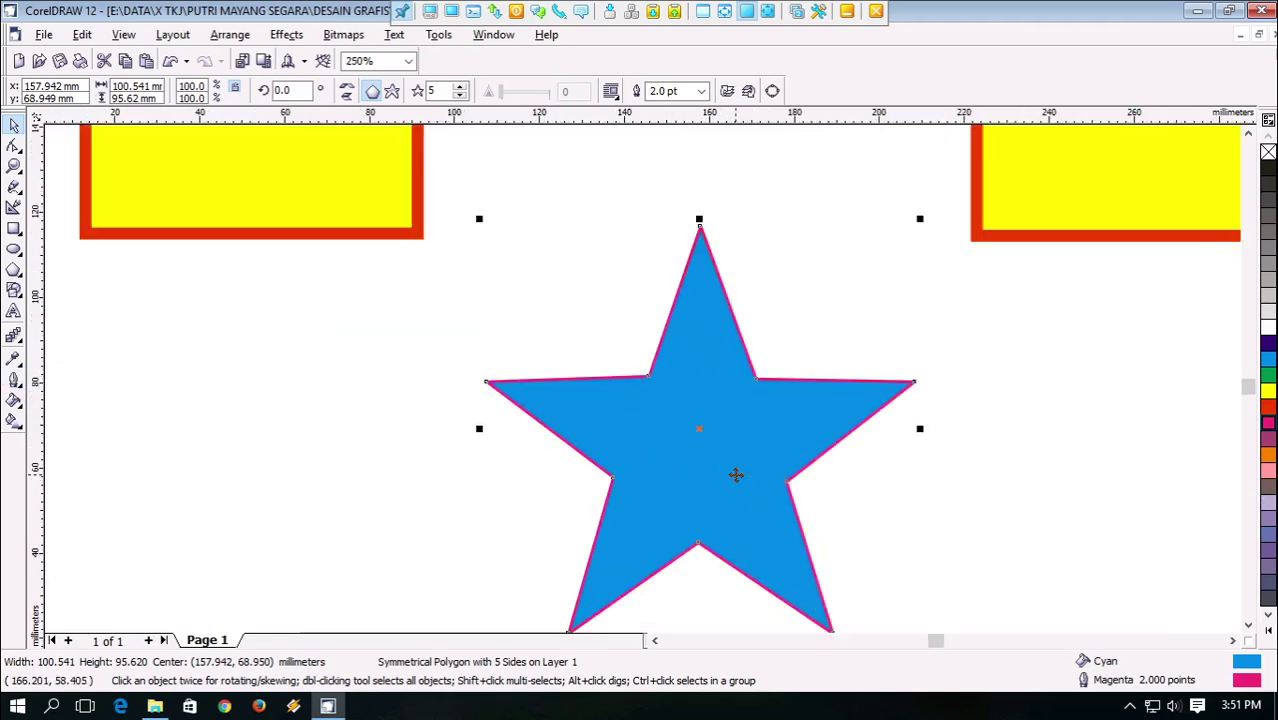
pyautogui.click(18, 384)
pyautogui.click(197, 393)
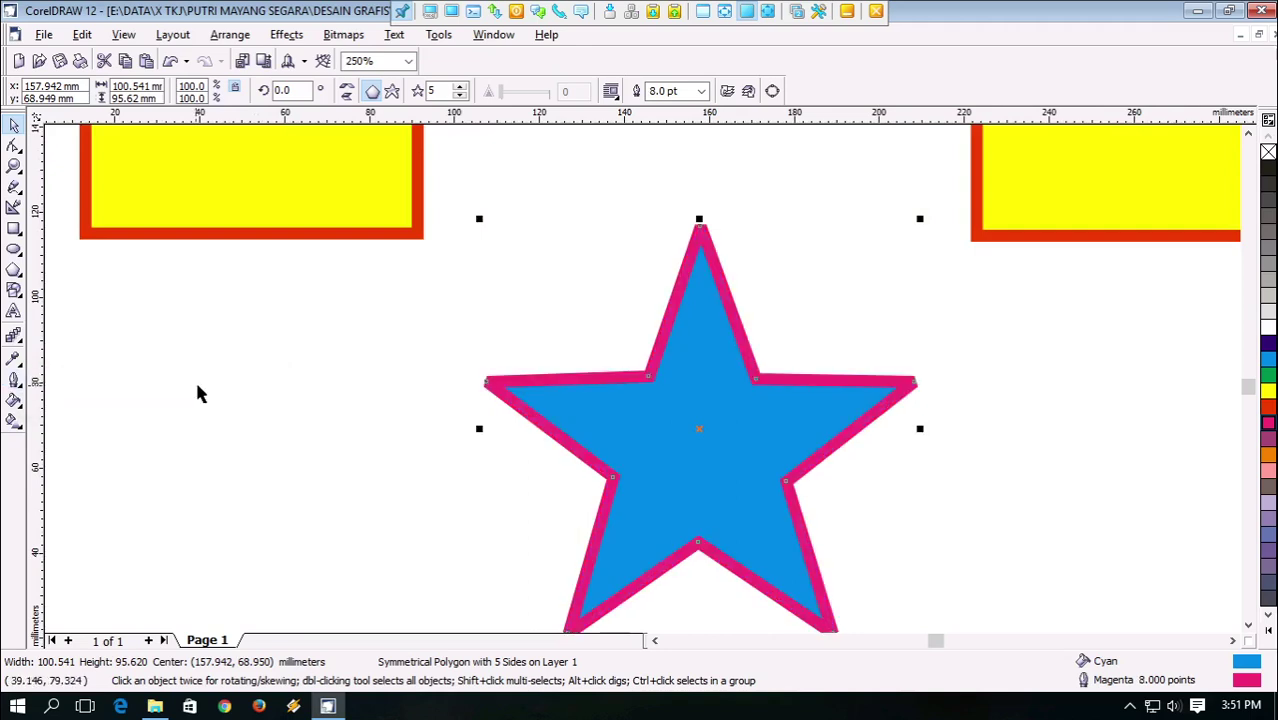
# Move the left yellow square slightly to the right, centring it at about x 62.7 mm, y 154.2 mm
pyautogui.scroll(-2, 442, 422)
pyautogui.click(733, 457)
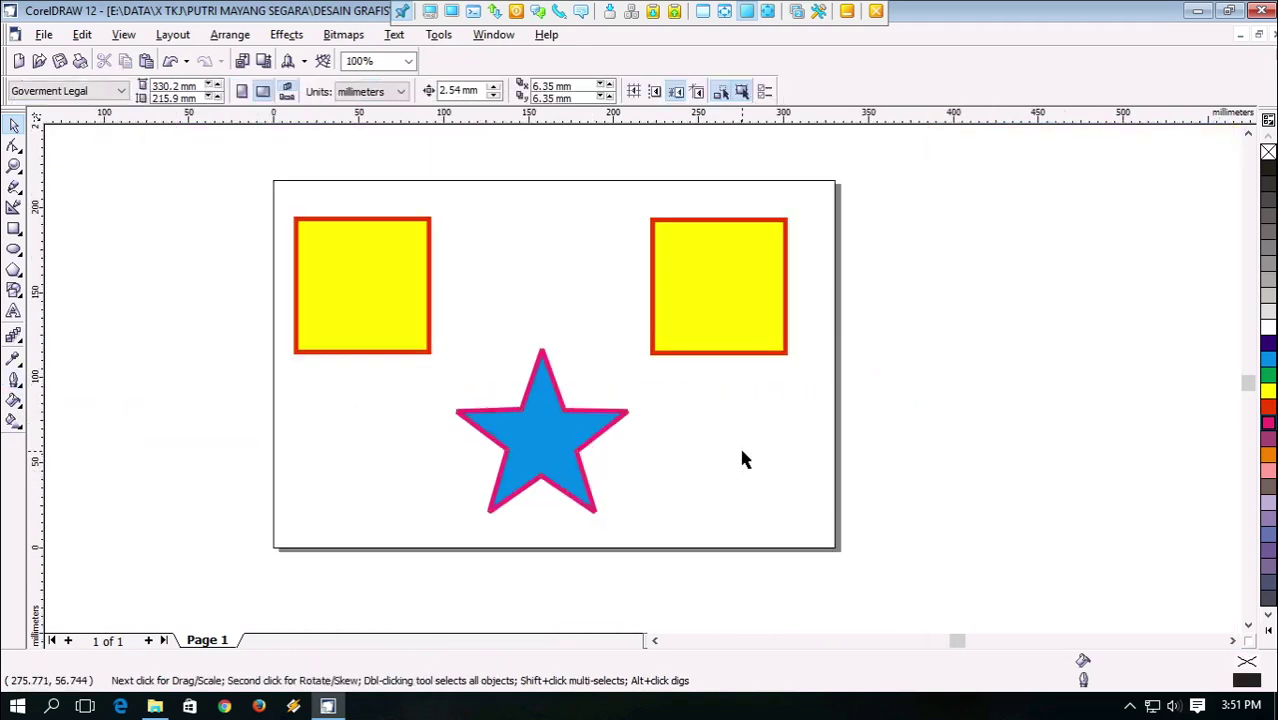
pyautogui.moveTo(372, 289); pyautogui.dragTo(391, 290)
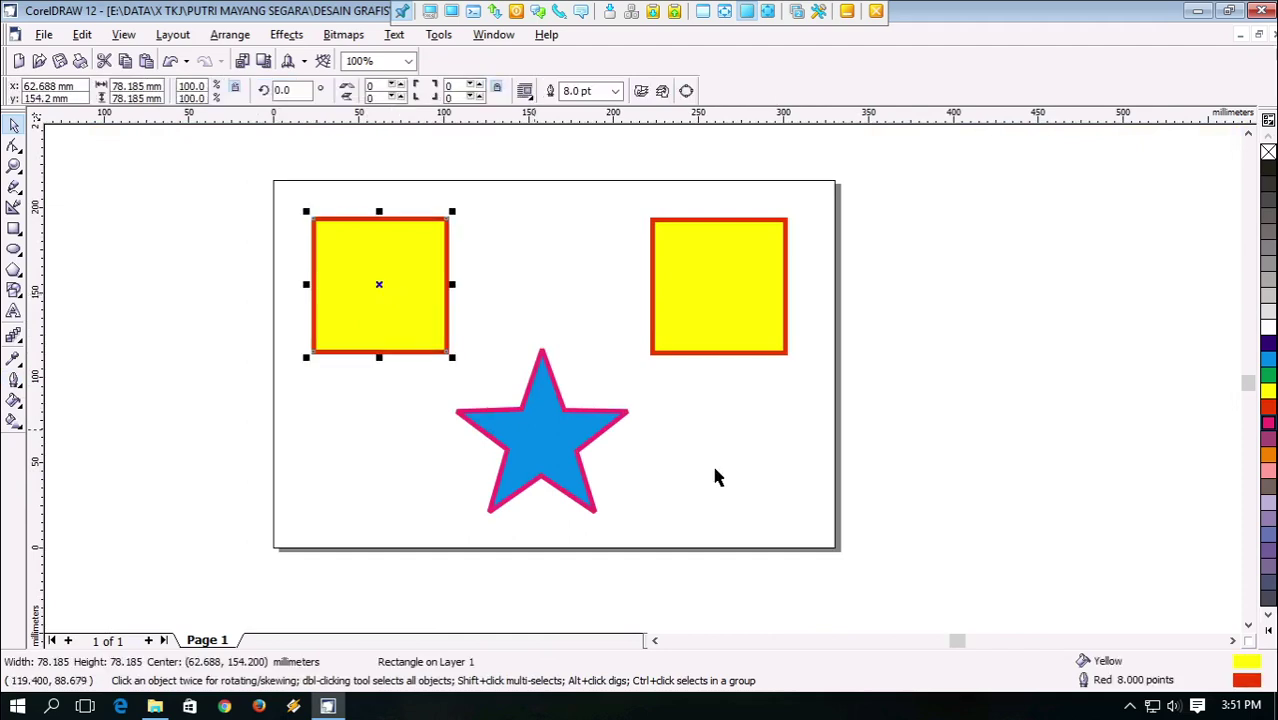
pyautogui.click(790, 468)
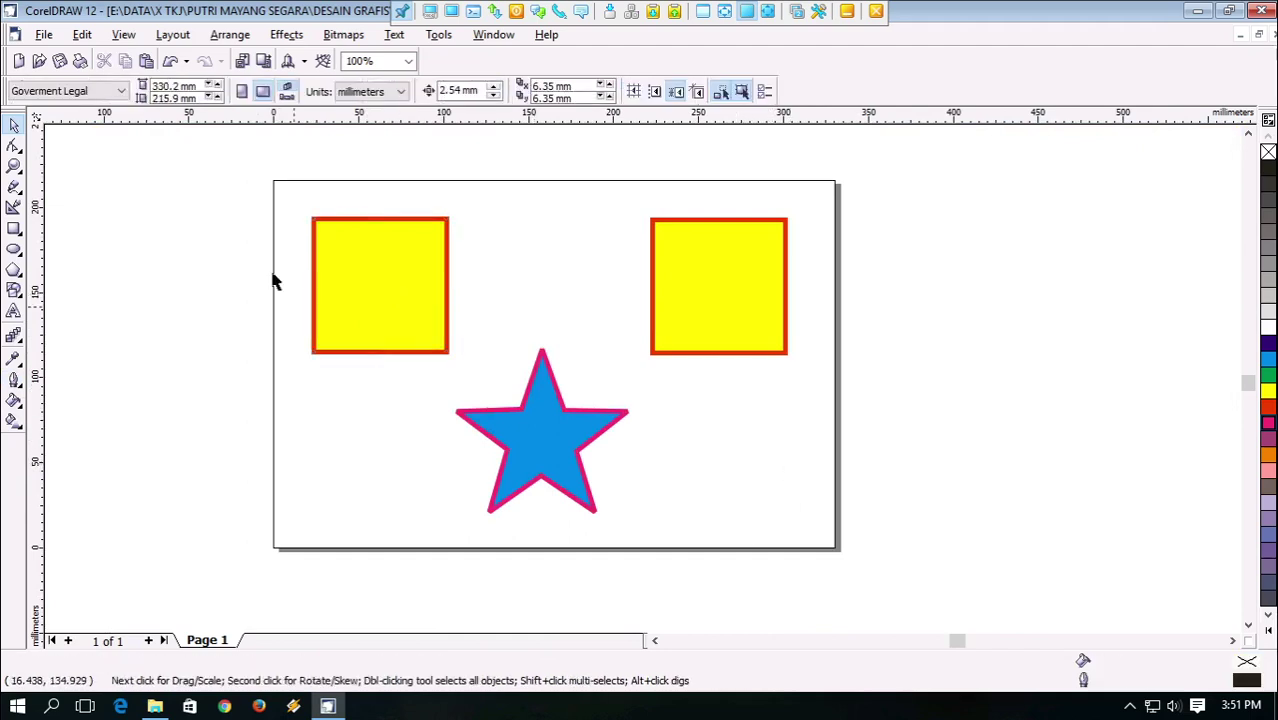
# Save the drawing under a new name in the LATIHAN CORELDRAW folder as a CDR file, using LAT 1 followed by the student's name
pyautogui.click(46, 35)
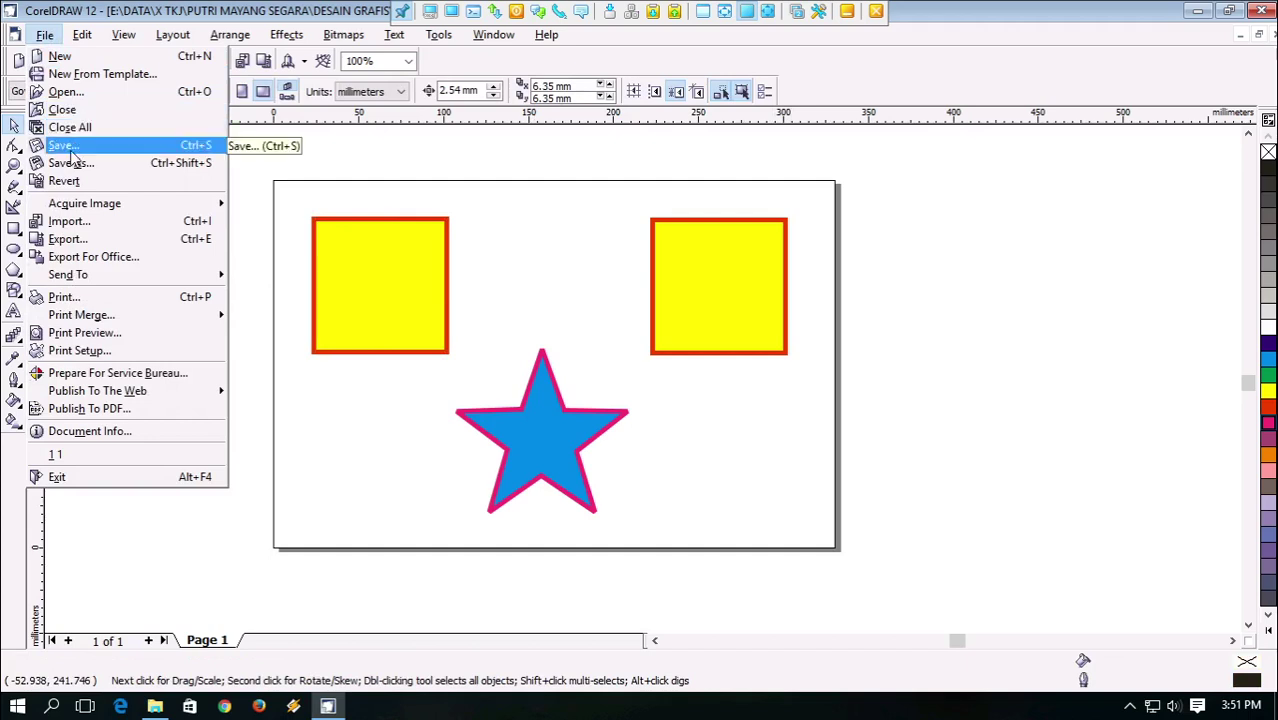
pyautogui.click(70, 163)
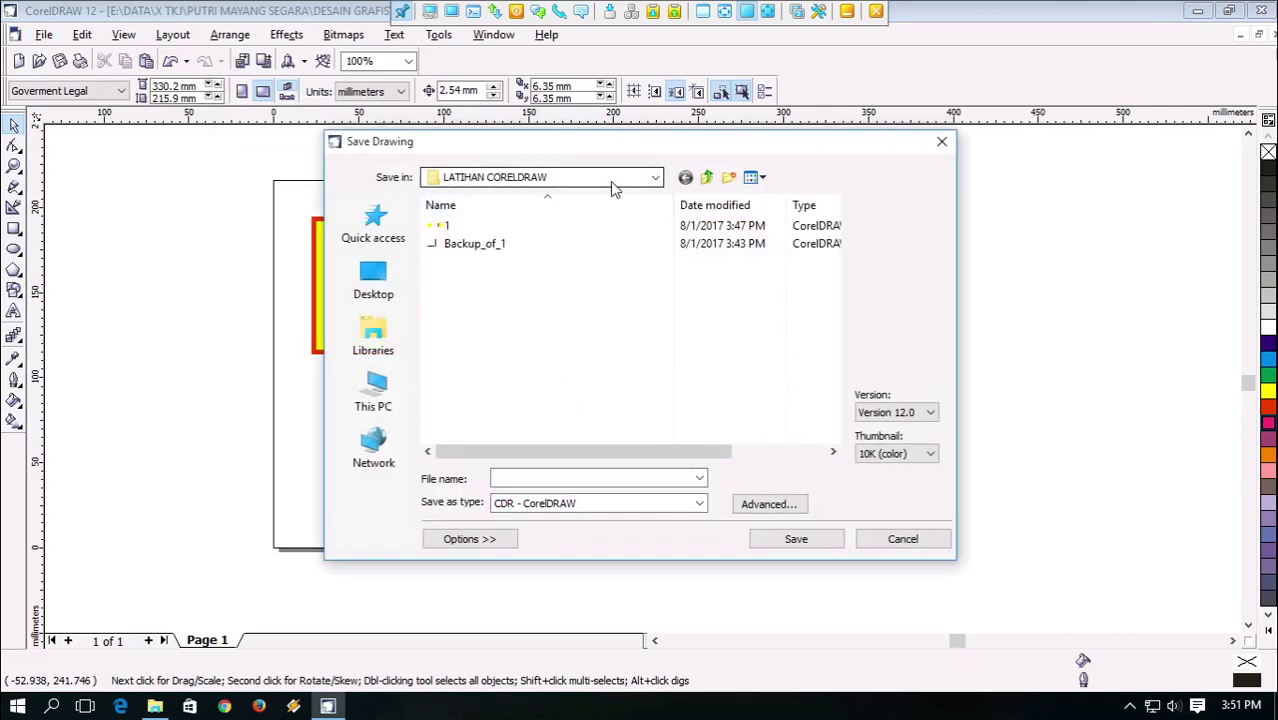
pyautogui.click(606, 478)
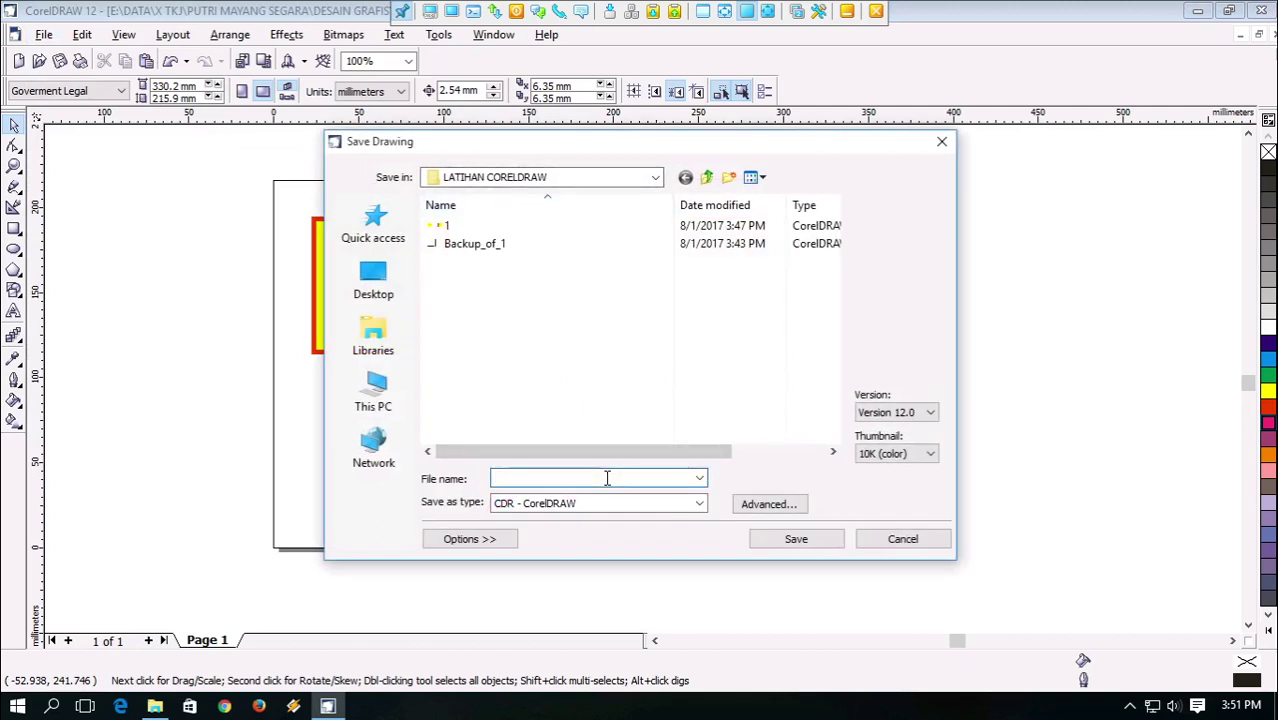
pyautogui.write('LAT 1 PUTRI')
pyautogui.click(800, 538)
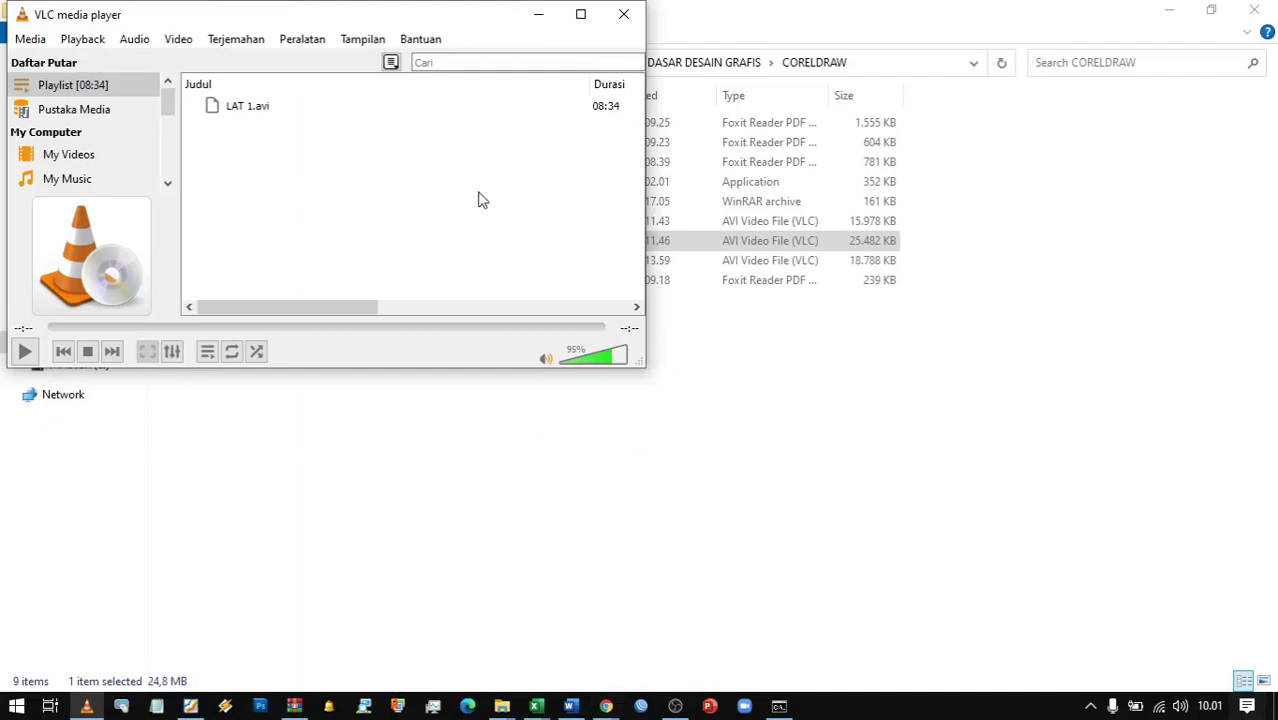
# Close the finished LAT 1 video and play LAT 2 - BENTUK BANGUN.avi from the CORELDRAW folder
pyautogui.click(624, 16)
pyautogui.click(876, 388)
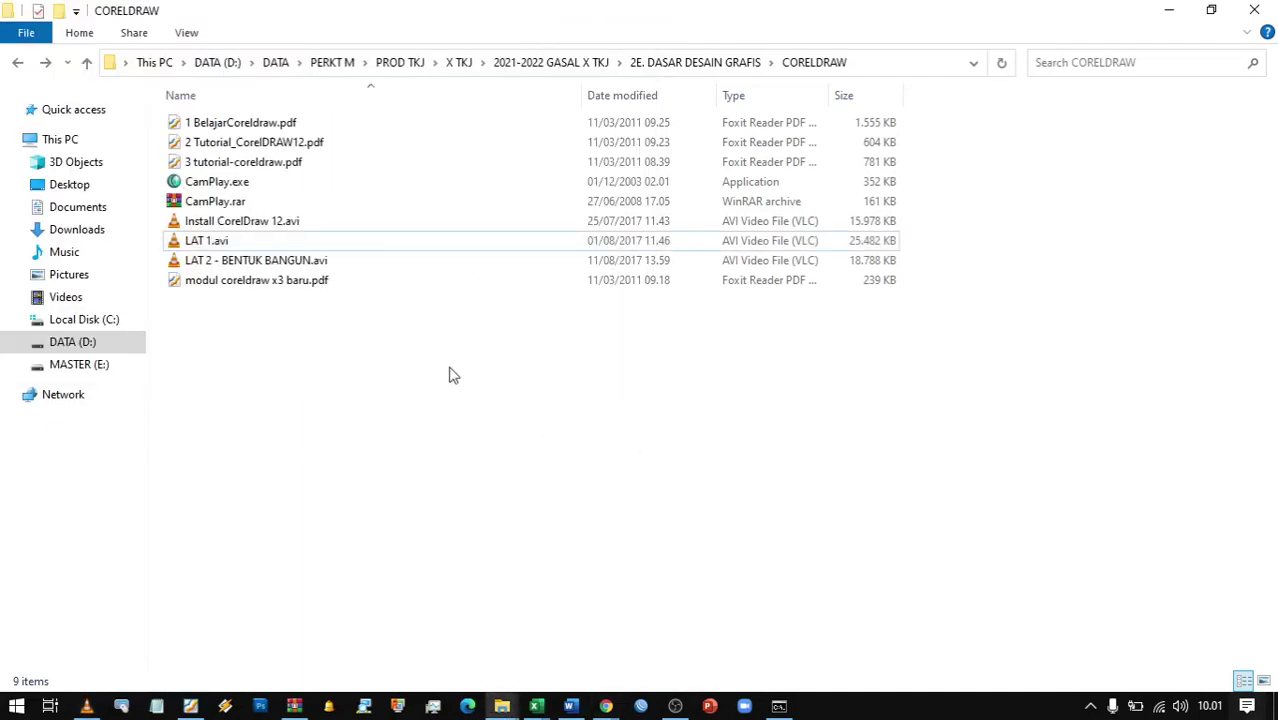
pyautogui.doubleClick(278, 262)
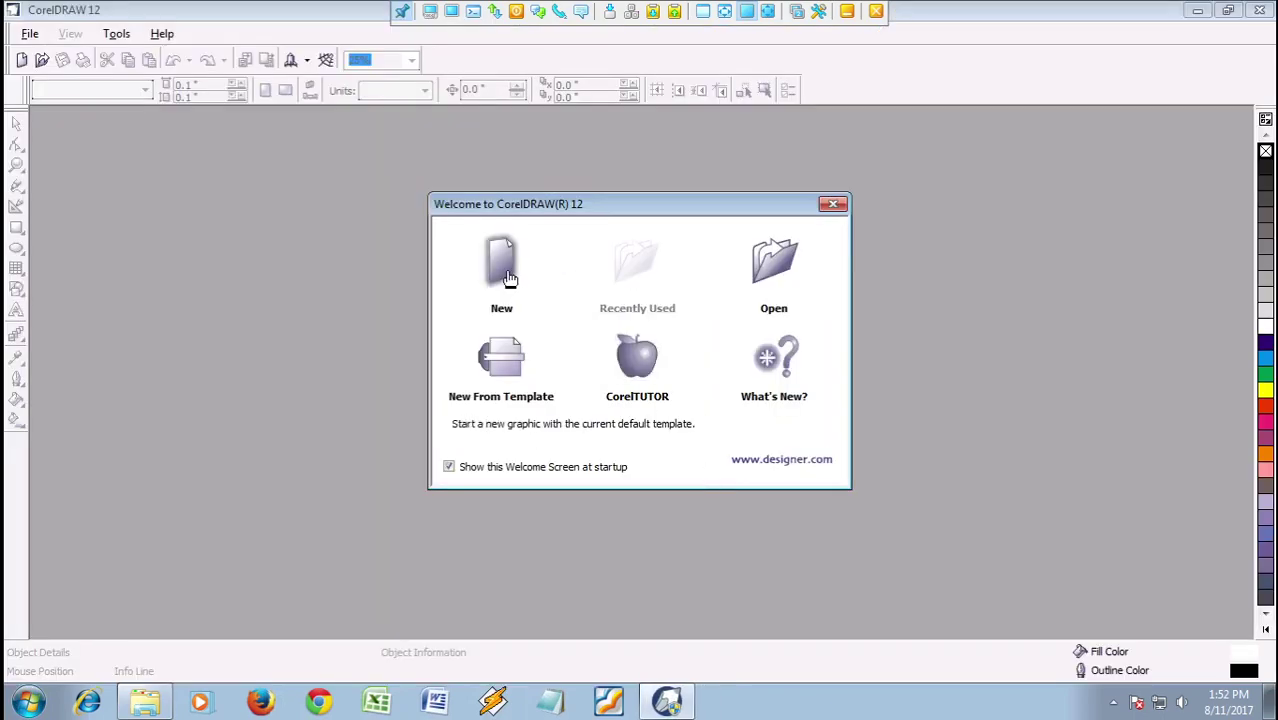
# Start a new blank drawing and draw a nearly horizontal Freehand line about 3.9 inches long near the page's upper edge
pyautogui.click(504, 266)
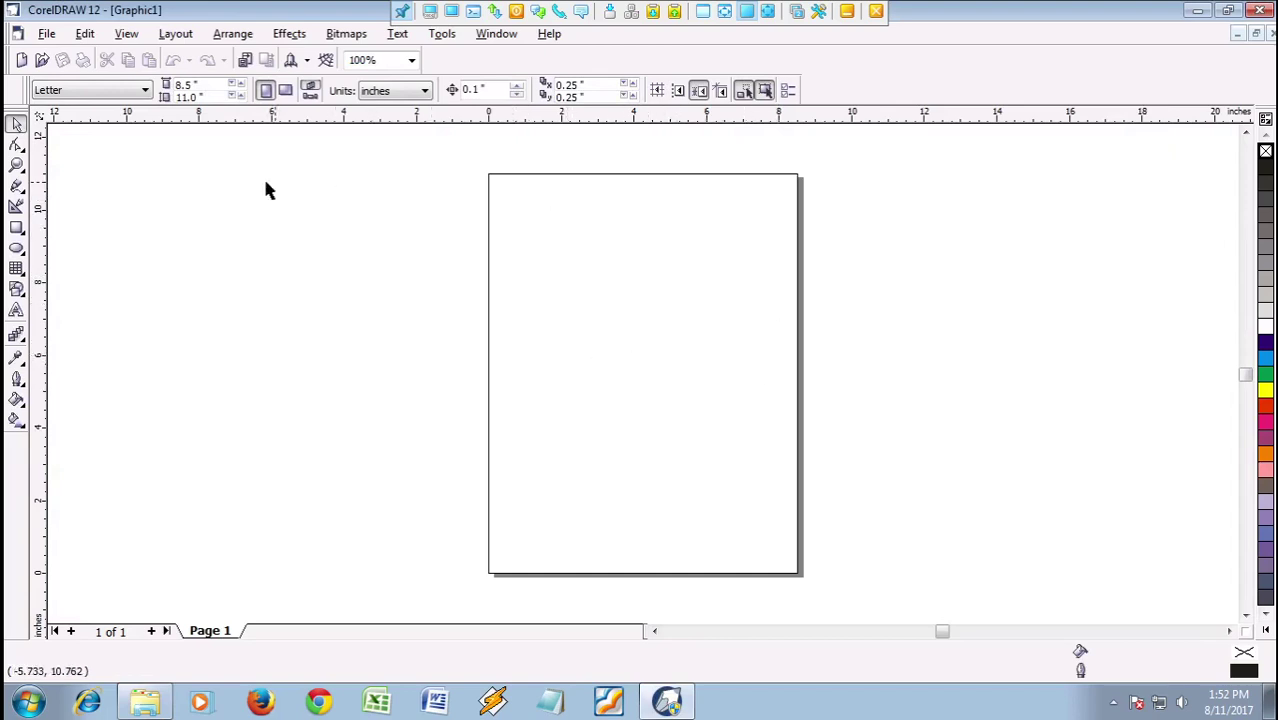
pyautogui.click(17, 186)
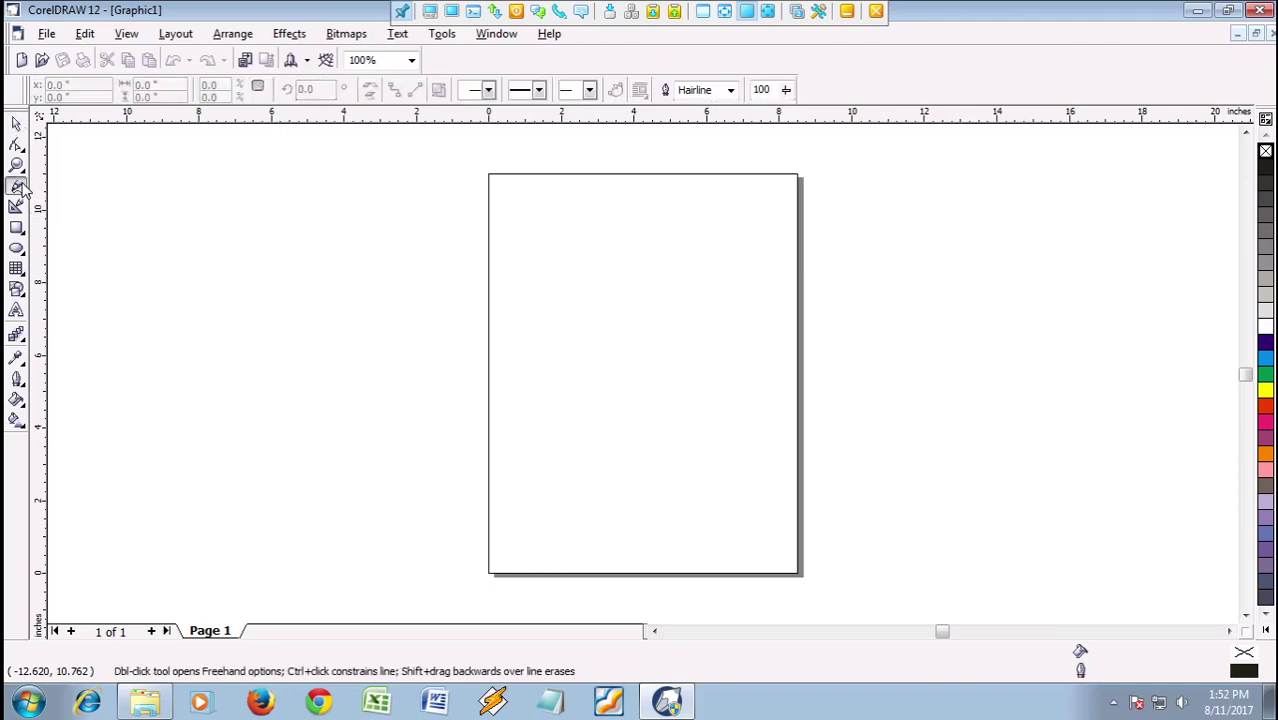
pyautogui.click(511, 193)
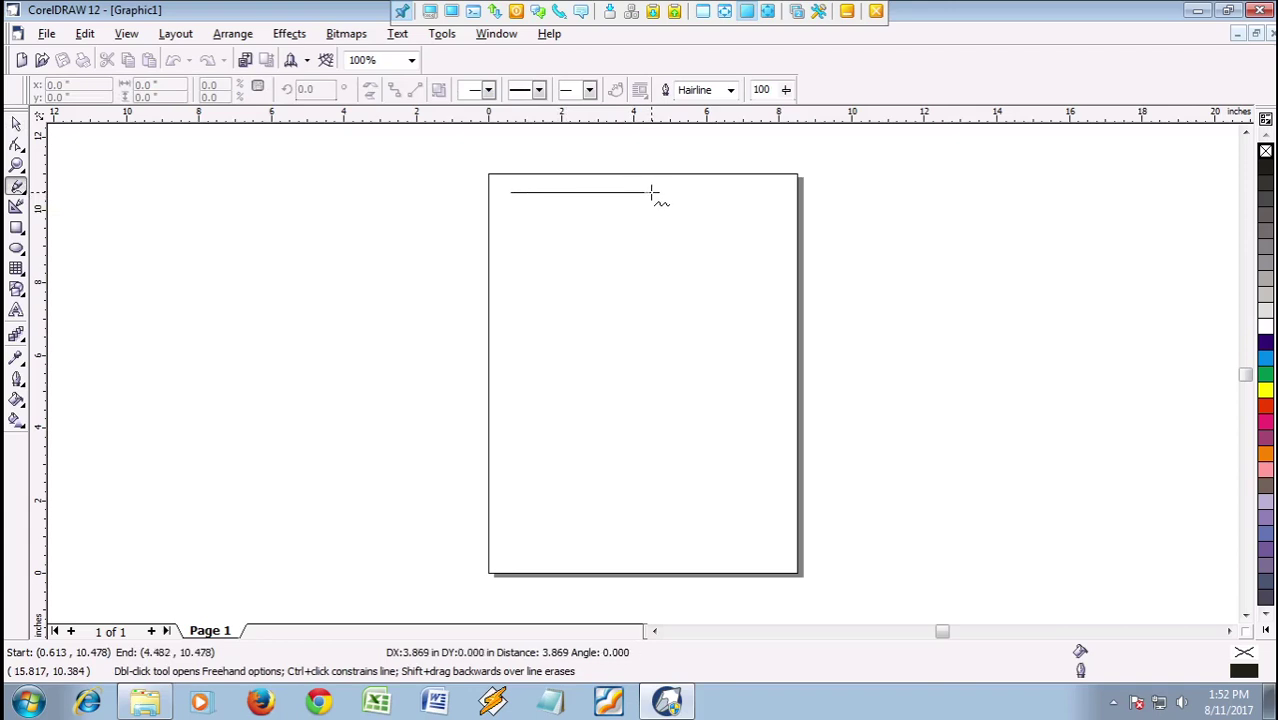
pyautogui.click(652, 191)
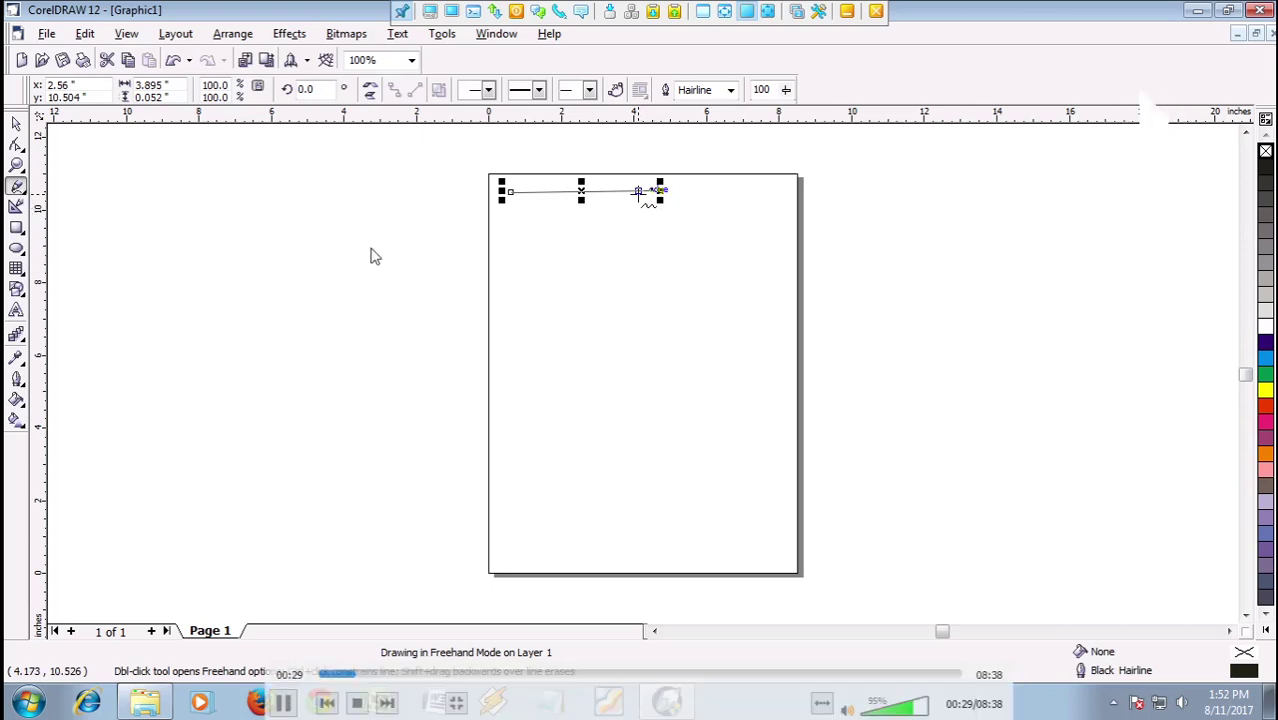
# Examine the line and page at several zoom levels, finishing close up on the line at 250%
pyautogui.scroll(2, 638, 192)
pyautogui.scroll(-3, 639, 194)
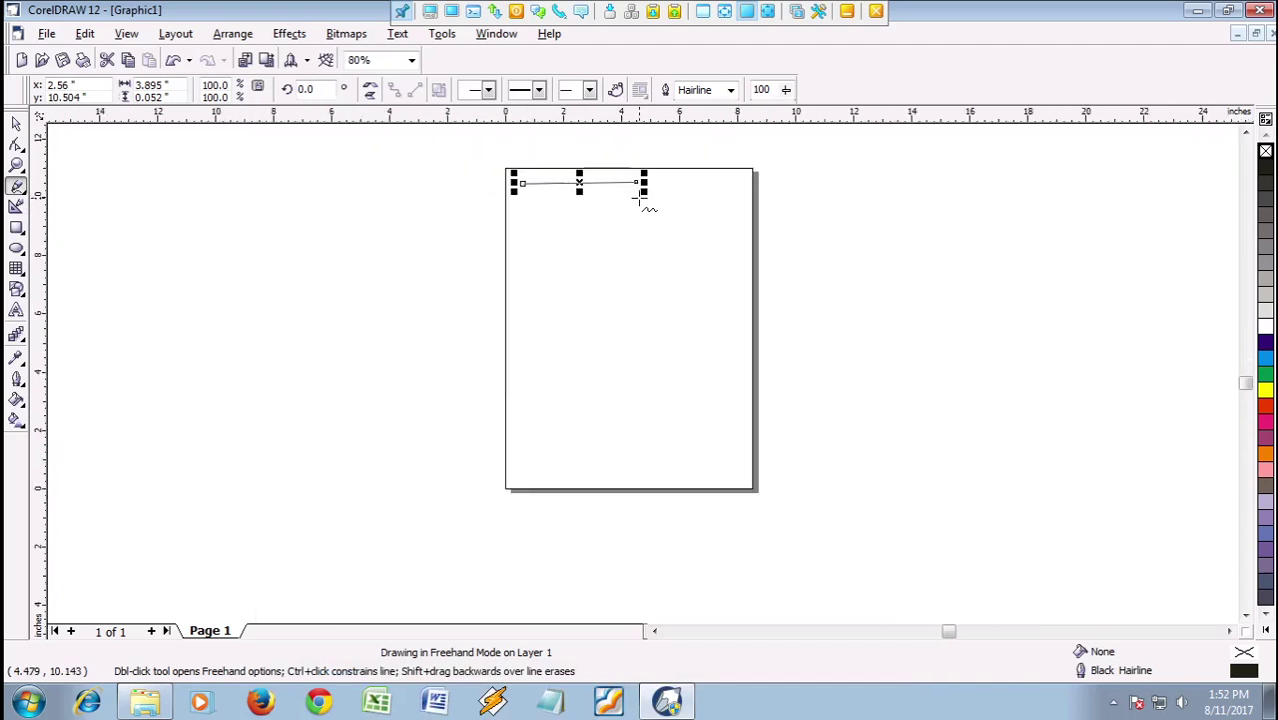
pyautogui.scroll(1, 644, 205)
pyautogui.scroll(-2, 620, 190)
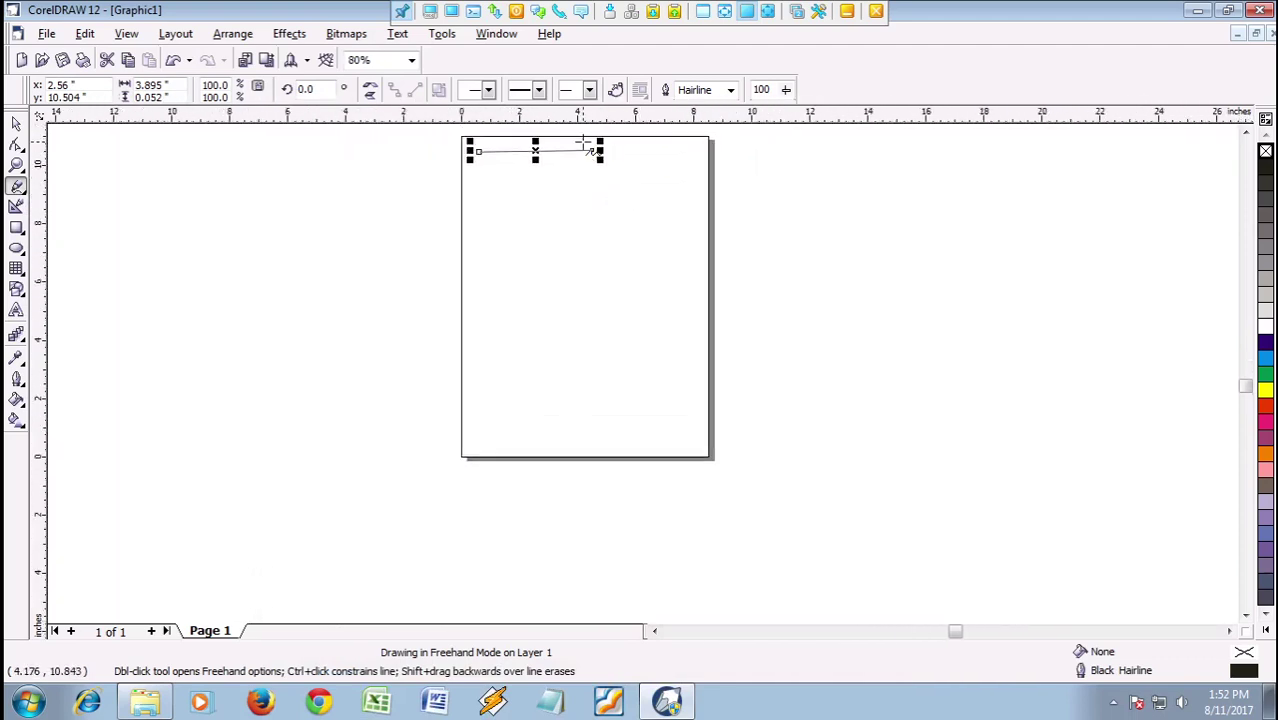
pyautogui.scroll(2, 585, 140)
pyautogui.scroll(-3, 588, 145)
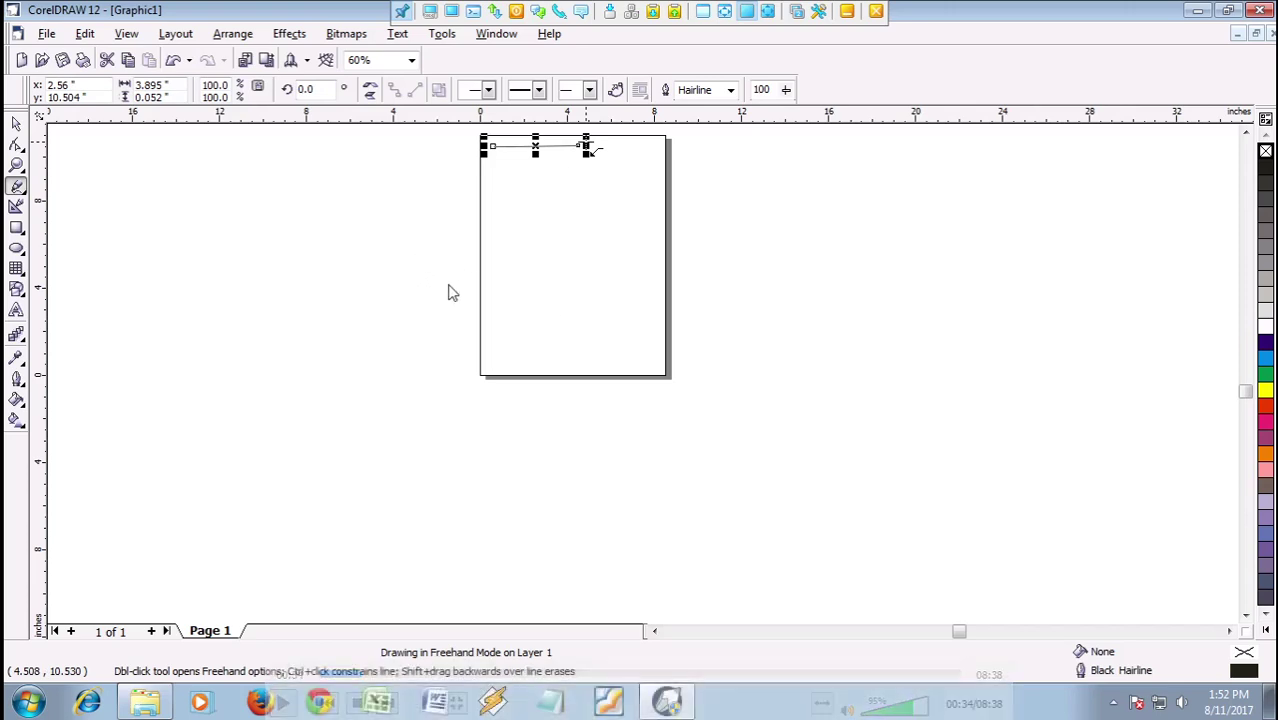
pyautogui.click(589, 148)
pyautogui.scroll(1, 589, 148)
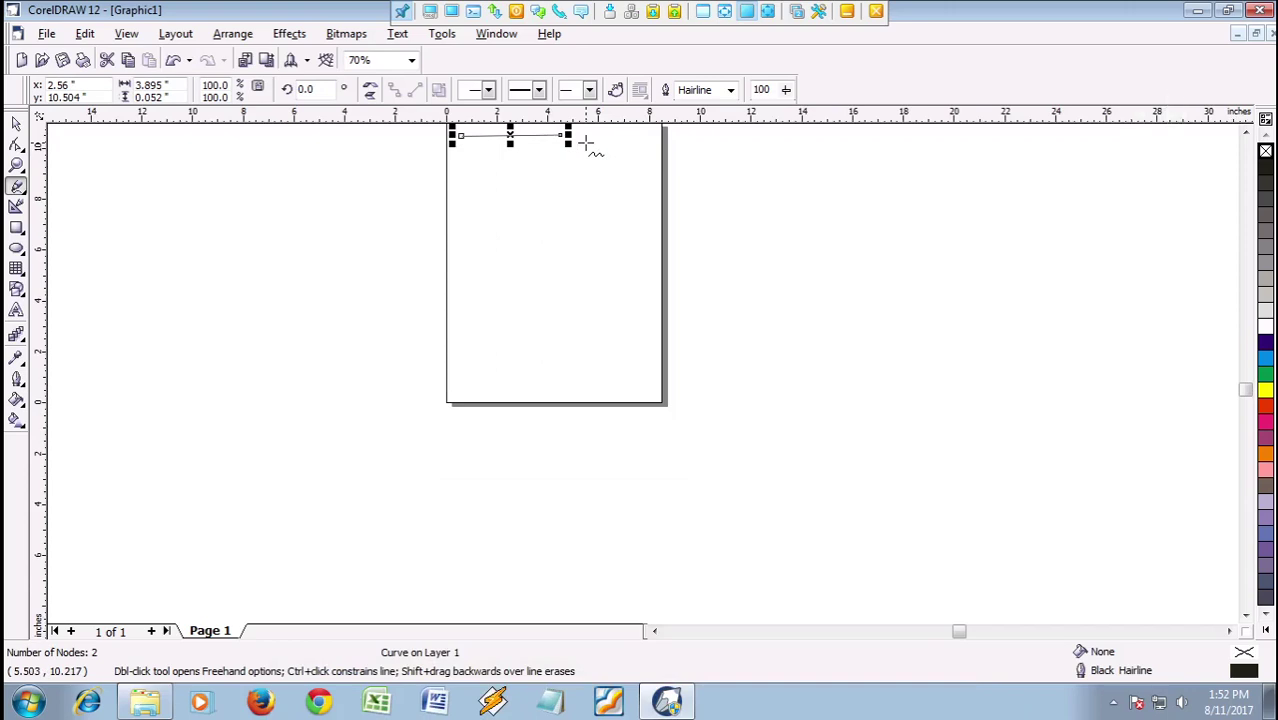
pyautogui.scroll(-1, 589, 148)
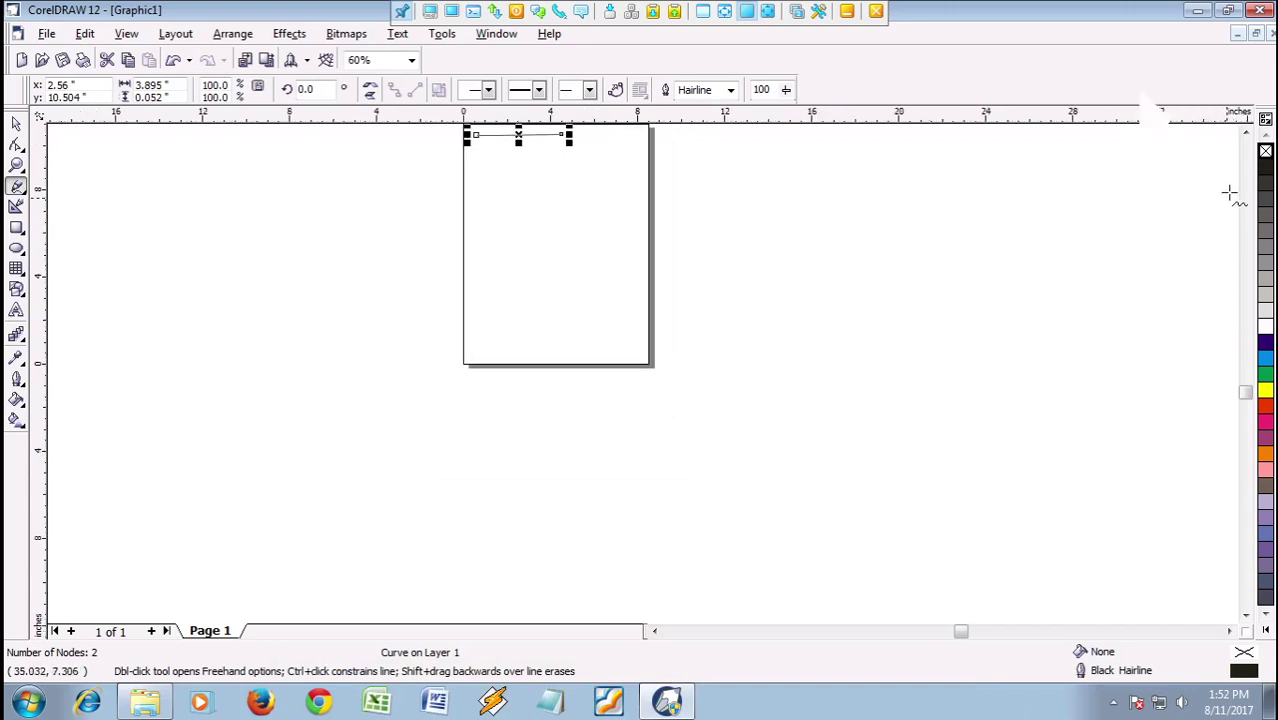
pyautogui.click(1246, 134)
pyautogui.scroll(3, 572, 288)
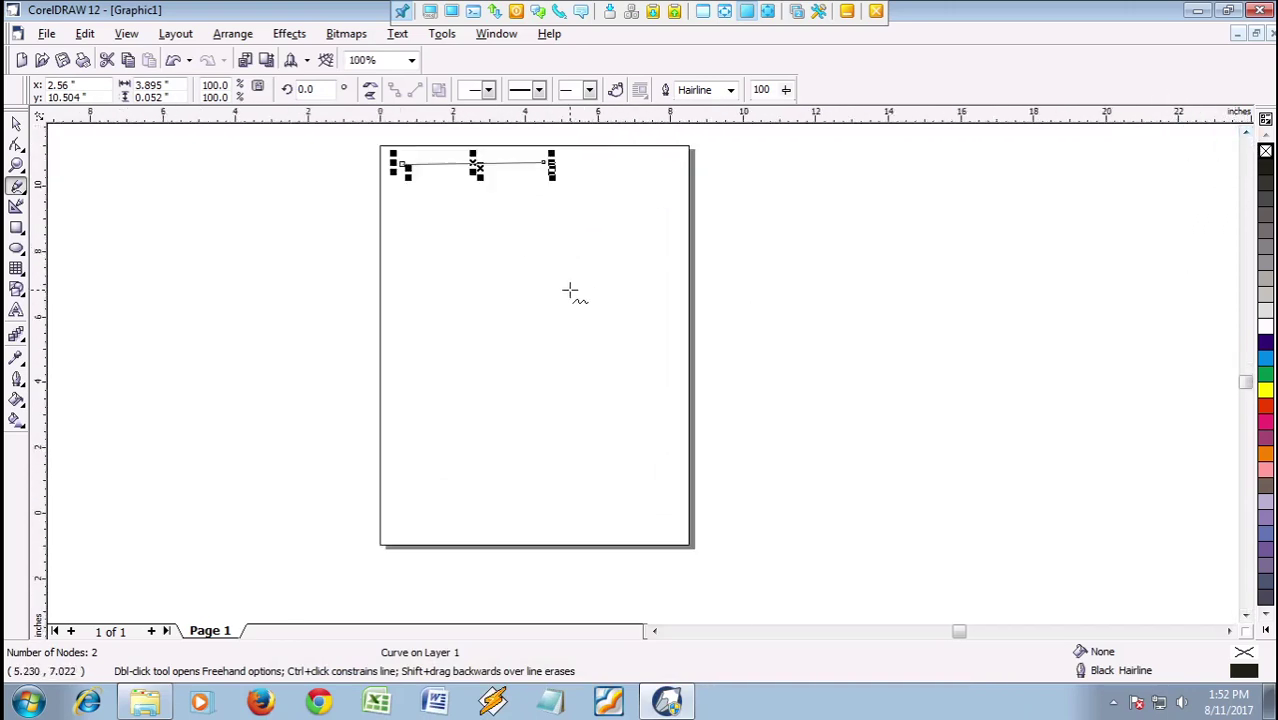
pyautogui.scroll(-4, 572, 288)
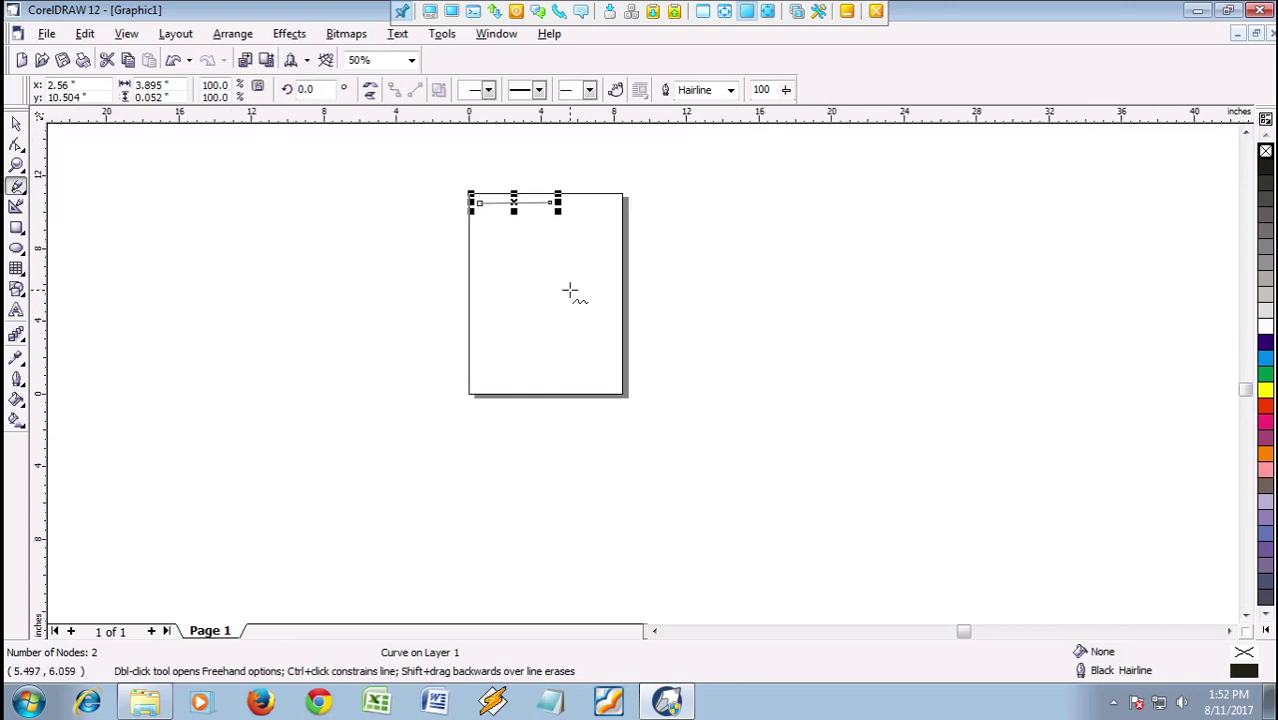
pyautogui.click(1246, 134)
pyautogui.scroll(5, 512, 264)
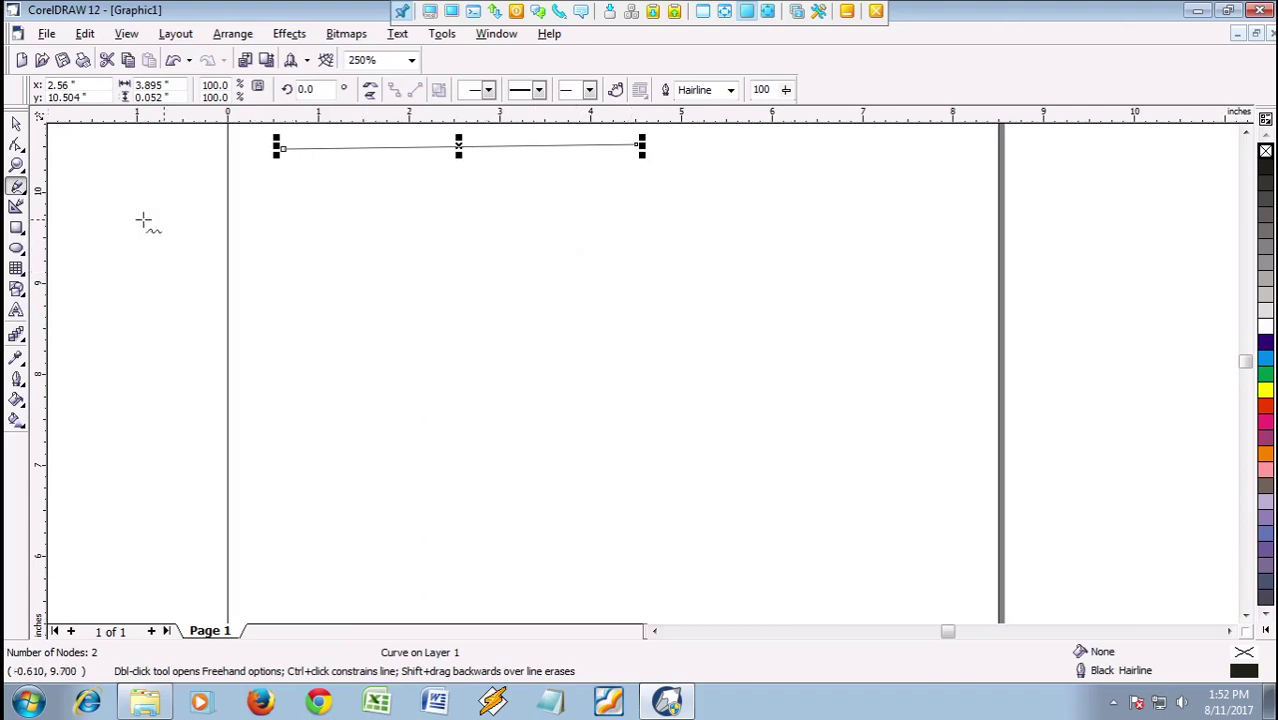
# Draw a rectangle about 4.18 by 1.54 inches below the line, and a square about 2.58 inches wide beneath it
pyautogui.click(17, 228)
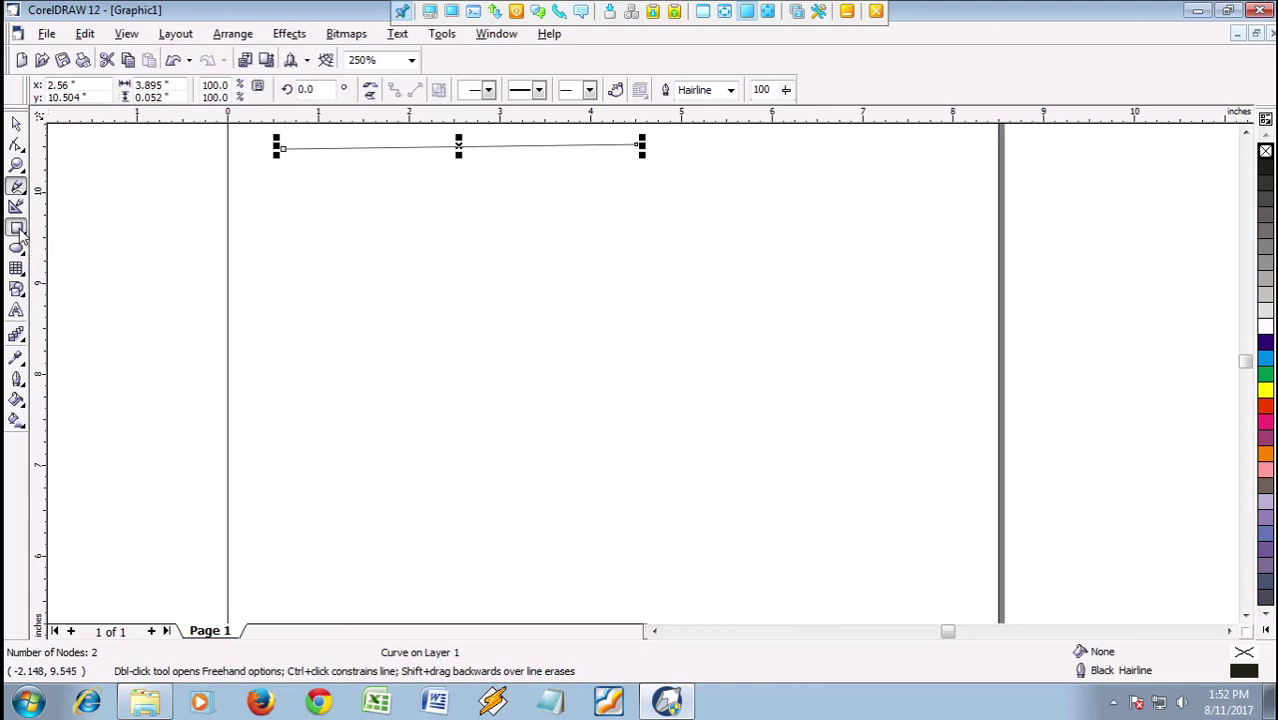
pyautogui.moveTo(259, 208); pyautogui.dragTo(638, 348)
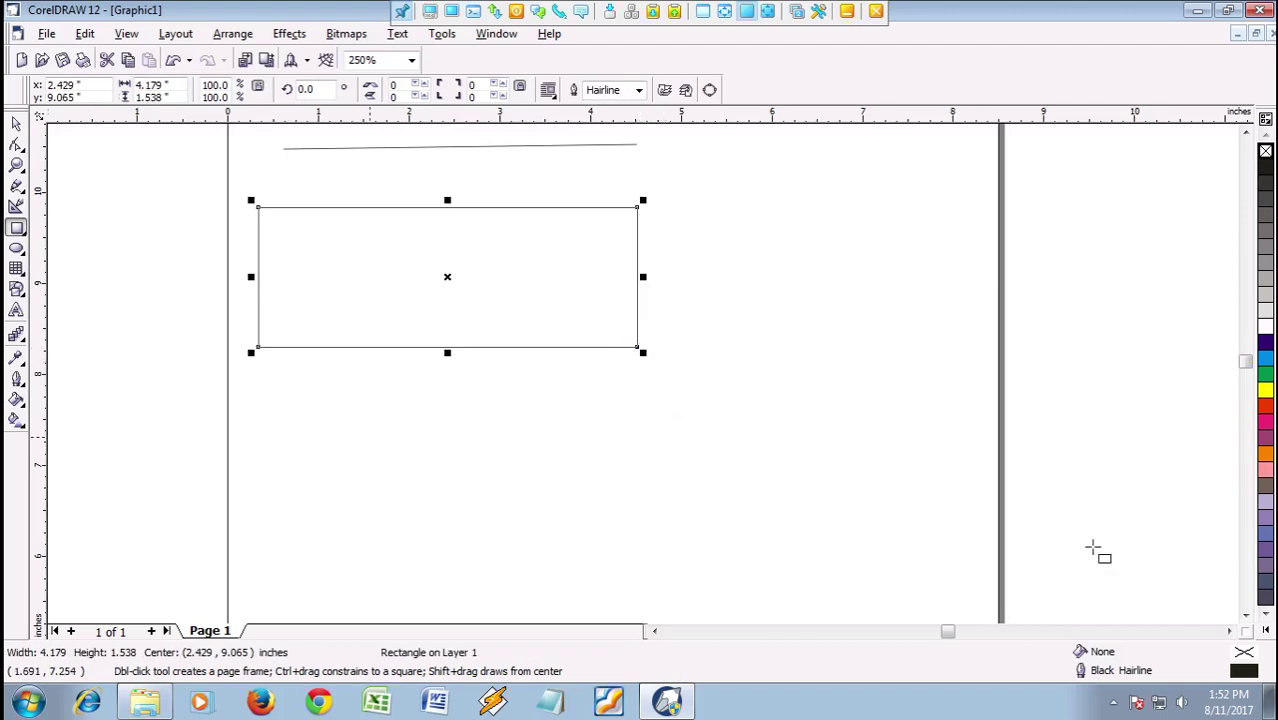
pyautogui.click(1246, 615)
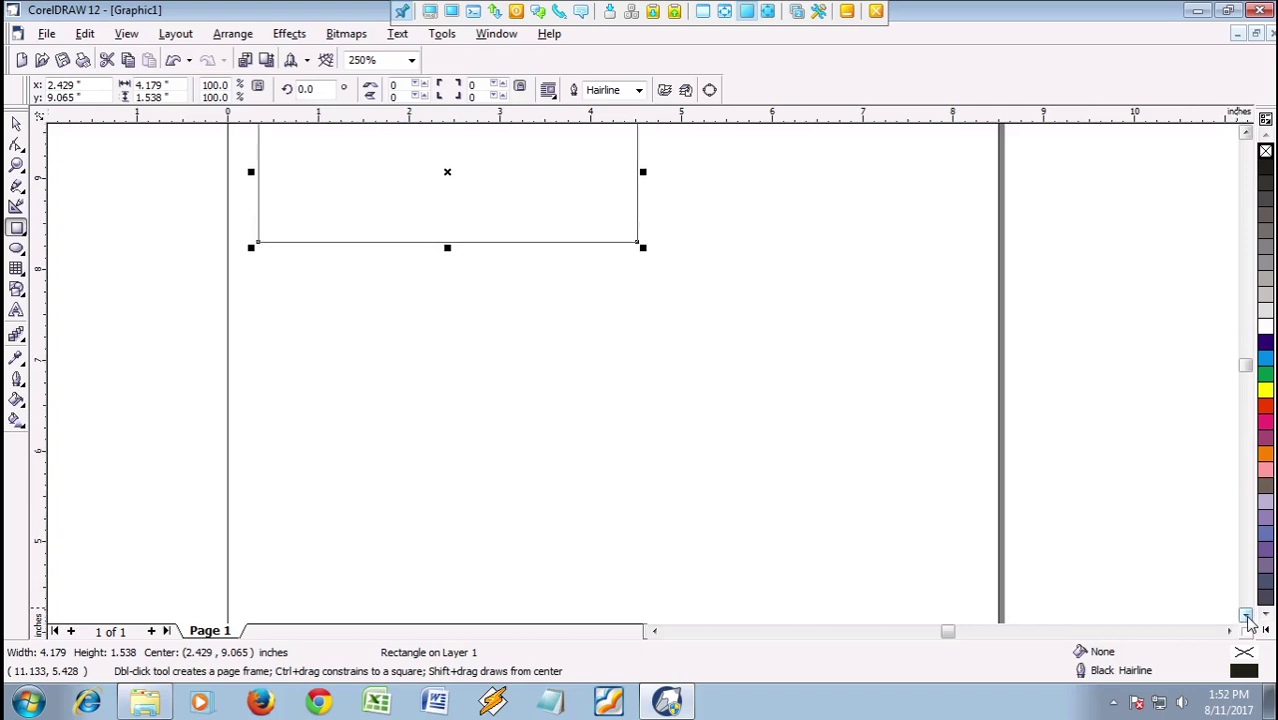
pyautogui.click(1246, 615)
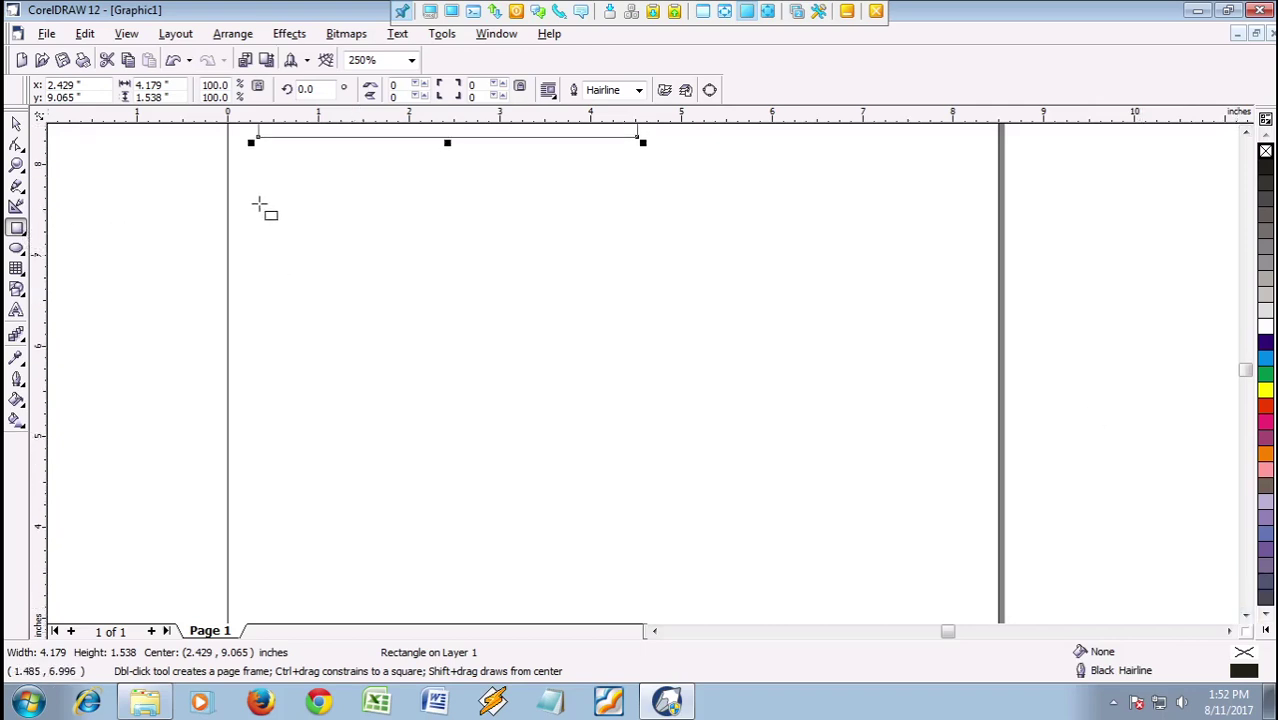
pyautogui.moveTo(256, 193); pyautogui.dragTo(491, 343)
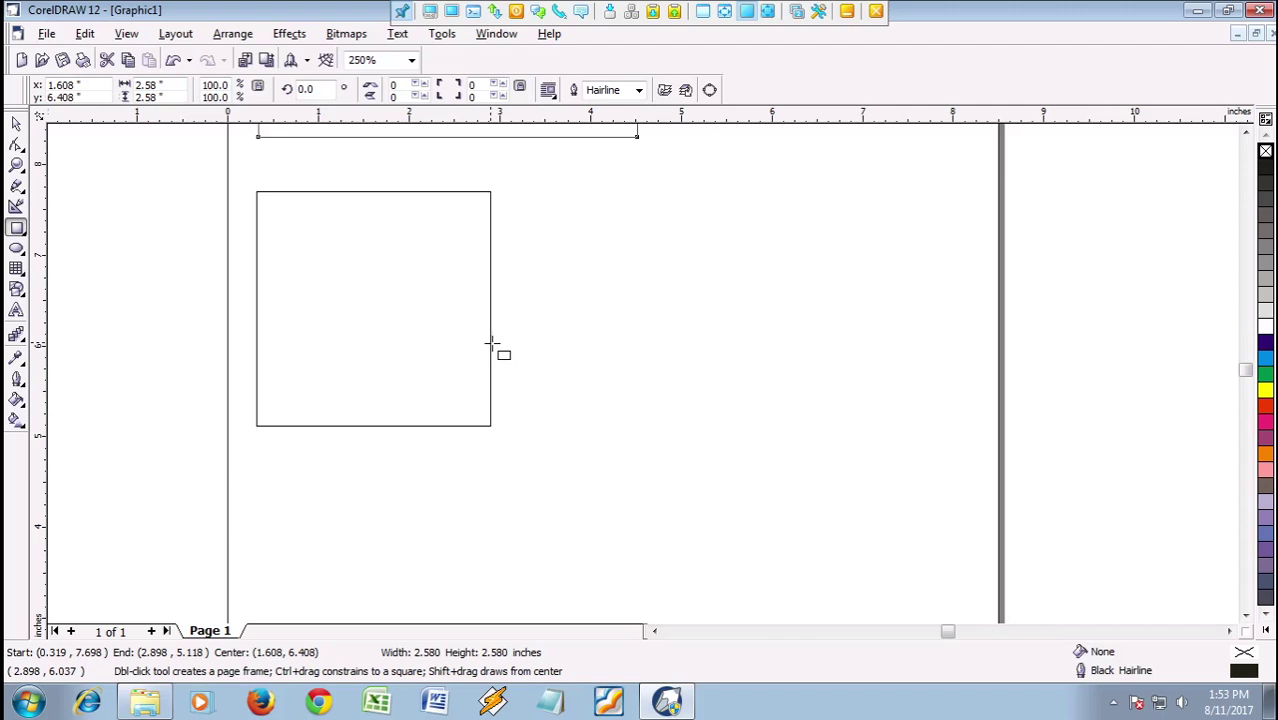
# Finish the square at about 2.25 inches wide and draw a rectangle from its centre, about 2.87 by 1.18 inches, beneath the square
pyautogui.moveTo(491, 343); pyautogui.dragTo(459, 238)
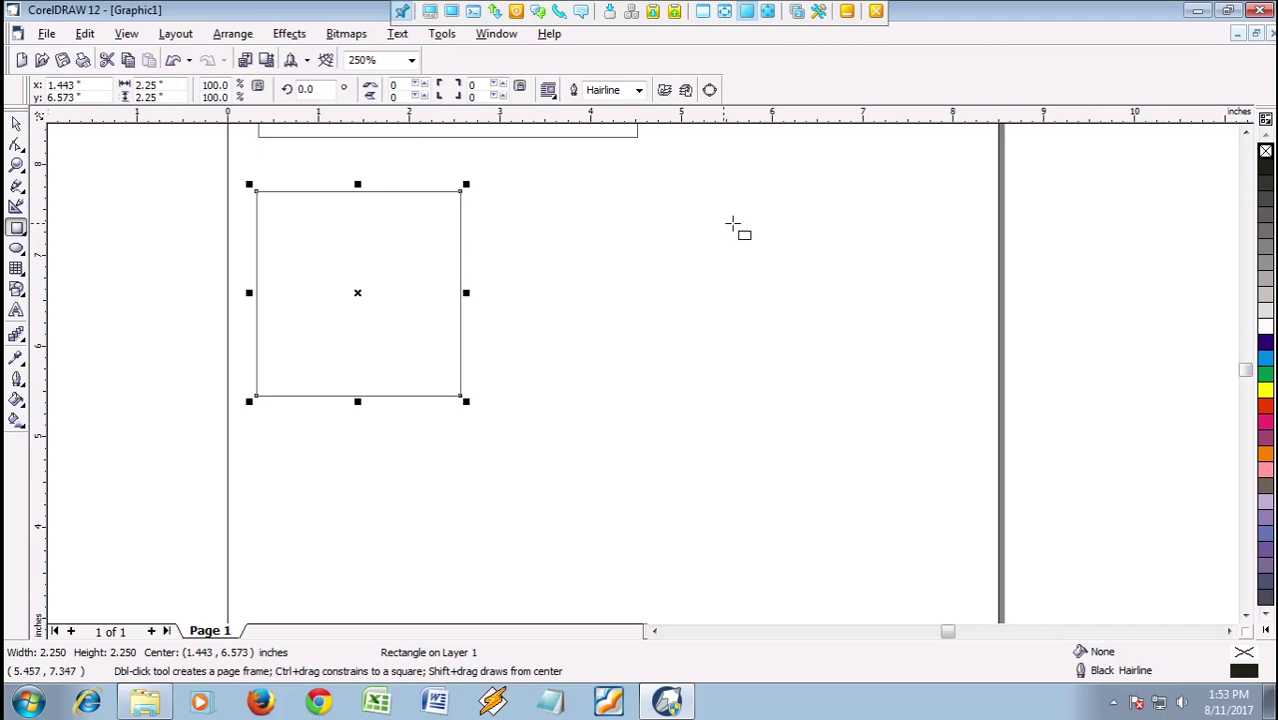
pyautogui.click(1246, 615)
pyautogui.click(1246, 615)
pyautogui.click(1246, 615)
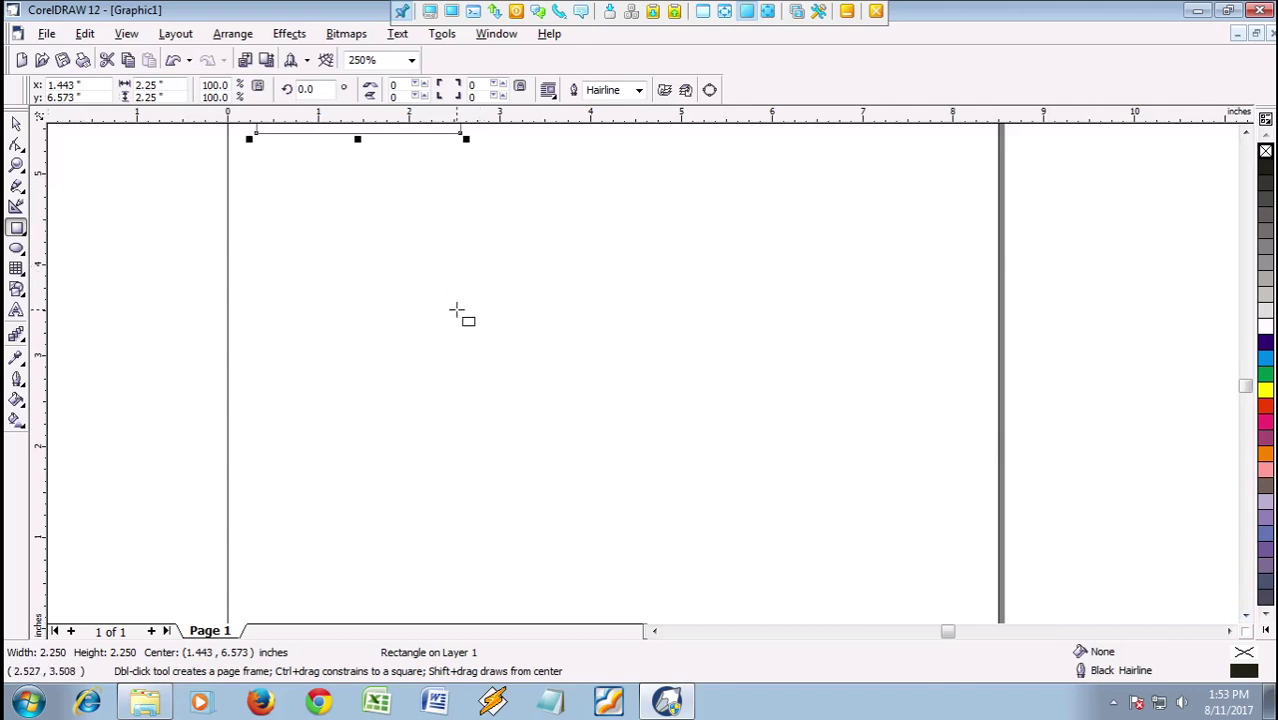
pyautogui.click(16, 228)
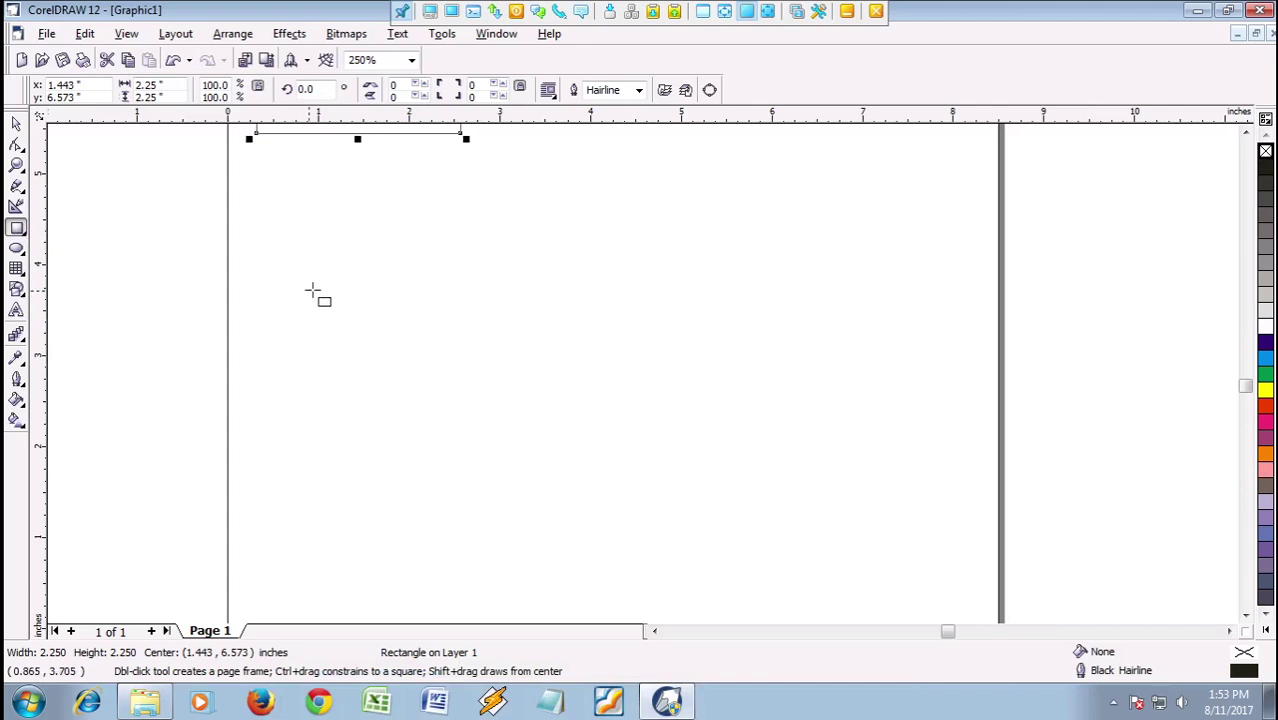
pyautogui.click(377, 250)
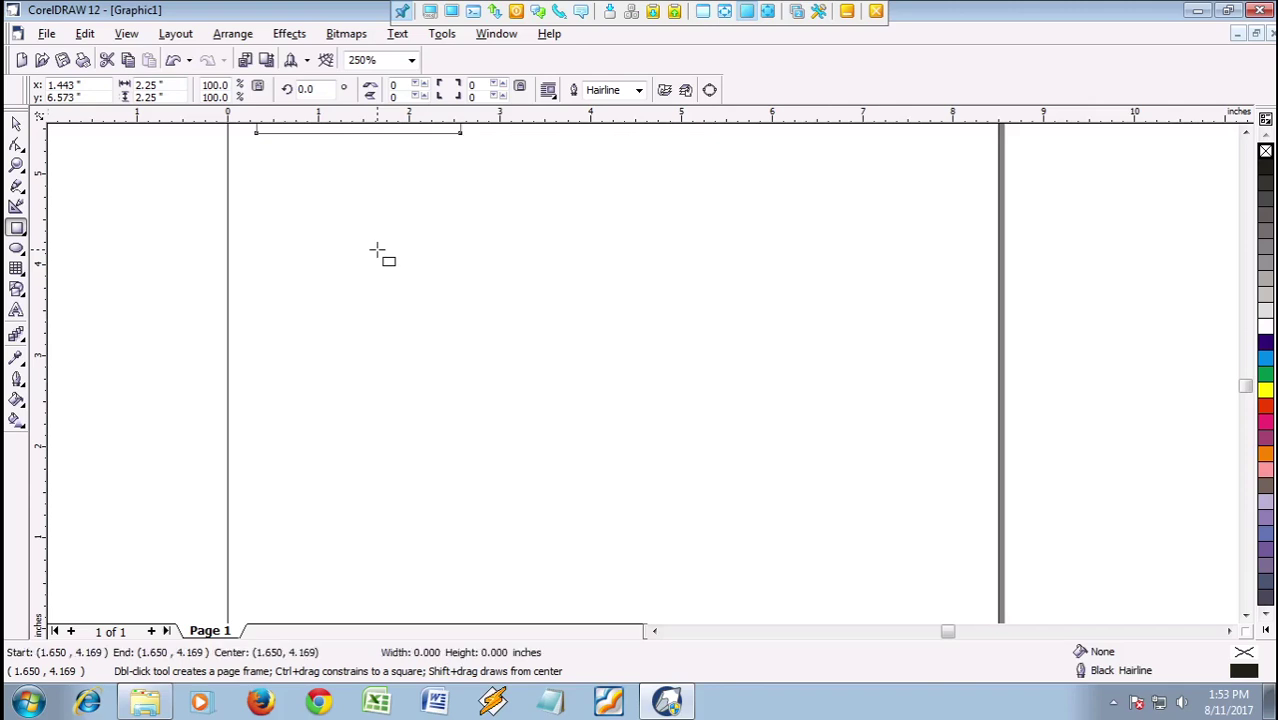
pyautogui.moveTo(377, 250); pyautogui.dragTo(508, 304)
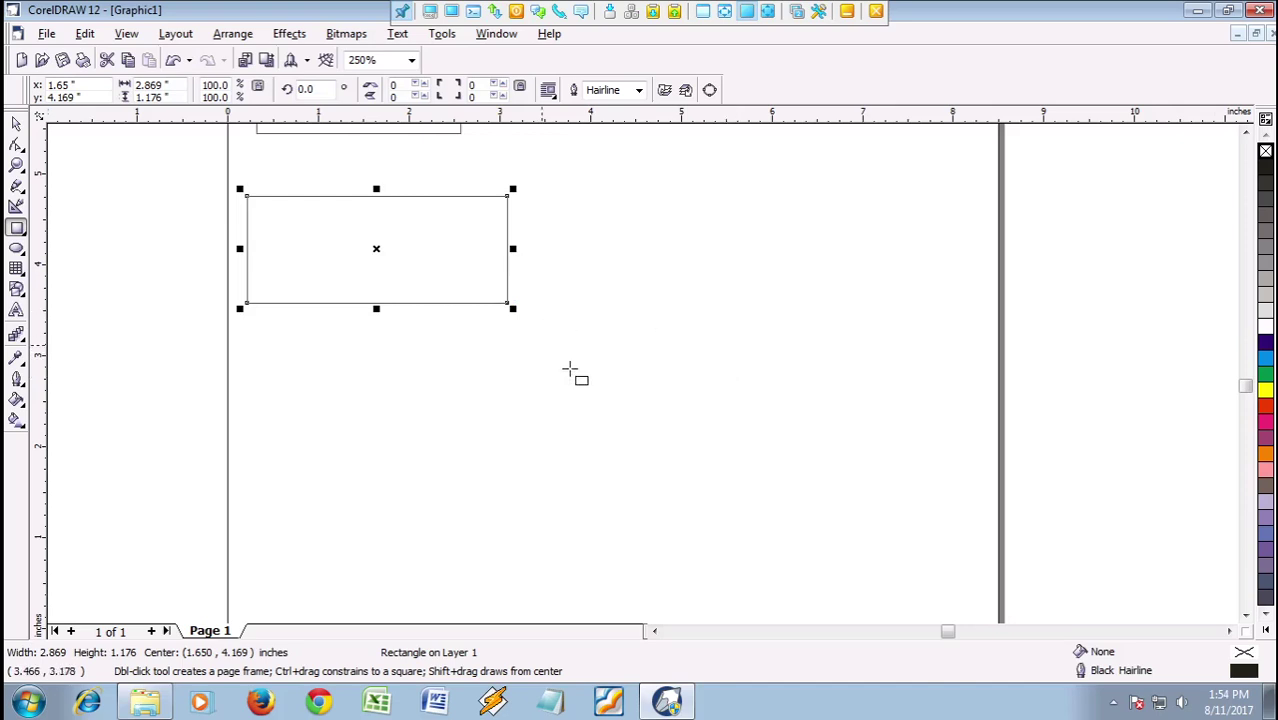
# Draw a regular five-sided polygon about 2.22 by 2.11 inches beside the line and the large rectangle, near the page's upper right corner
pyautogui.click(1246, 134)
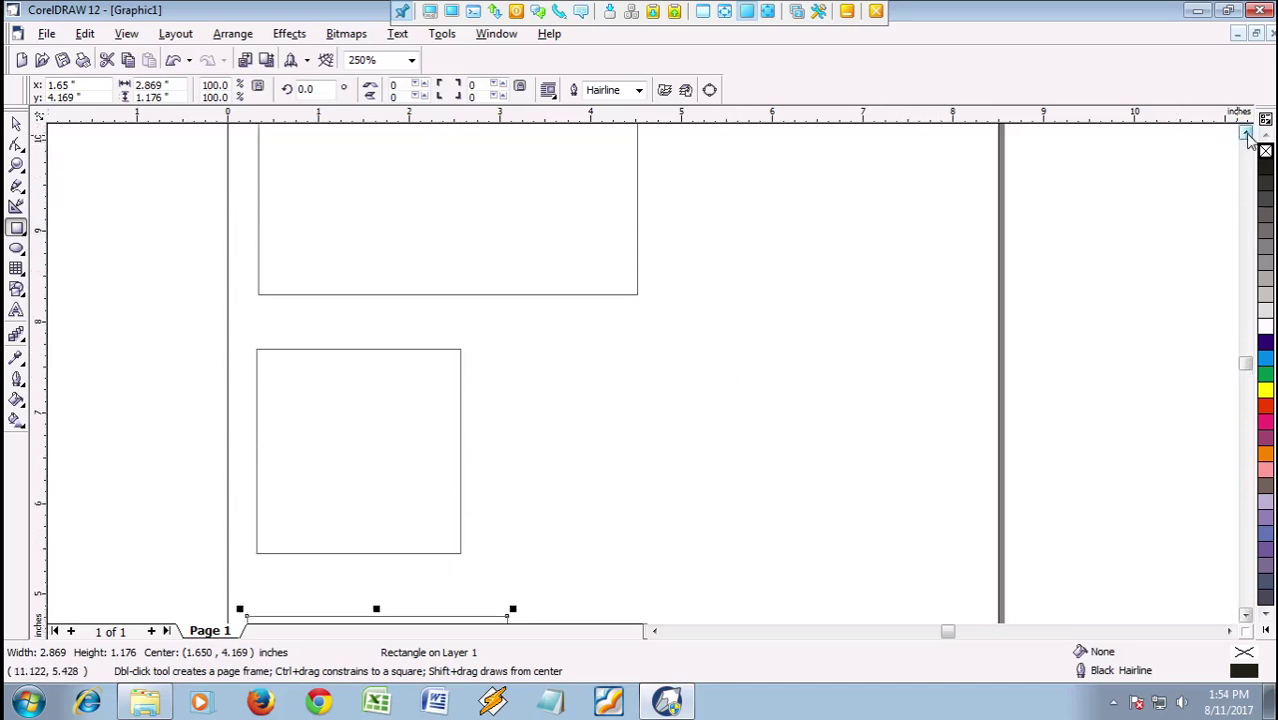
pyautogui.moveTo(1246, 134); pyautogui.dragTo(1246, 134)
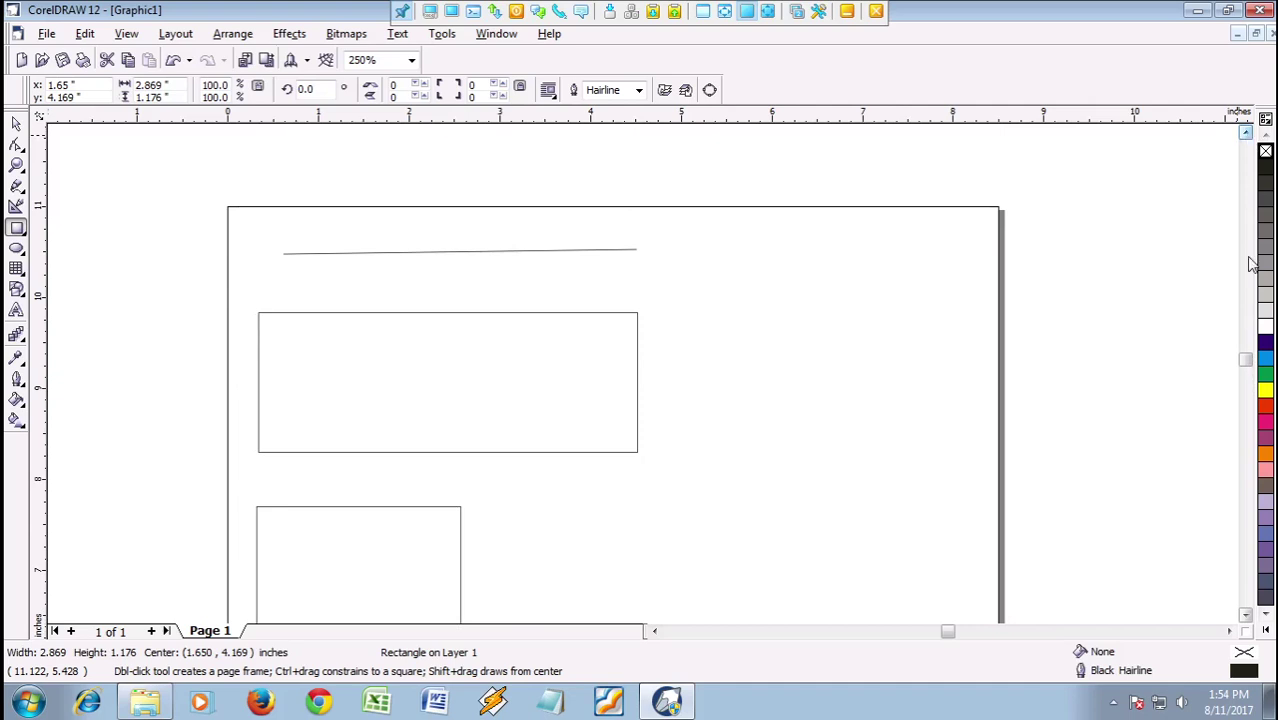
pyautogui.click(1246, 615)
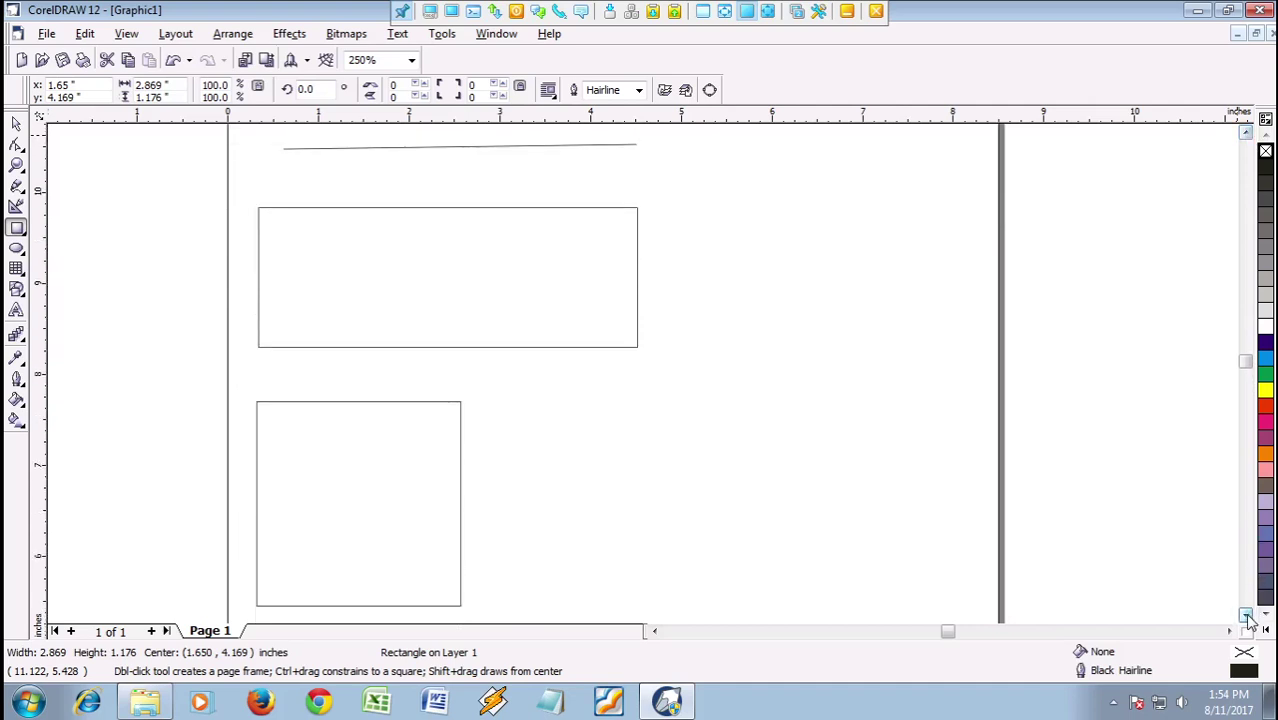
pyautogui.moveTo(1246, 615); pyautogui.dragTo(1246, 615)
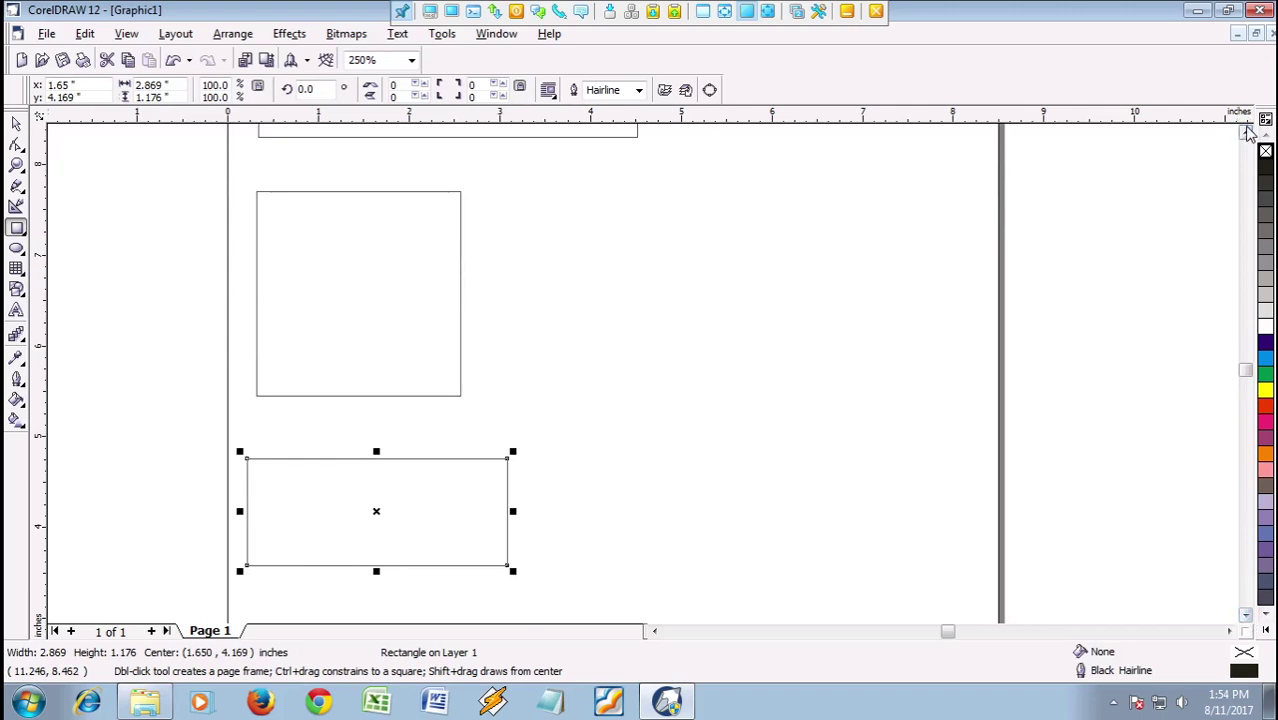
pyautogui.moveTo(1248, 133); pyautogui.dragTo(1248, 133)
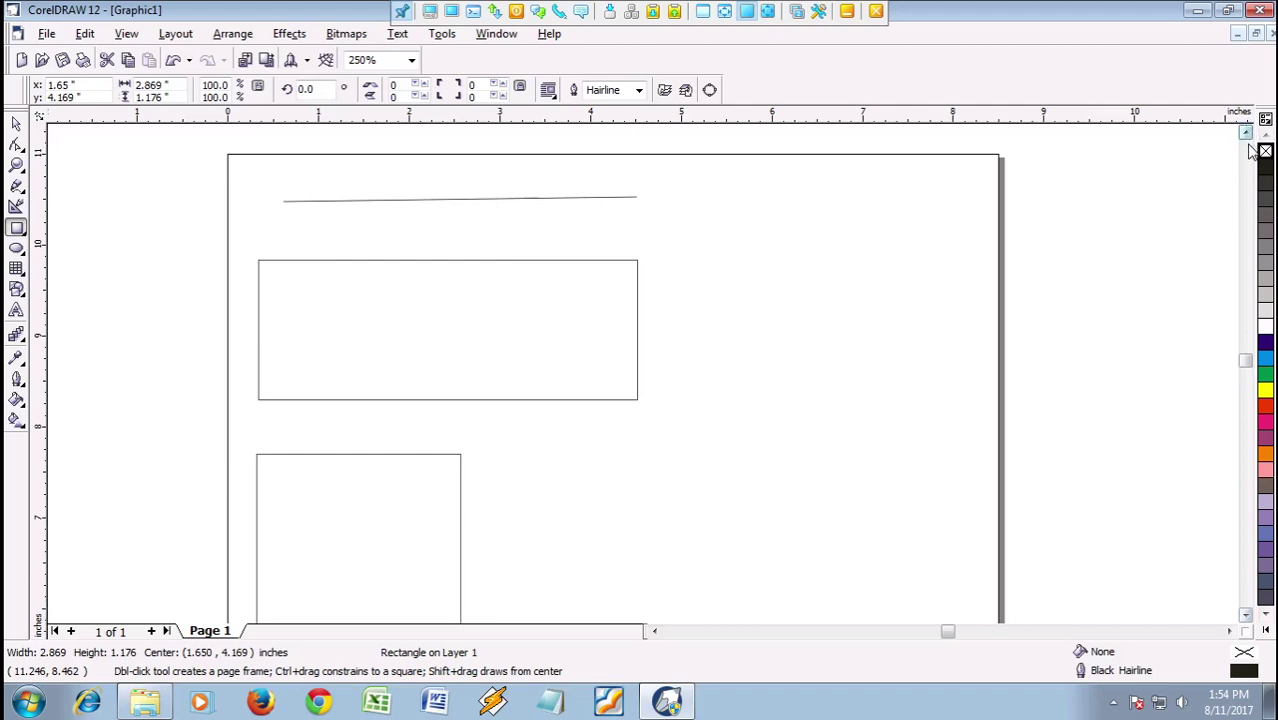
pyautogui.click(18, 230)
pyautogui.moveTo(25, 255)
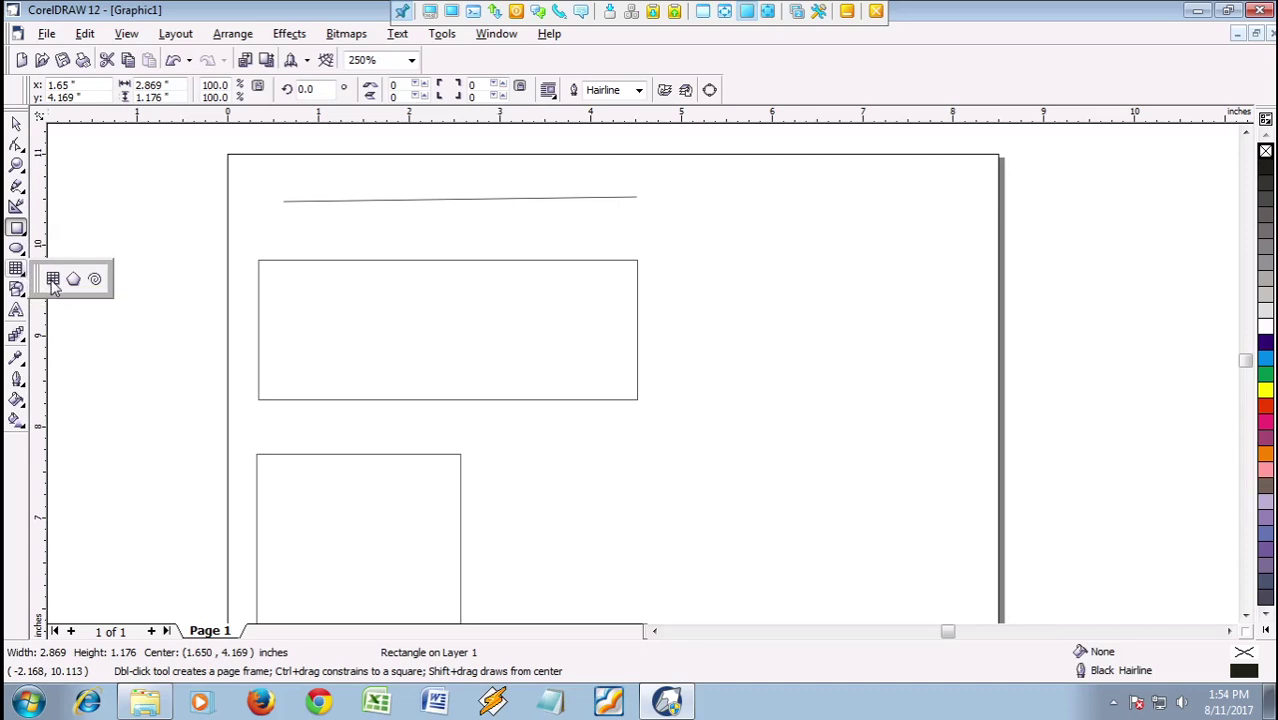
pyautogui.click(17, 270)
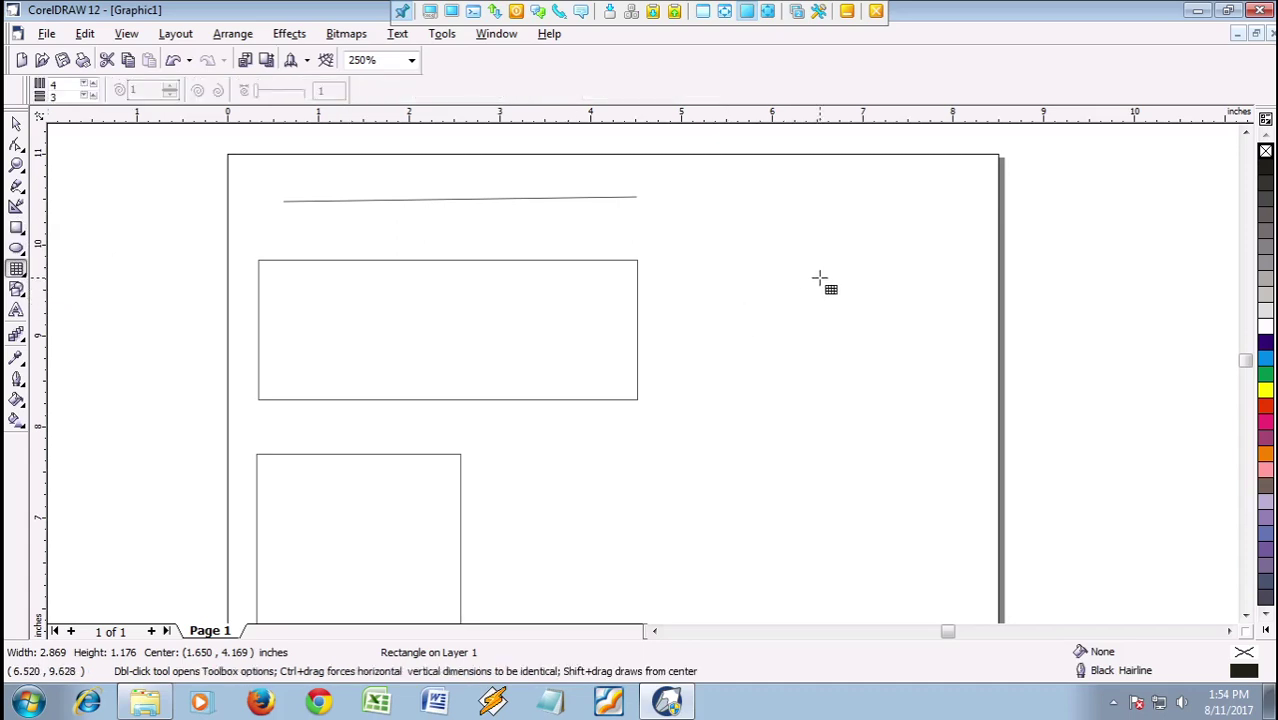
pyautogui.click(17, 272)
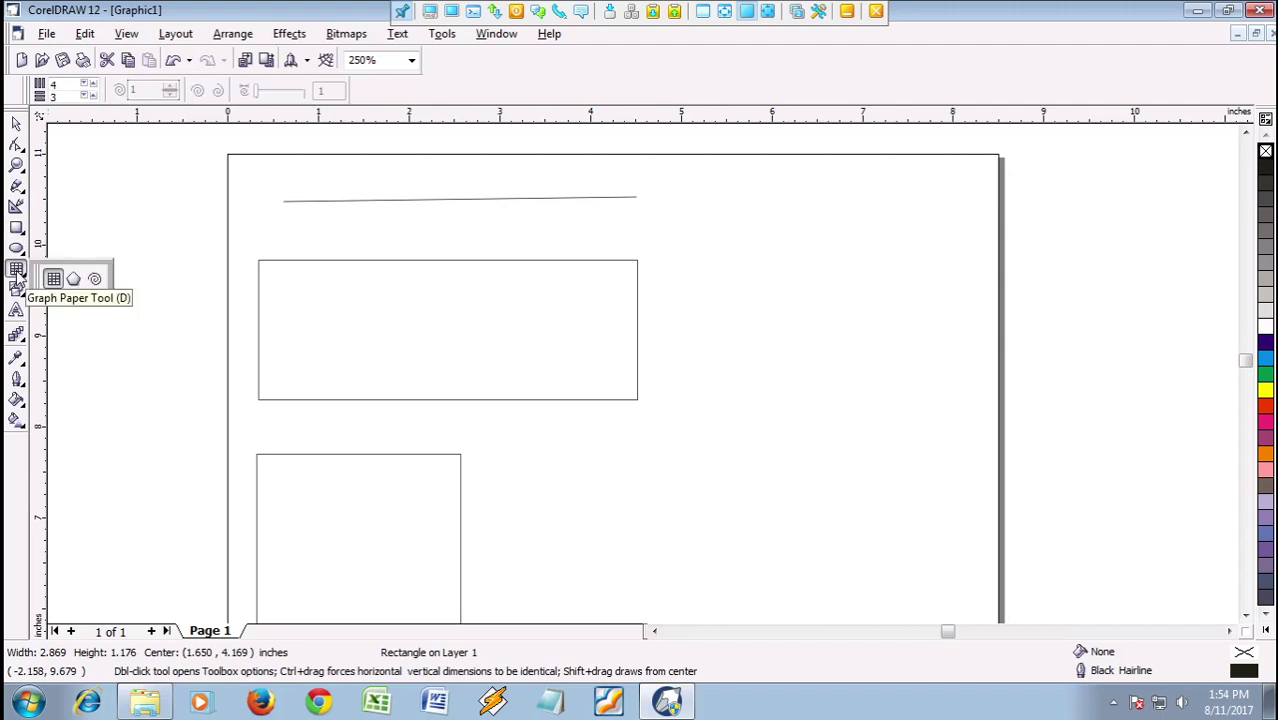
pyautogui.click(75, 280)
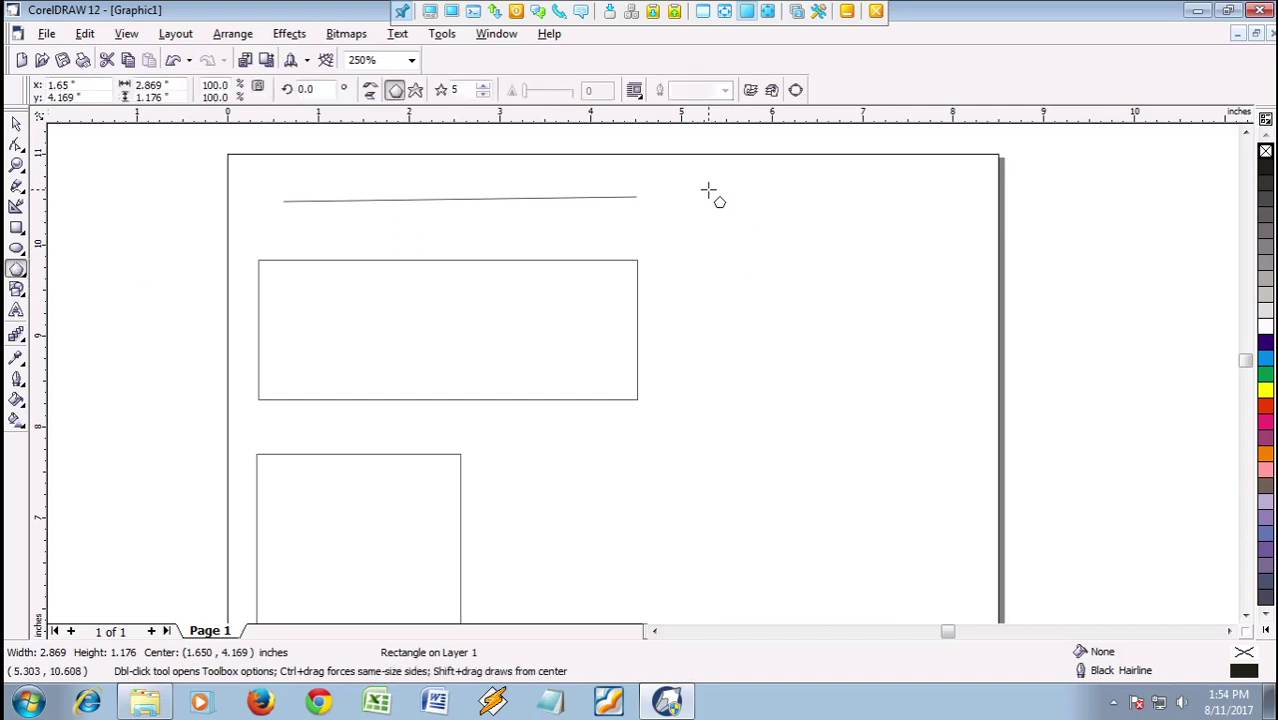
pyautogui.moveTo(709, 191); pyautogui.dragTo(919, 284)
pyautogui.press('ctrl')
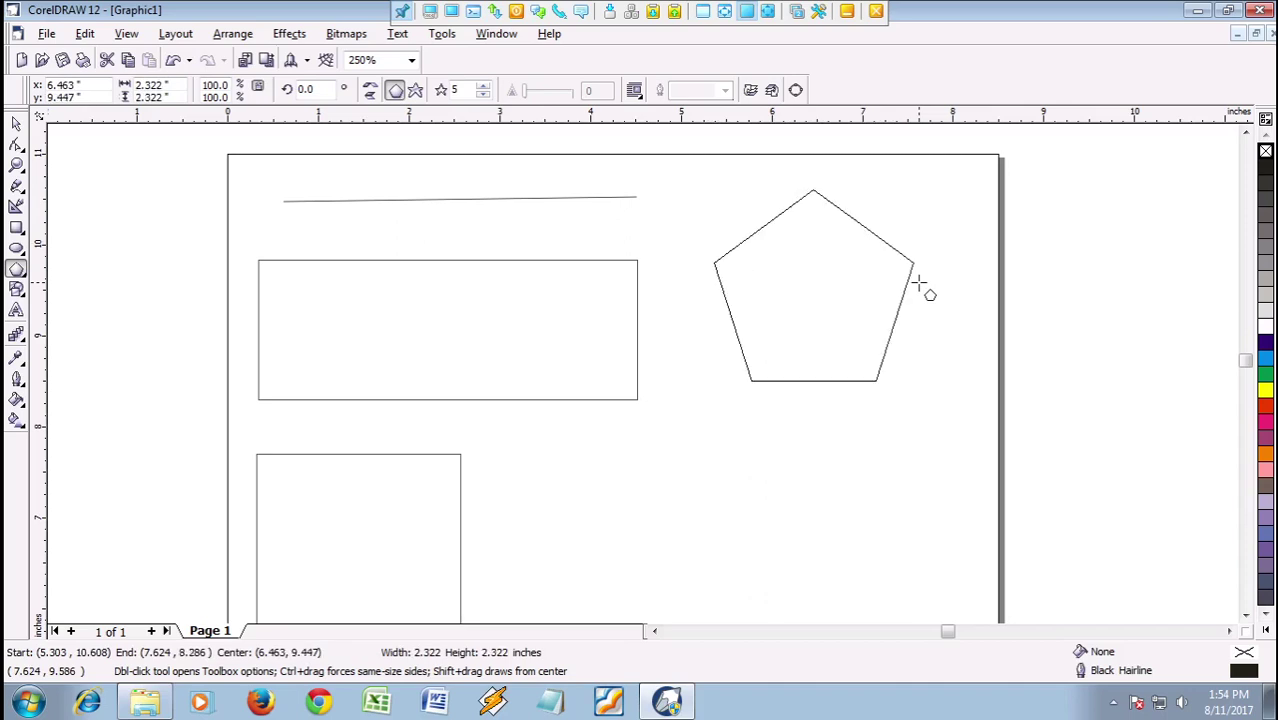
pyautogui.moveTo(919, 284); pyautogui.dragTo(921, 284)
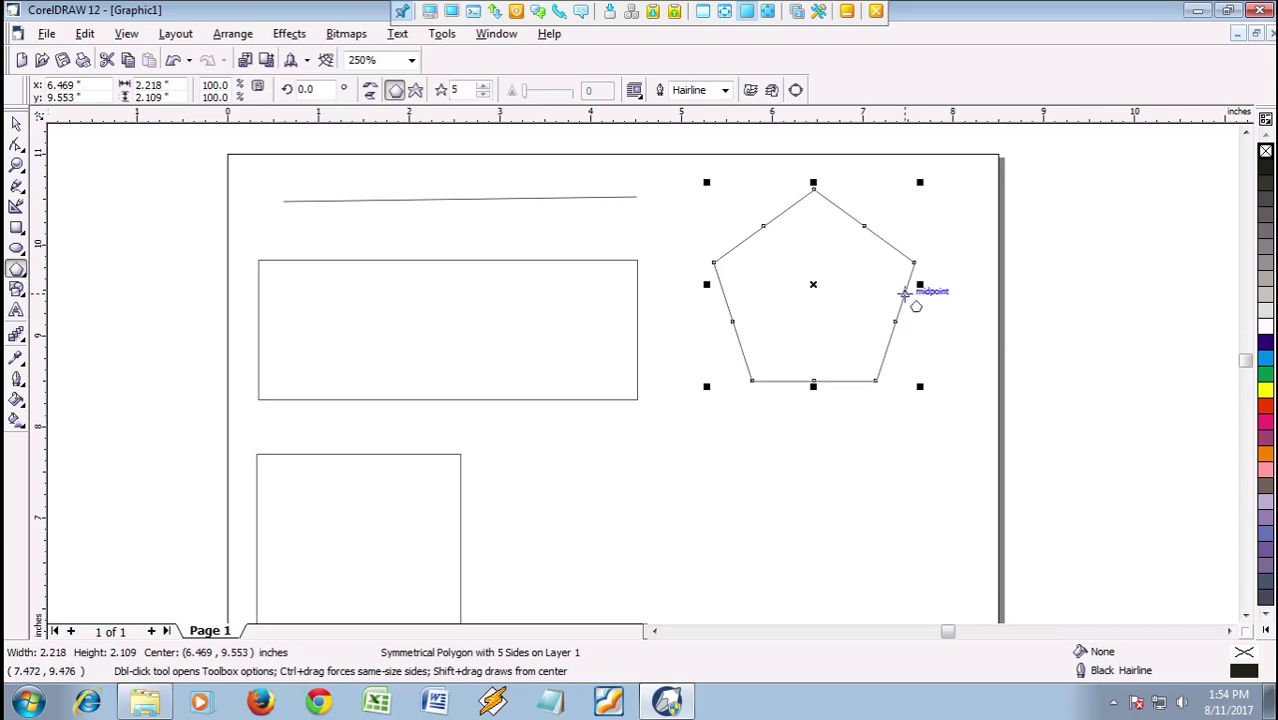
# Draw a second five-sided polygon about 2.58 by 2.46 inches below the pentagon and convert it to a star
pyautogui.click(1245, 614)
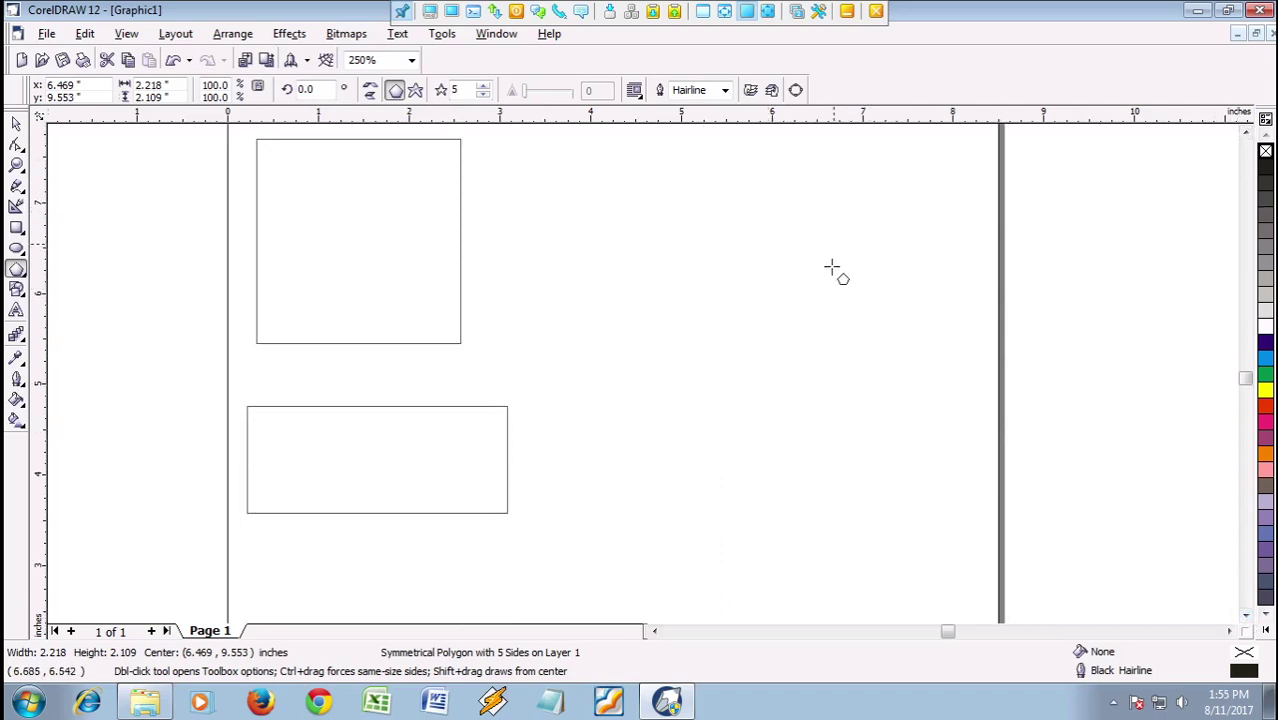
pyautogui.click(1245, 132)
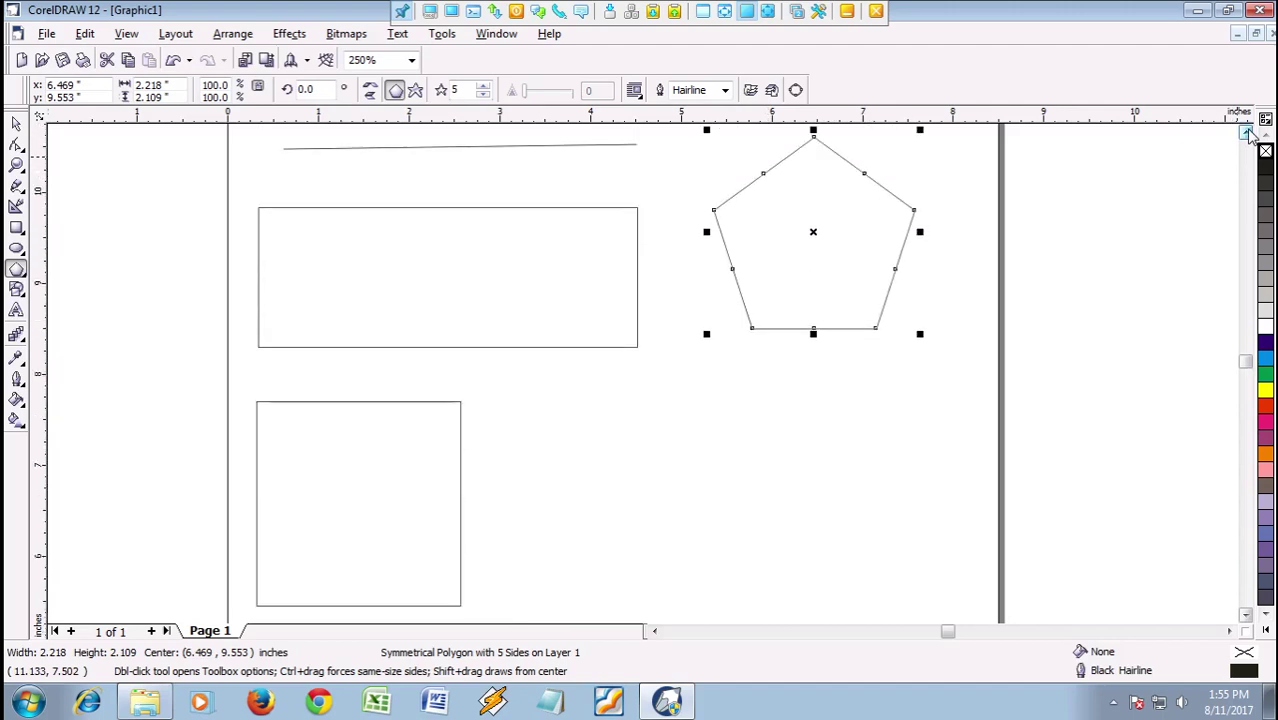
pyautogui.click(1245, 614)
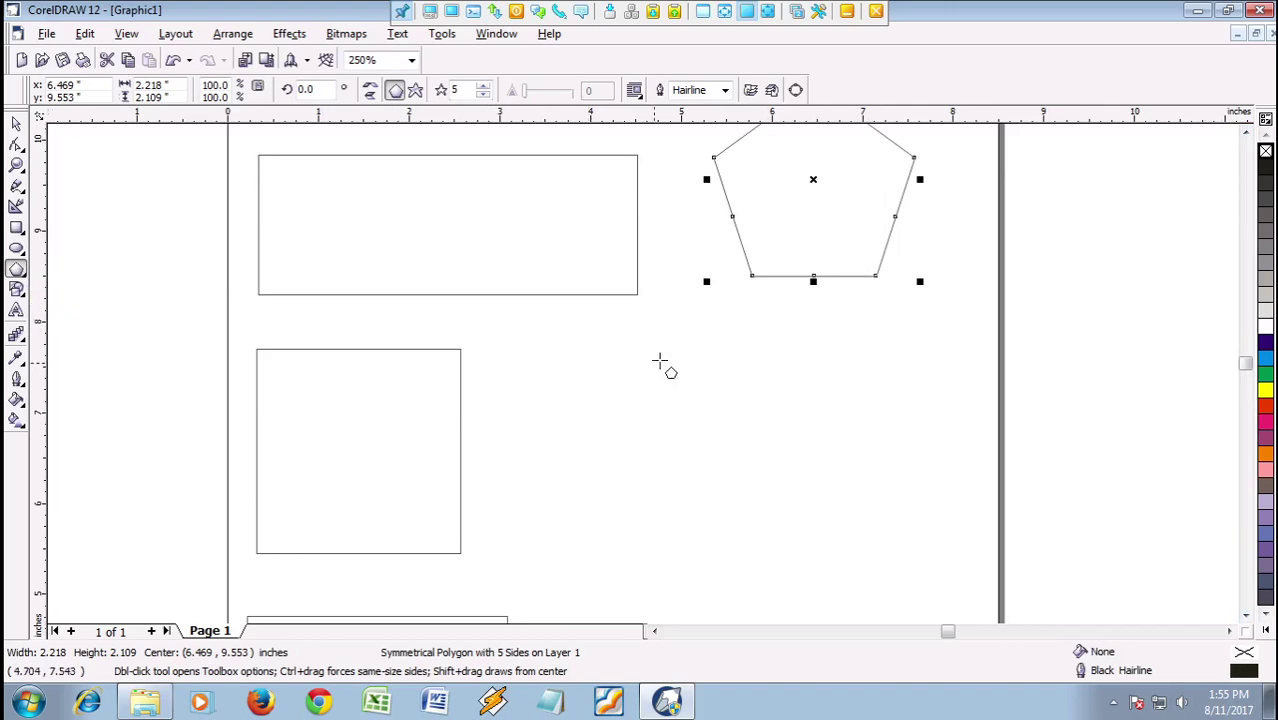
pyautogui.moveTo(670, 347); pyautogui.dragTo(915, 431)
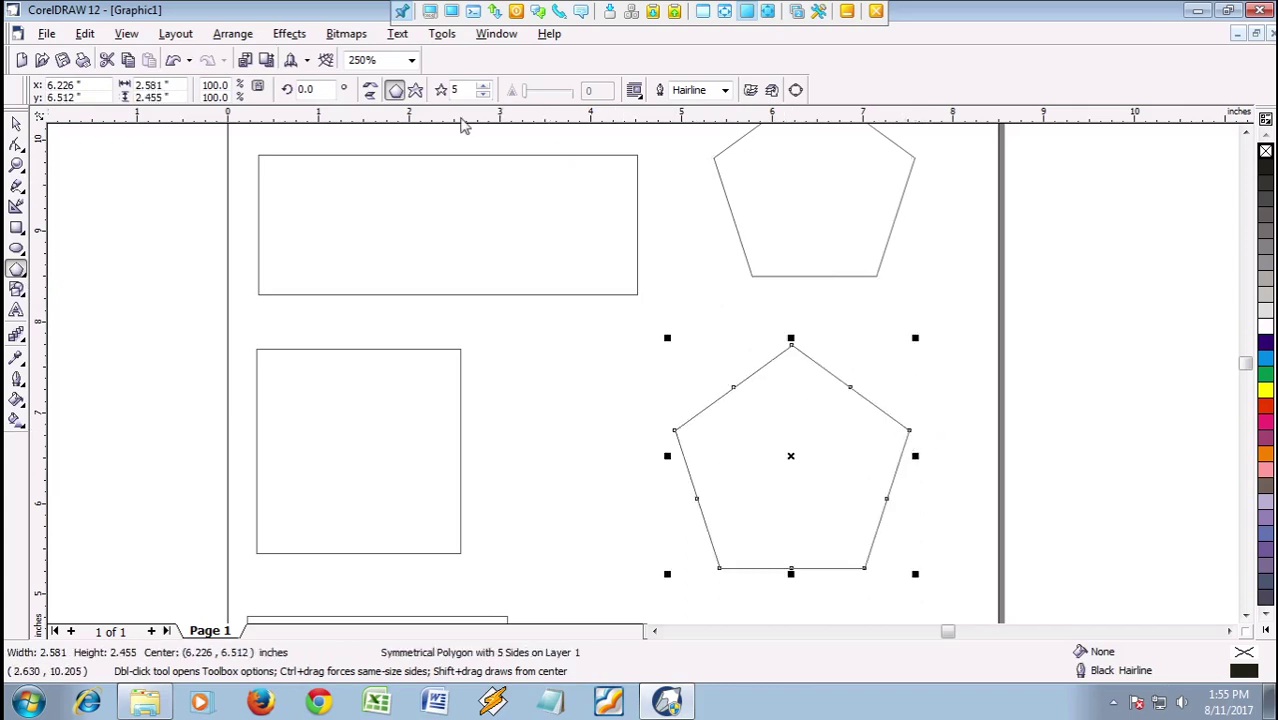
pyautogui.click(416, 90)
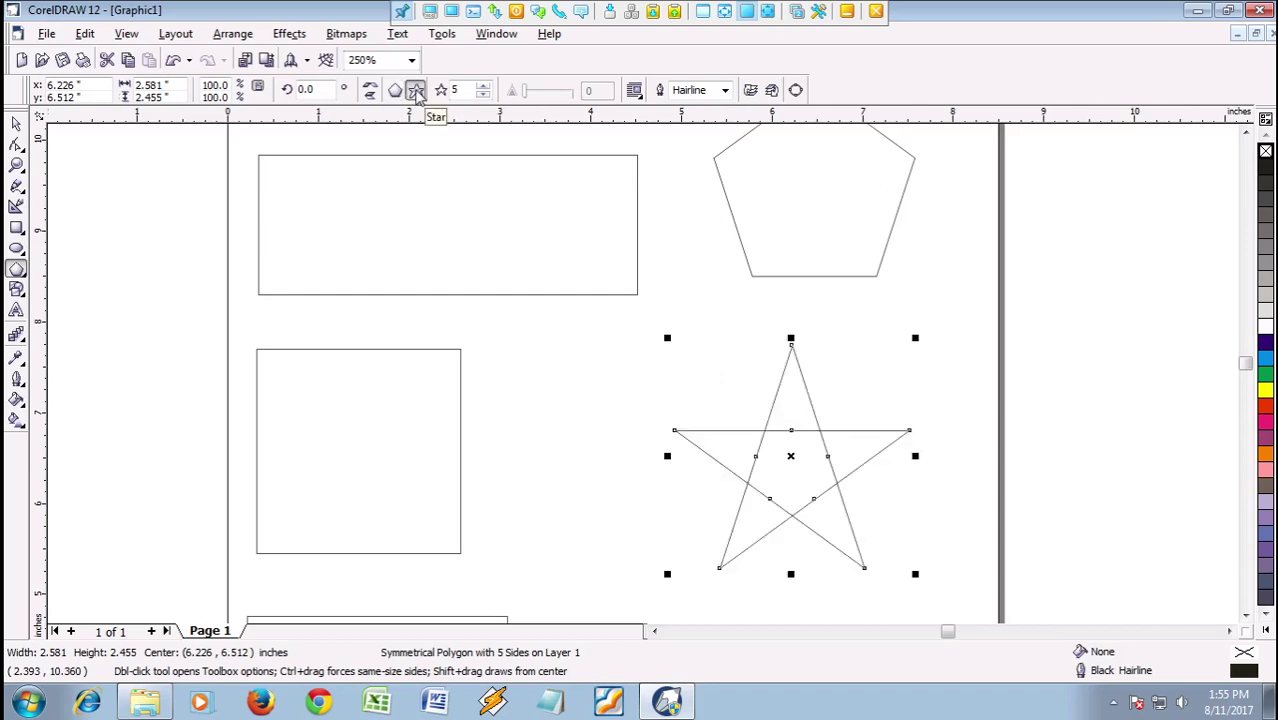
# Draw a polygon about 2.50 by 2.38 inches below the star and set its number of sides to 3
pyautogui.click(1246, 615)
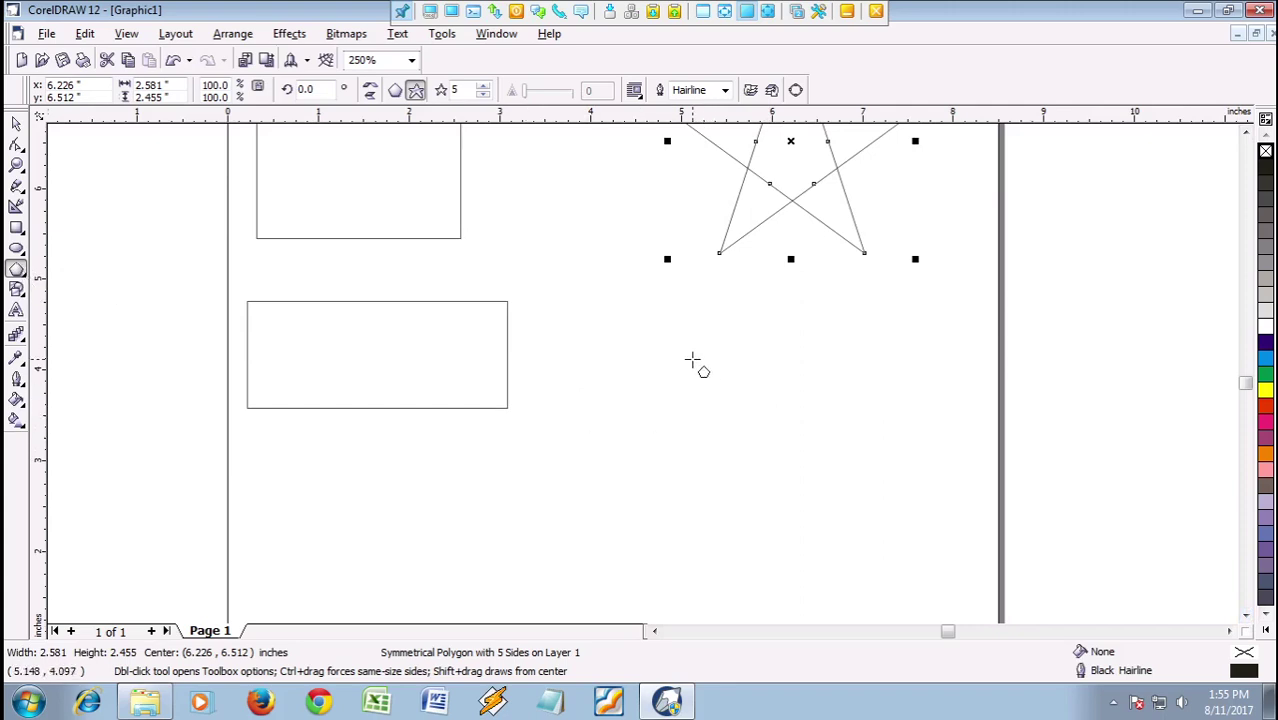
pyautogui.click(651, 313)
pyautogui.moveTo(651, 313); pyautogui.dragTo(891, 393)
pyautogui.press('ctrl')
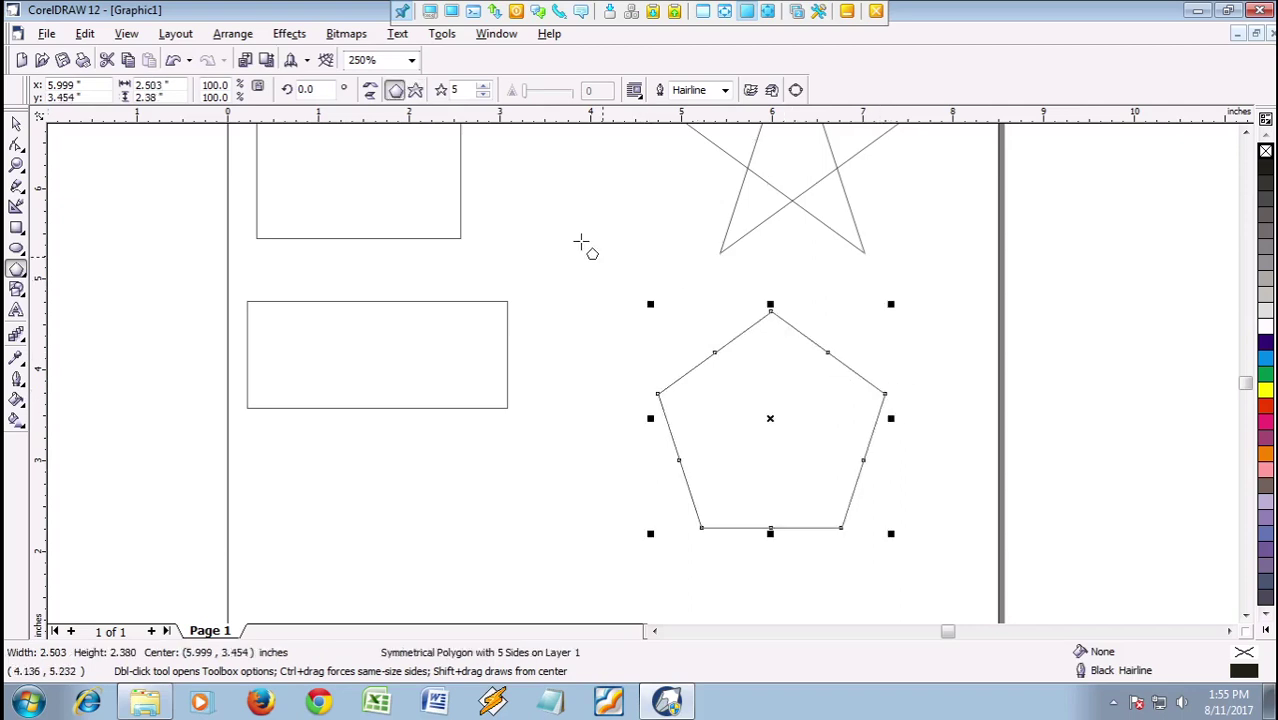
pyautogui.click(483, 95)
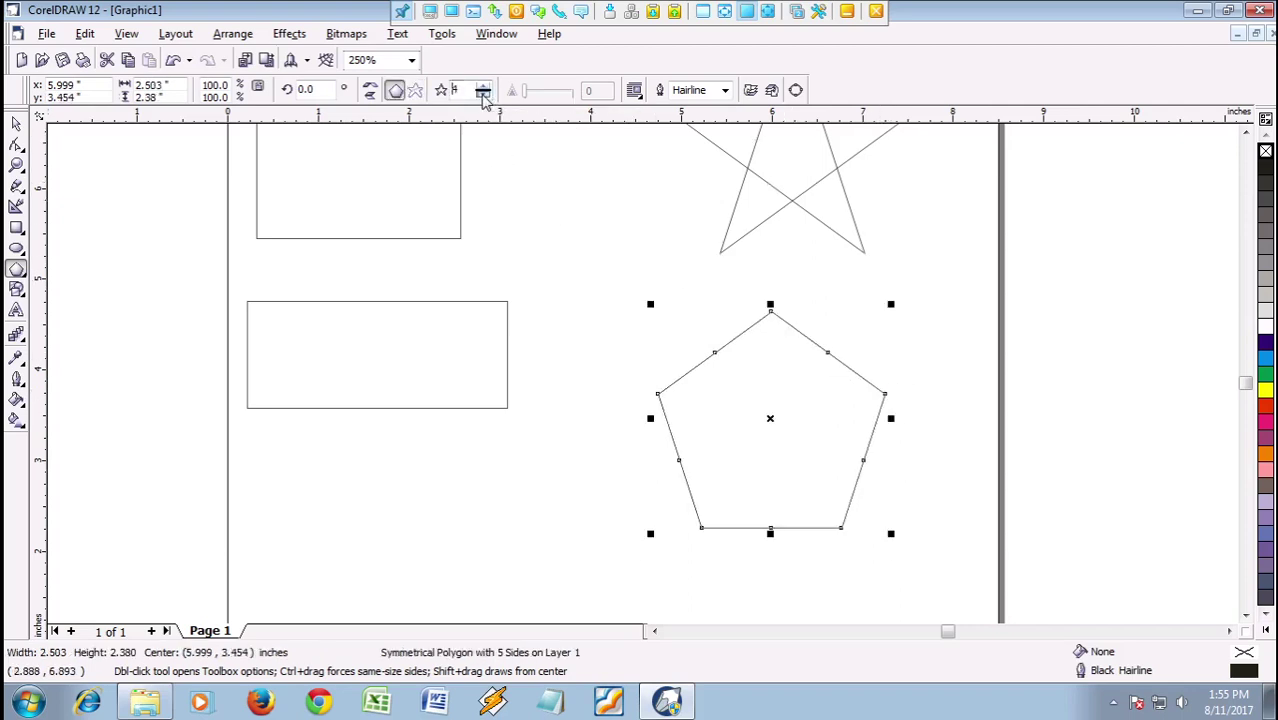
pyautogui.click(483, 95)
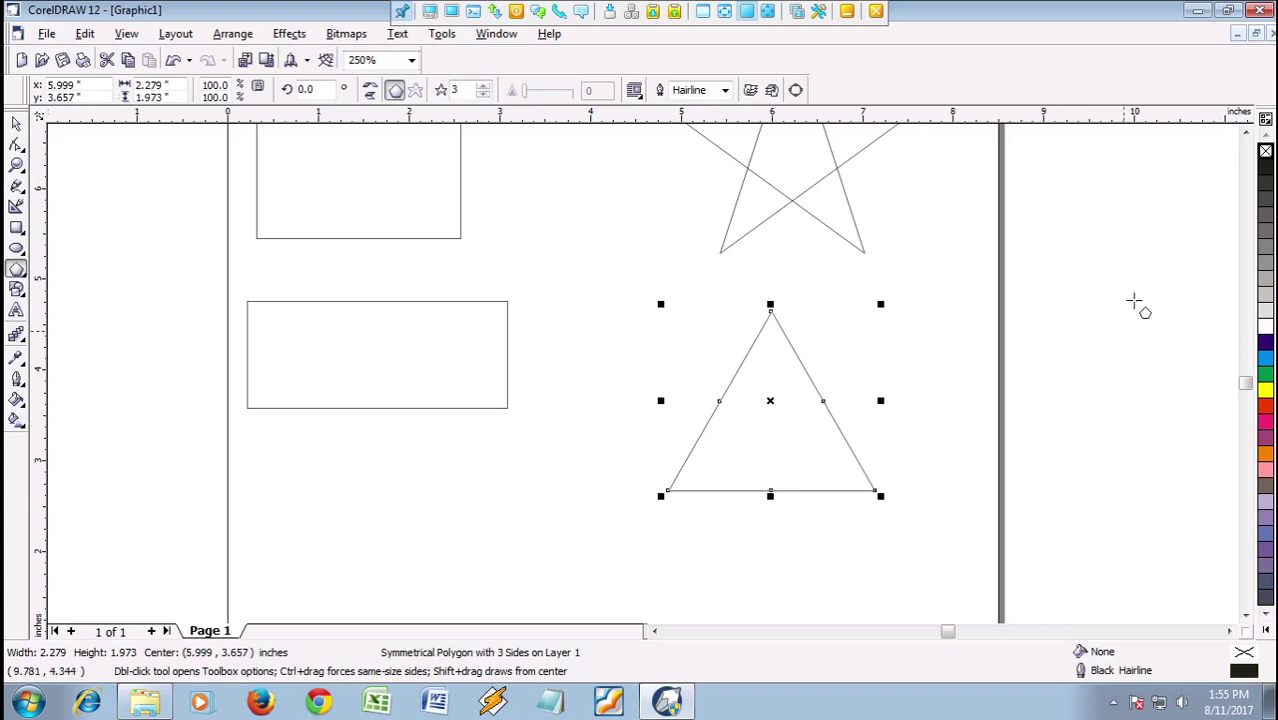
# Fill the large rectangle below the line with Cyan and replace that fill with Yellow
pyautogui.click(18, 122)
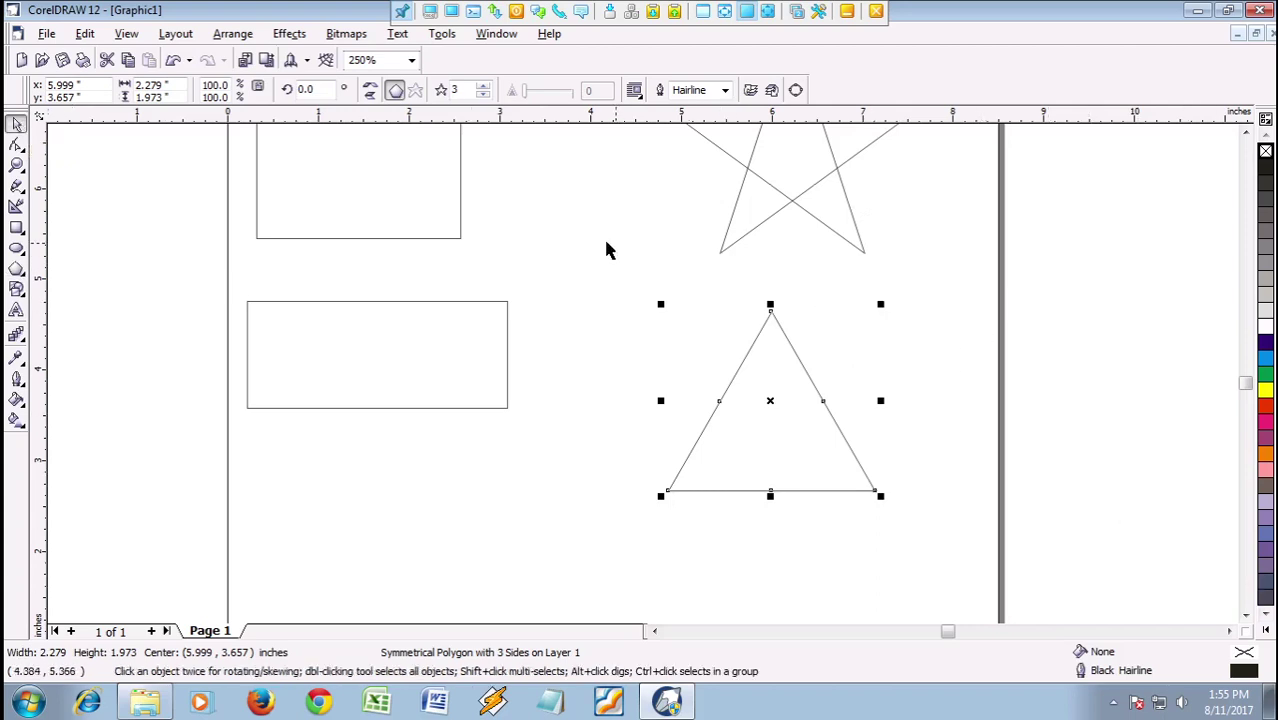
pyautogui.scroll(-3, 567, 244)
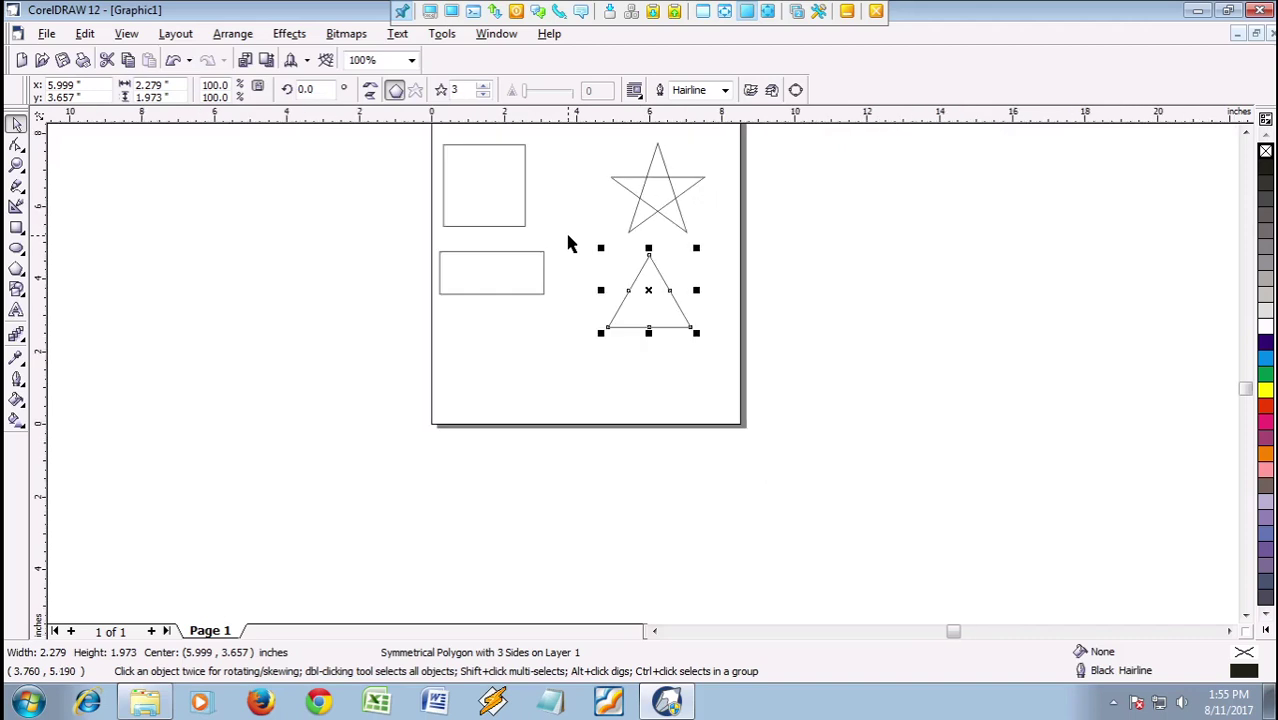
pyautogui.click(1245, 133)
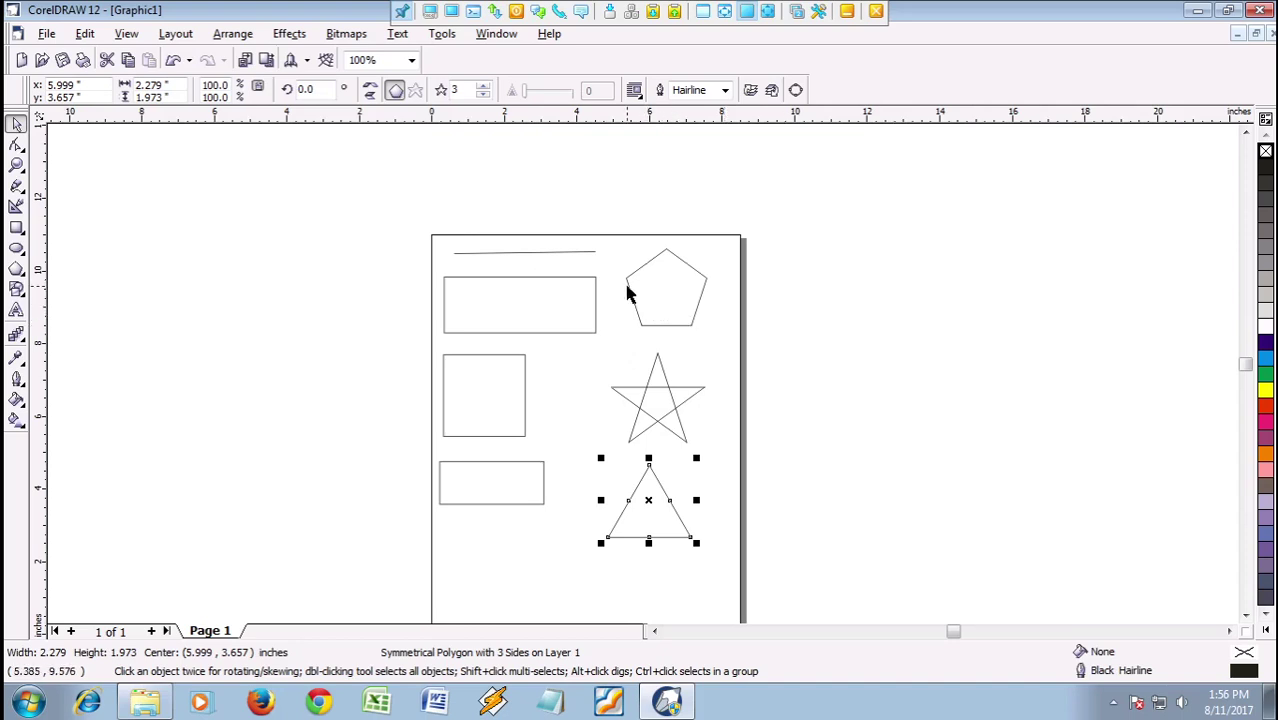
pyautogui.click(519, 301)
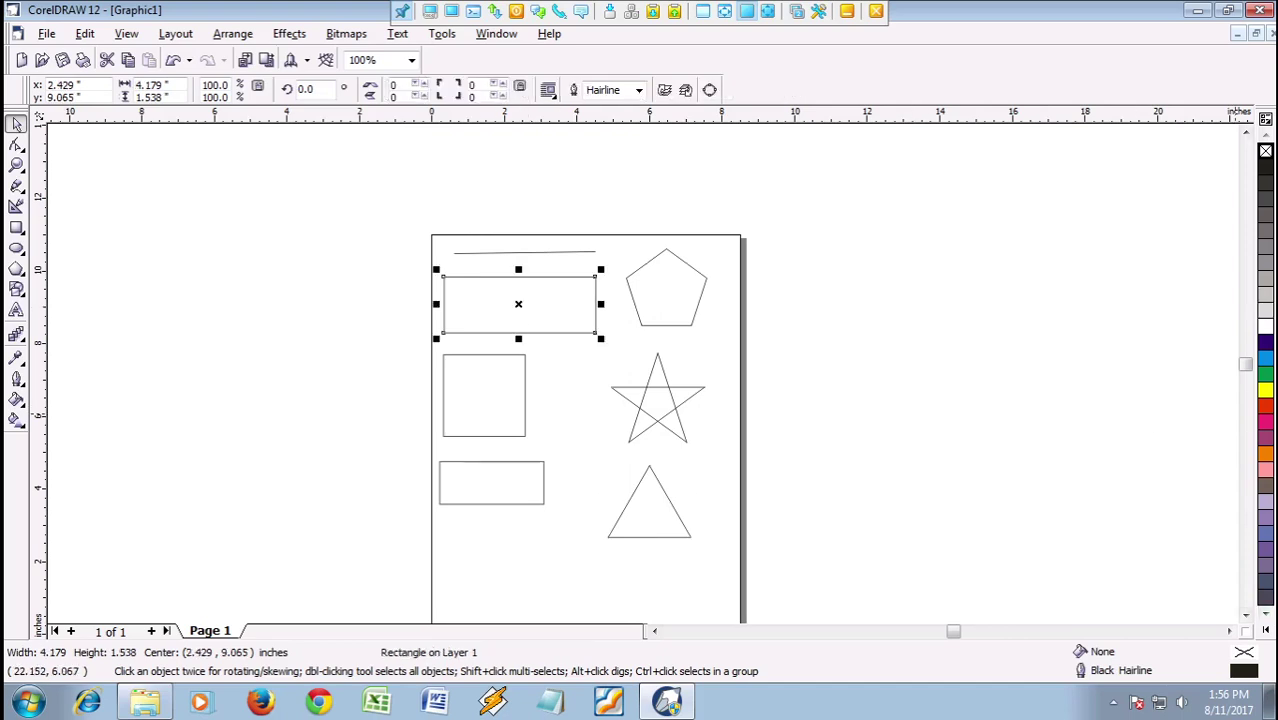
pyautogui.click(1265, 629)
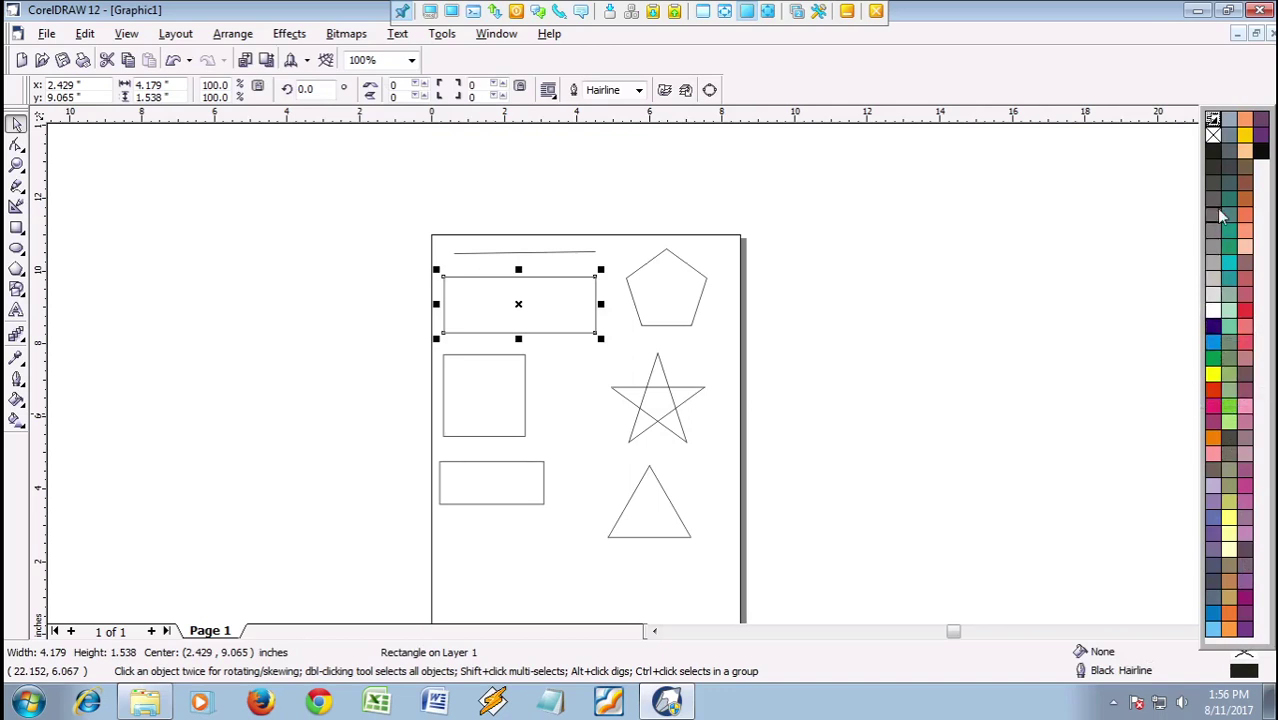
pyautogui.click(1213, 344)
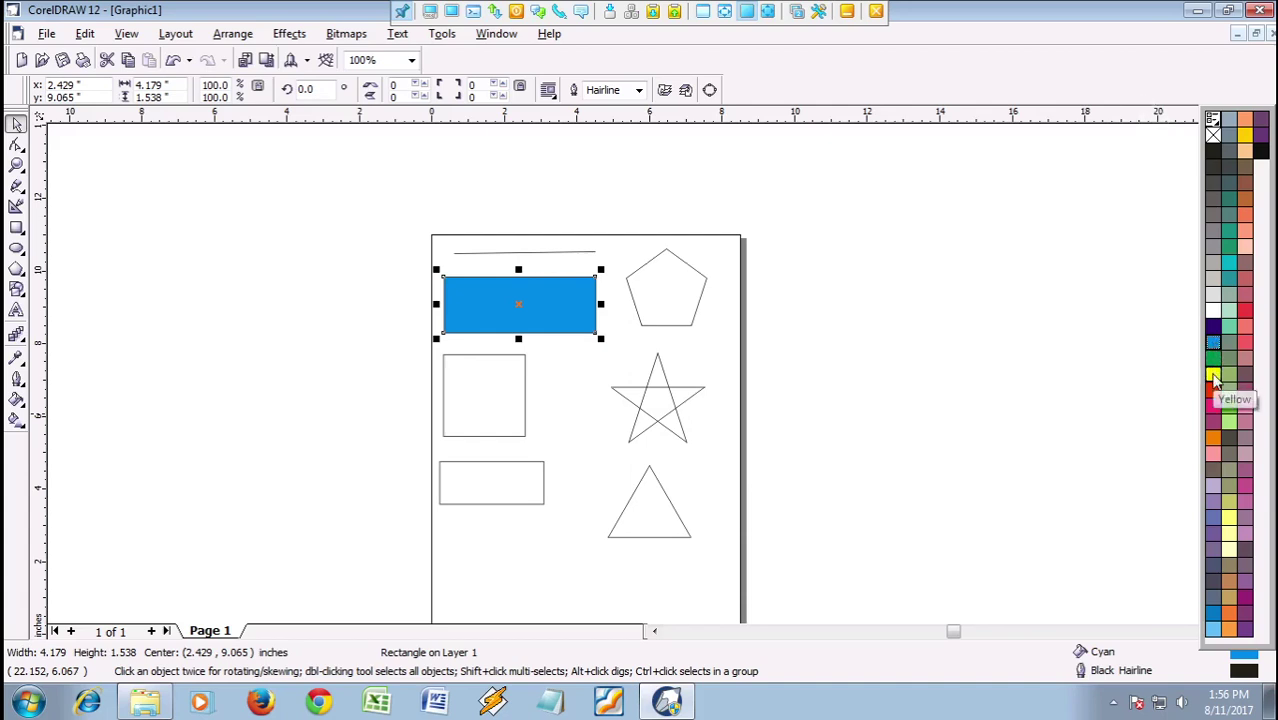
pyautogui.click(1213, 378)
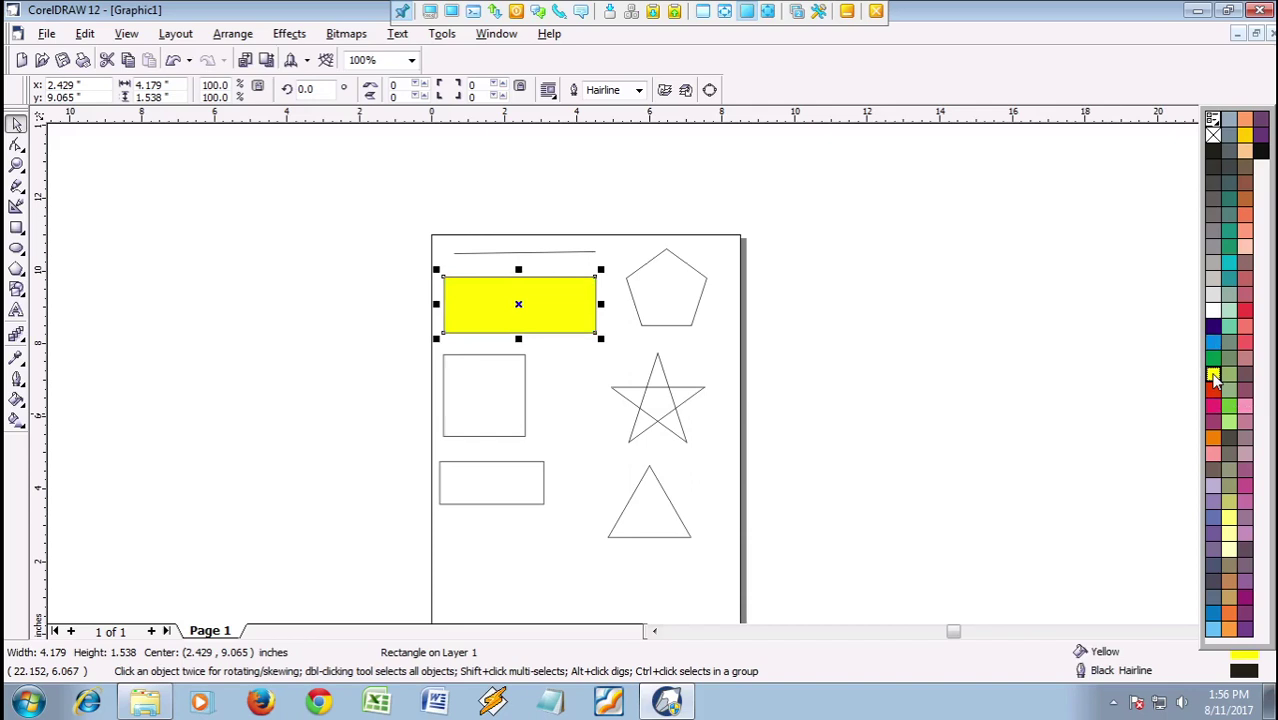
# Fill the square with purple and the small rectangle below it with magenta
pyautogui.click(485, 390)
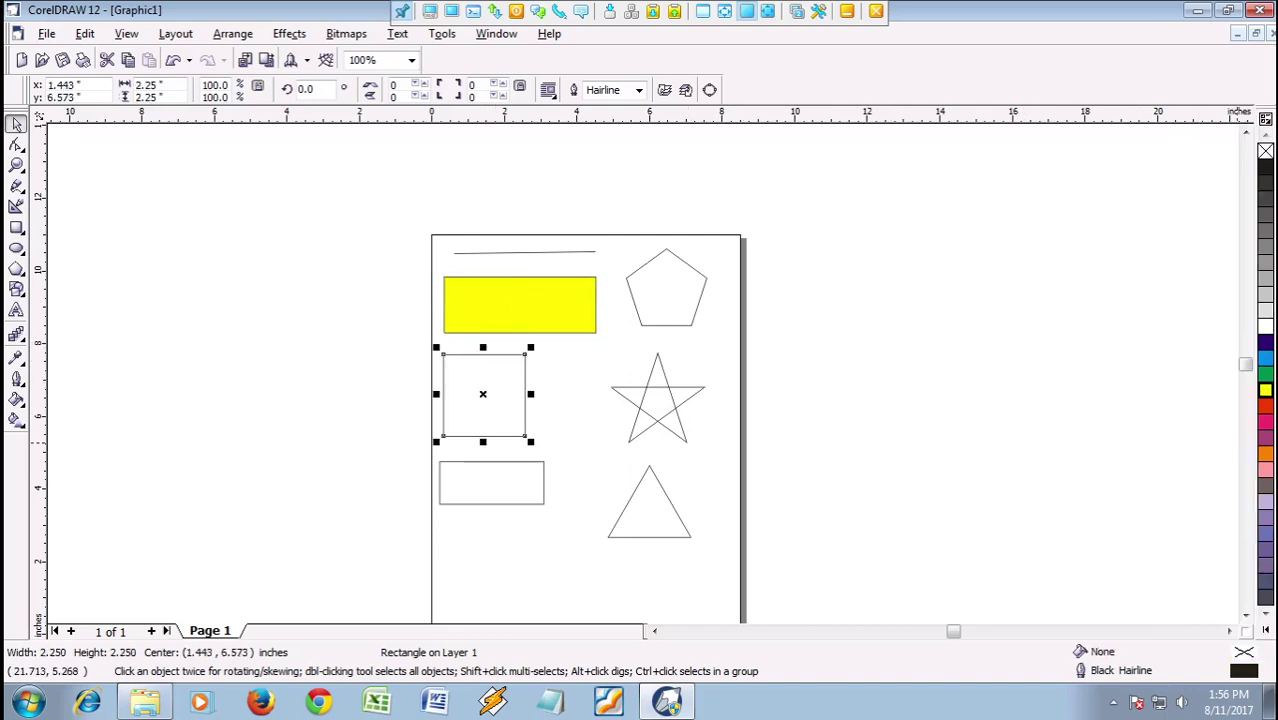
pyautogui.click(1265, 549)
pyautogui.click(506, 484)
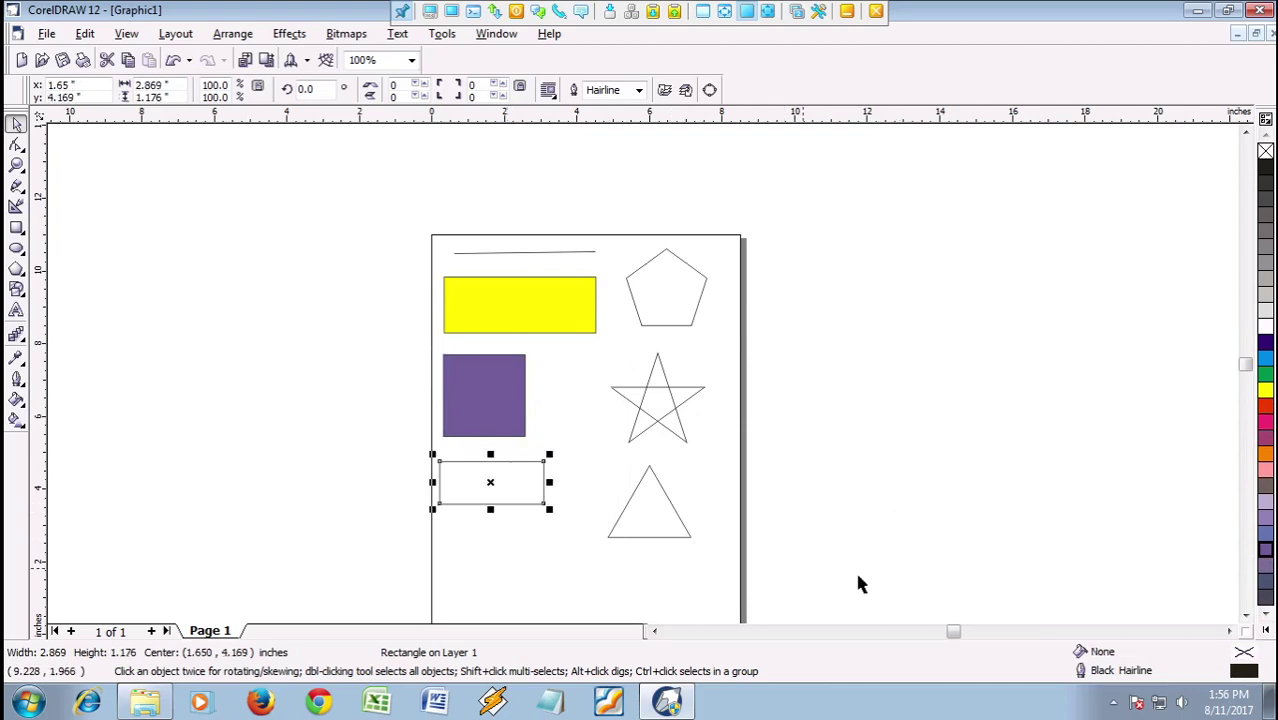
pyautogui.click(1265, 632)
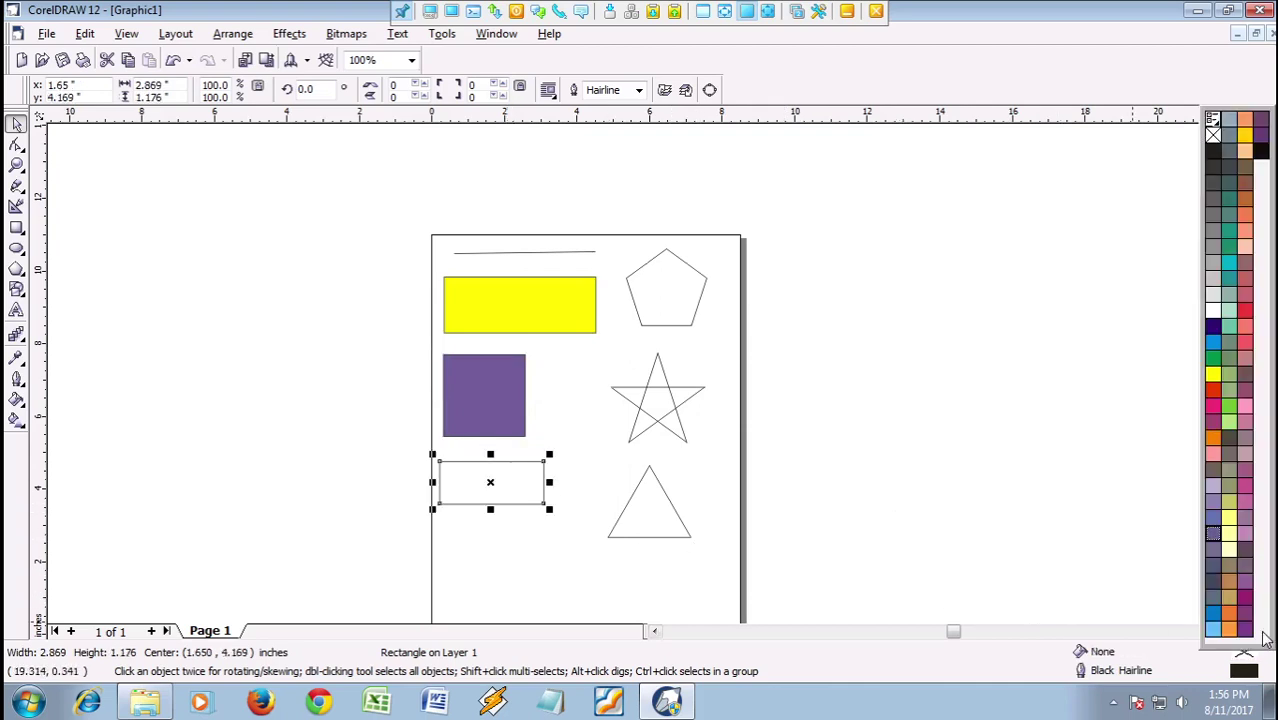
pyautogui.click(1214, 406)
# Fill the pentagon with Moon Green and the star below it with Ice Blue
pyautogui.click(664, 289)
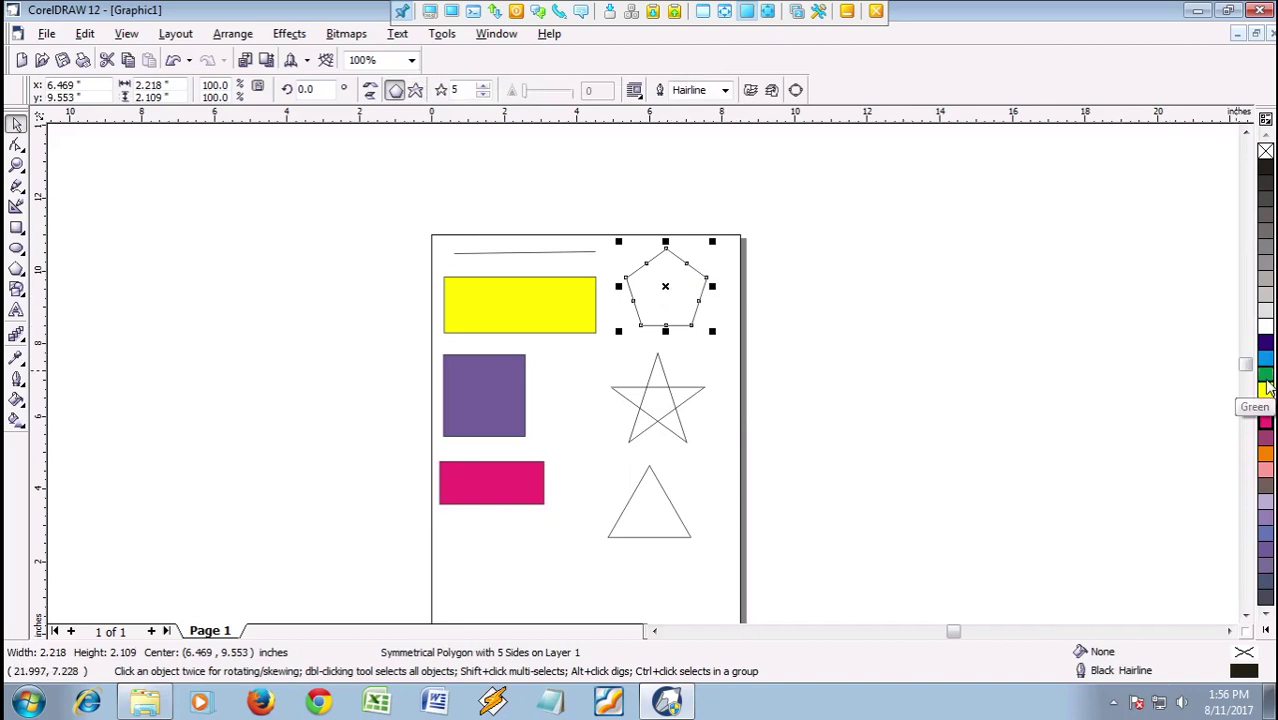
pyautogui.click(1265, 636)
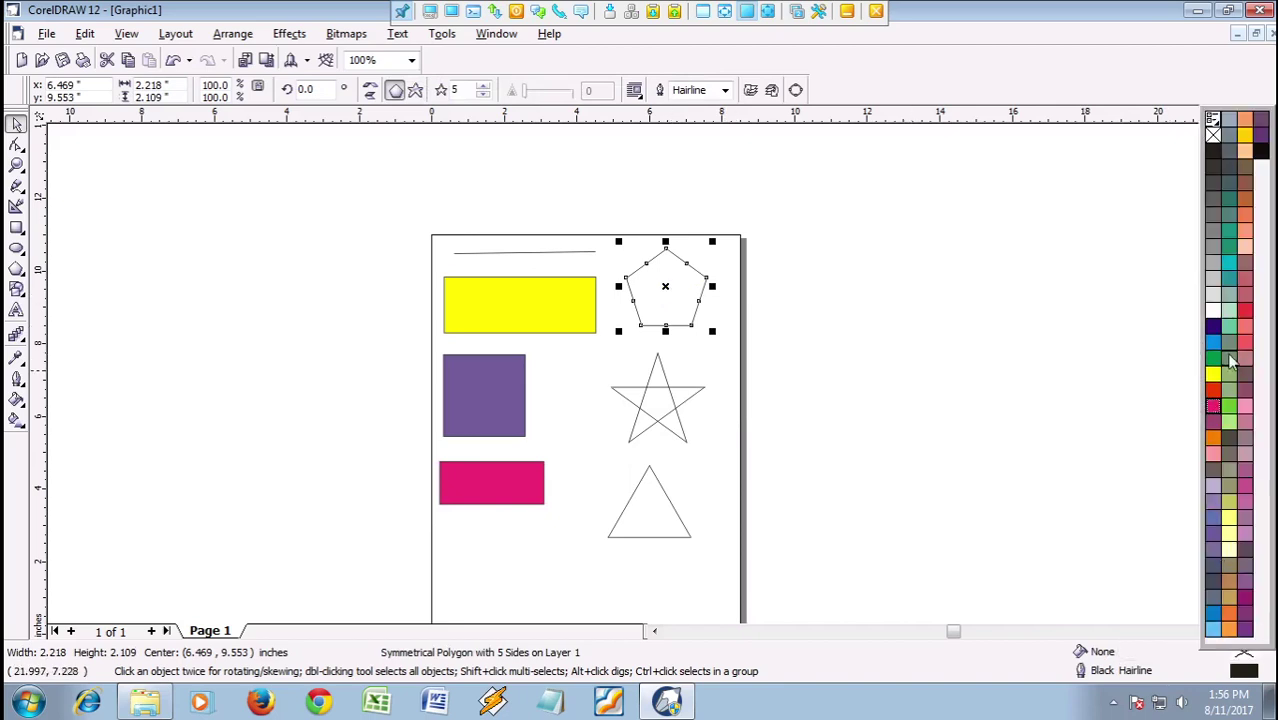
pyautogui.click(1229, 424)
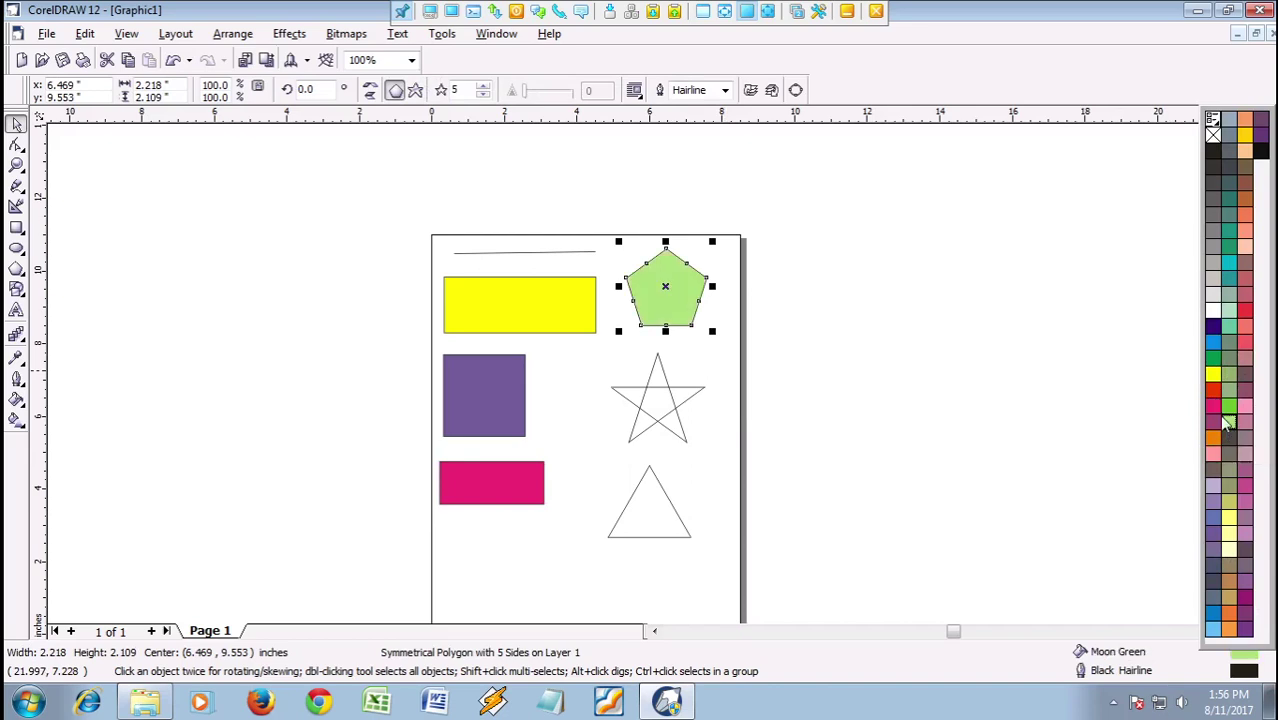
pyautogui.click(658, 405)
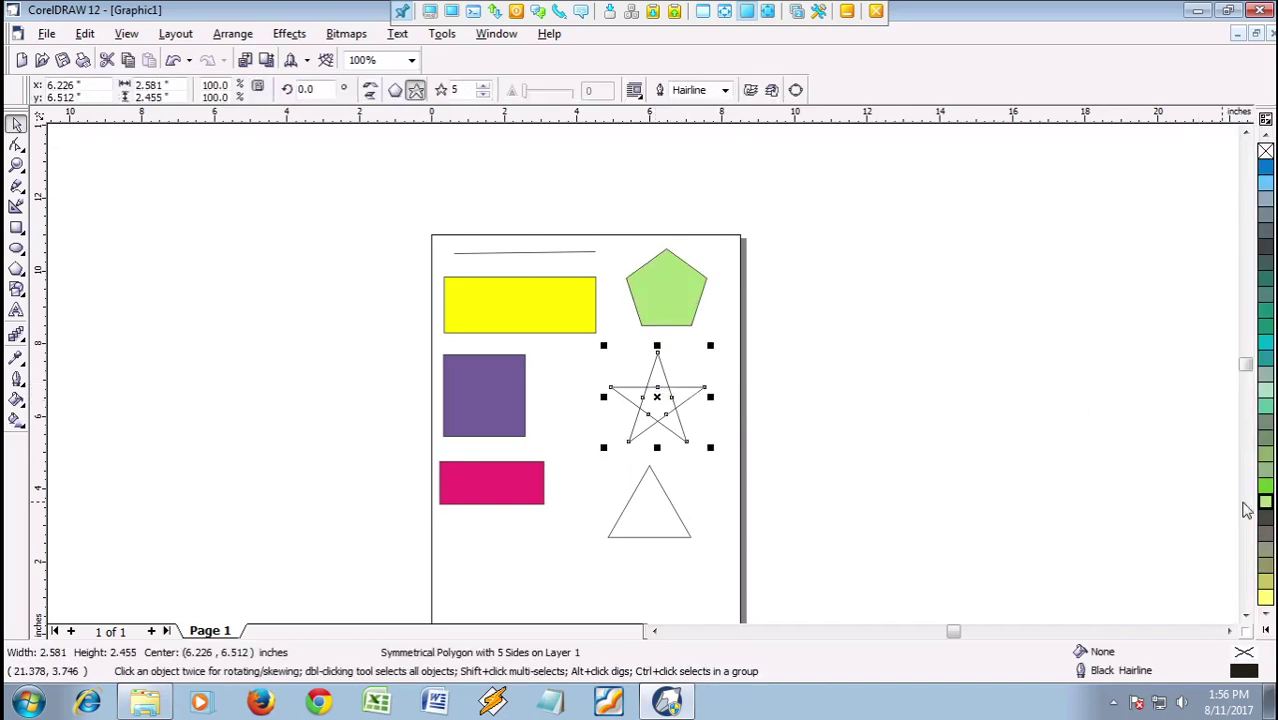
pyautogui.click(1266, 616)
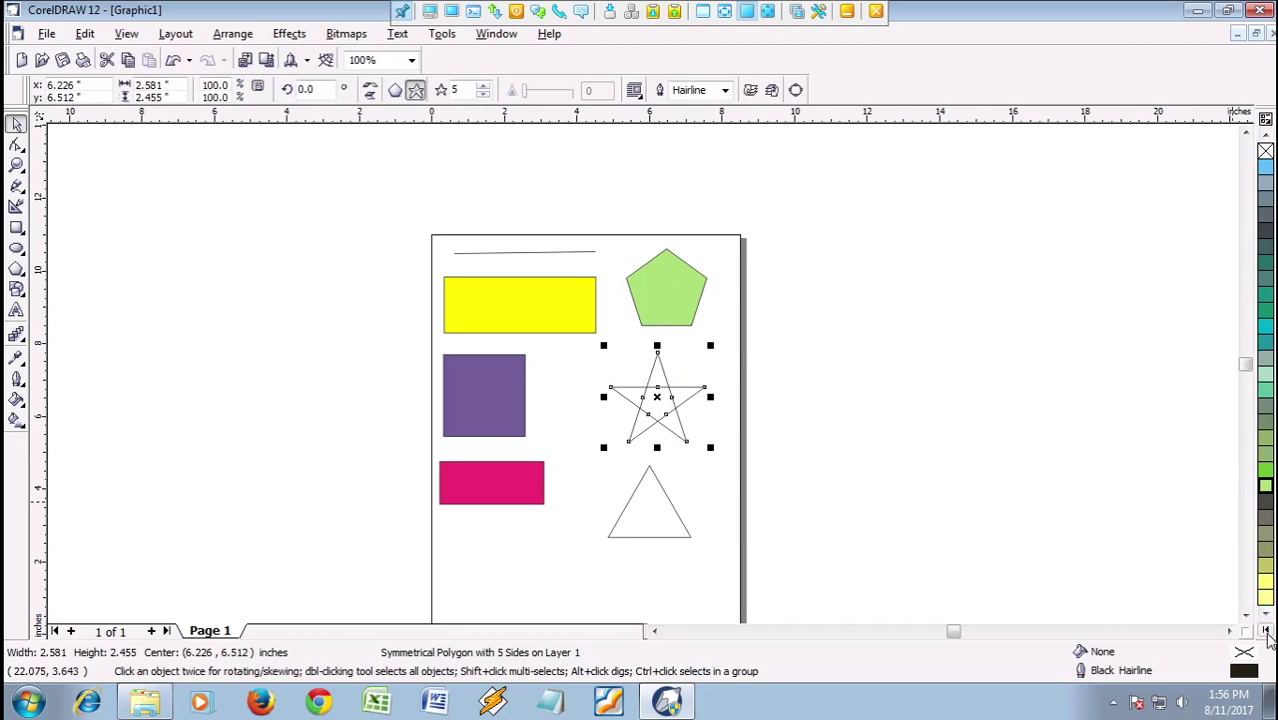
pyautogui.click(1266, 632)
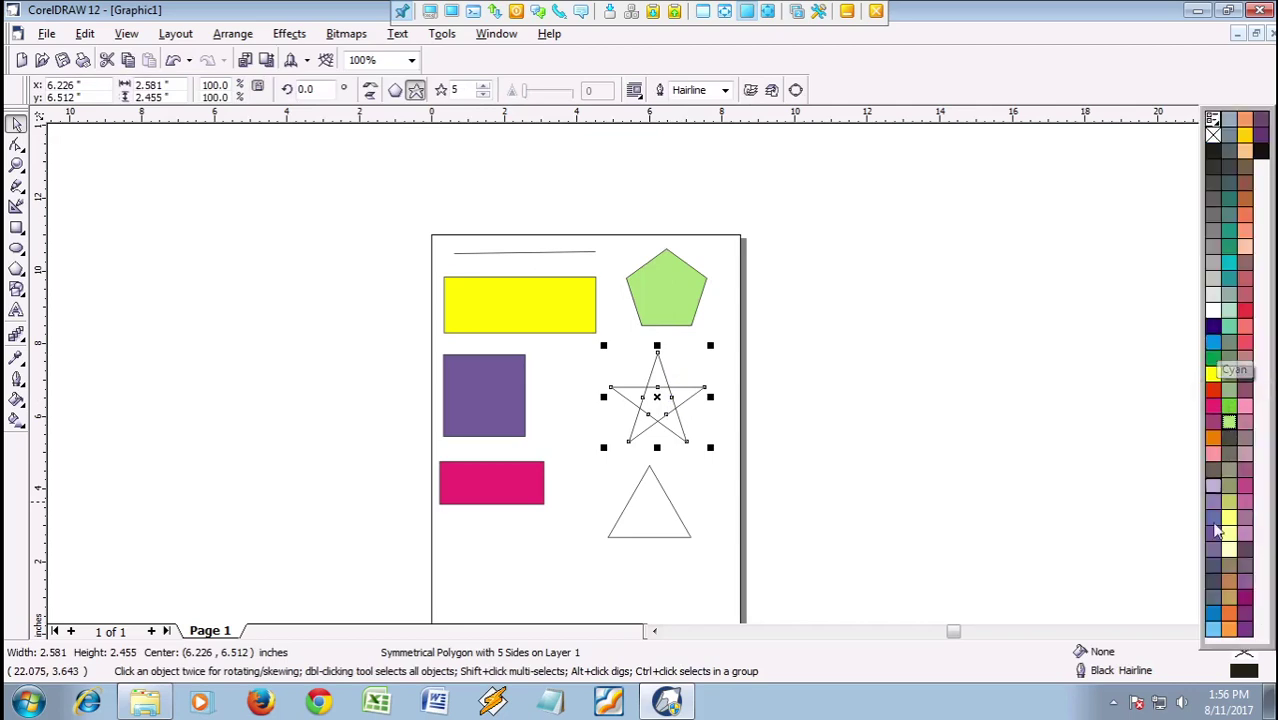
pyautogui.click(1212, 631)
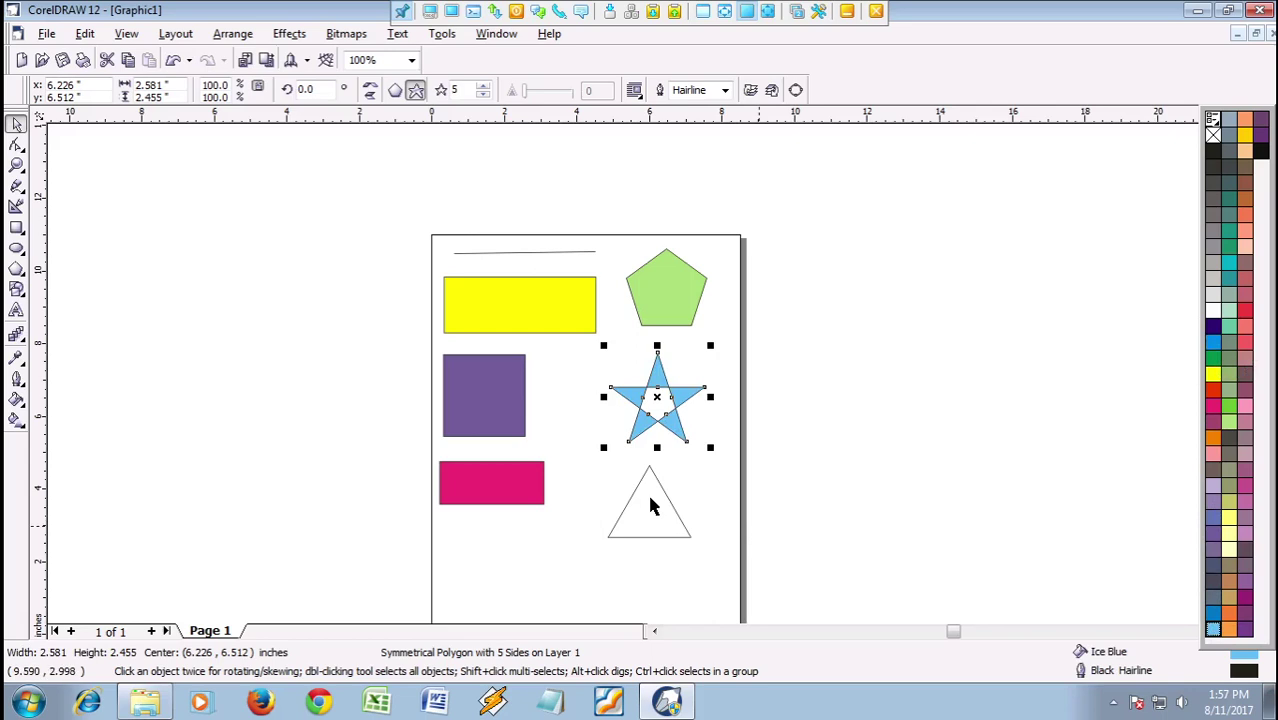
# Fill the triangle below the star with Peach
pyautogui.click(647, 491)
pyautogui.click(647, 491)
pyautogui.click(676, 520)
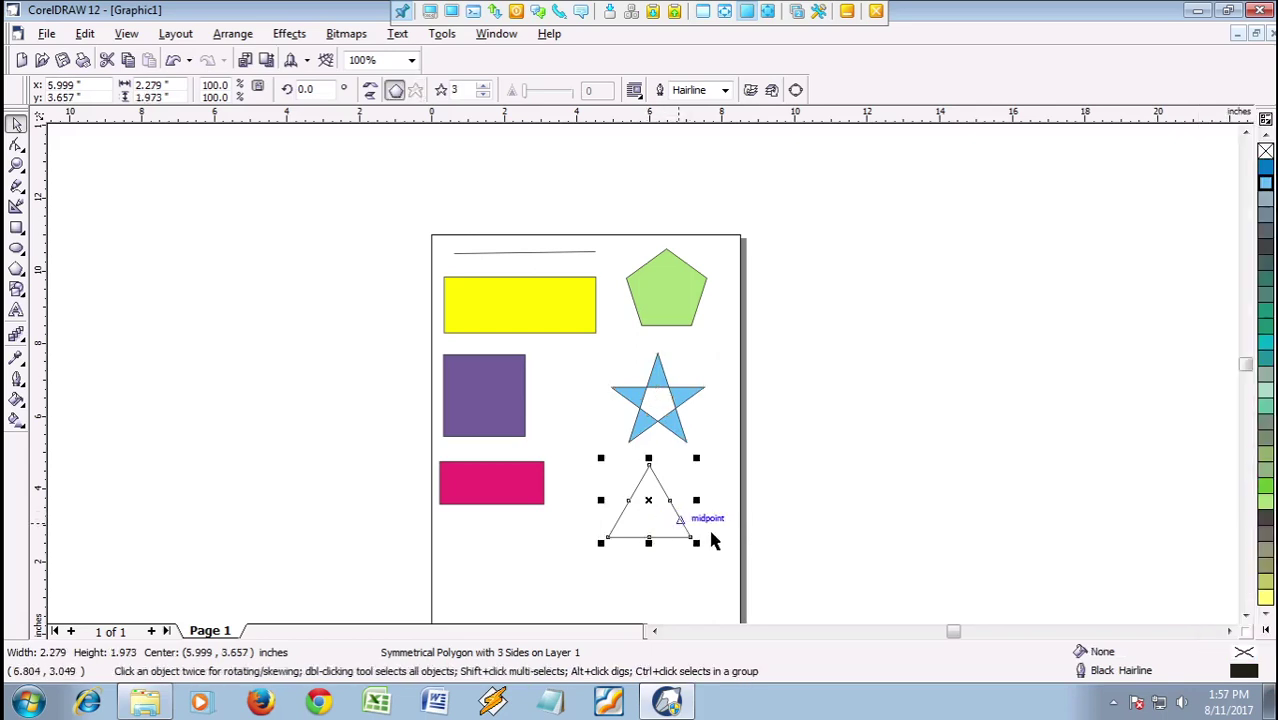
pyautogui.click(1265, 633)
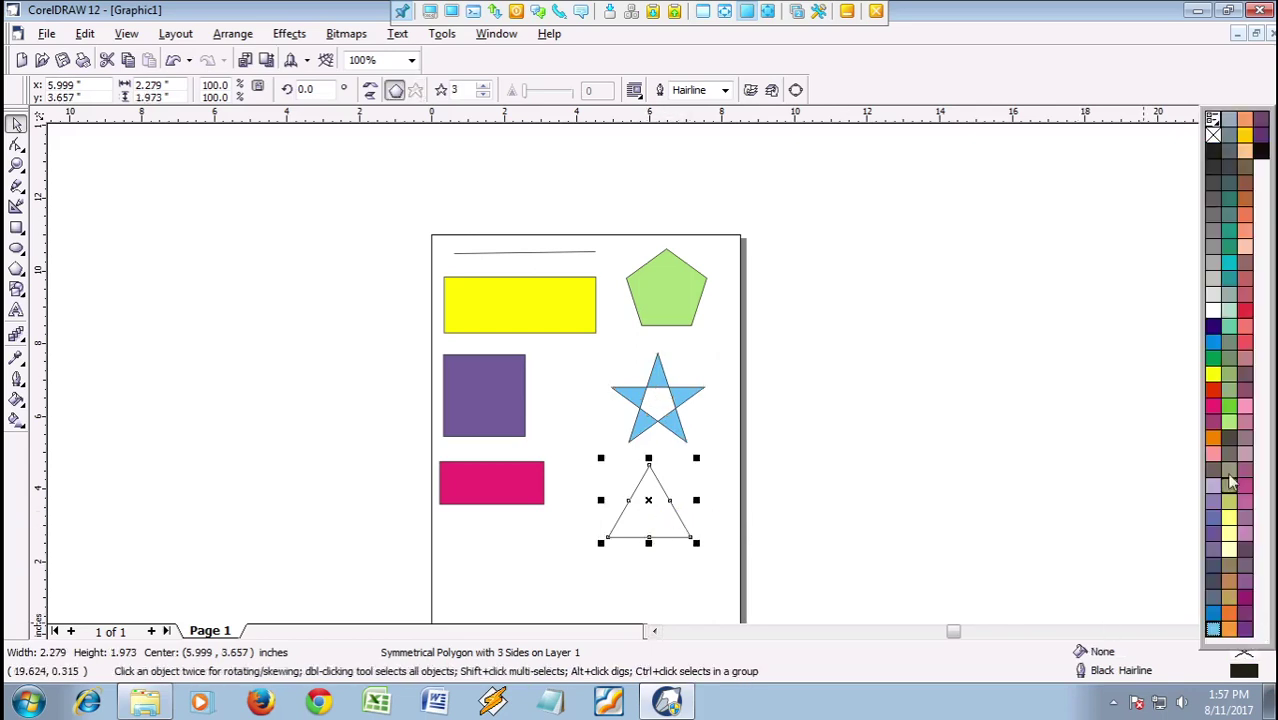
pyautogui.click(1246, 121)
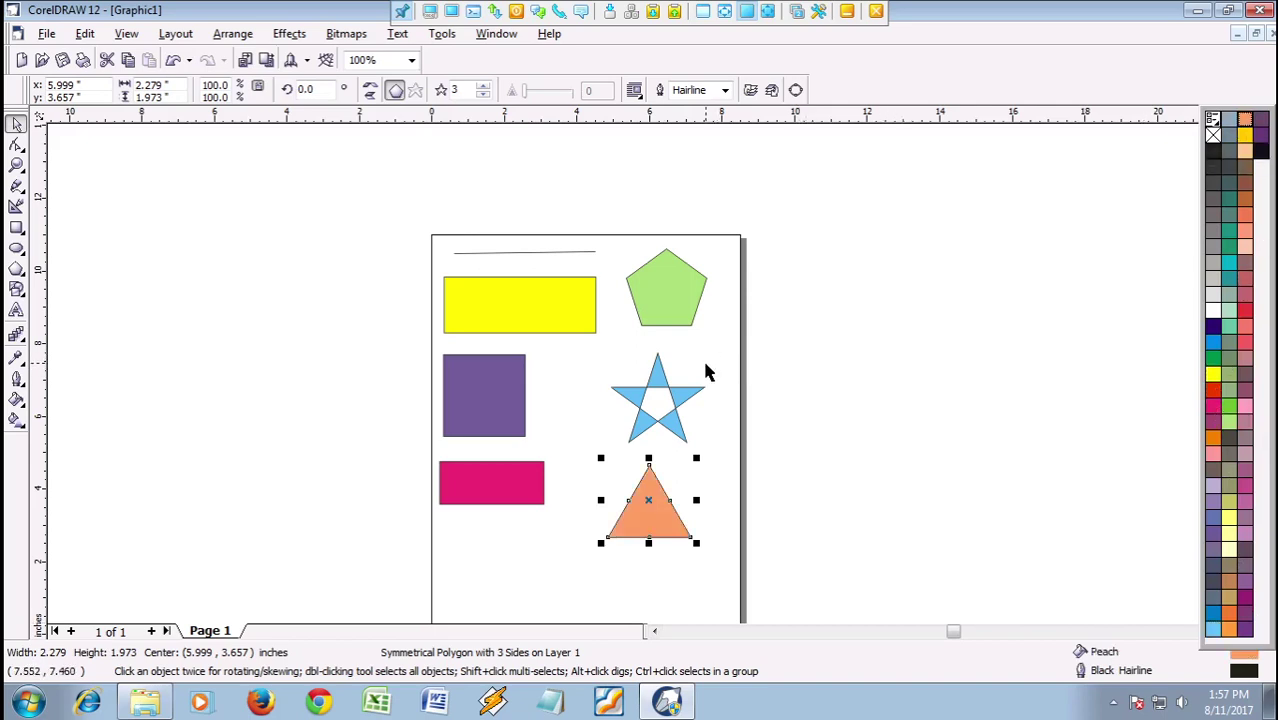
# Apply a Cyan fill to the line near the page's upper edge and deselect it
pyautogui.click(562, 253)
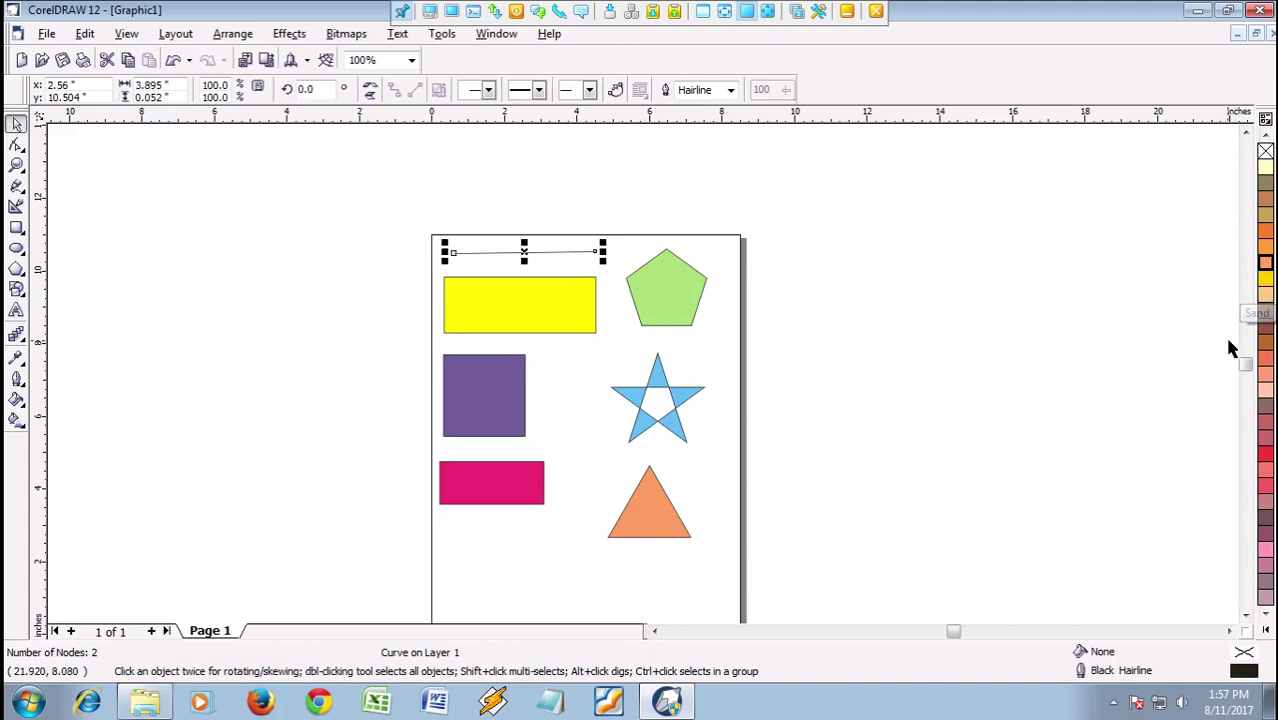
pyautogui.click(1265, 629)
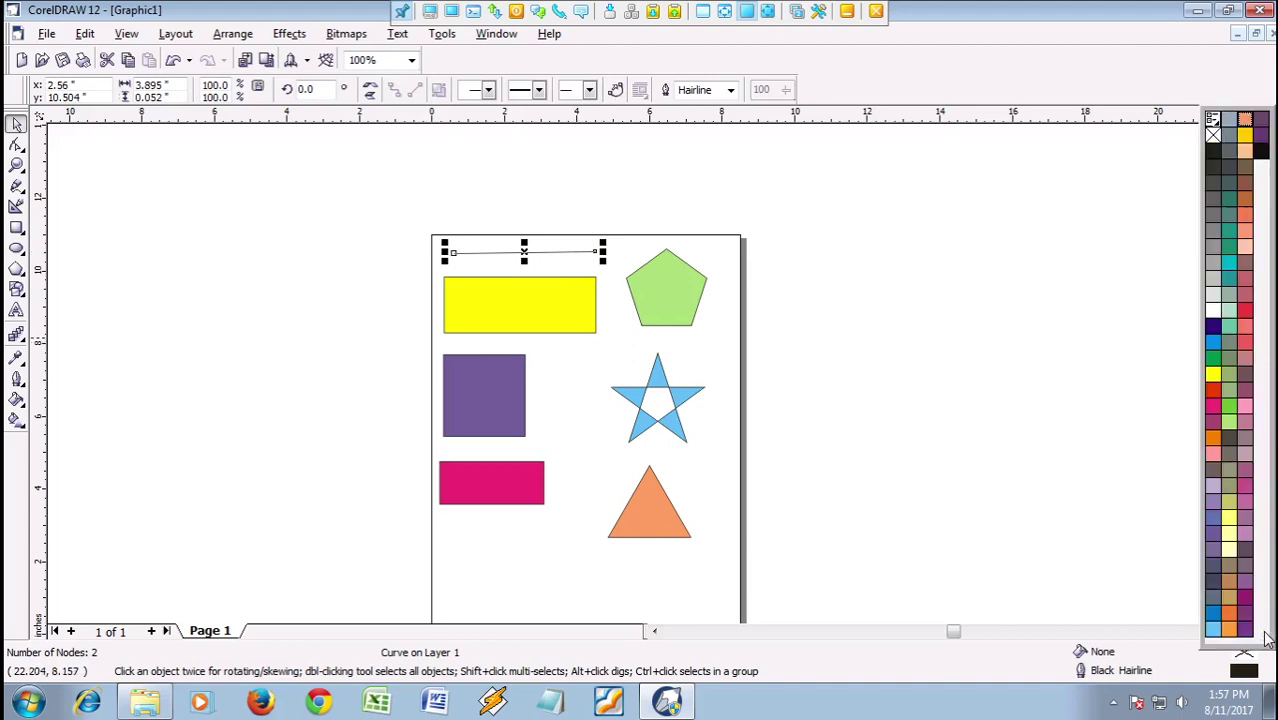
pyautogui.click(1216, 345)
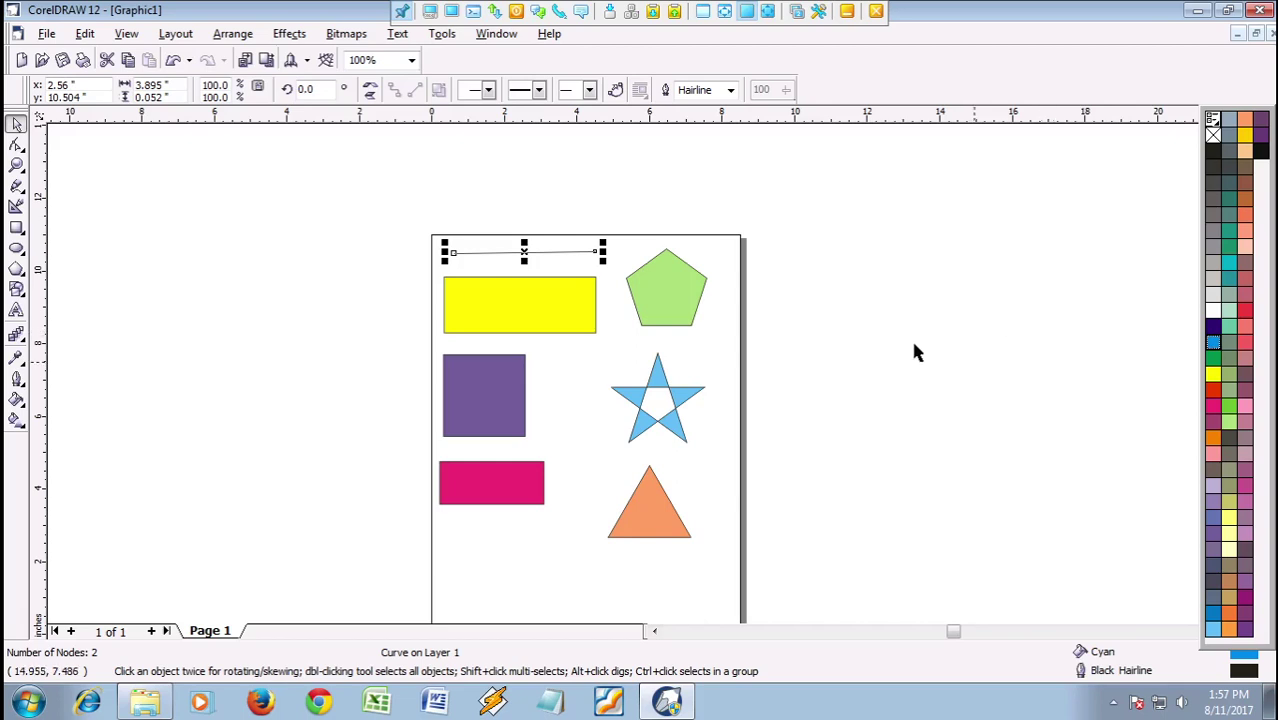
pyautogui.click(801, 327)
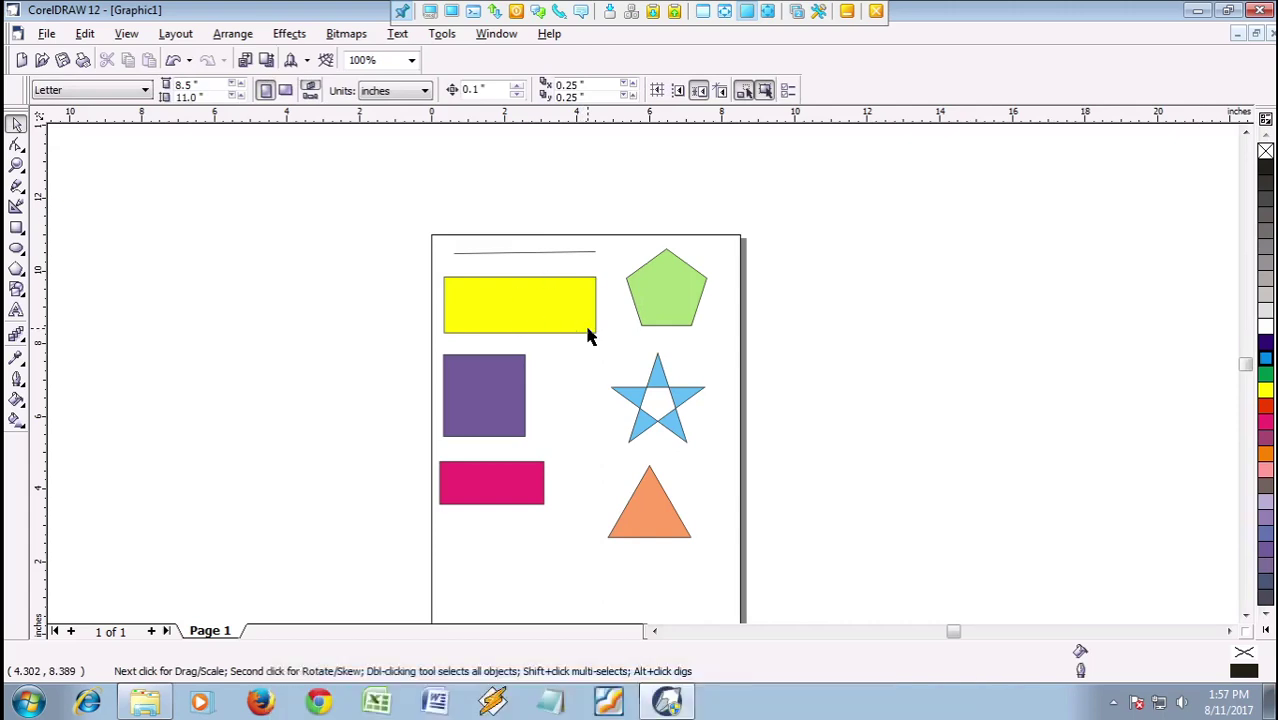
# Set the outline colour of the line above the yellow rectangle to Cyan
pyautogui.scroll(1, 549, 260)
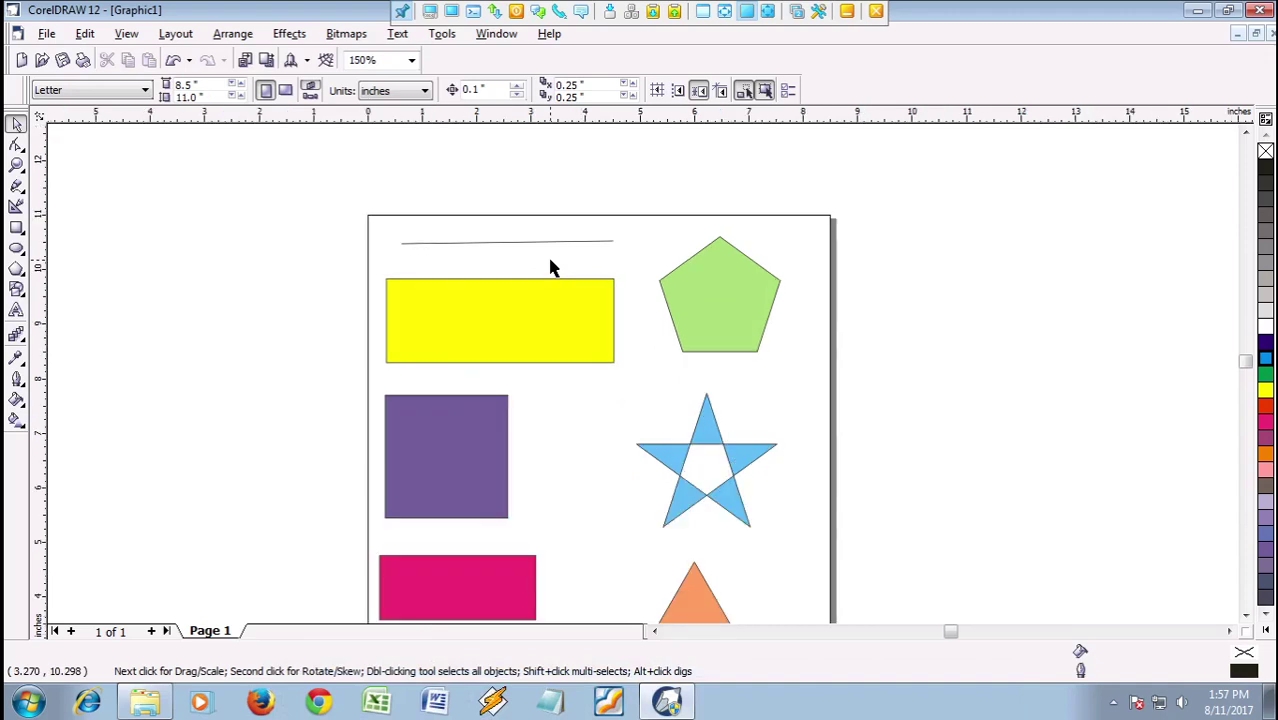
pyautogui.scroll(2, 535, 245)
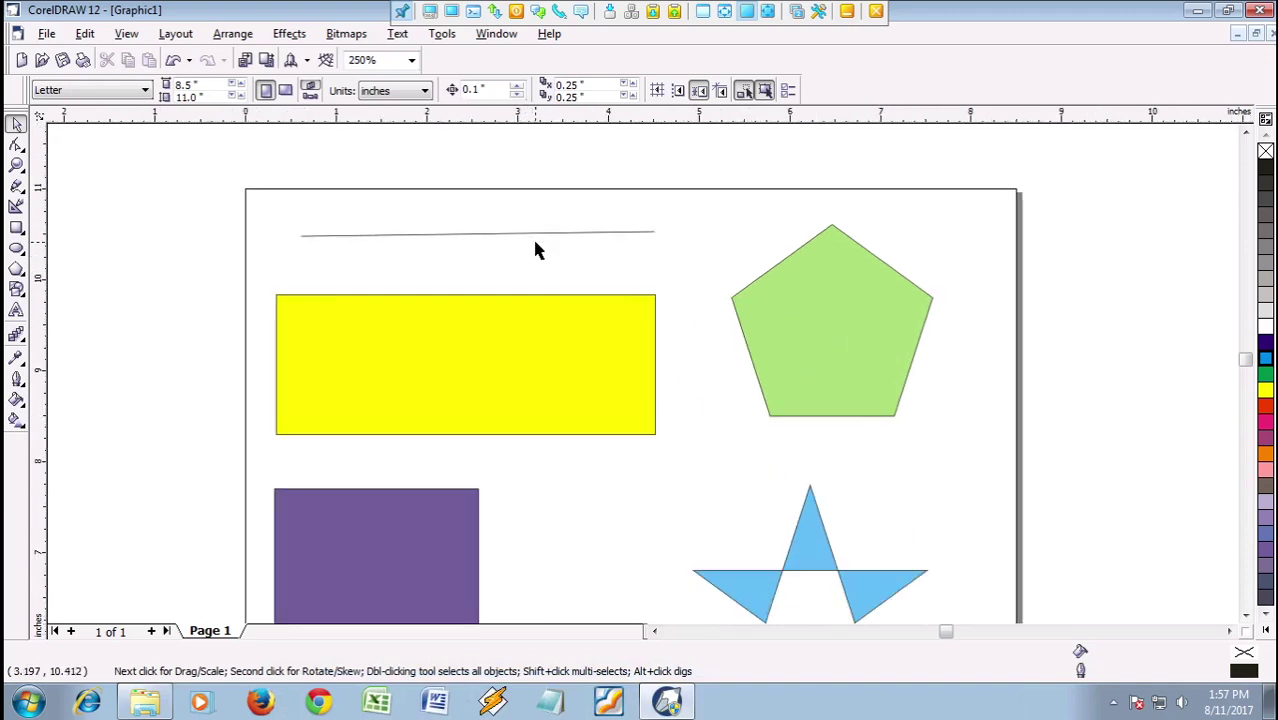
pyautogui.scroll(2, 535, 250)
pyautogui.click(527, 224)
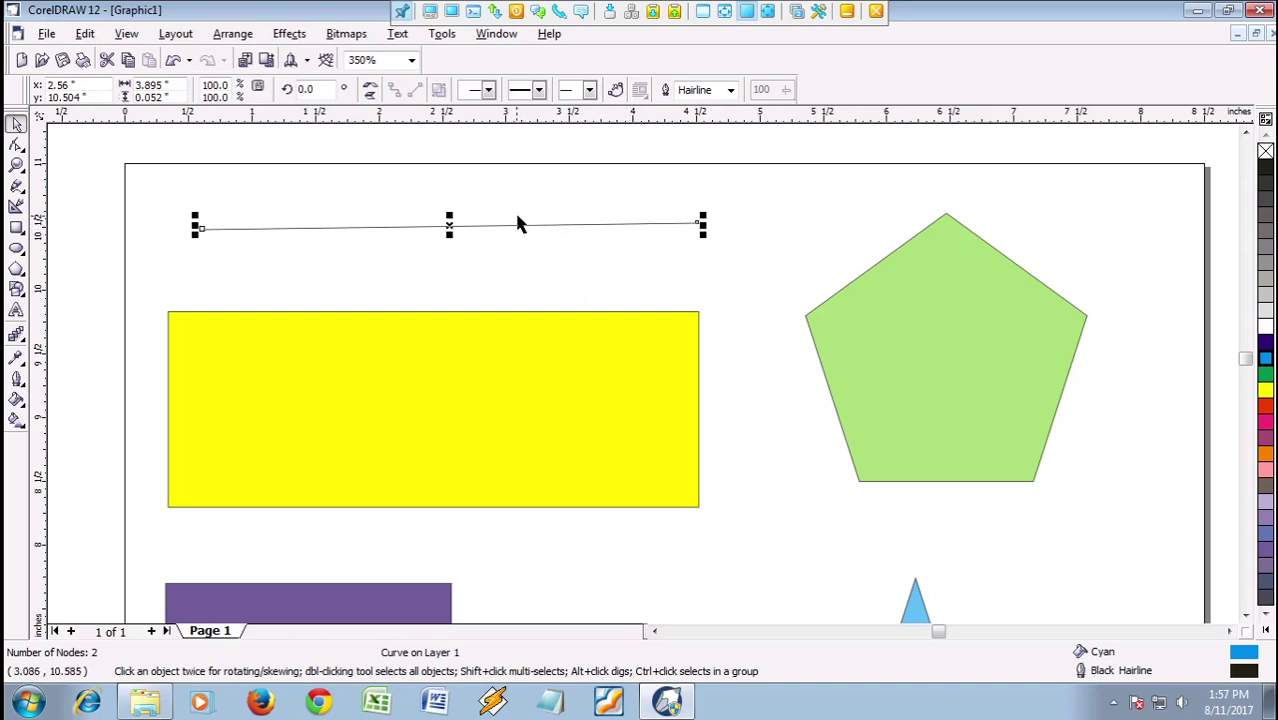
pyautogui.scroll(2, 510, 224)
pyautogui.scroll(-1, 530, 217)
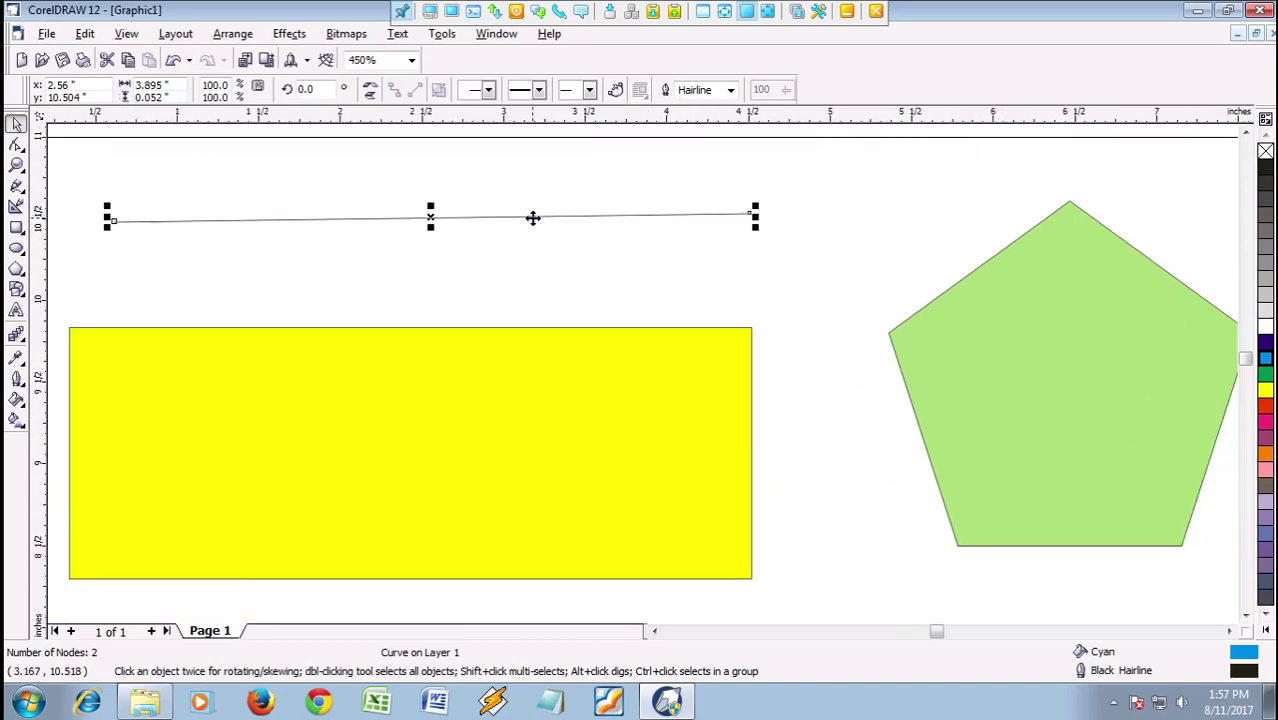
pyautogui.rightClick(1266, 368)
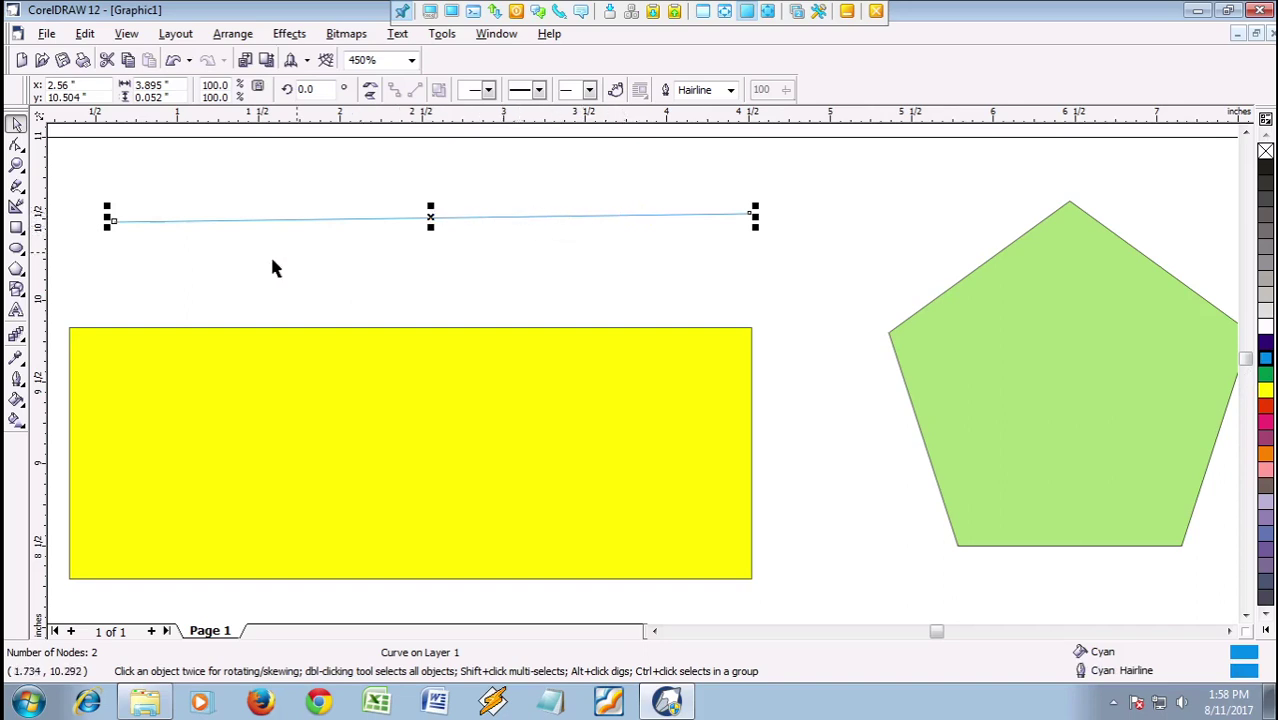
# Set the line's outline width to 2 points and its outline colour to Red
pyautogui.click(17, 380)
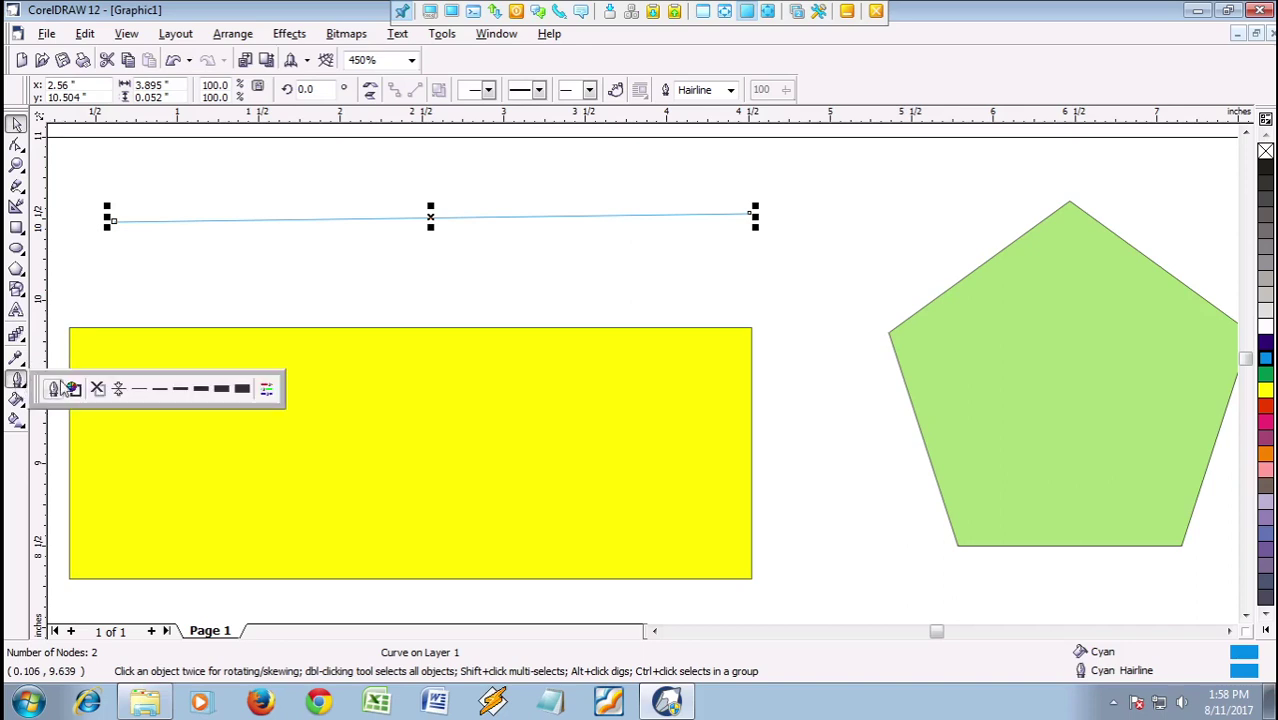
pyautogui.click(181, 389)
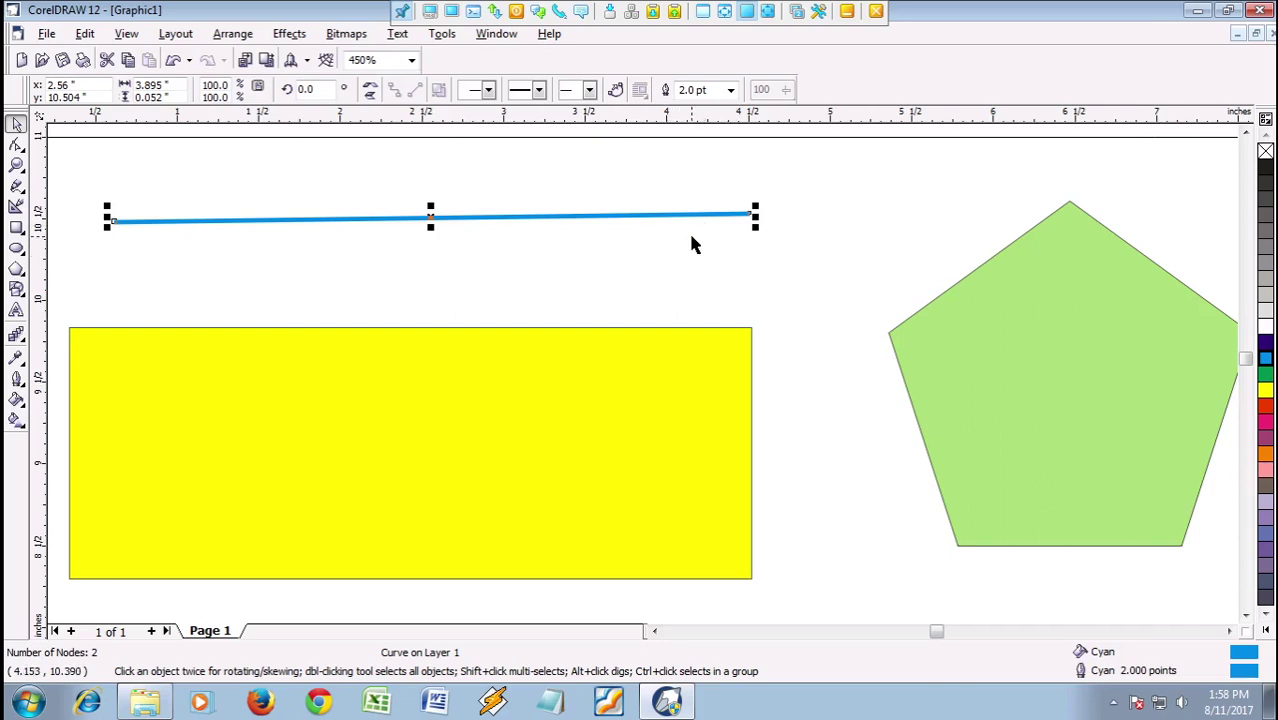
pyautogui.rightClick(1266, 410)
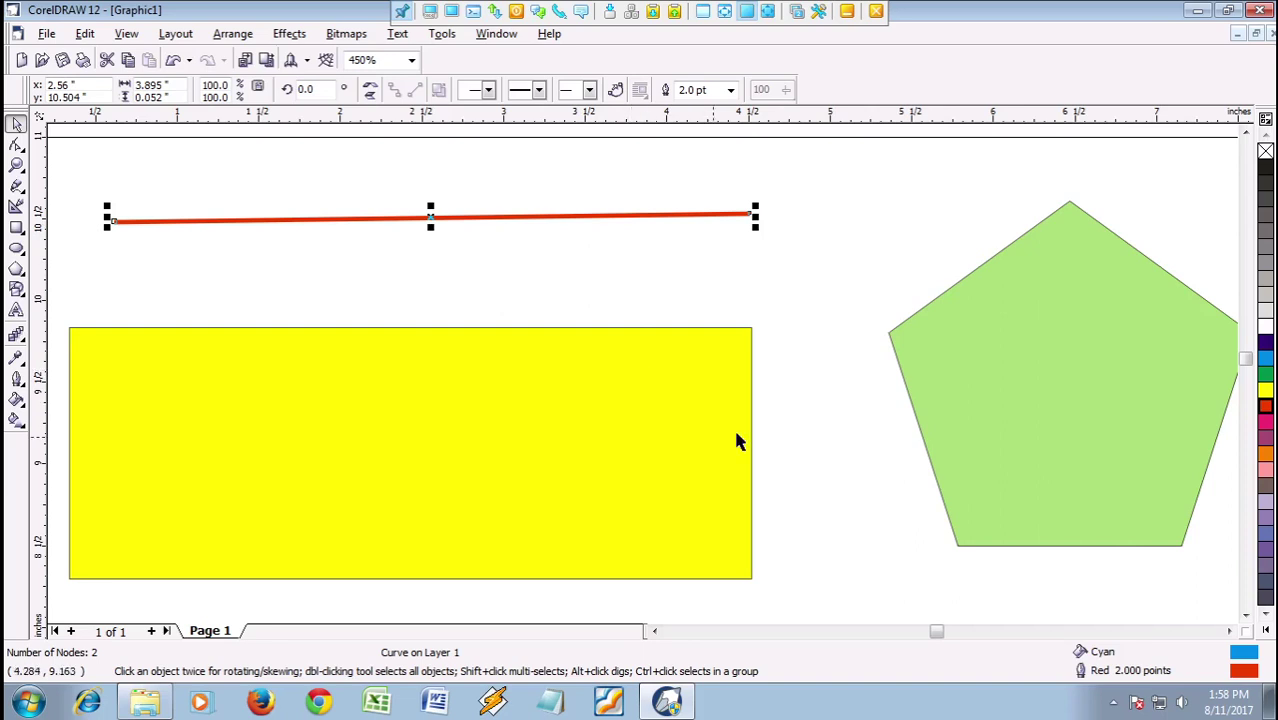
# Select the yellow rectangle below the line
pyautogui.click(558, 416)
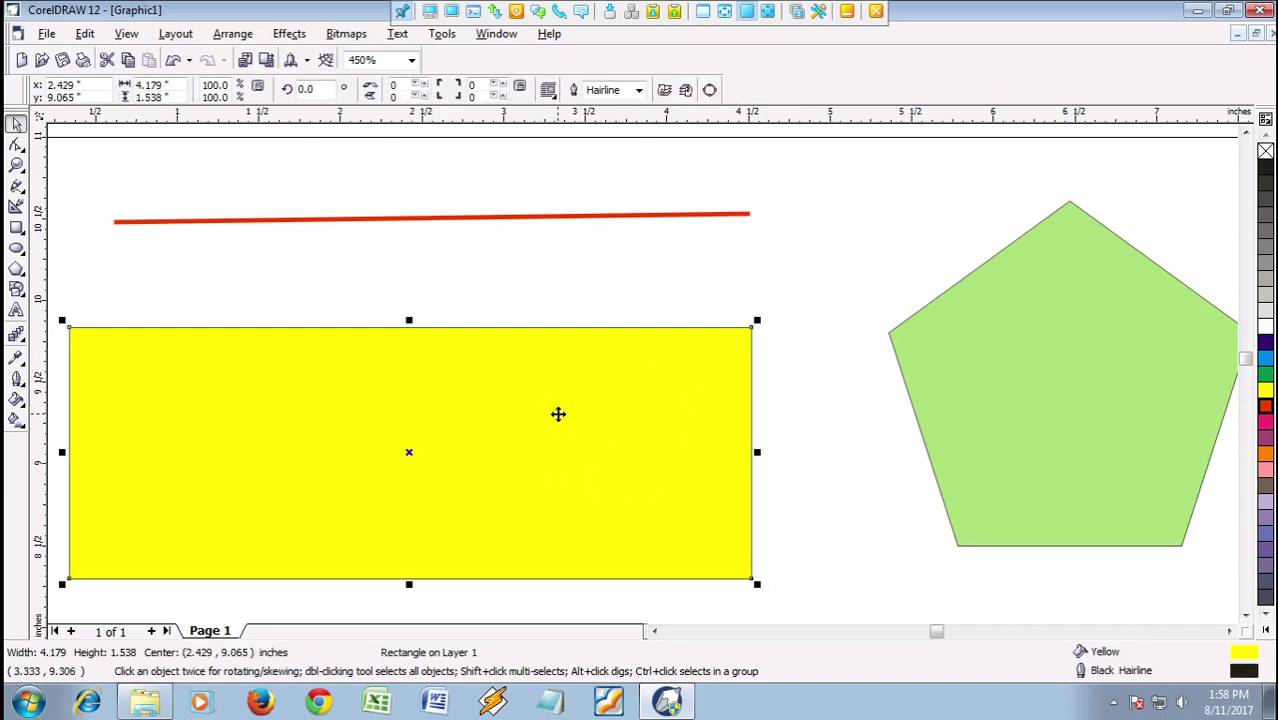